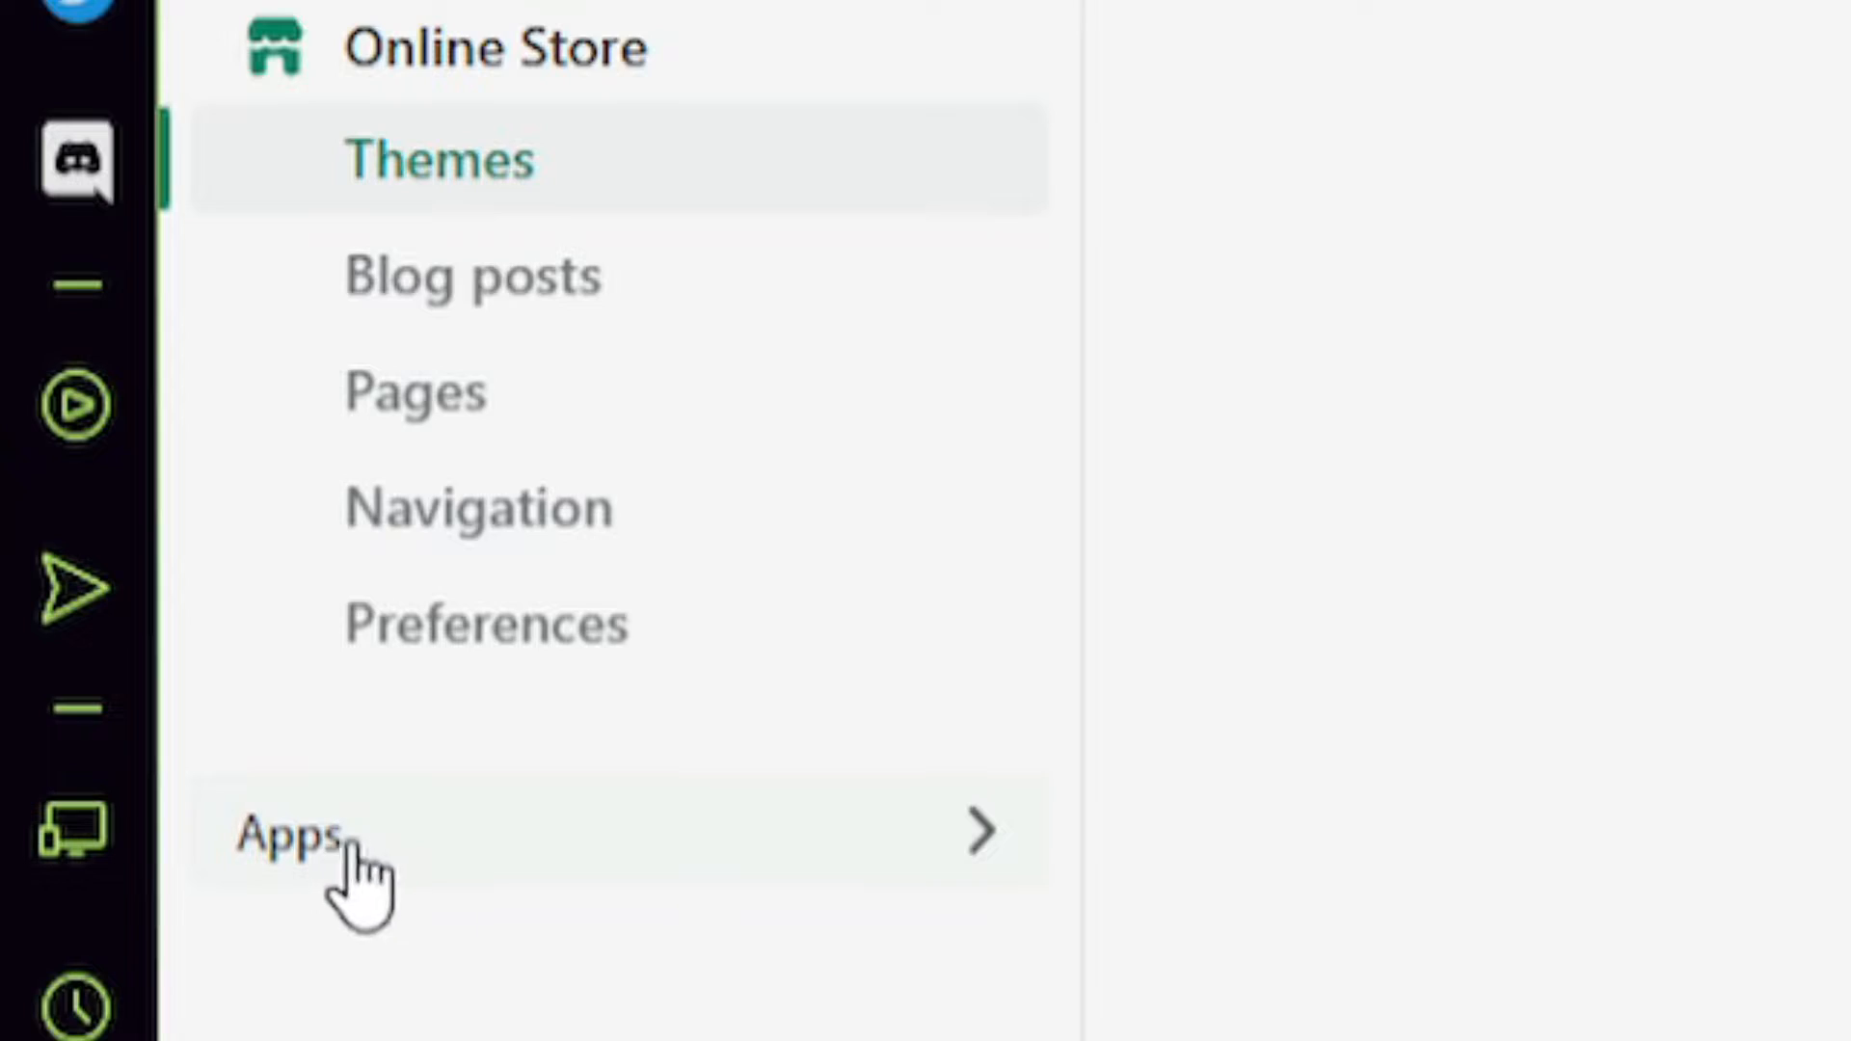
# - Open the DSers-AliExpress Dropshipping app by searching the store's installed apps for "dser"
pyautogui.click(380, 849)
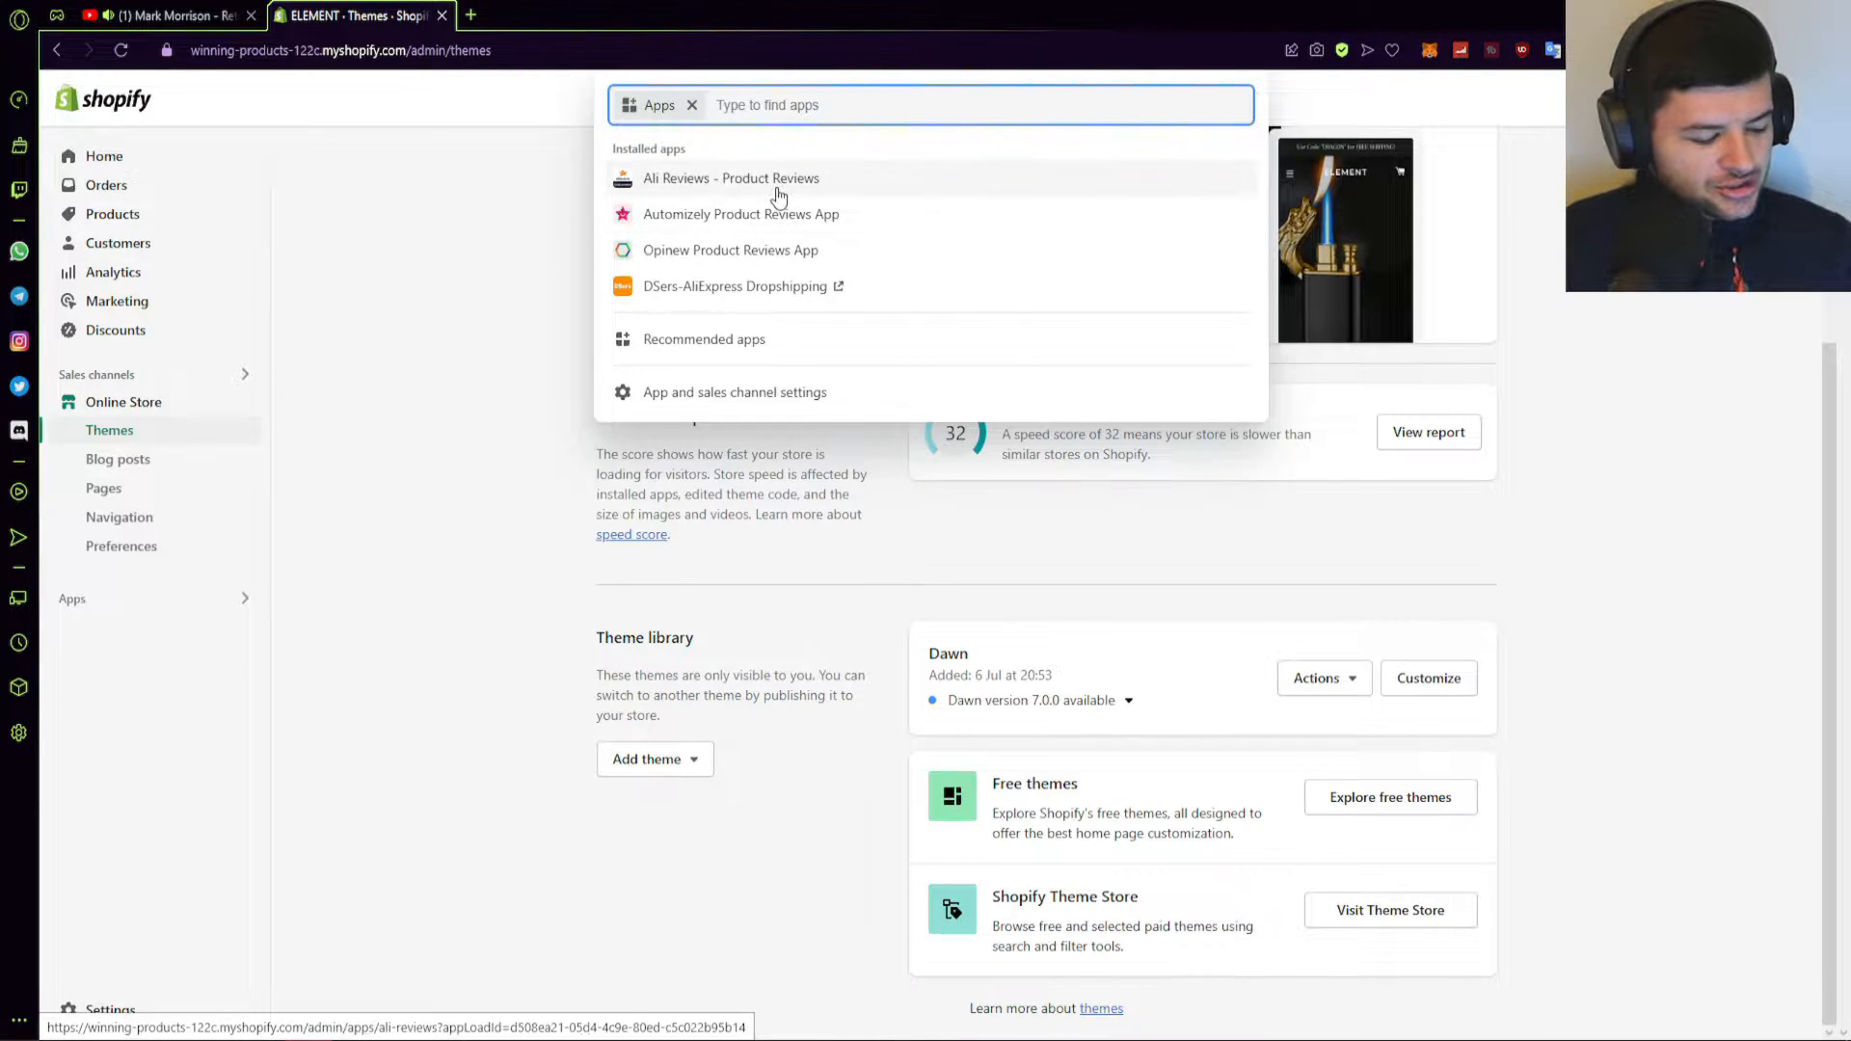
pyautogui.write('dser')
pyautogui.press('Return')
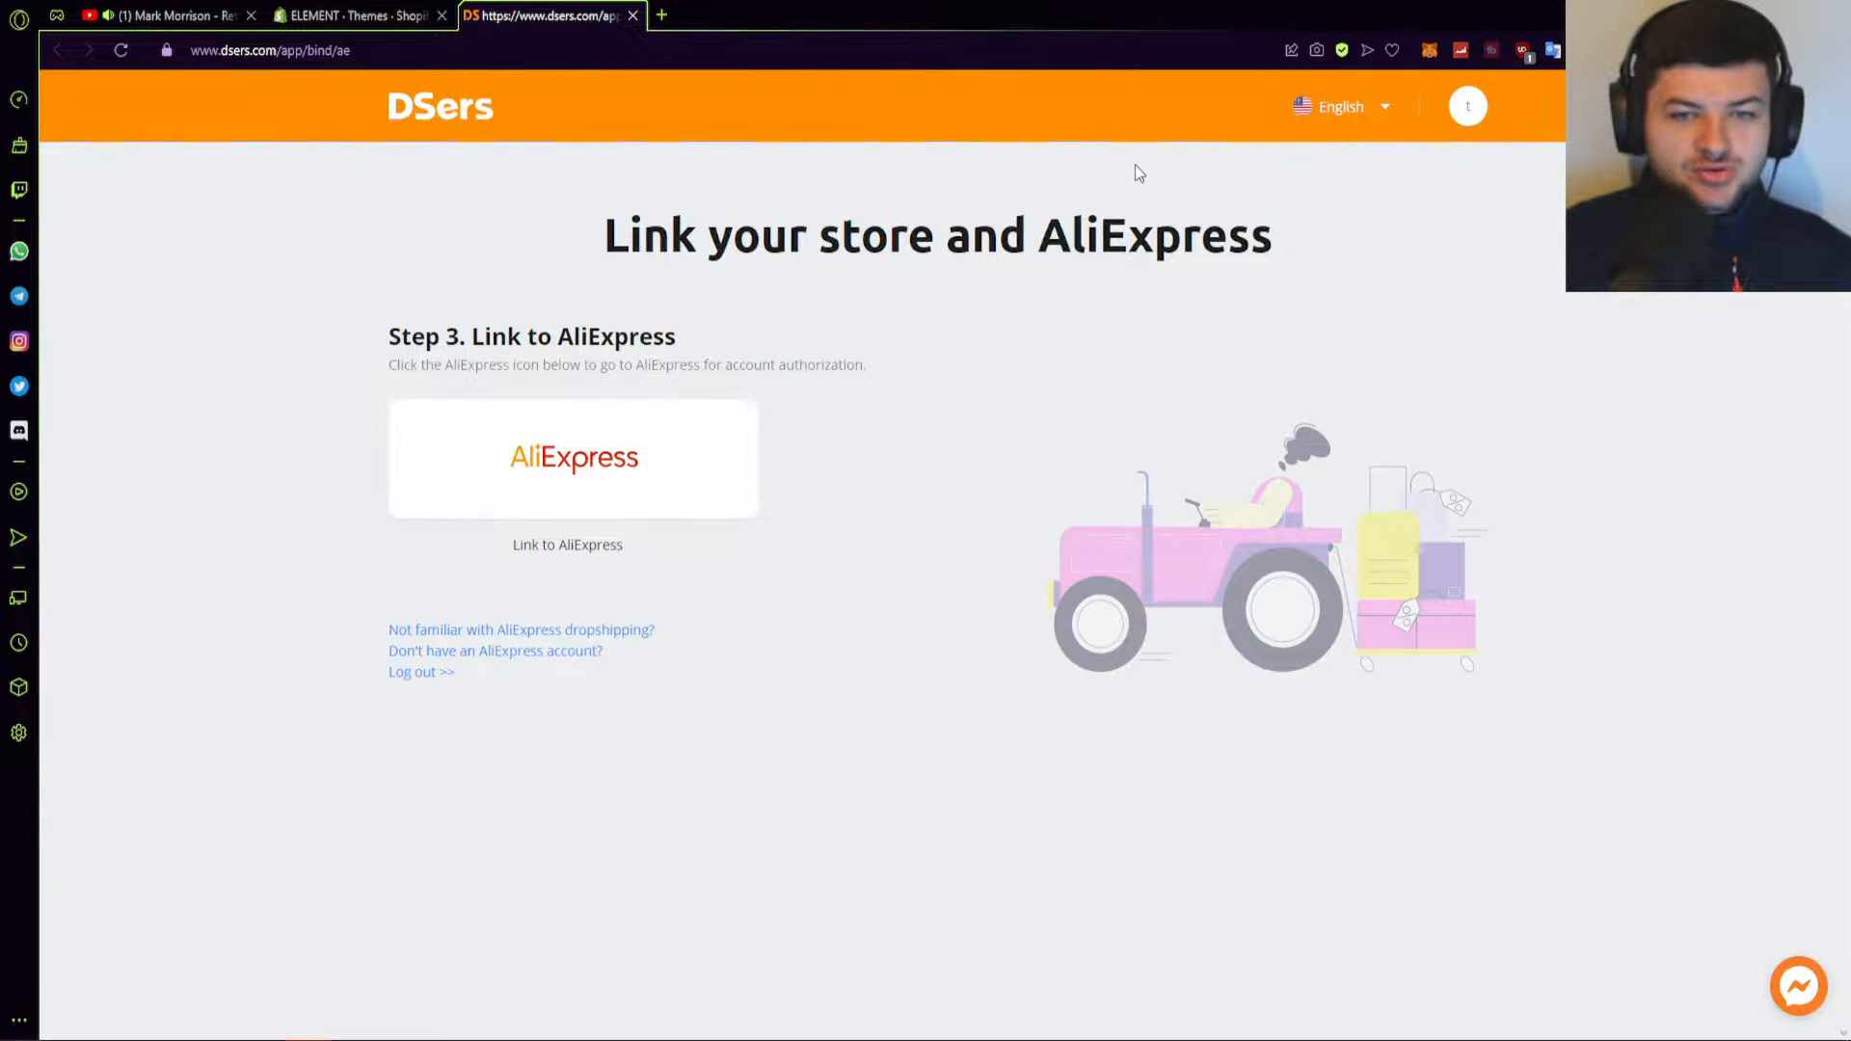
# - Link DSers to AliExpress by signing in to the AliExpress account and authorizing DSers to access it
pyautogui.click(501, 454)
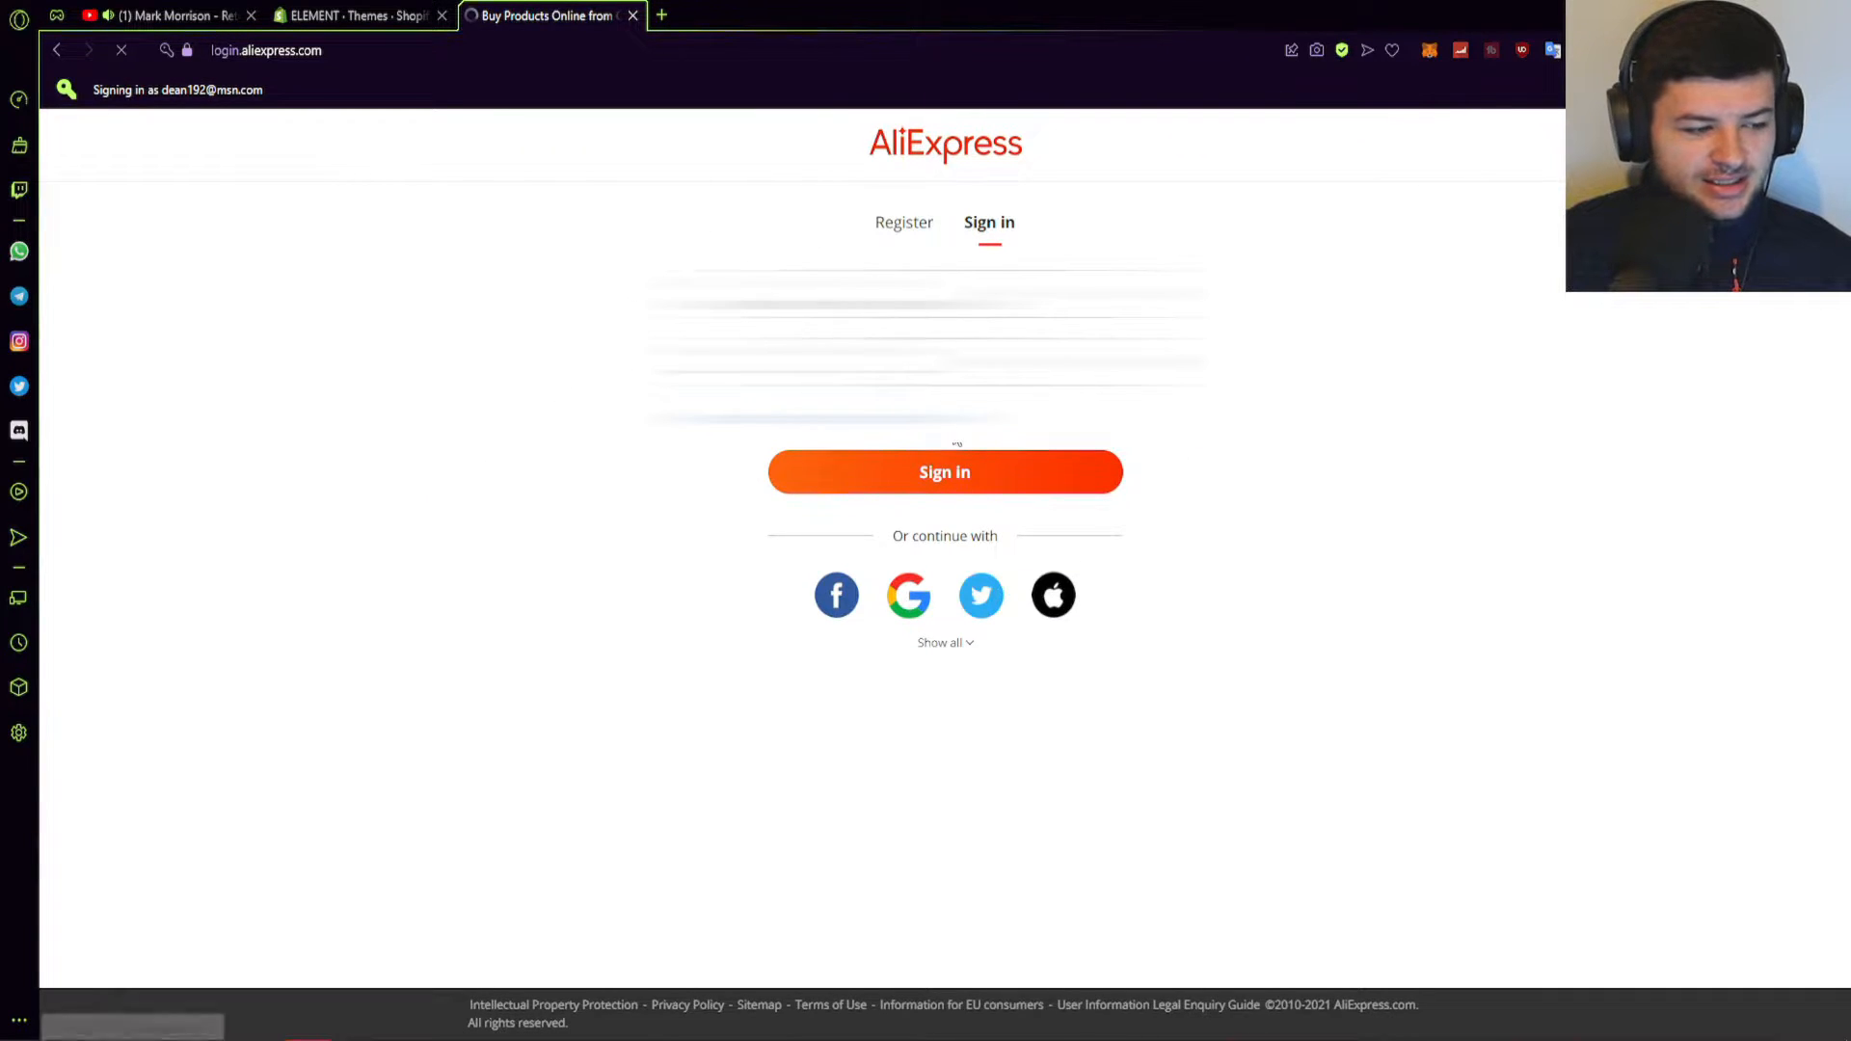
pyautogui.click(954, 448)
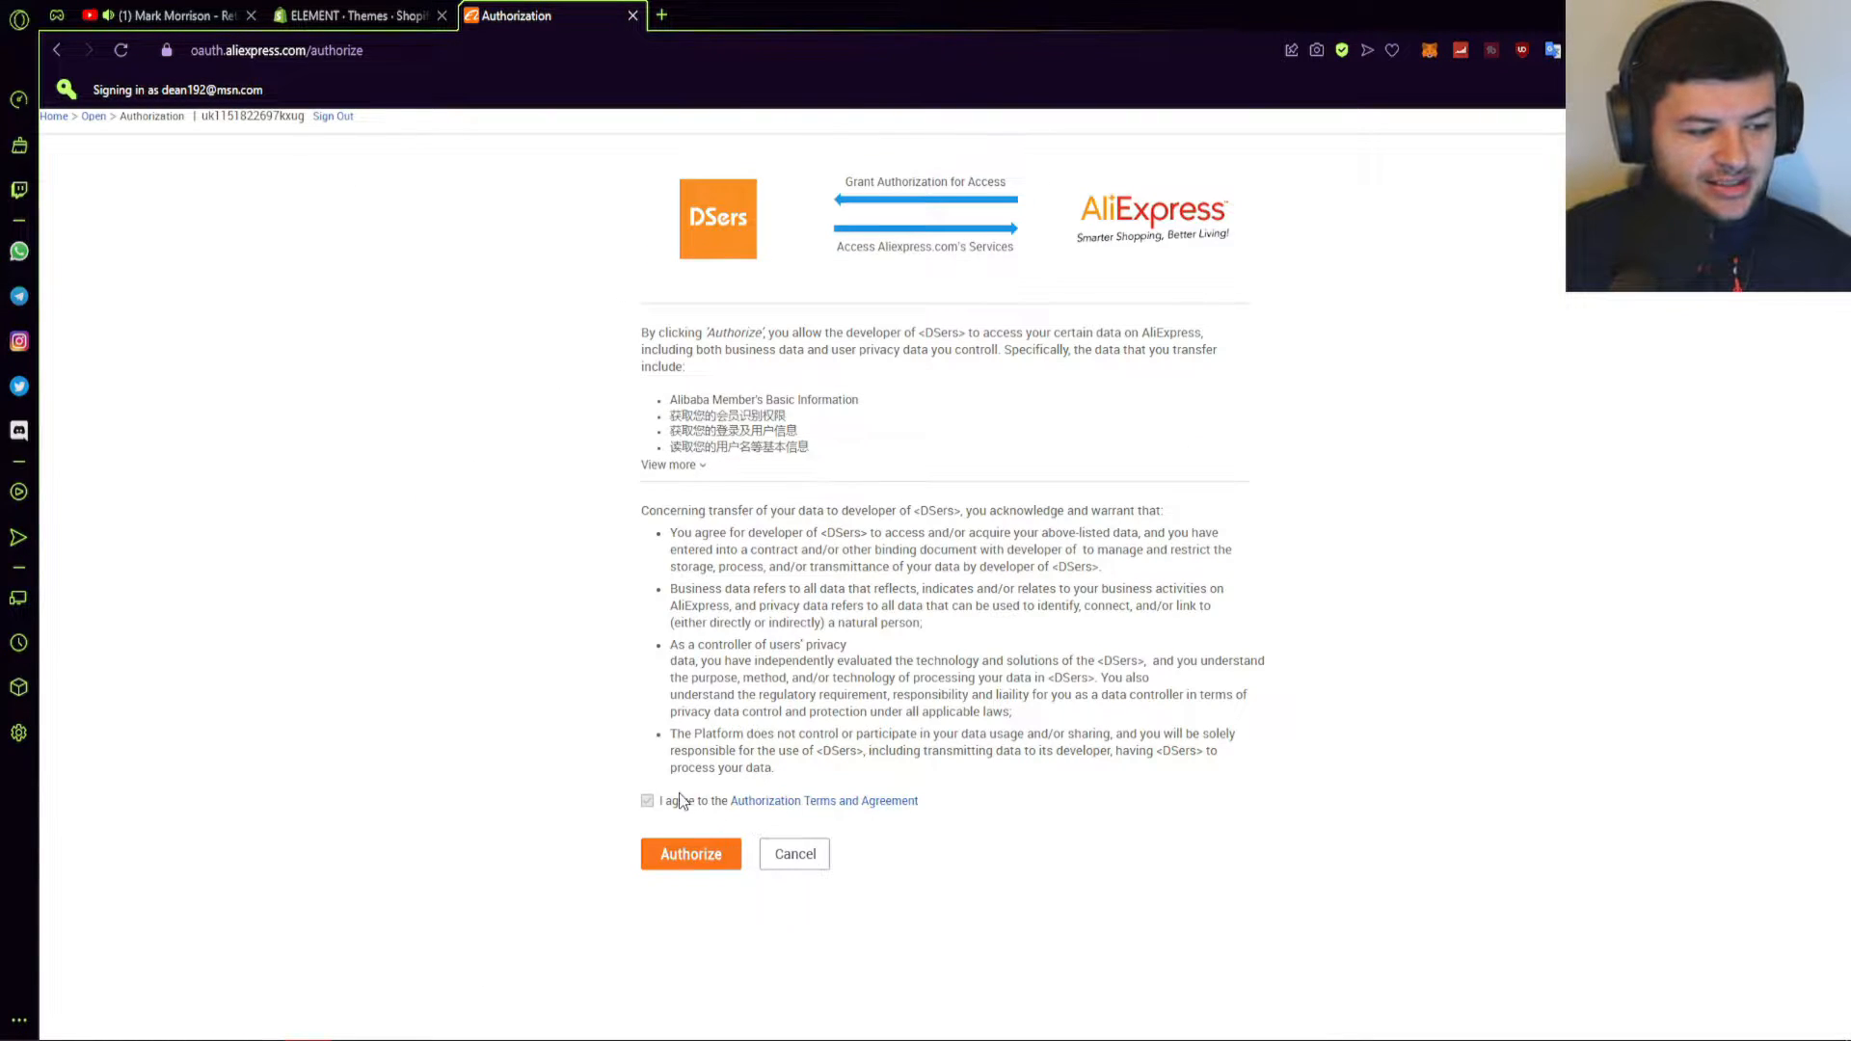
pyautogui.click(686, 853)
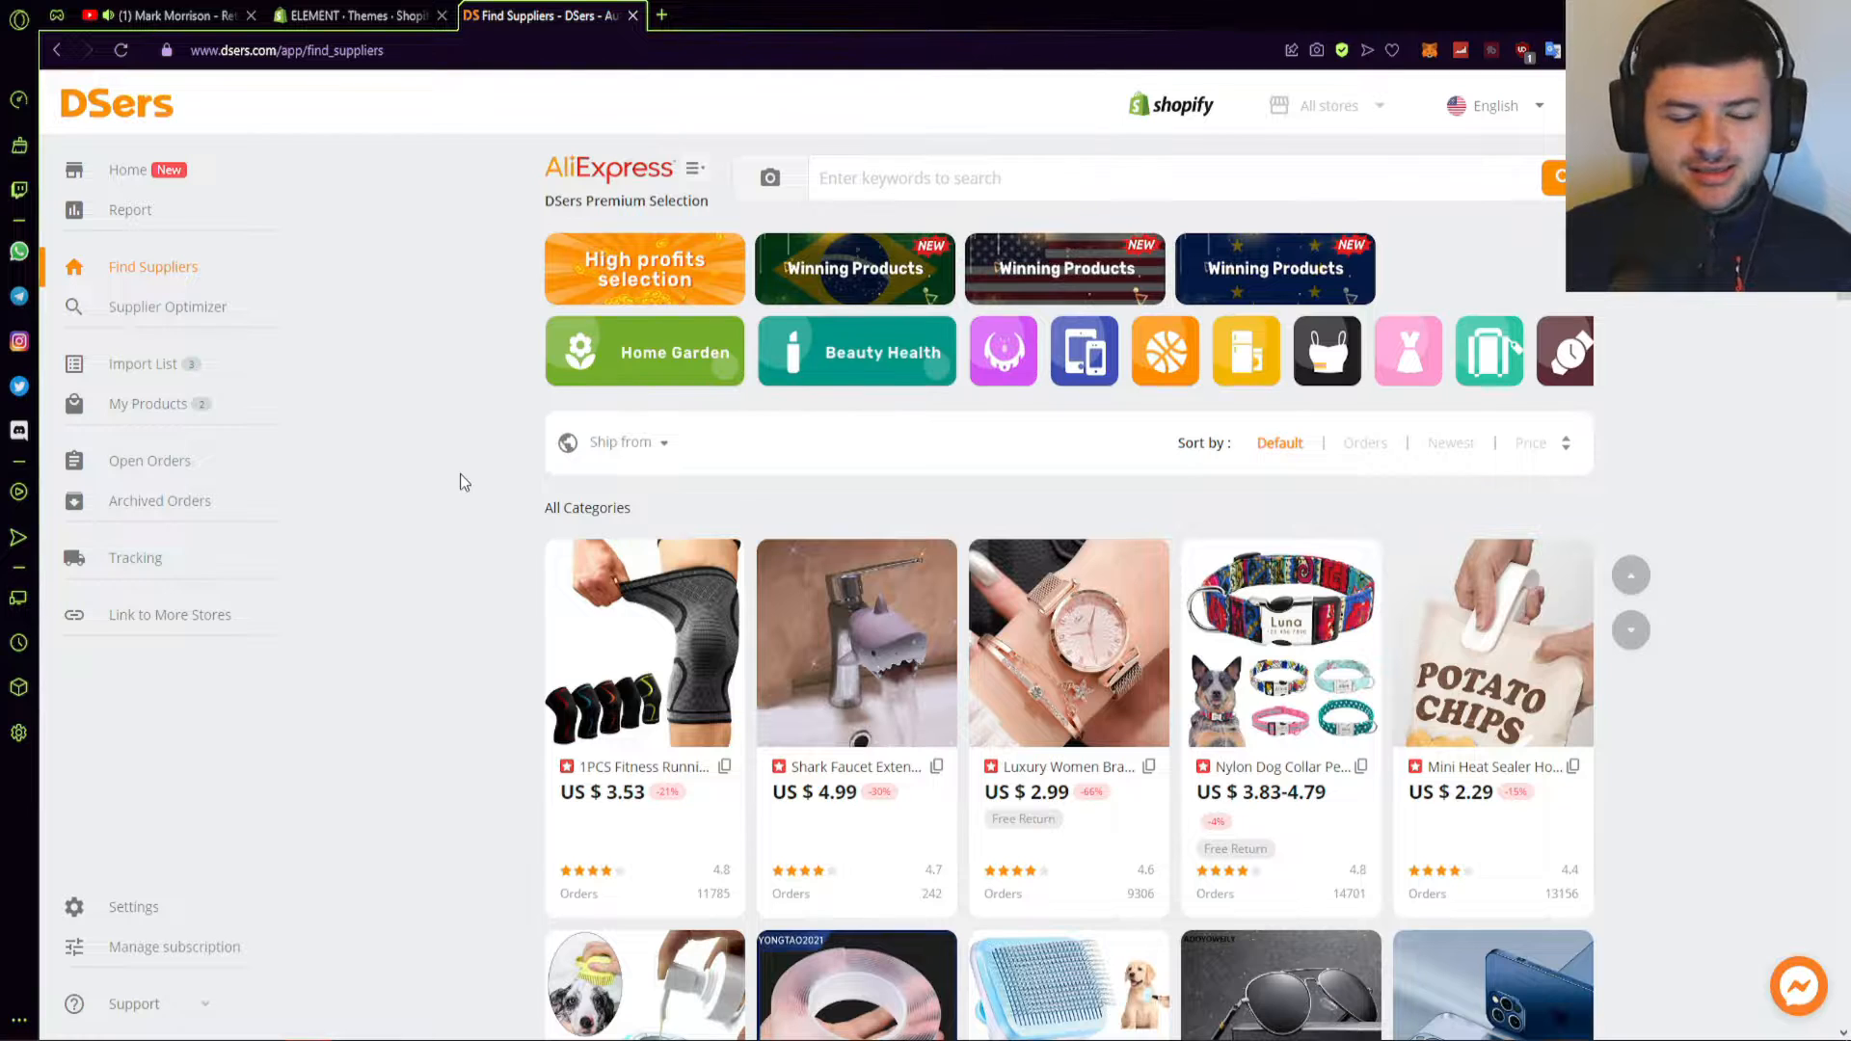
# - From the Shopify admin's recommended apps, open the Shopify App Store and search it for "order fulfil"
pyautogui.click(351, 15)
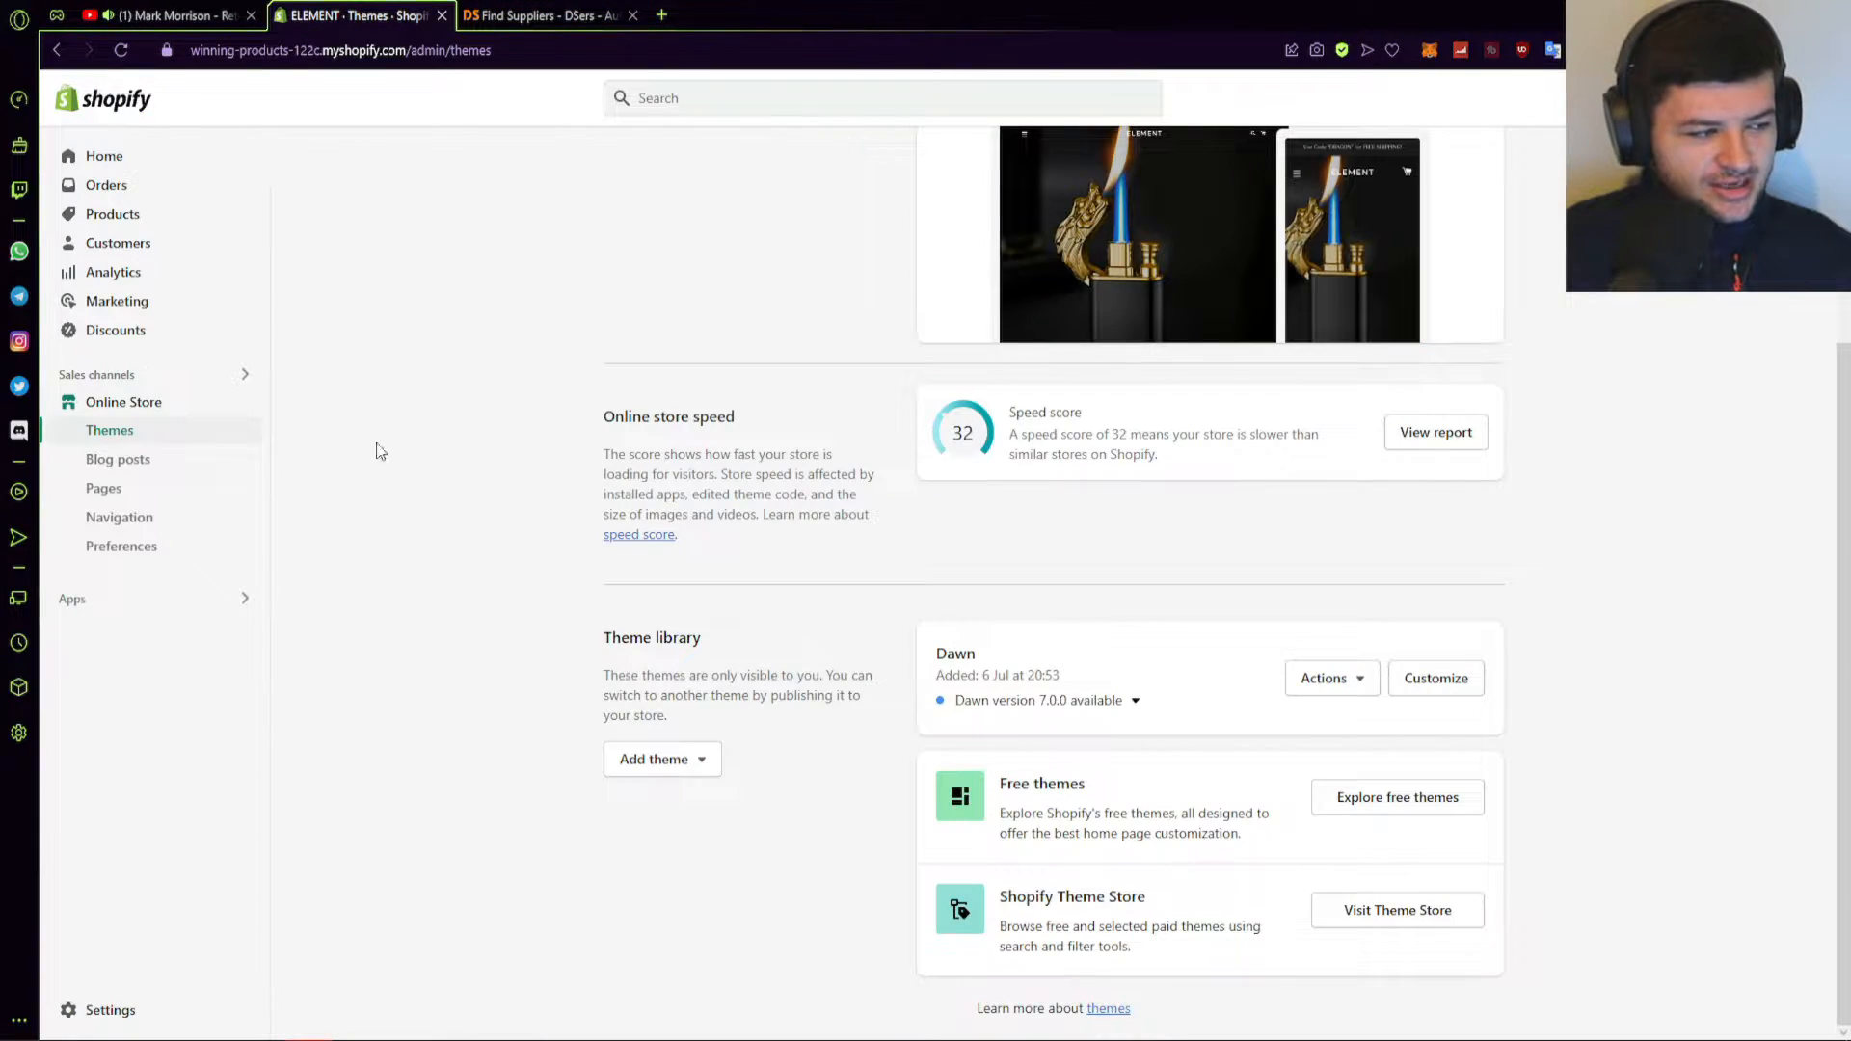
pyautogui.click(104, 600)
pyautogui.click(691, 334)
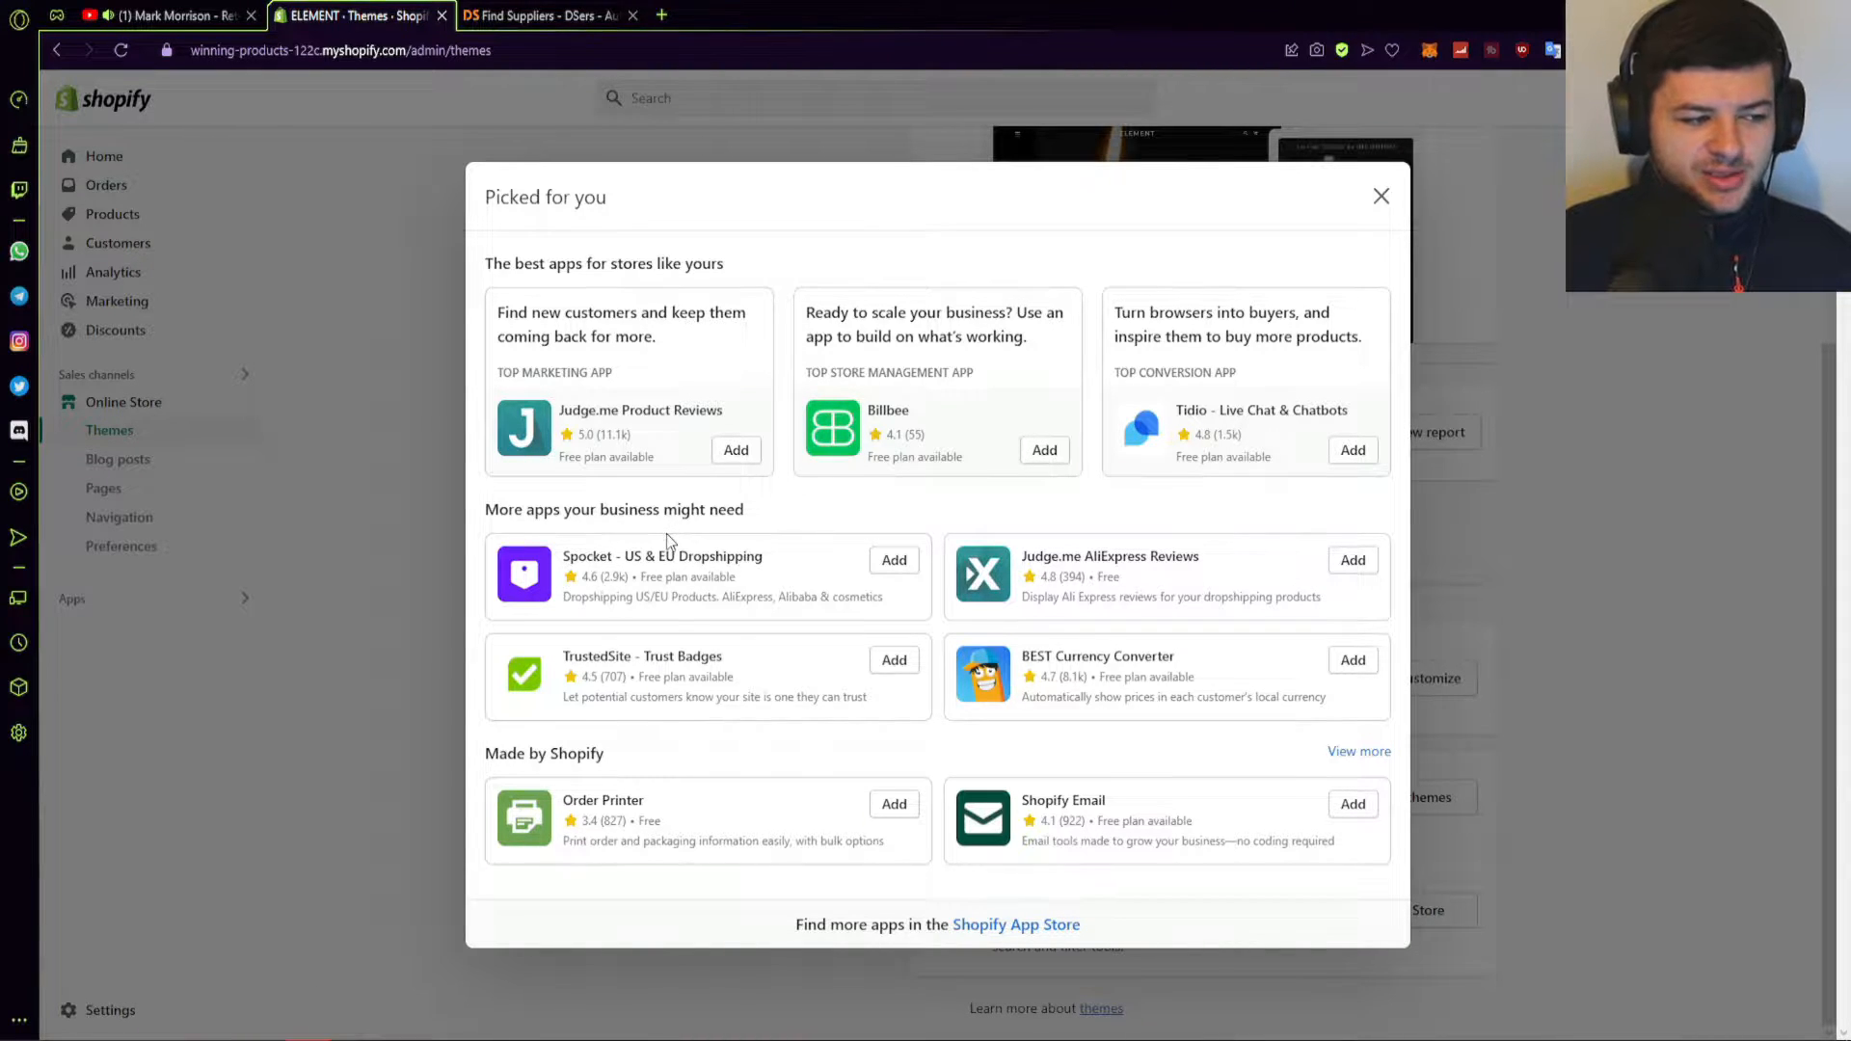
pyautogui.click(1058, 927)
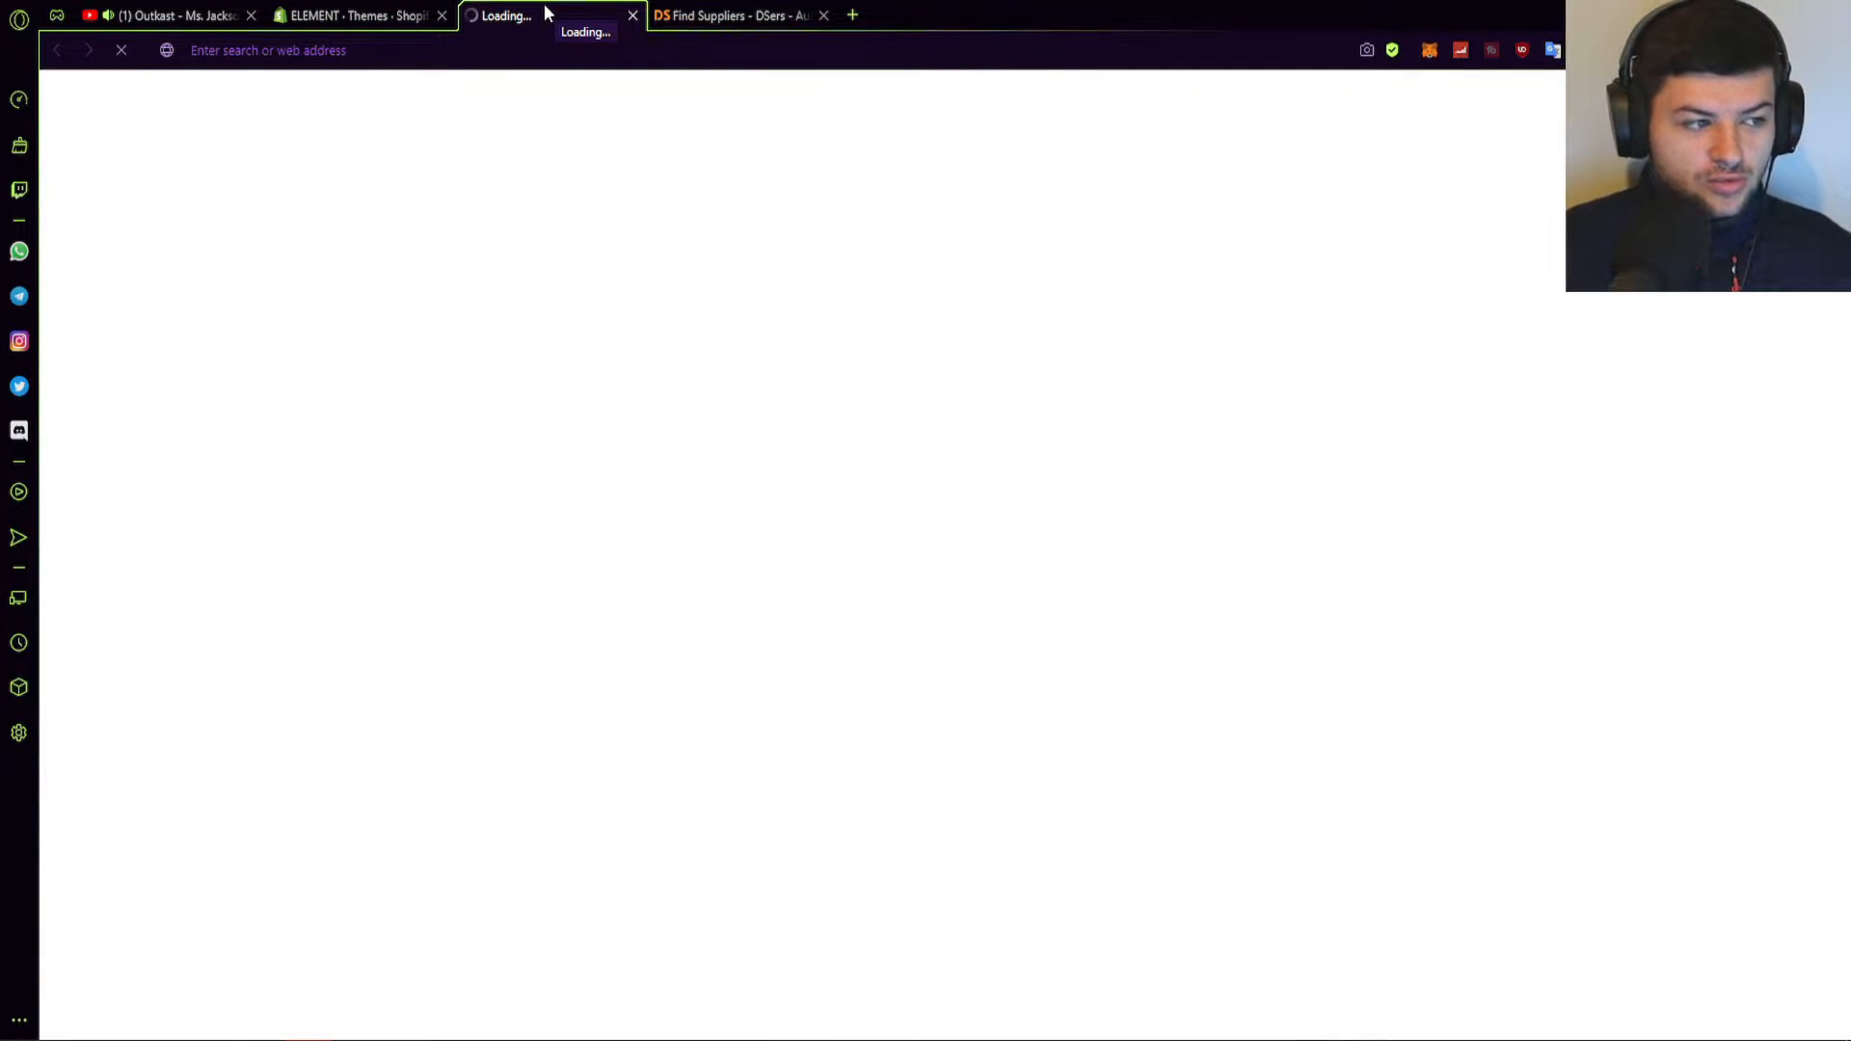
pyautogui.click(376, 512)
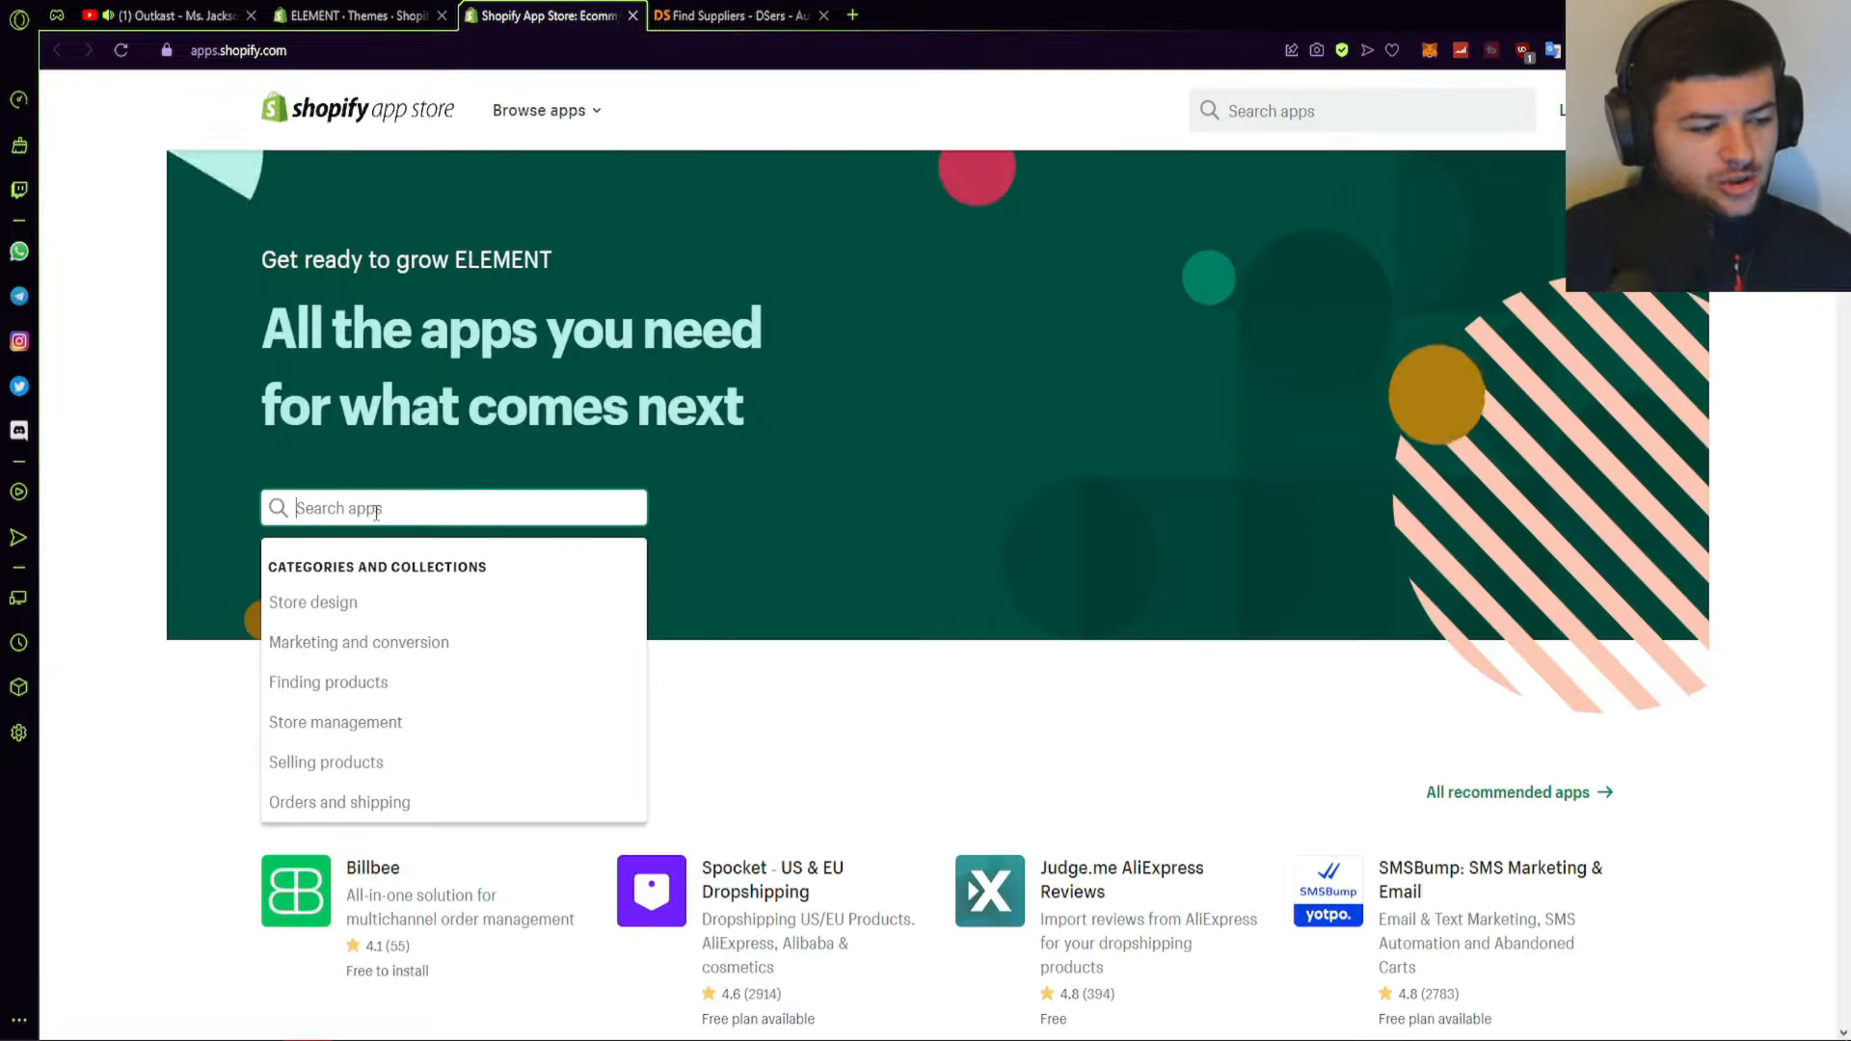
pyautogui.write('order fulfil')
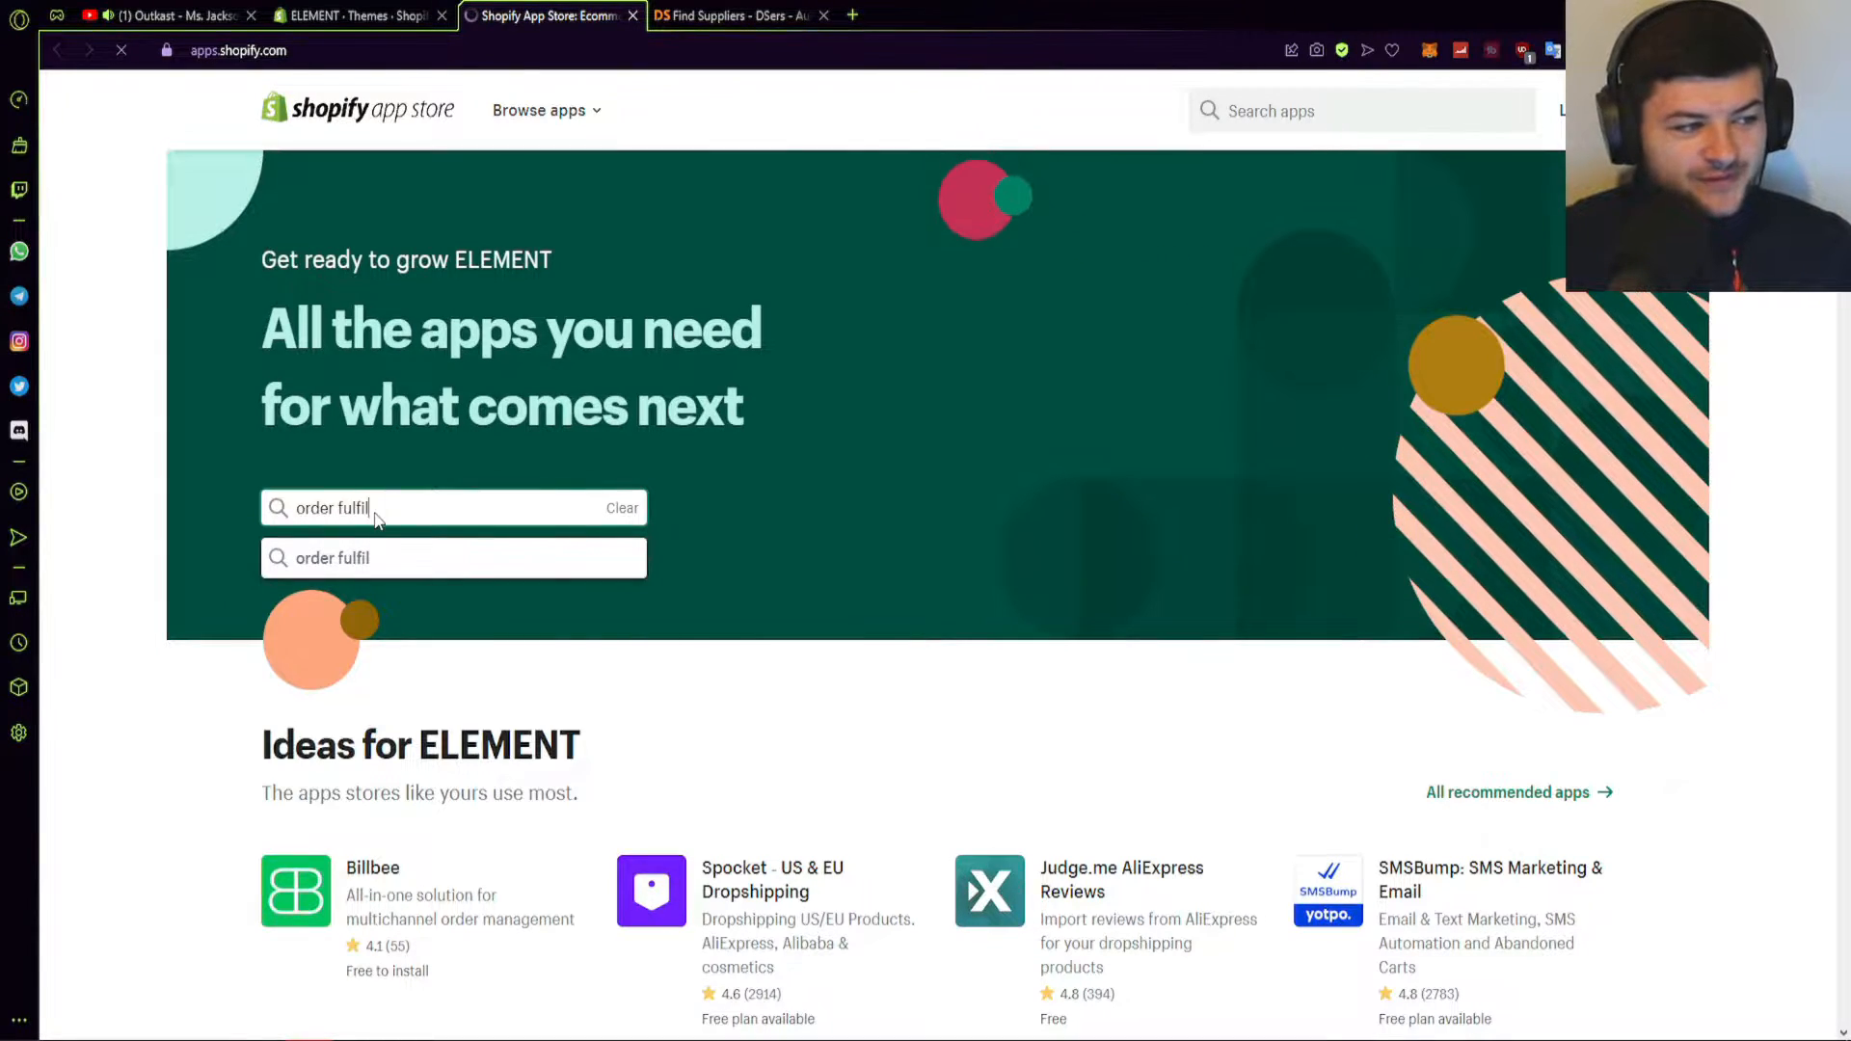
pyautogui.press('Return')
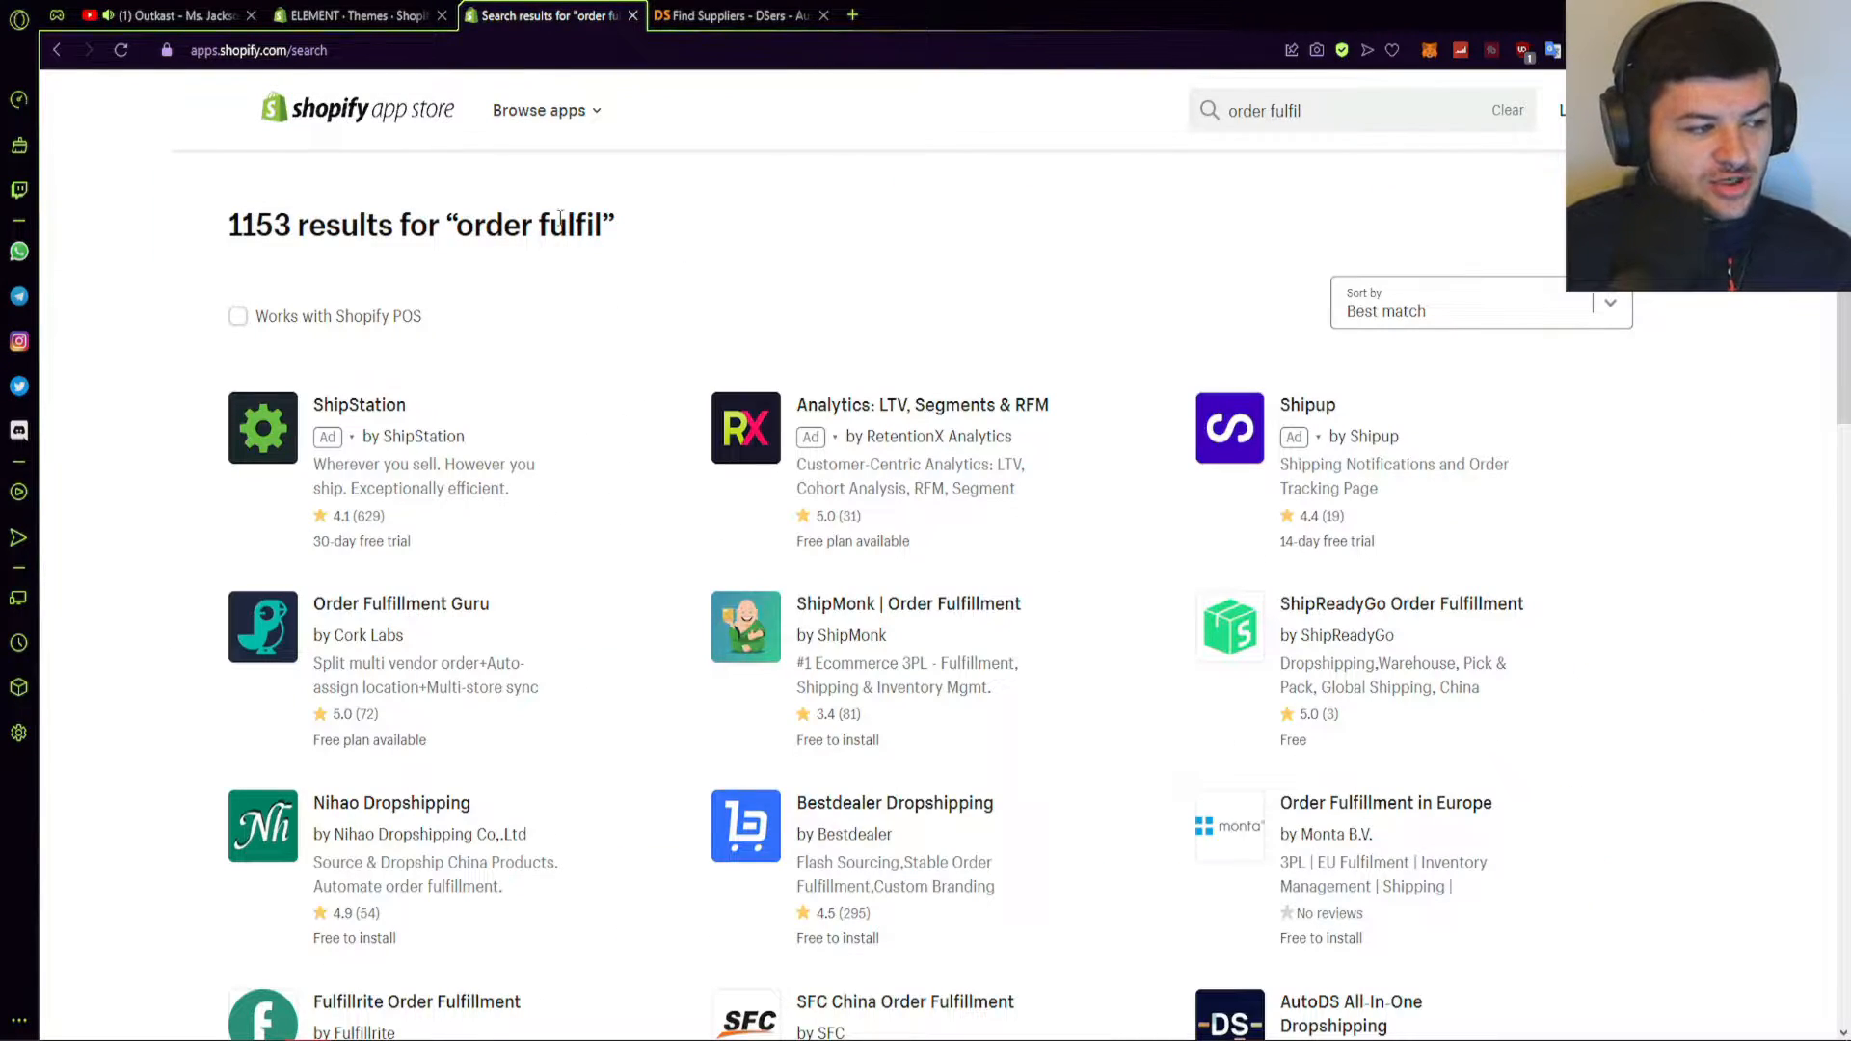
# - Look through the order fulfilment apps in the search results, and return to DSers with the App Store page closed
pyautogui.scroll(-2, 476, 351)
pyautogui.scroll(-1, 1343, 421)
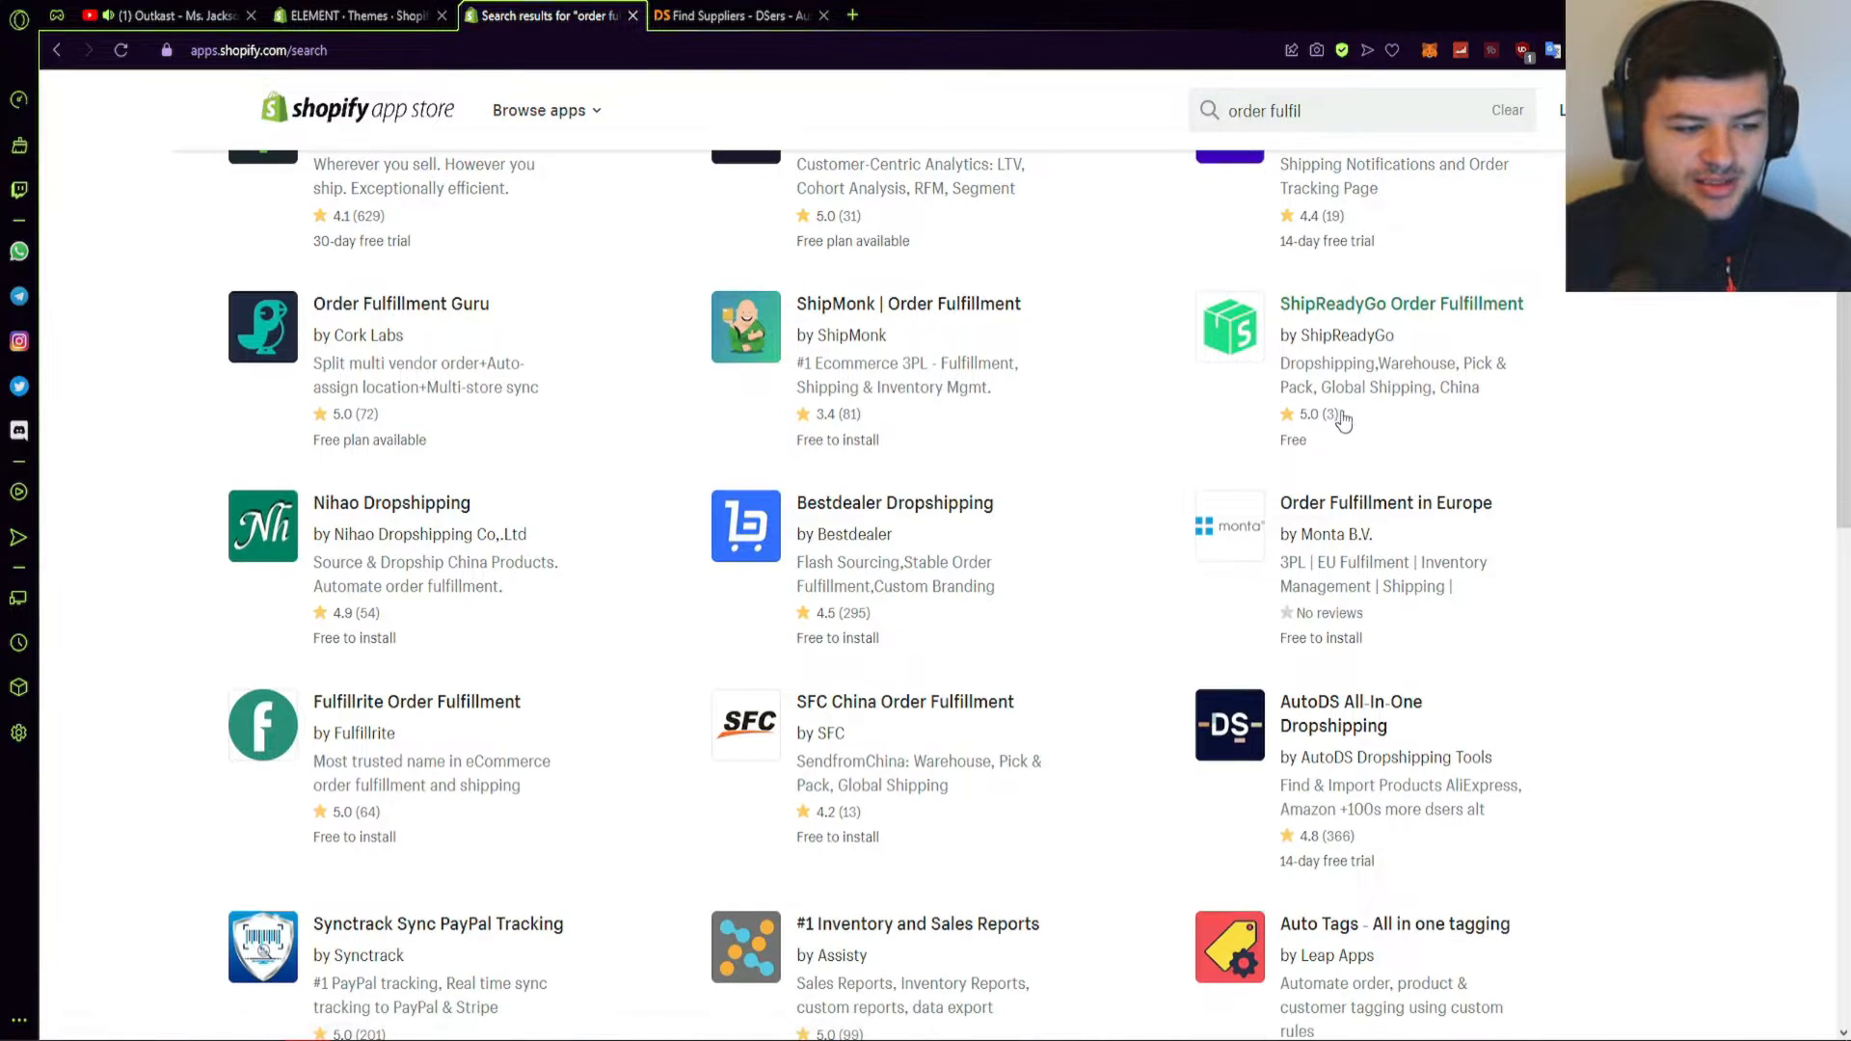
pyautogui.scroll(-2, 1343, 421)
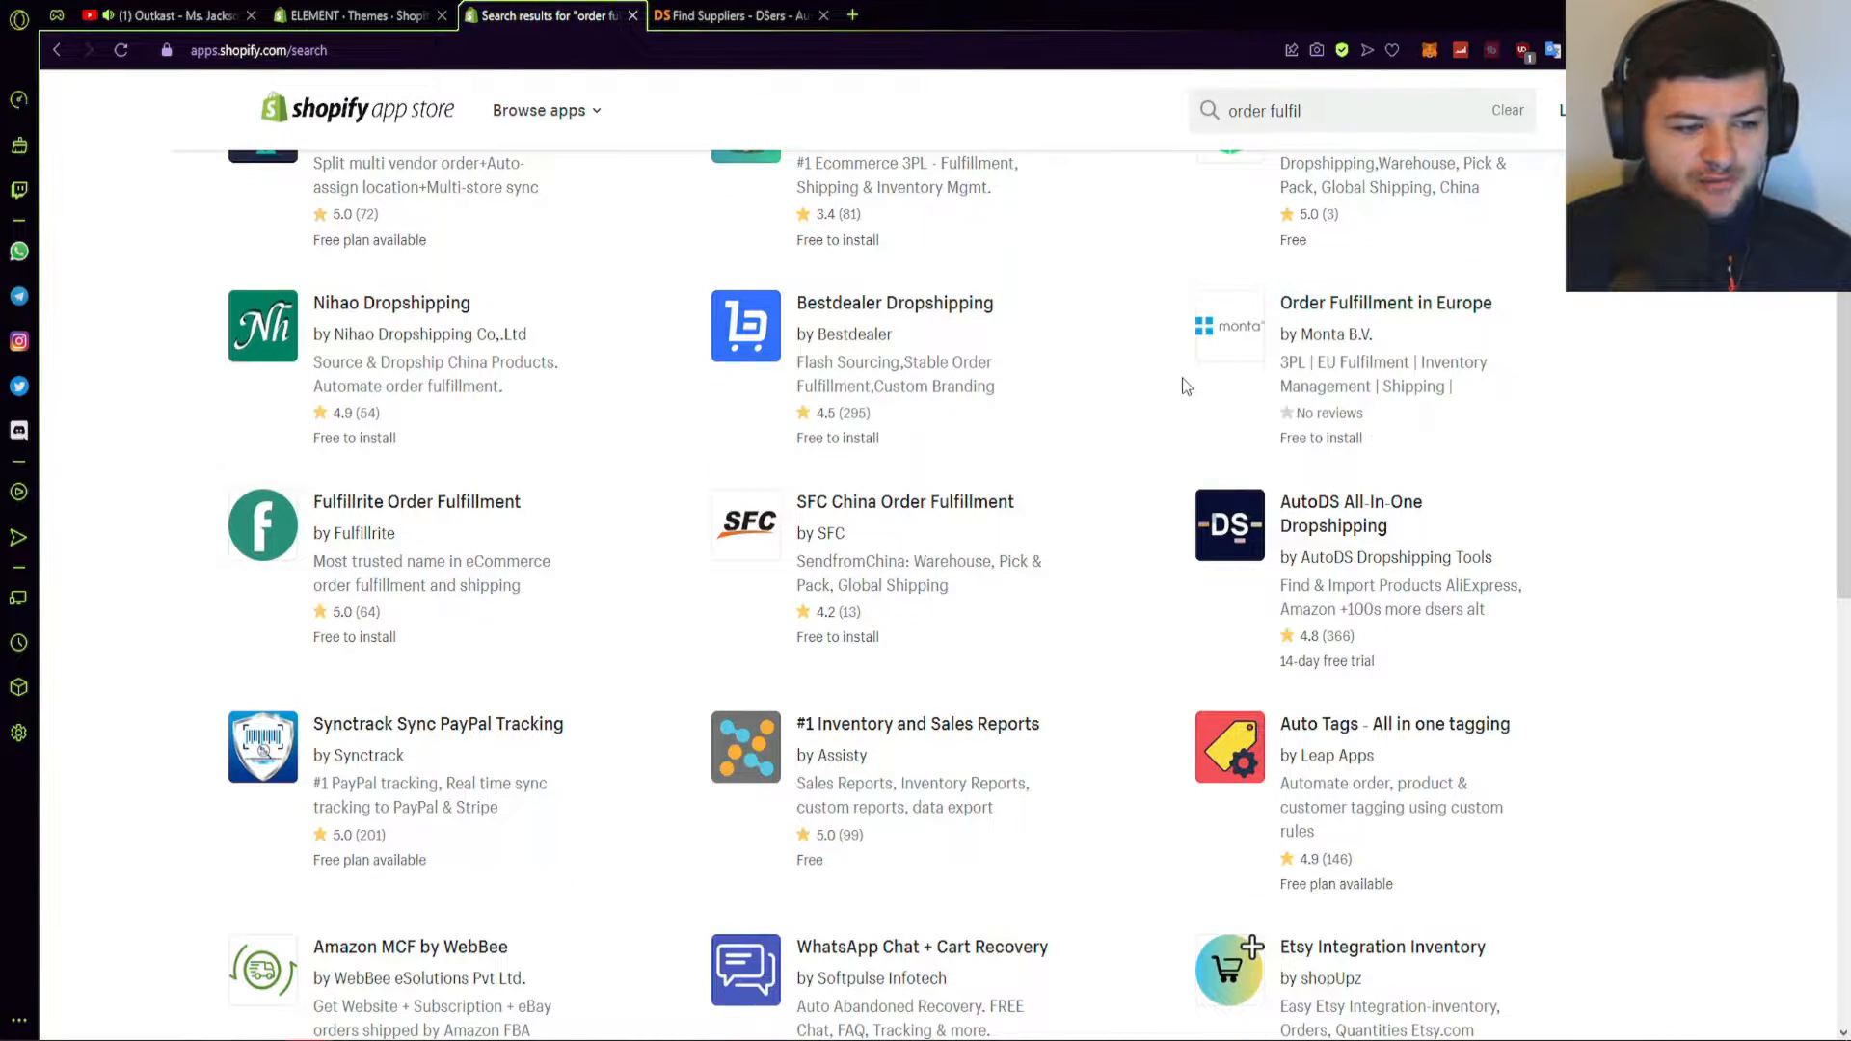
pyautogui.scroll(-1, 1173, 388)
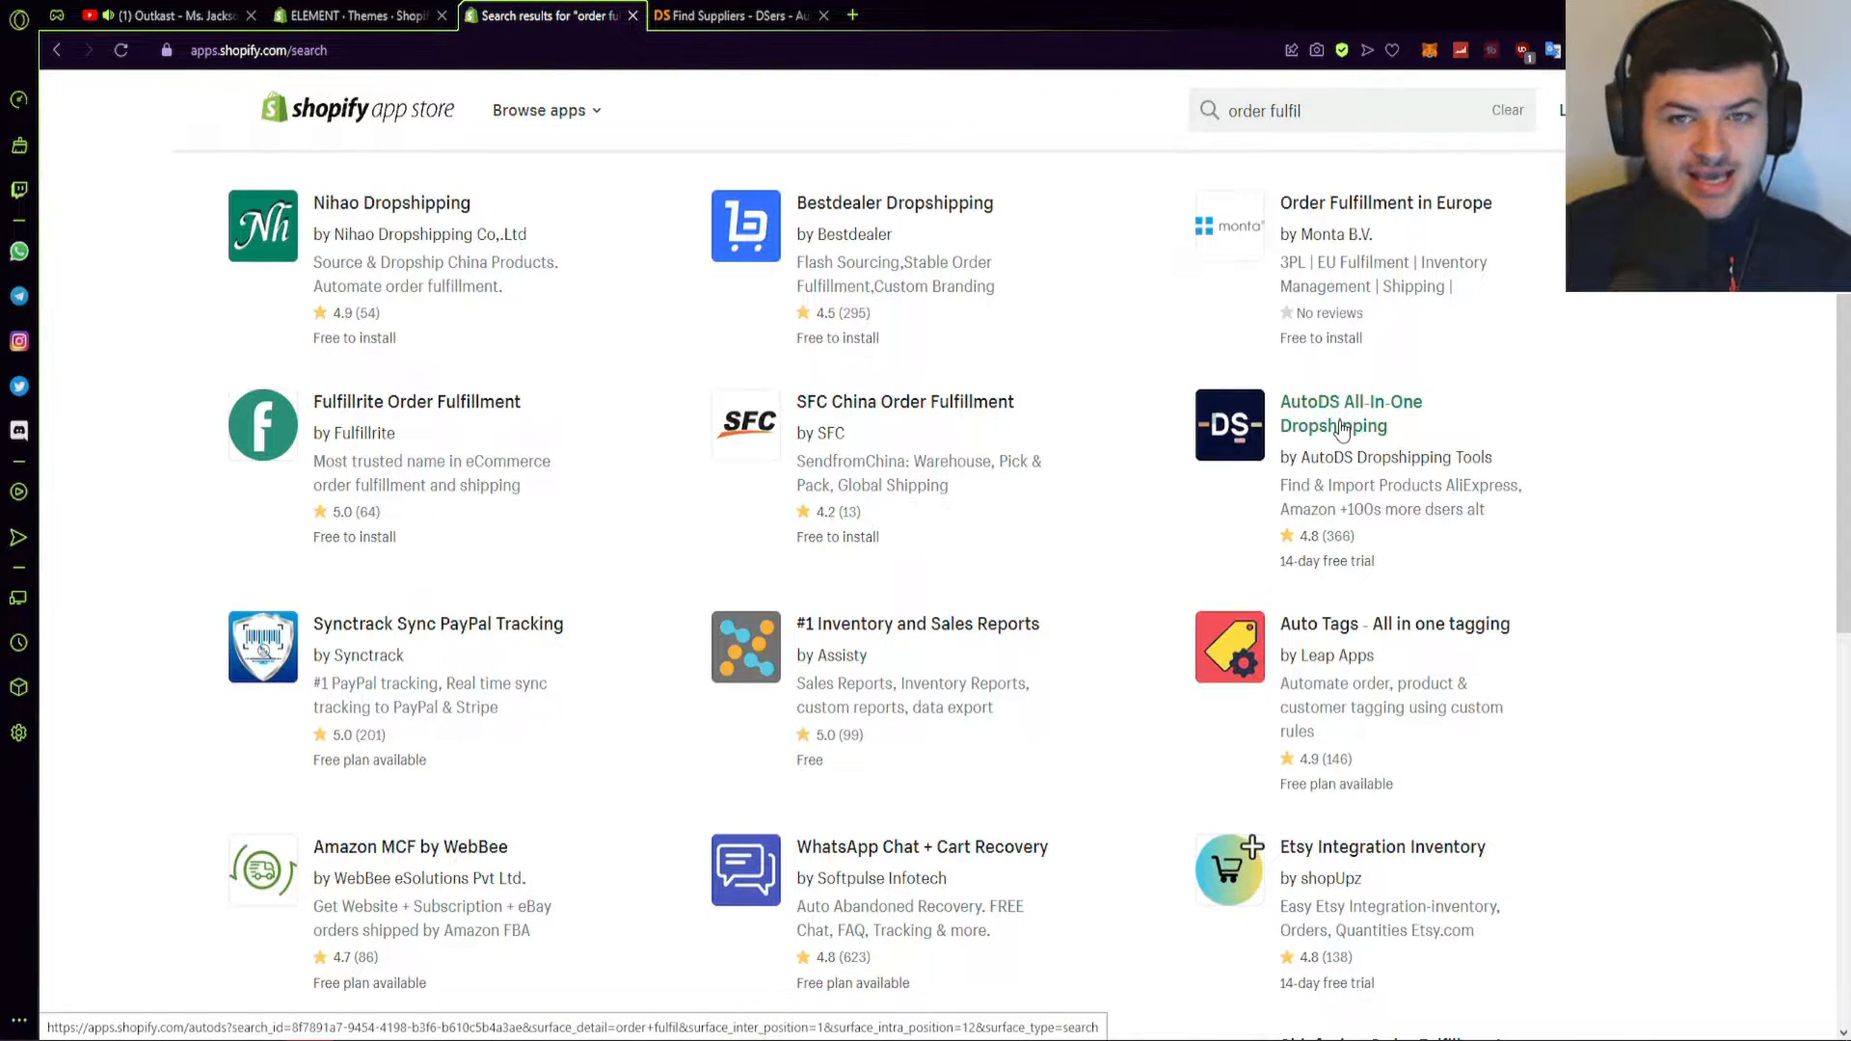
pyautogui.scroll(-4, 1097, 443)
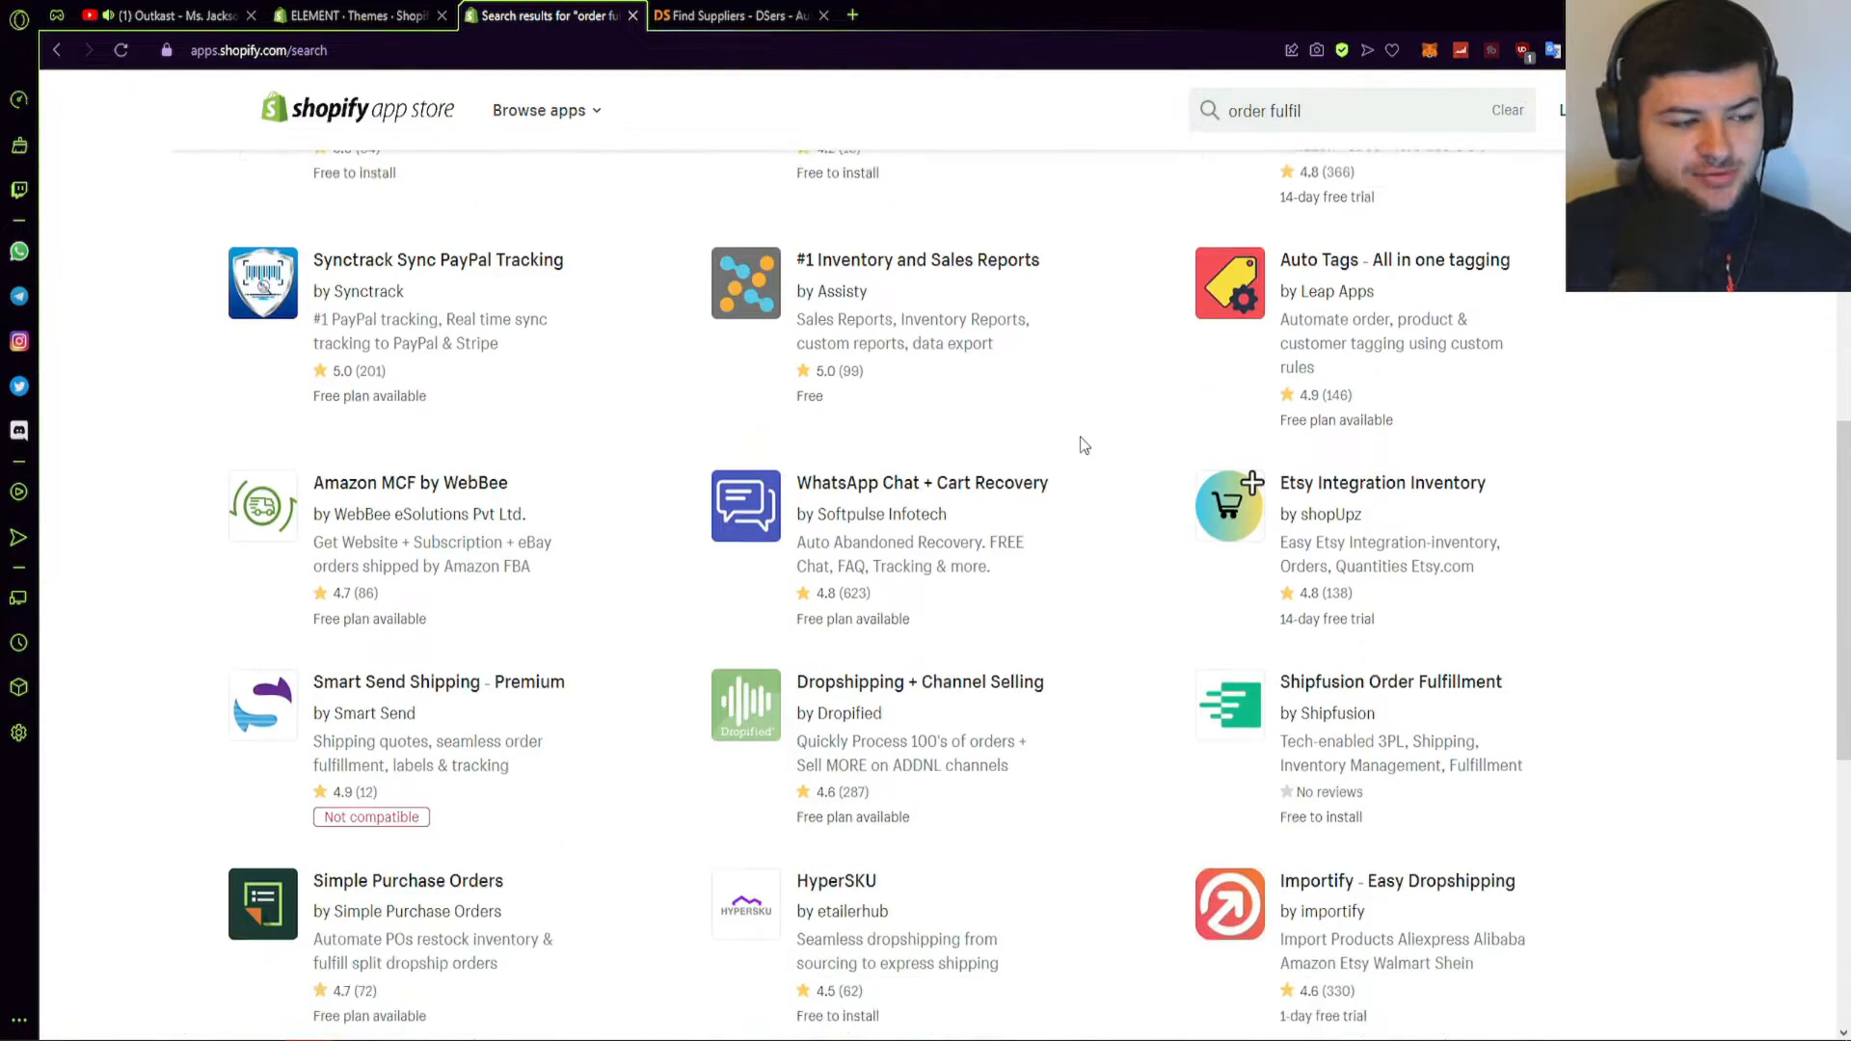
pyautogui.scroll(-5, 1084, 444)
pyautogui.click(737, 16)
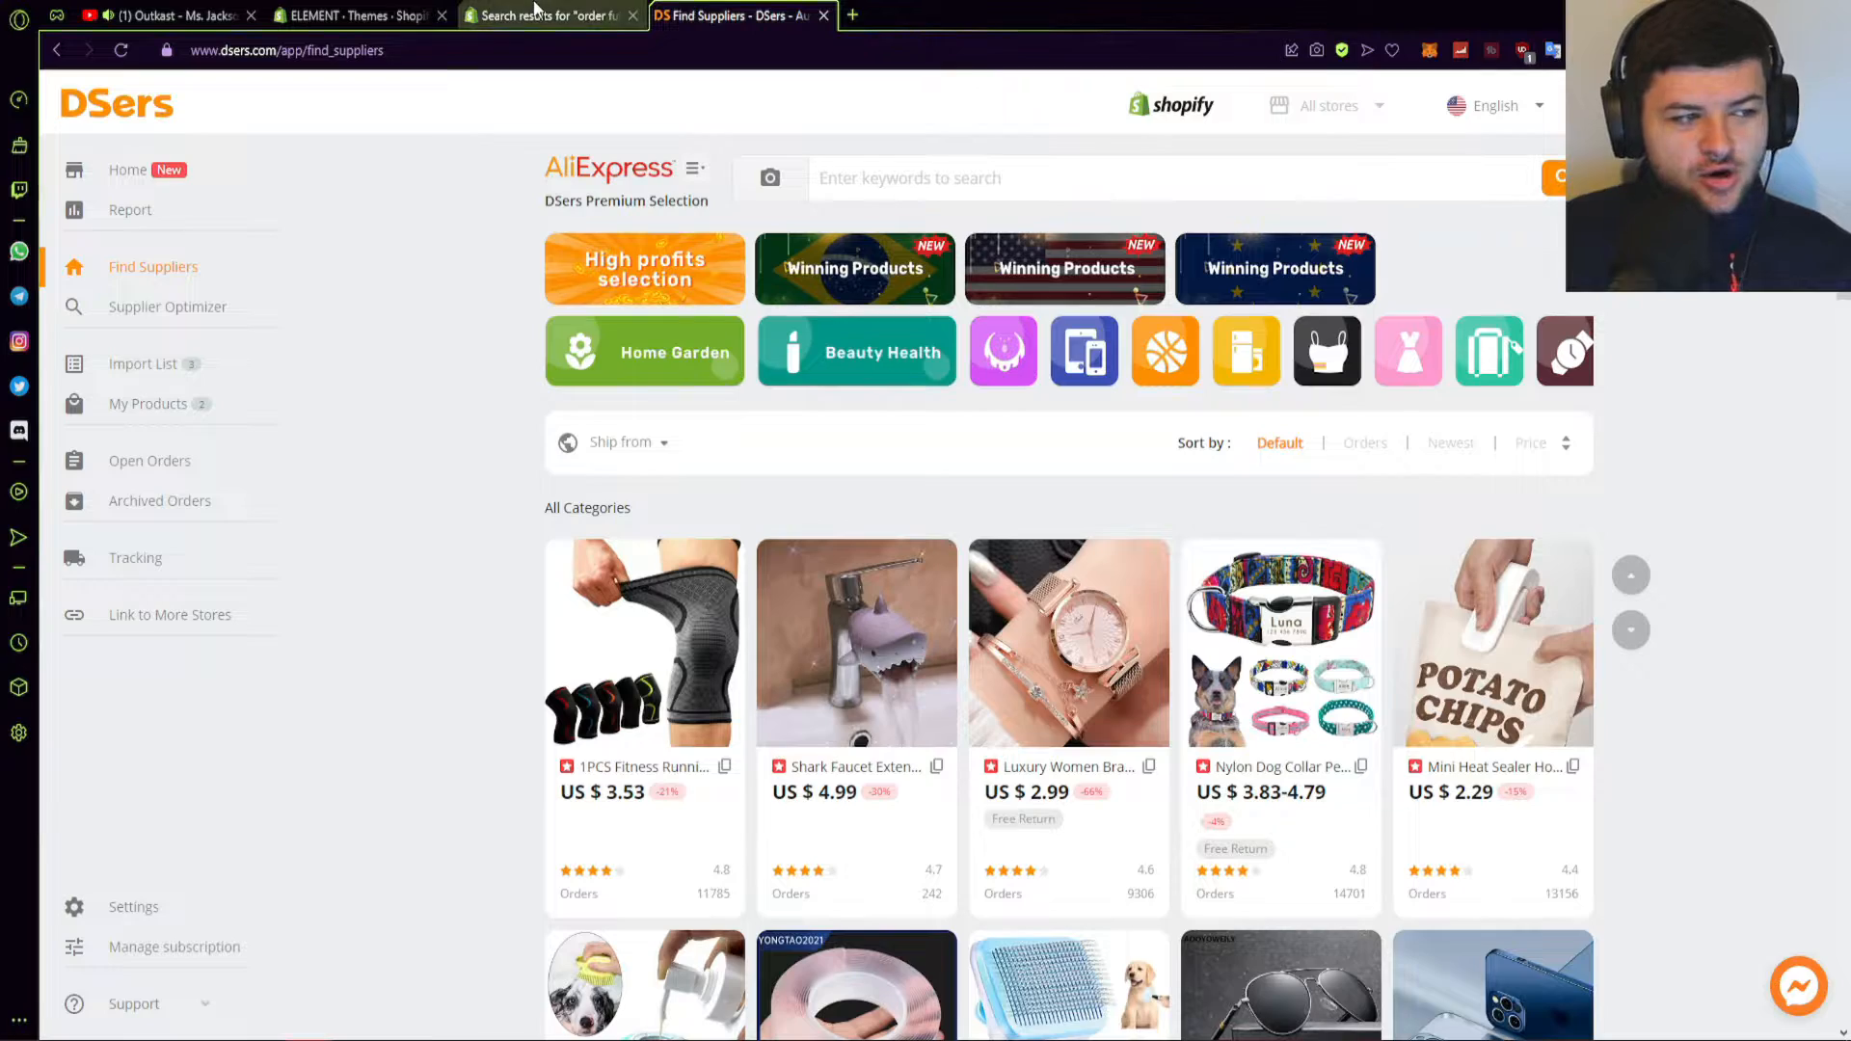
pyautogui.middleClick(536, 10)
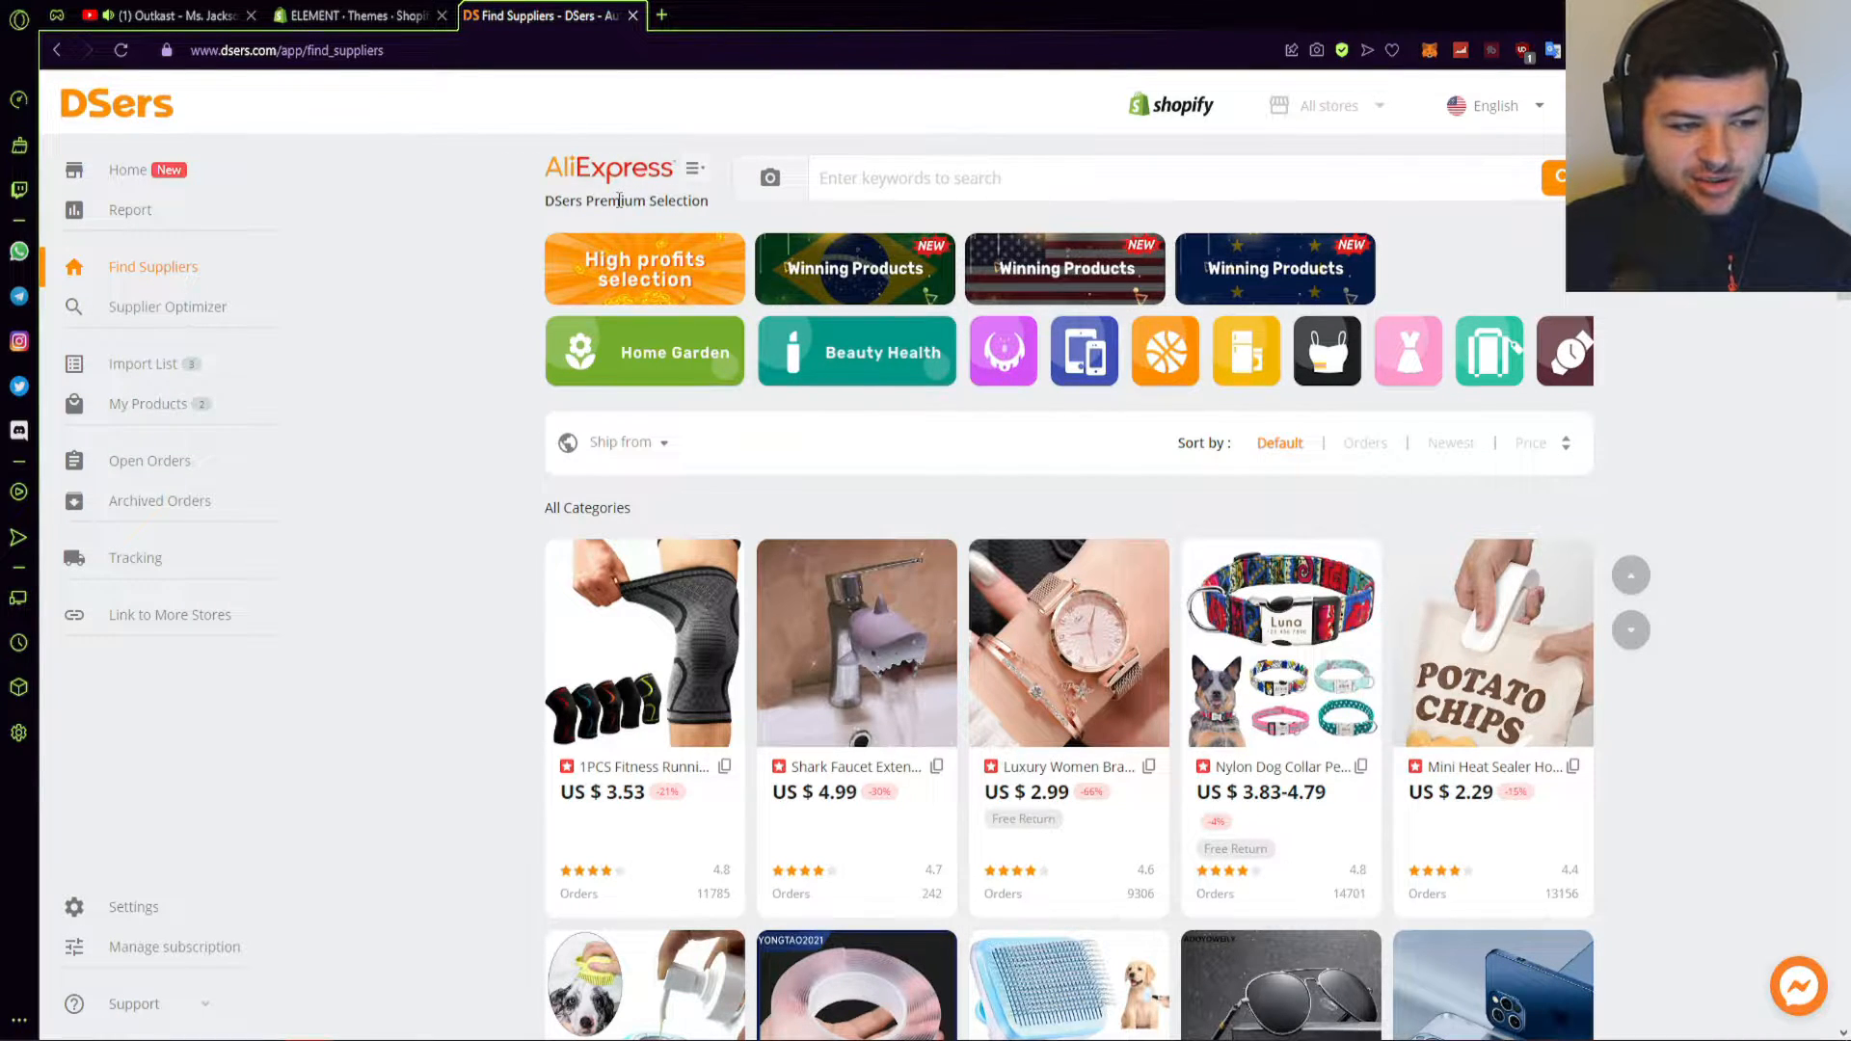
# - Filter the supplier products by the High profits selection and browse the listed items
pyautogui.click(665, 277)
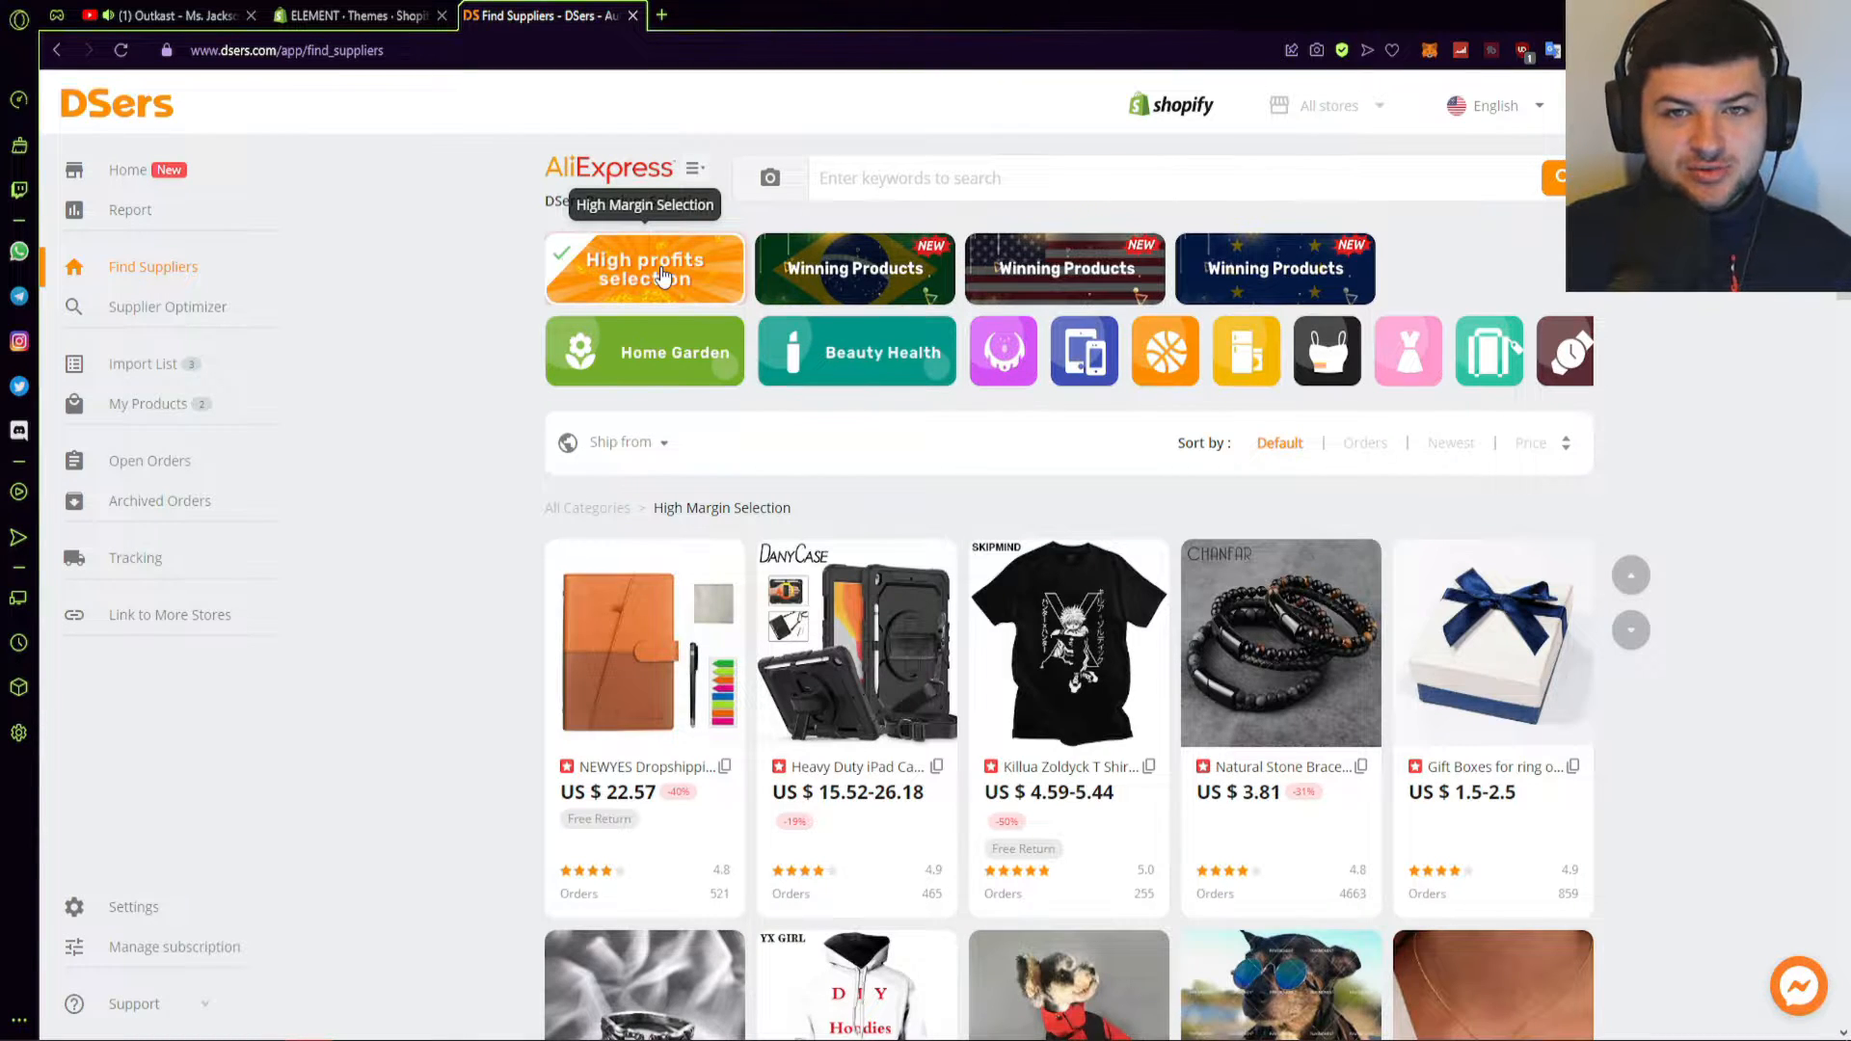
pyautogui.scroll(-7, 660, 278)
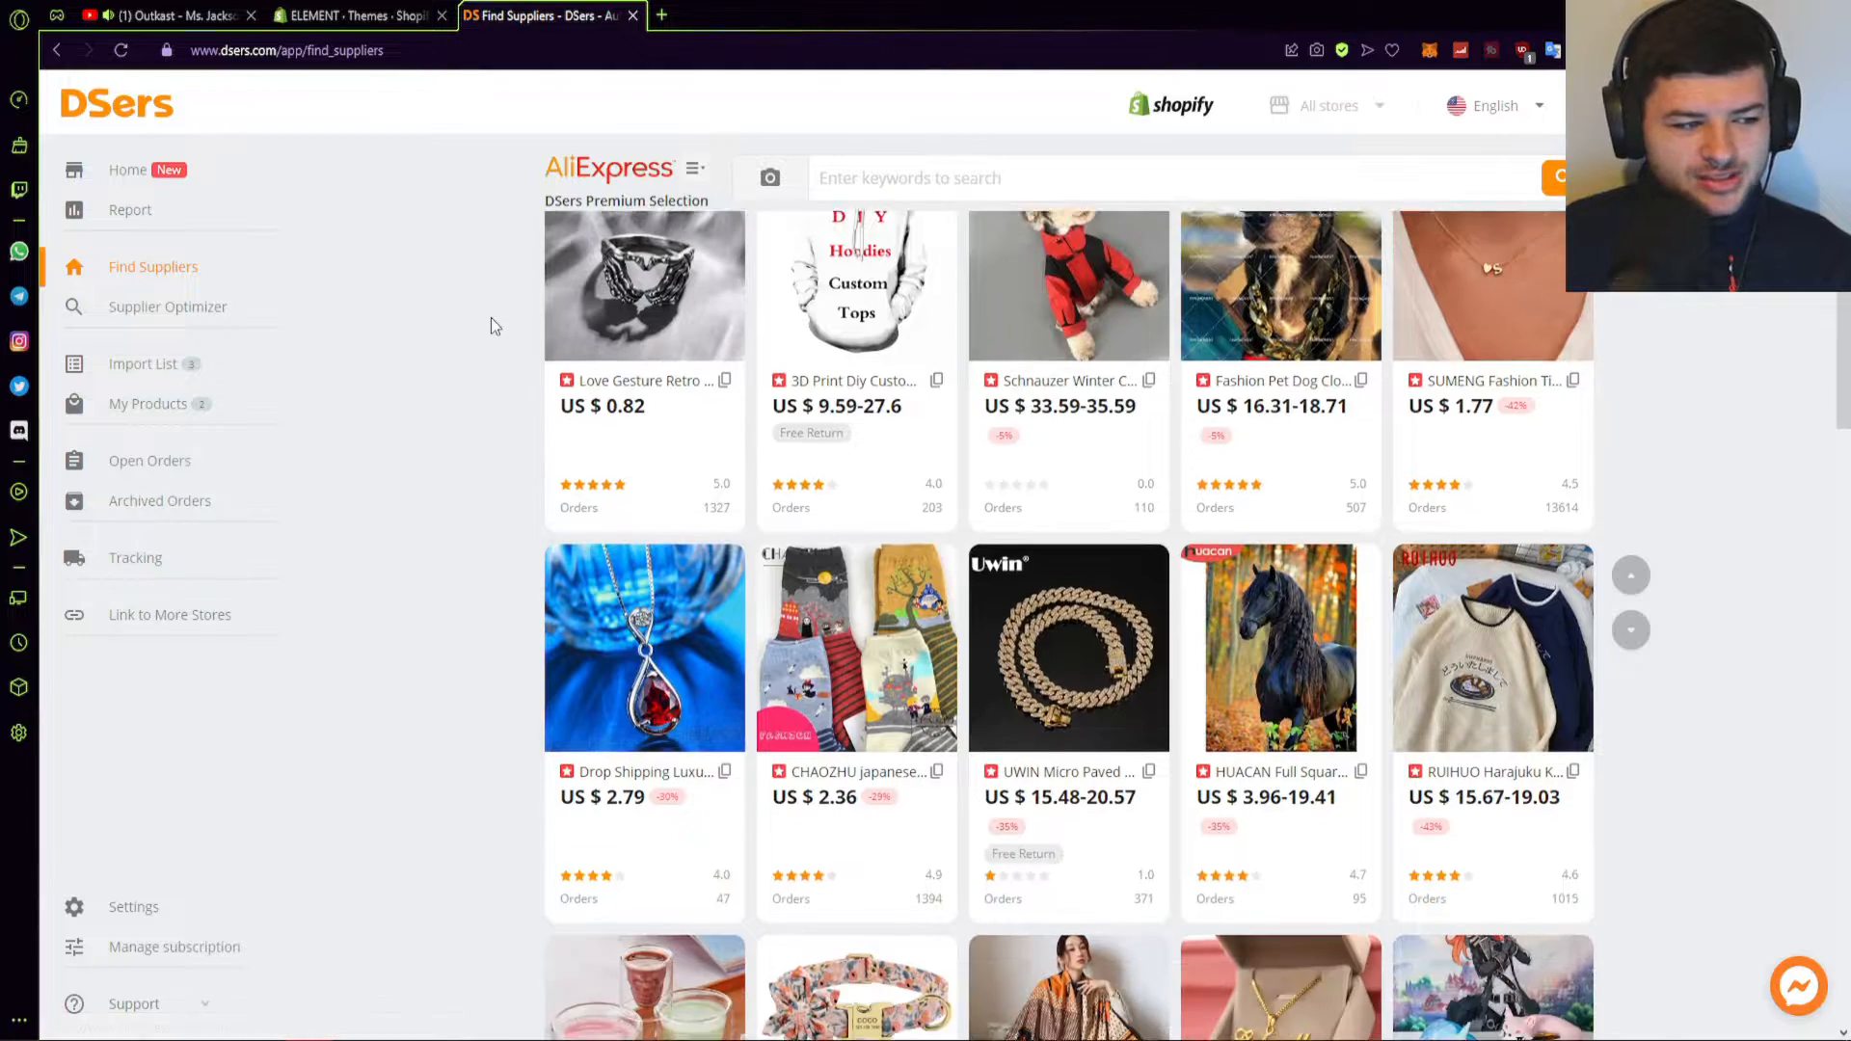
pyautogui.scroll(-4, 489, 318)
pyautogui.scroll(-6, 489, 319)
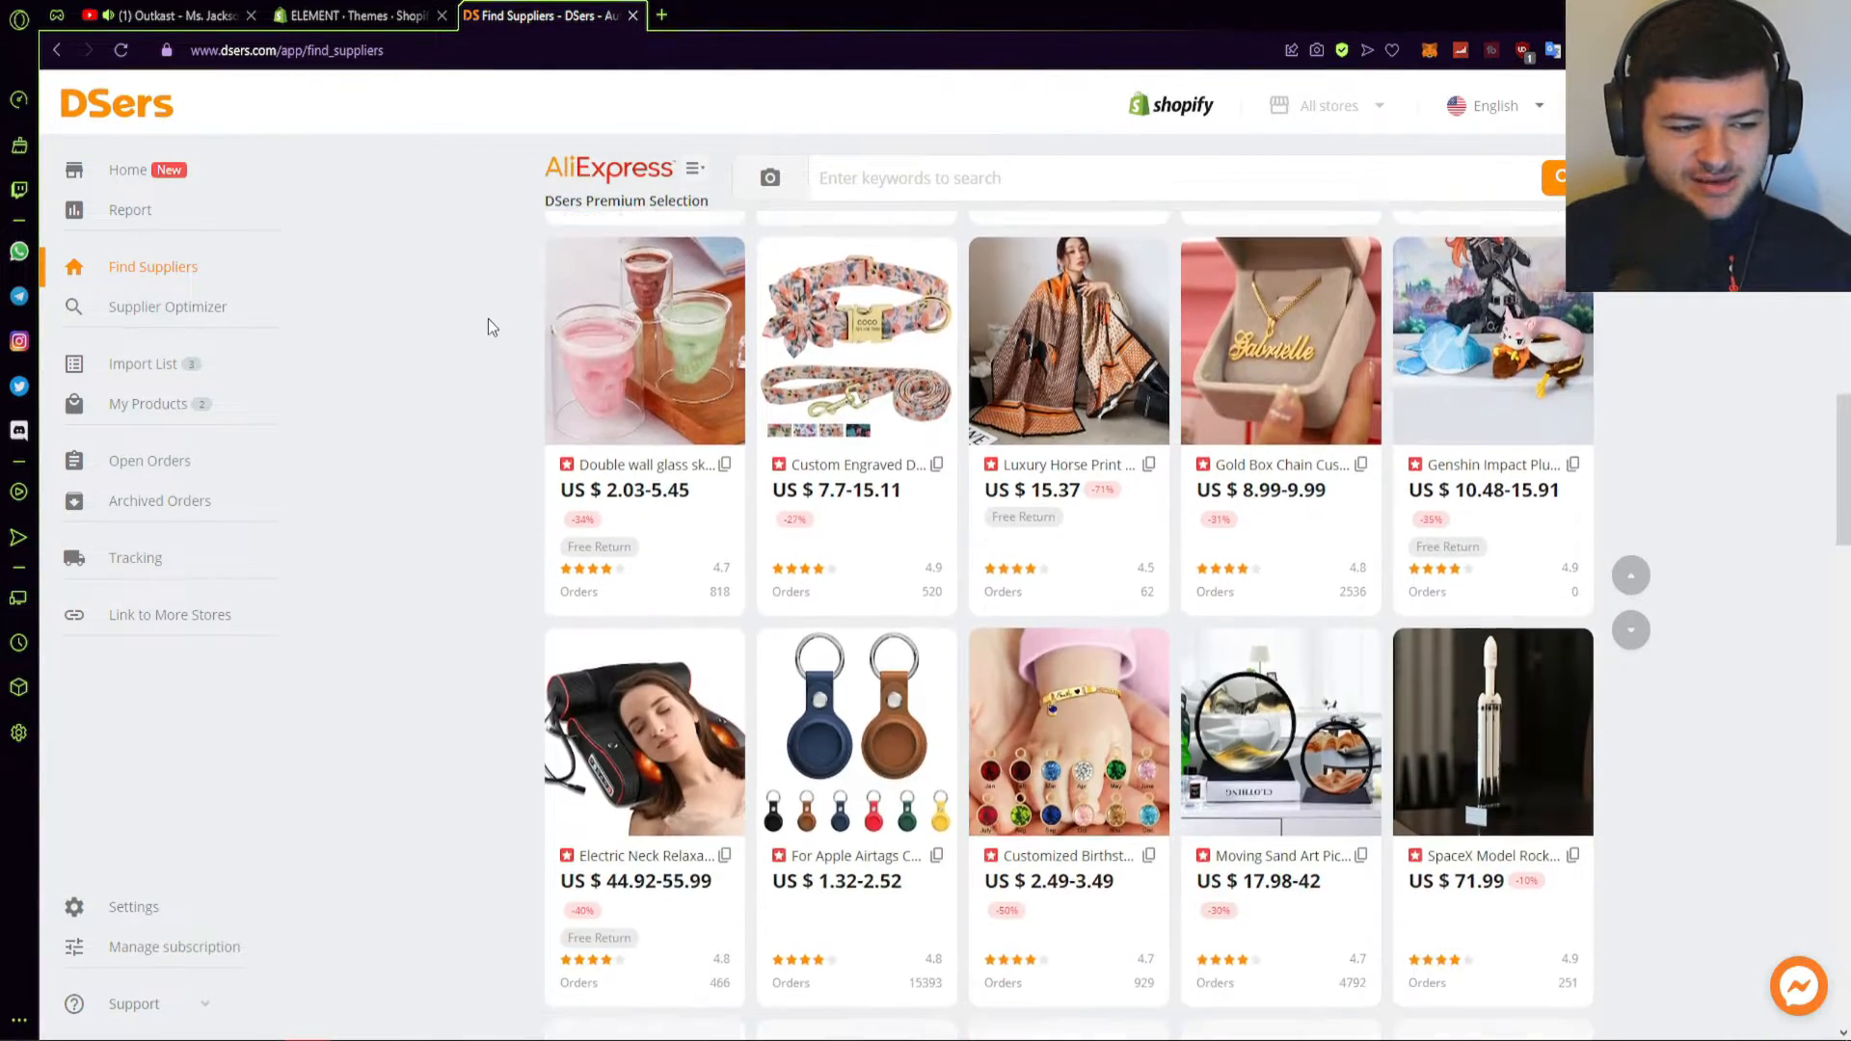
pyautogui.scroll(16, 491, 414)
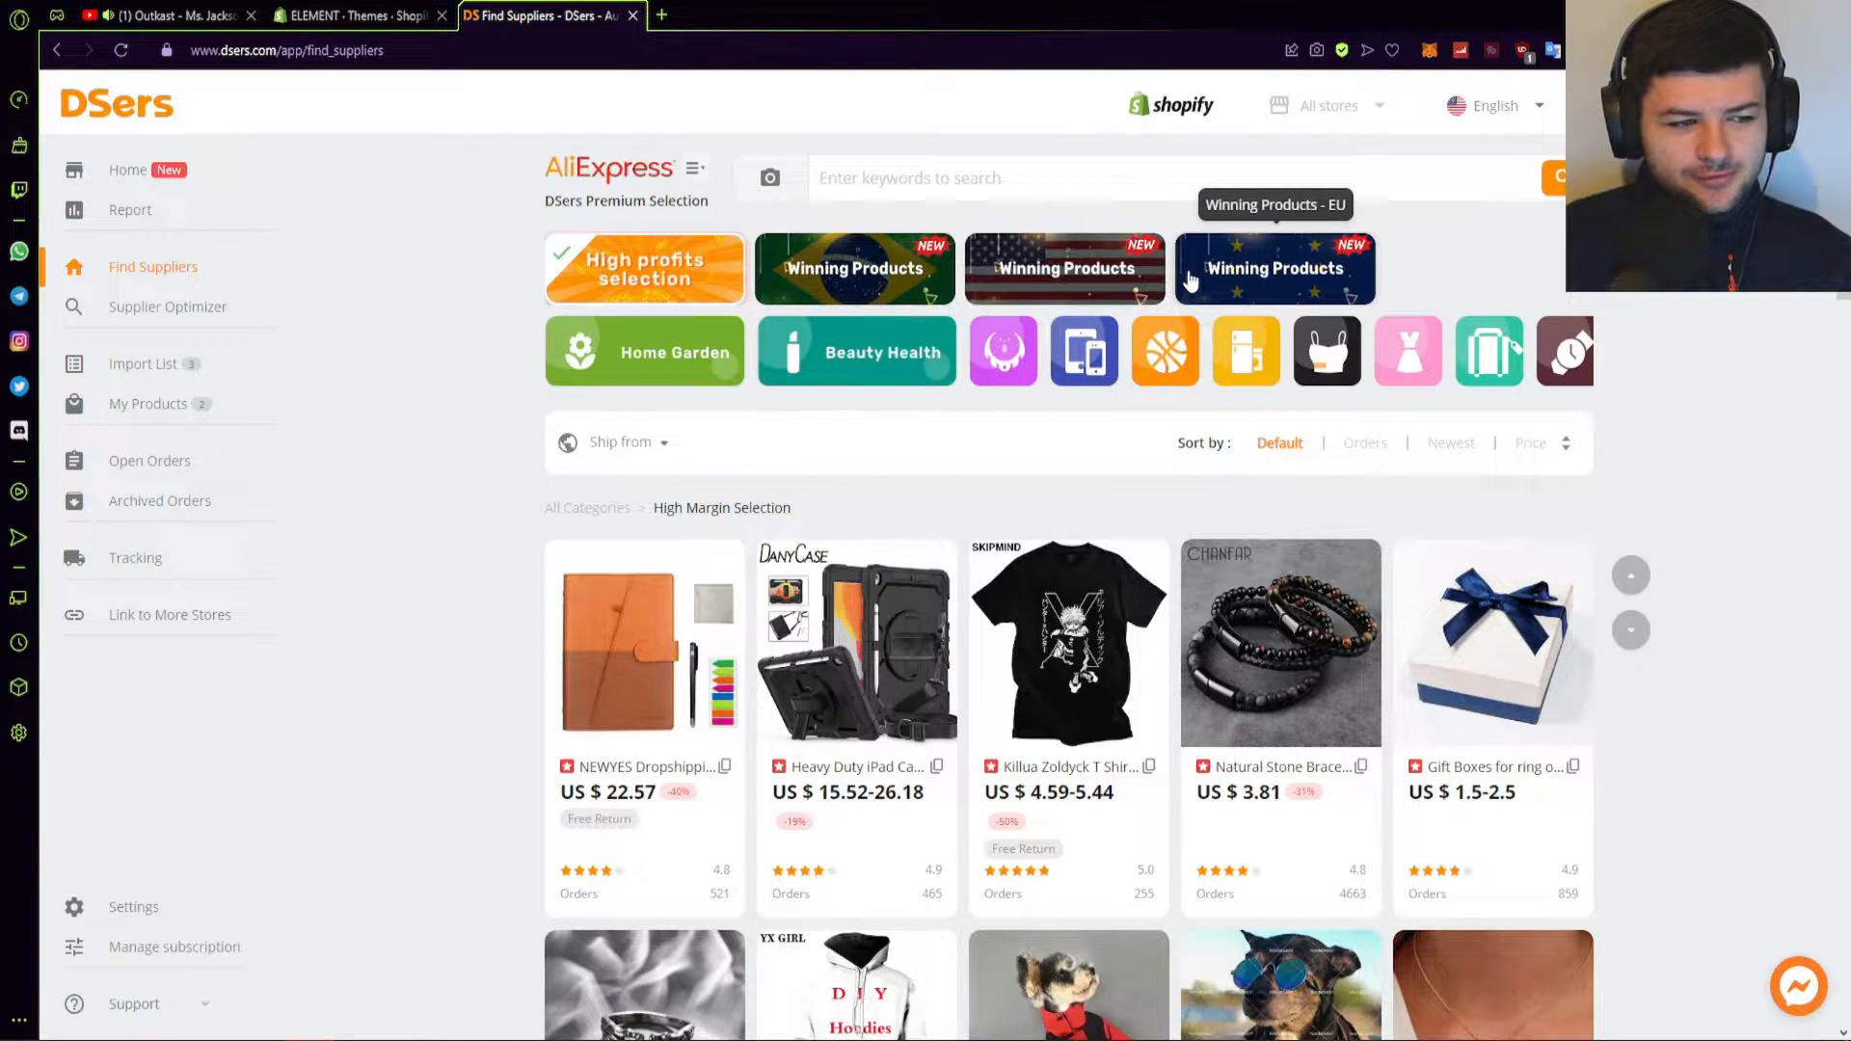
# - Switch through the Winning Products selections for Brazil, the US and the EU, and browse the EU products
pyautogui.click(893, 270)
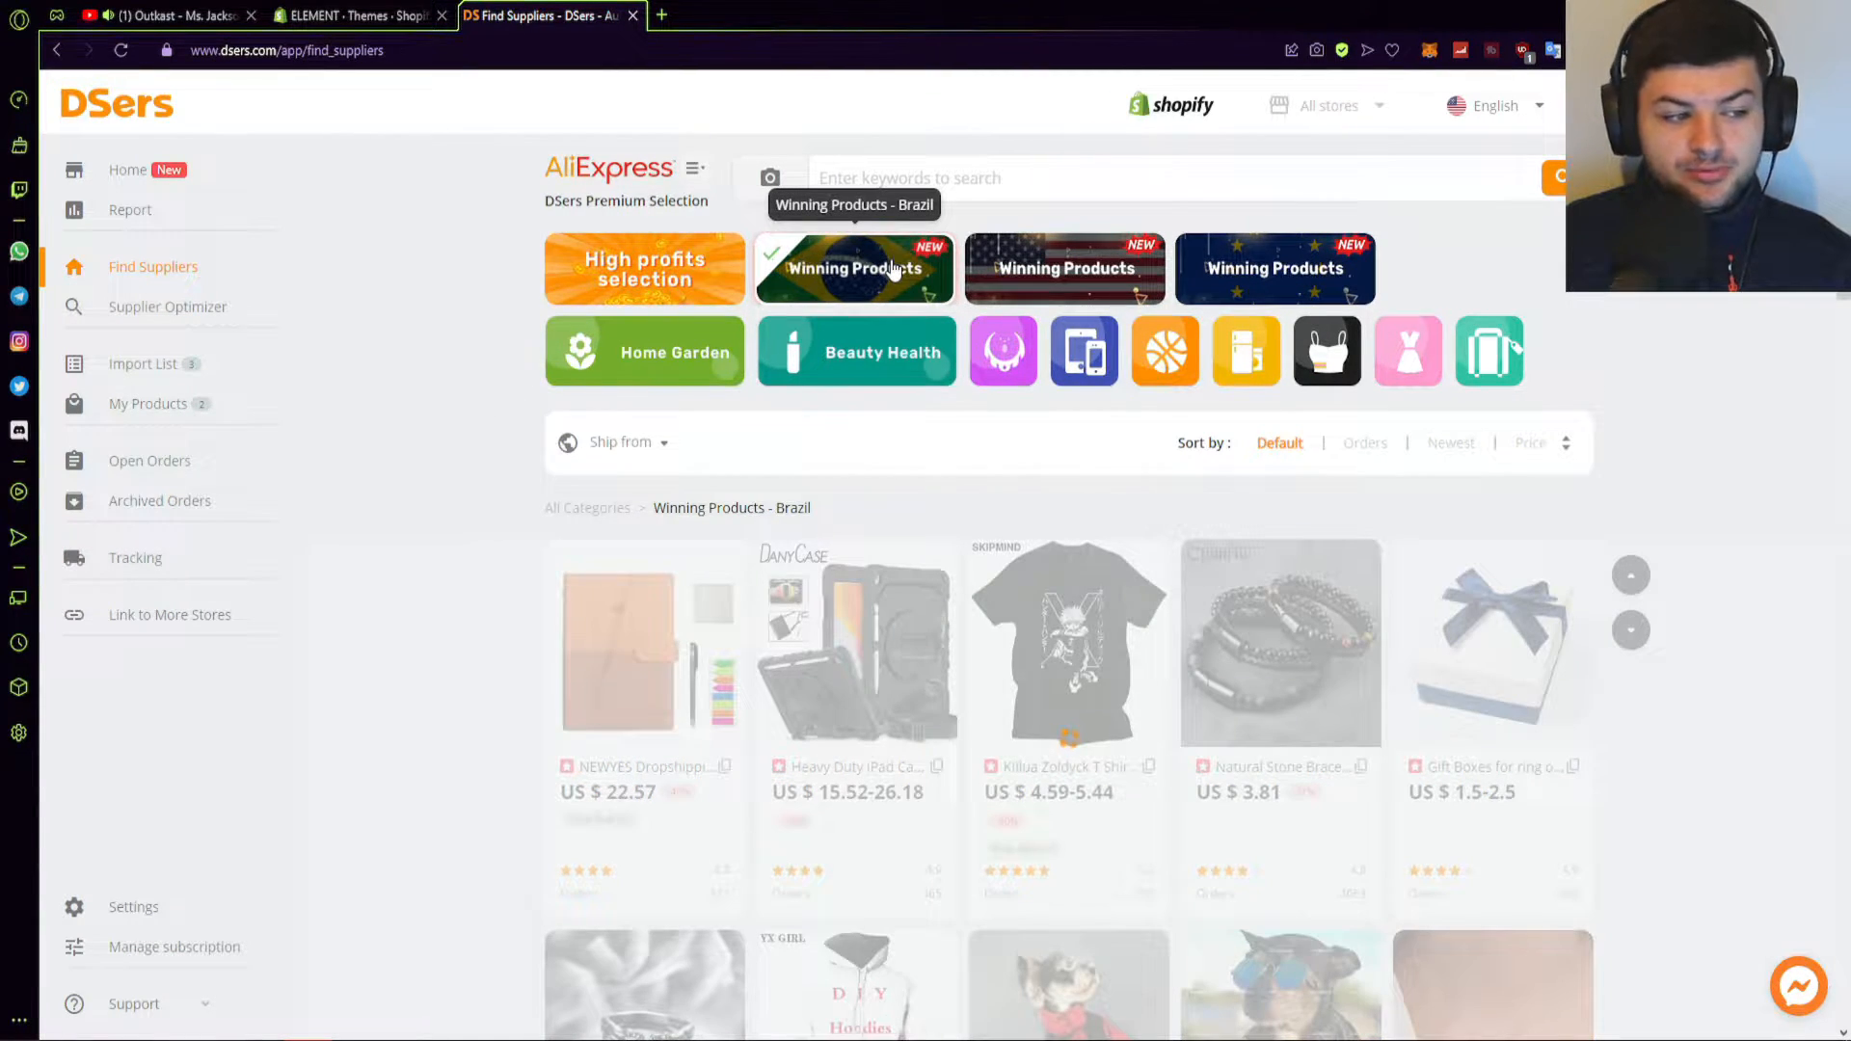
pyautogui.click(1030, 255)
pyautogui.click(1258, 273)
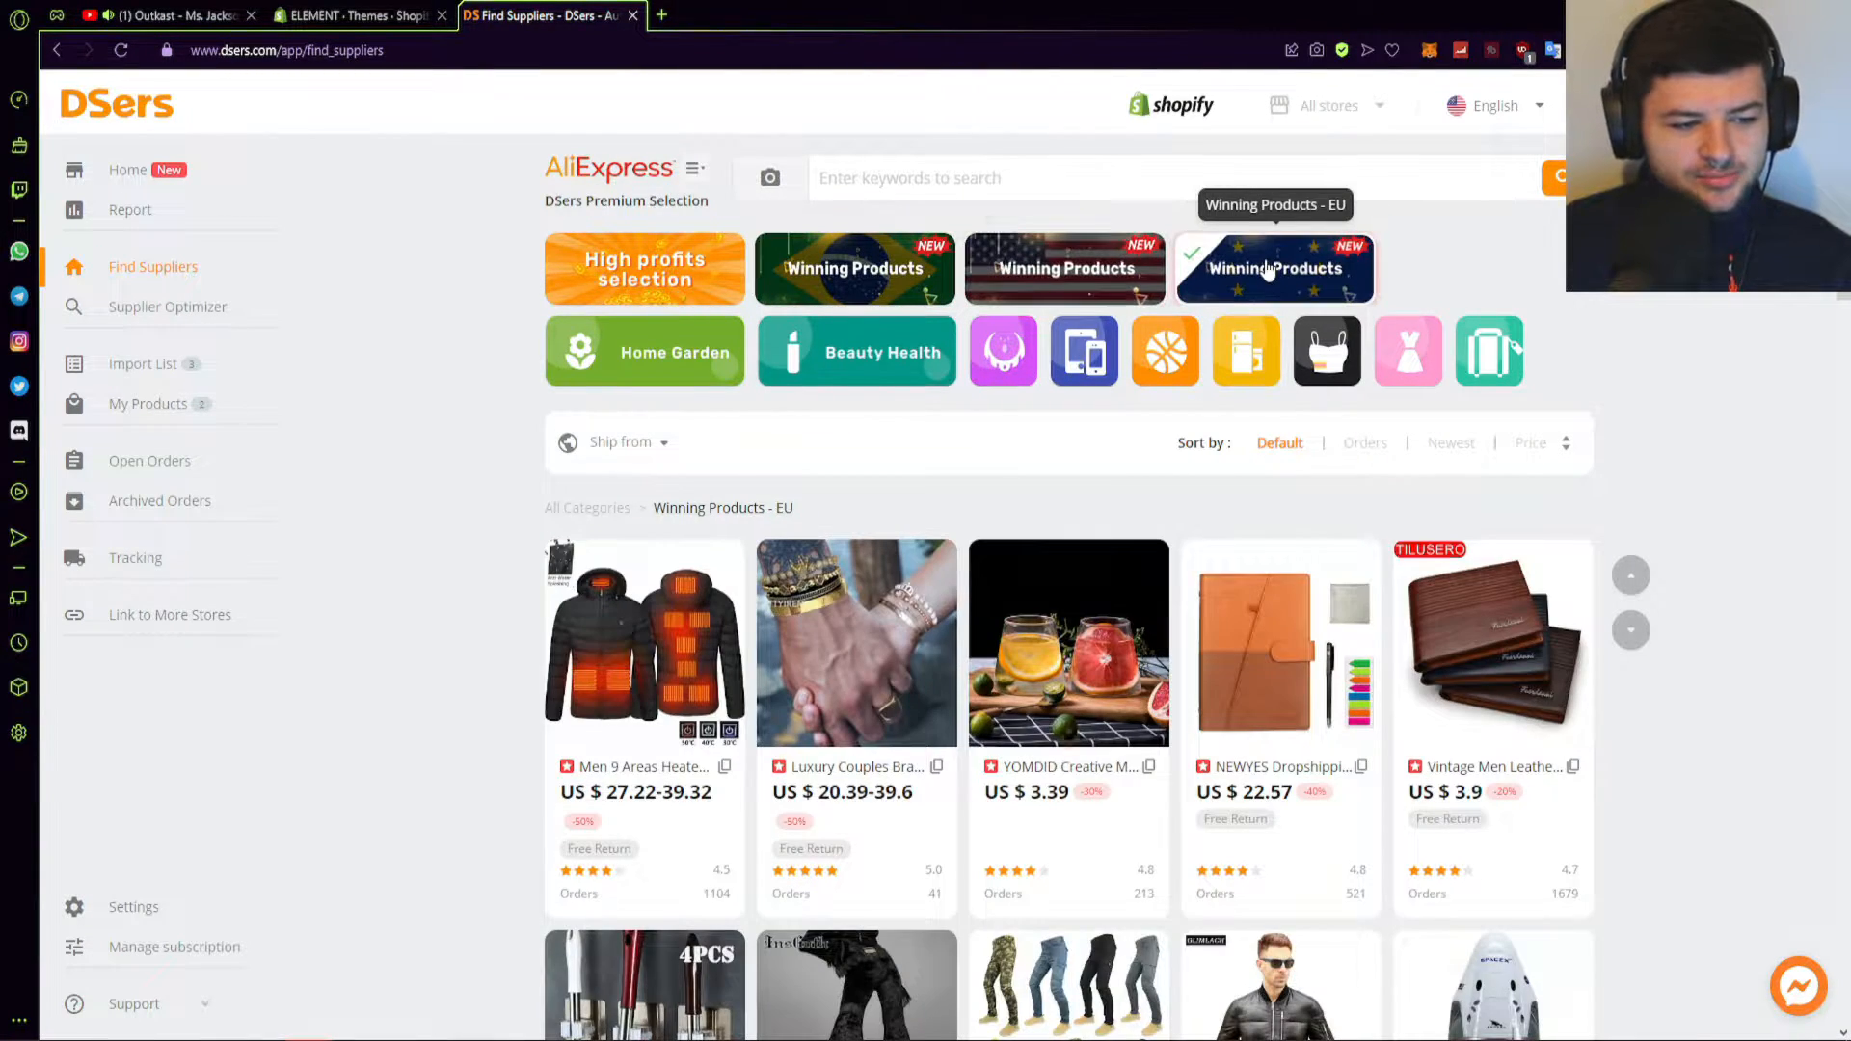
pyautogui.scroll(-7, 1128, 347)
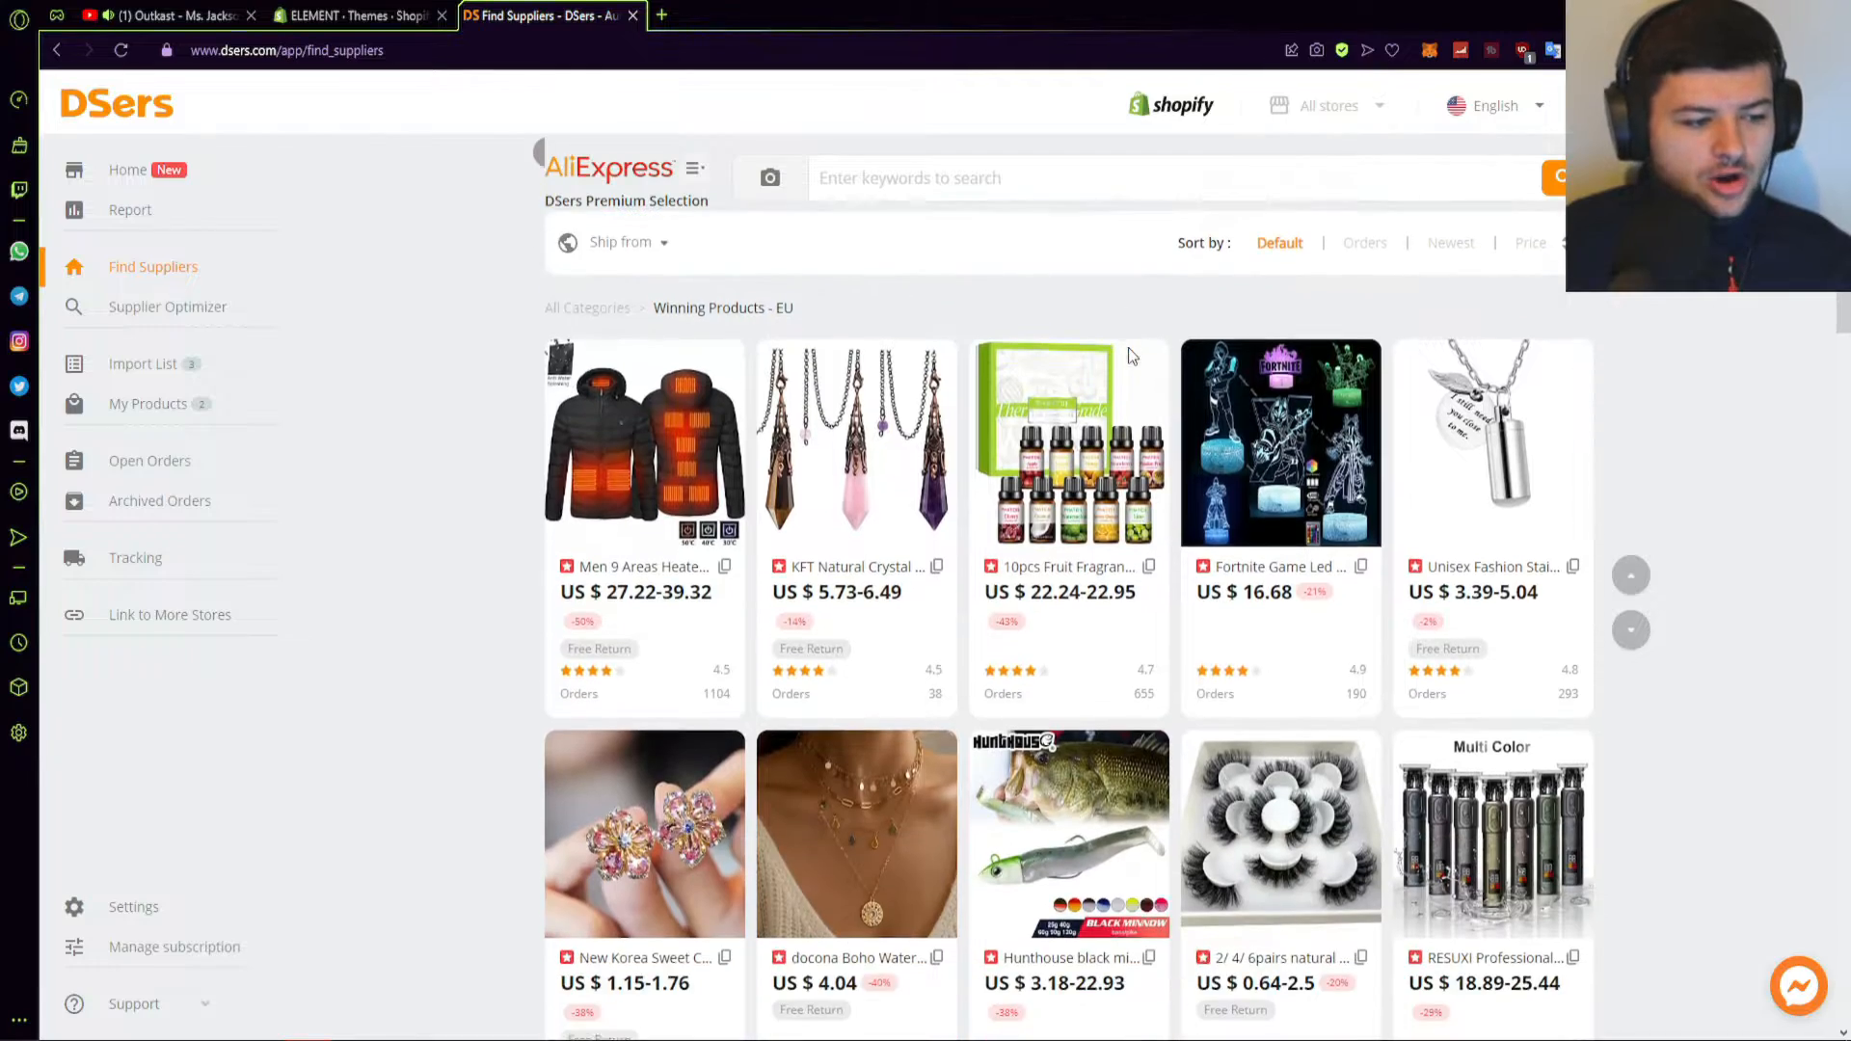
pyautogui.scroll(-10, 1094, 379)
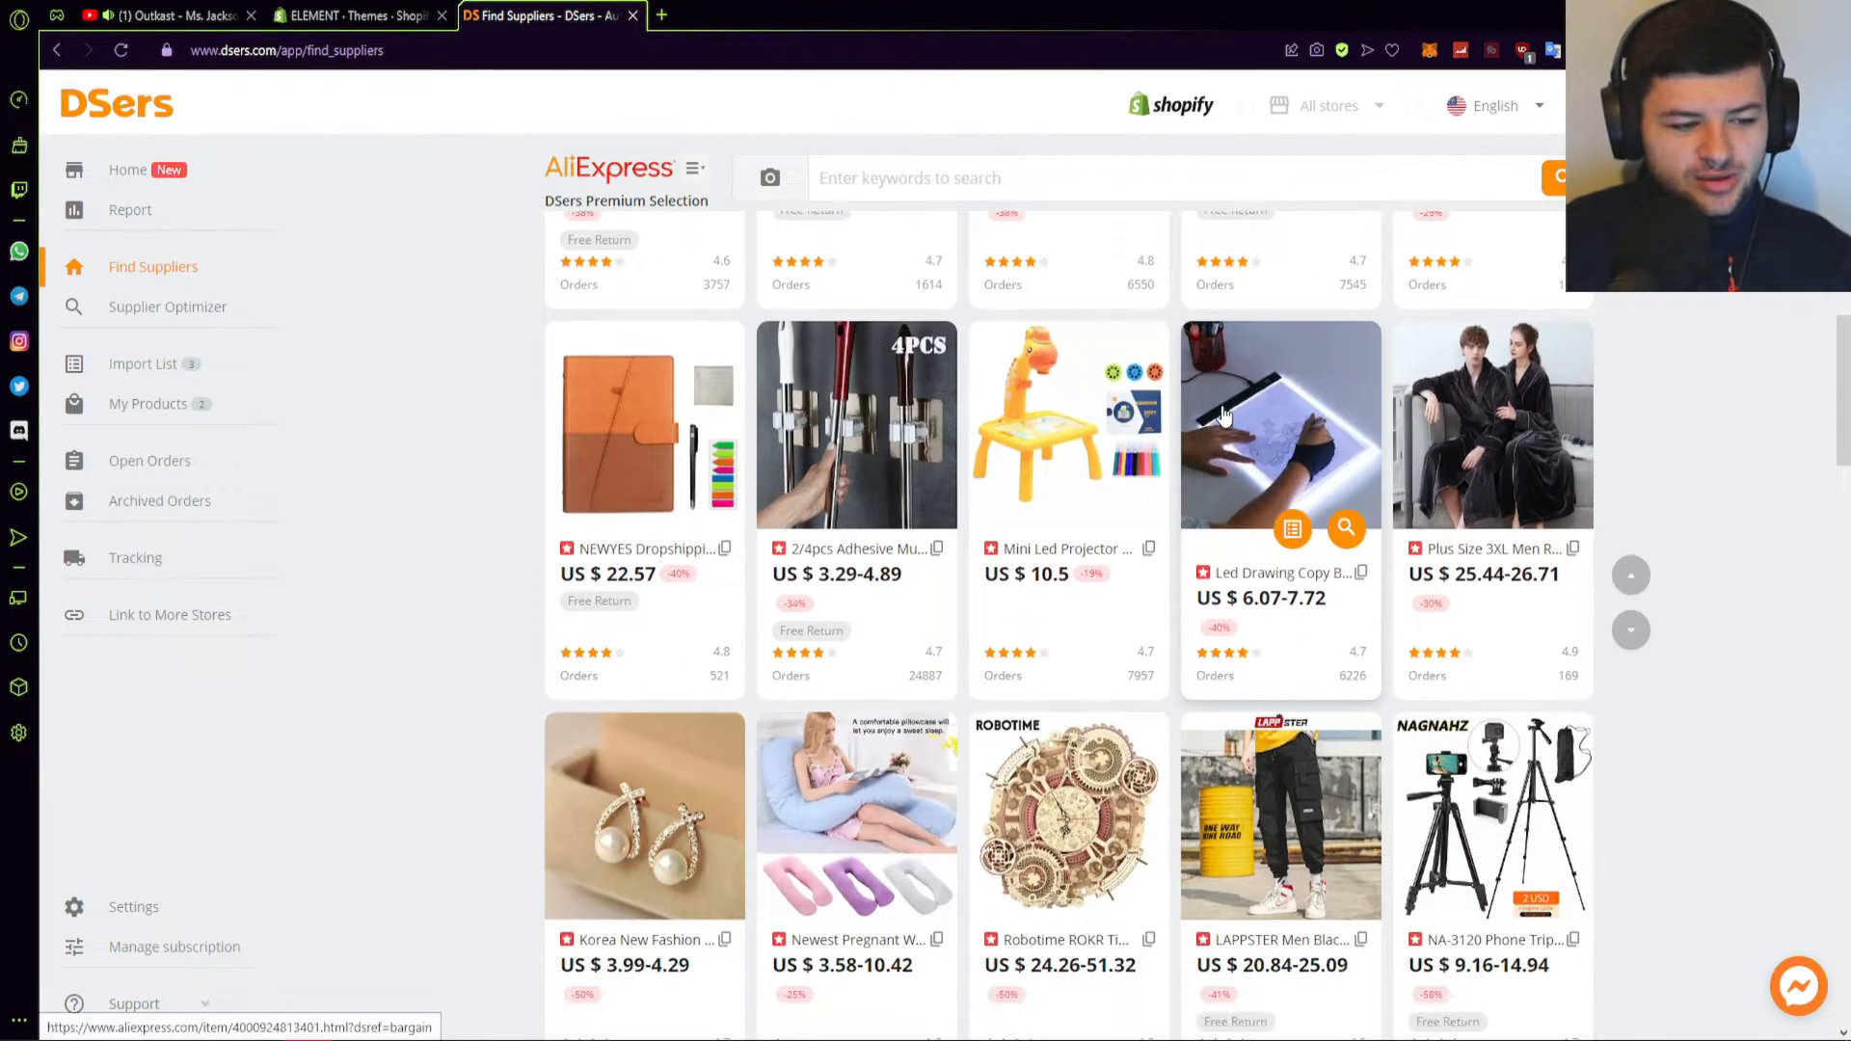
pyautogui.scroll(-10, 1181, 423)
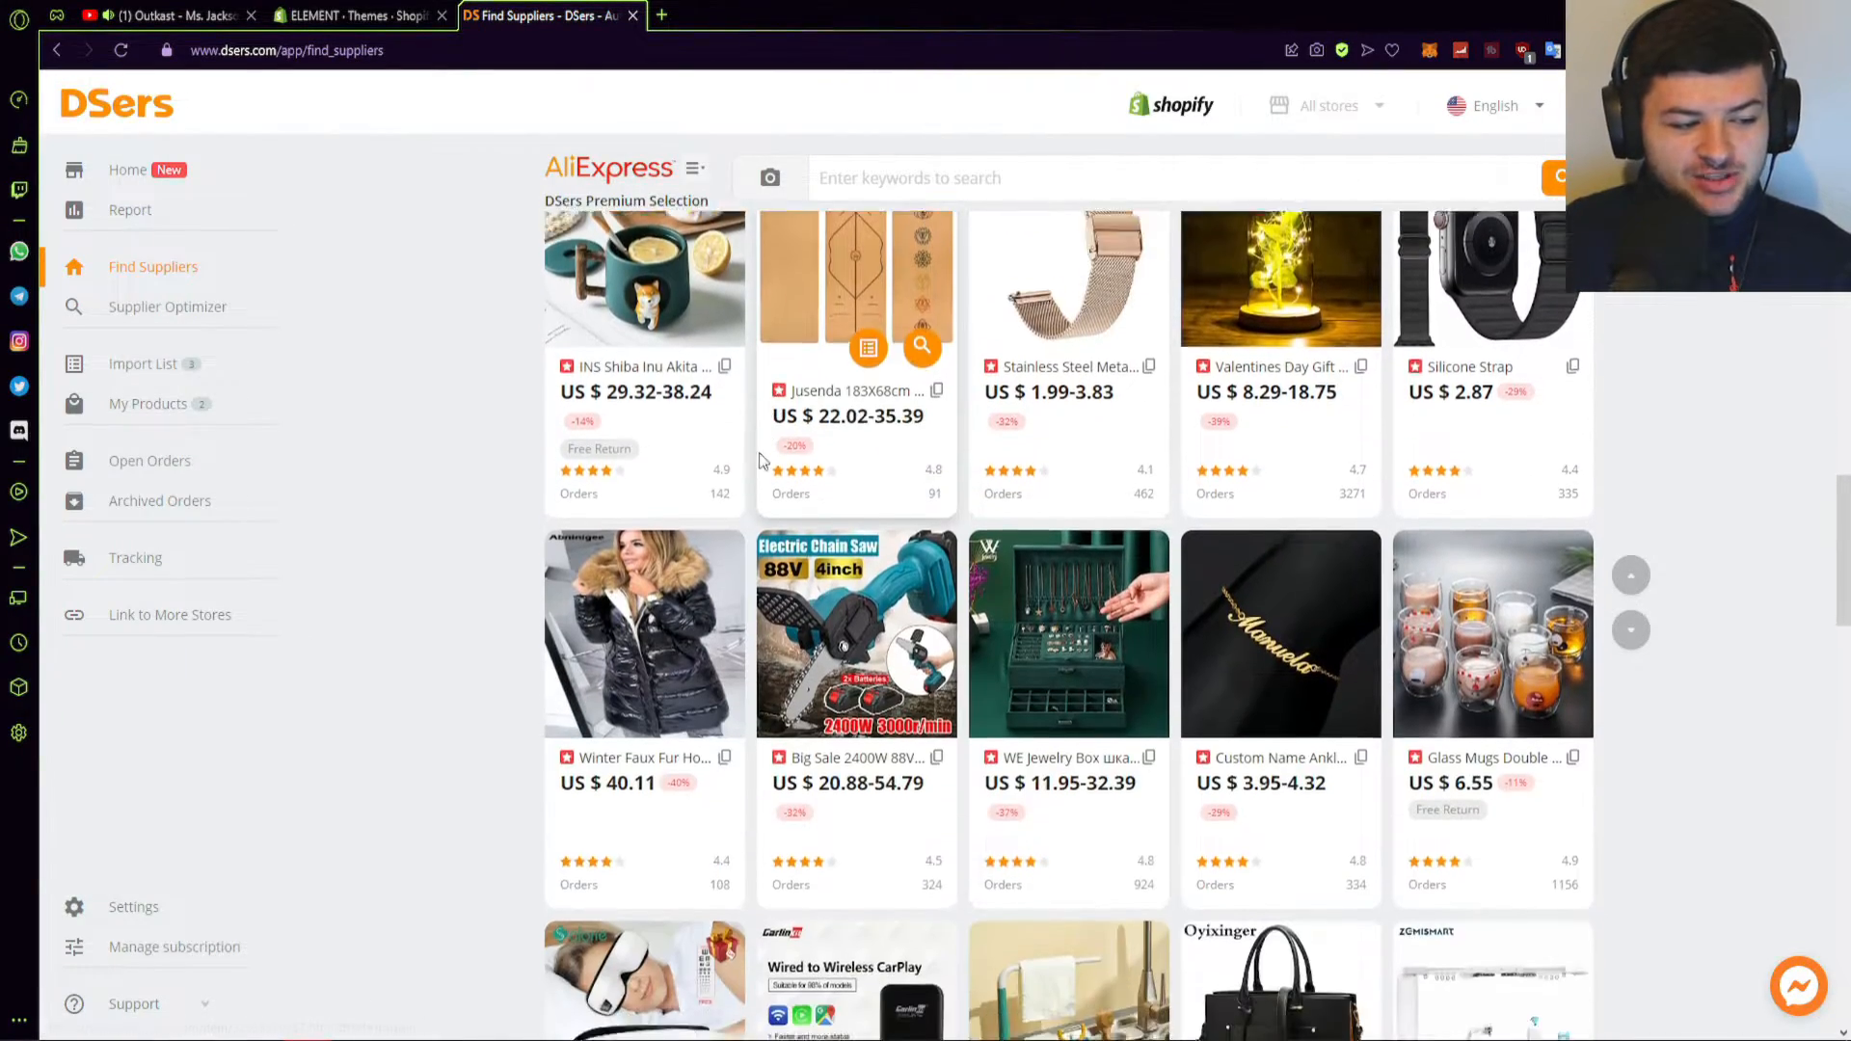
pyautogui.scroll(20, 468, 559)
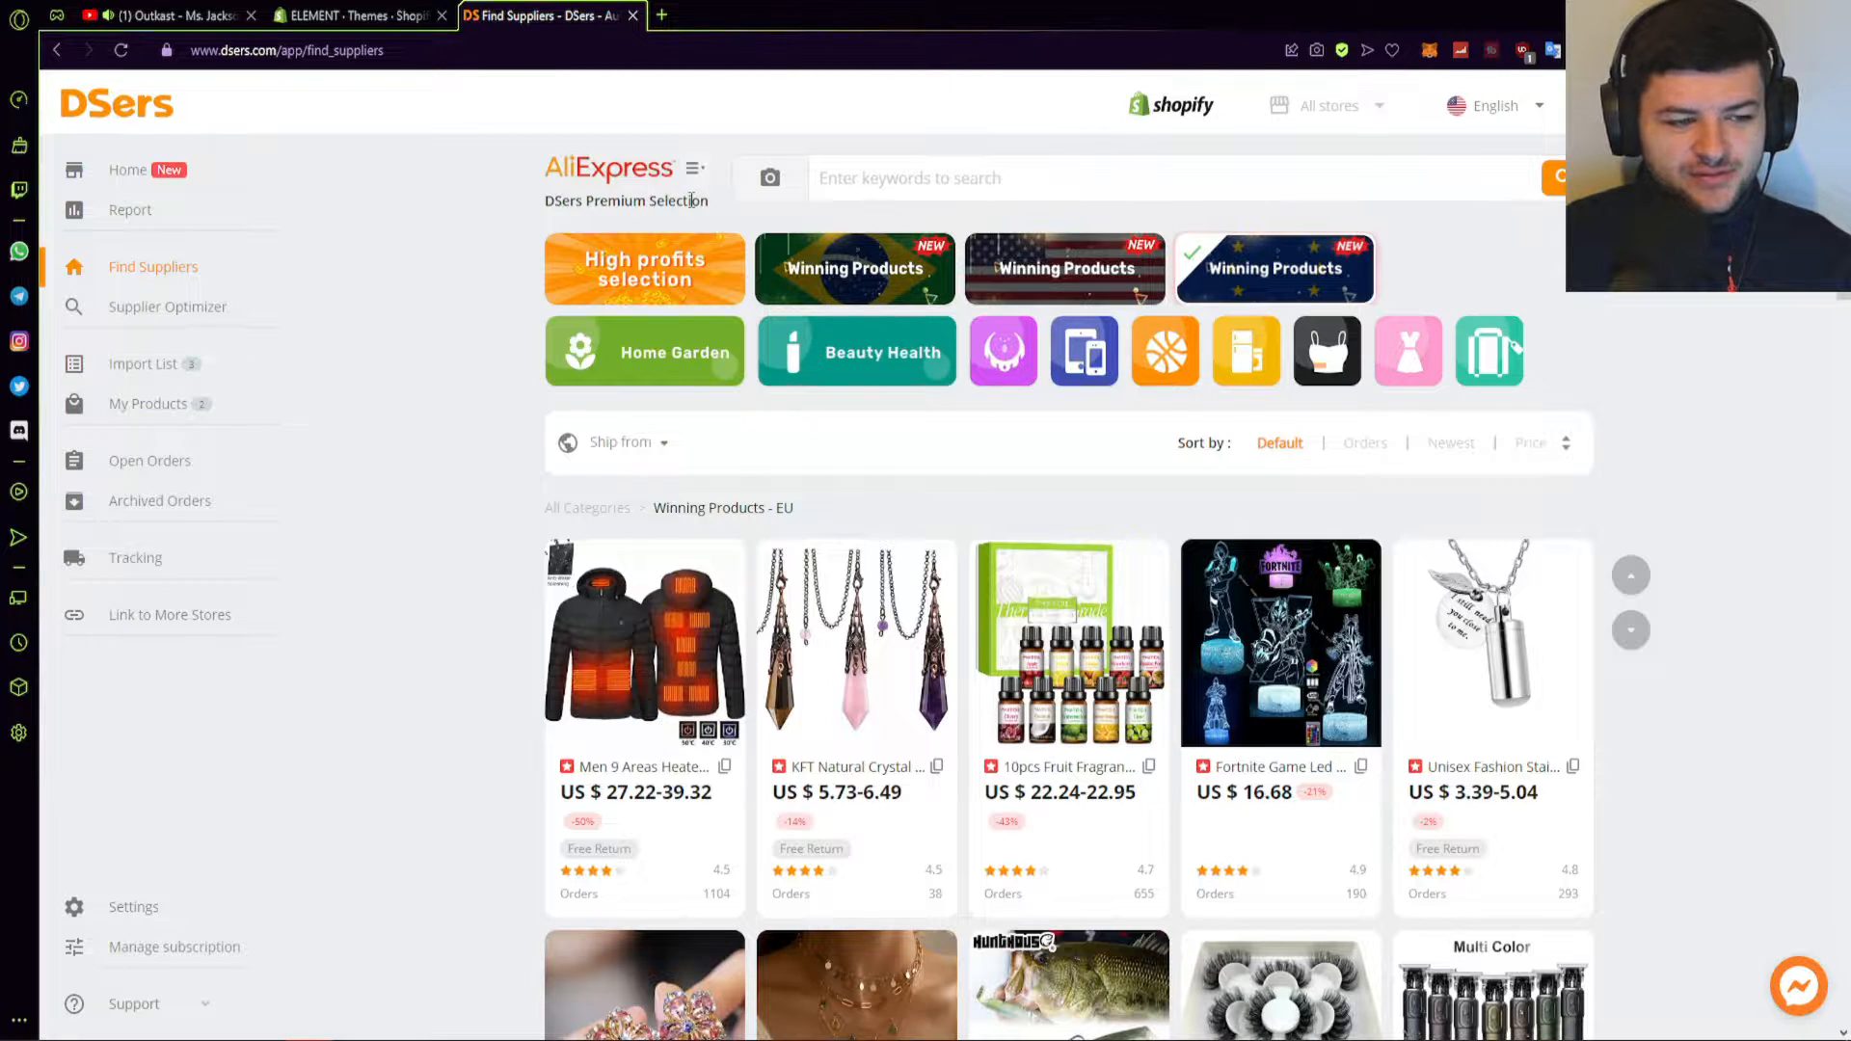
# - Browse the EU winning products by category: Home Garden, Beauty Health, Sports Entertainment and Jewelry Accessories
pyautogui.click(649, 354)
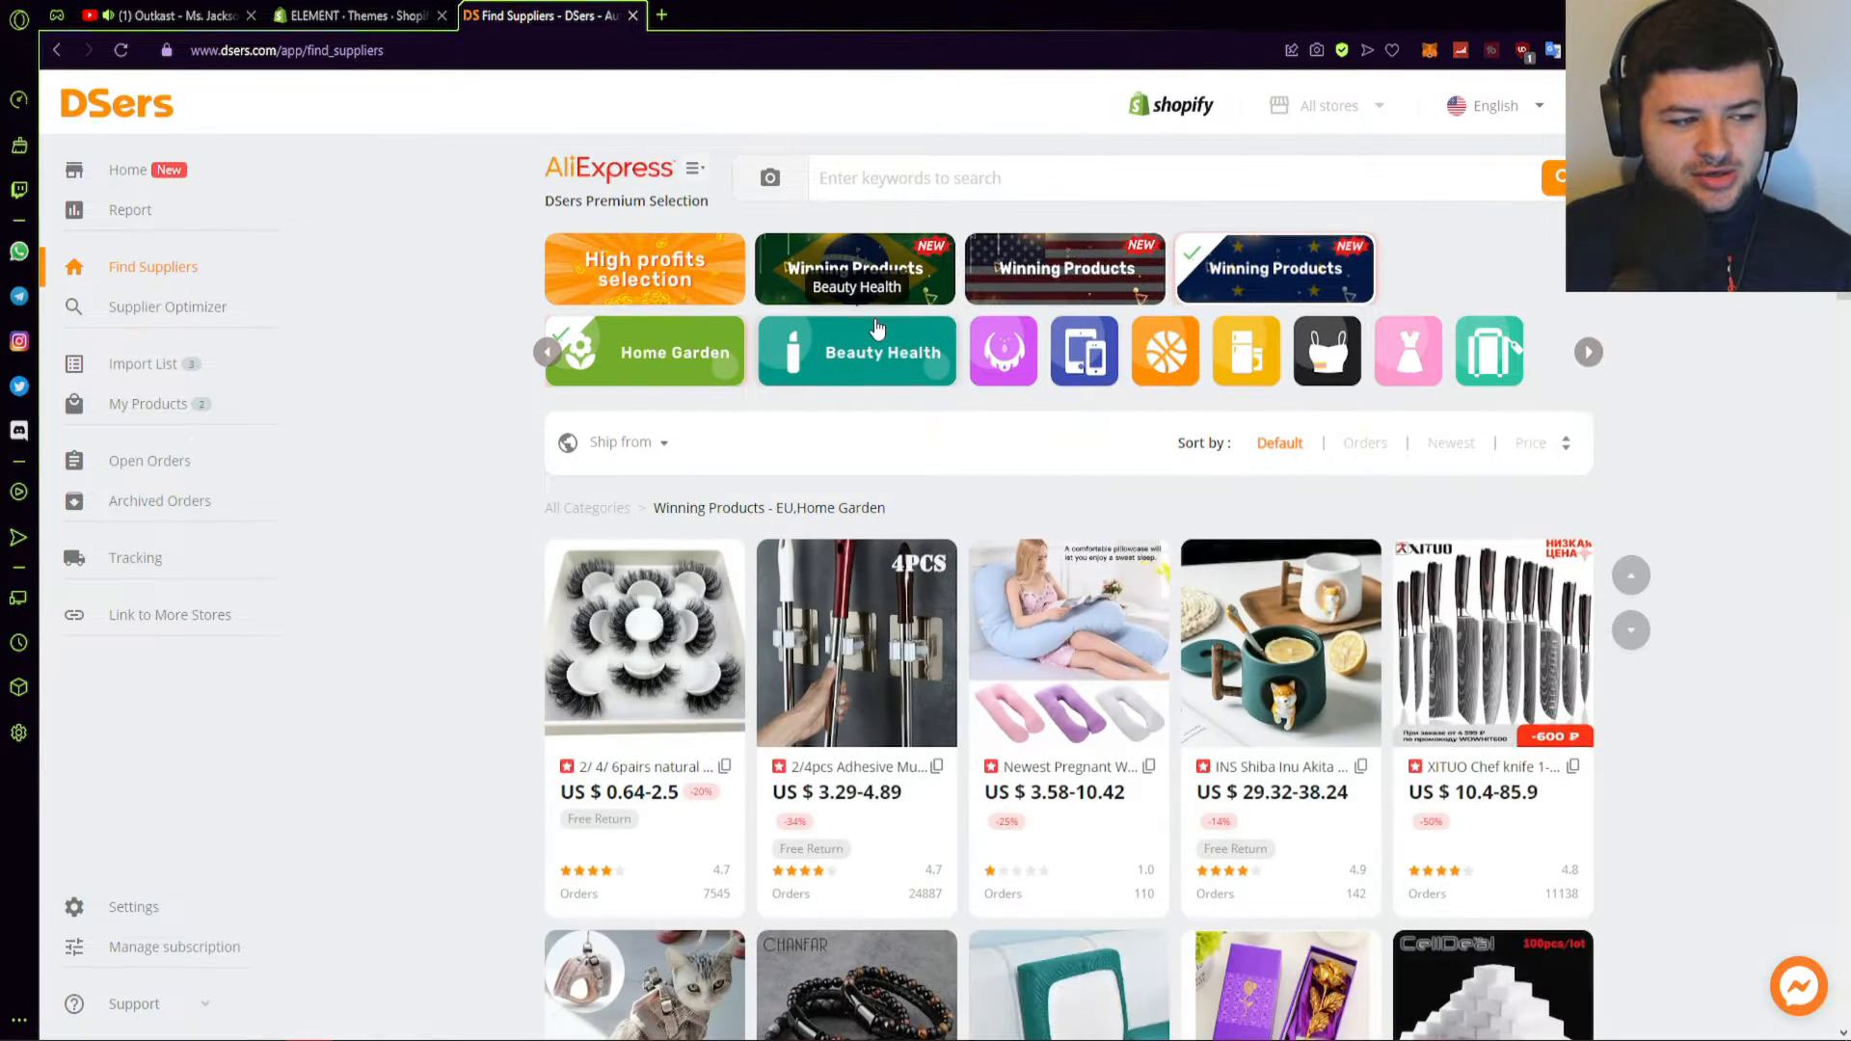
pyautogui.scroll(-1, 890, 360)
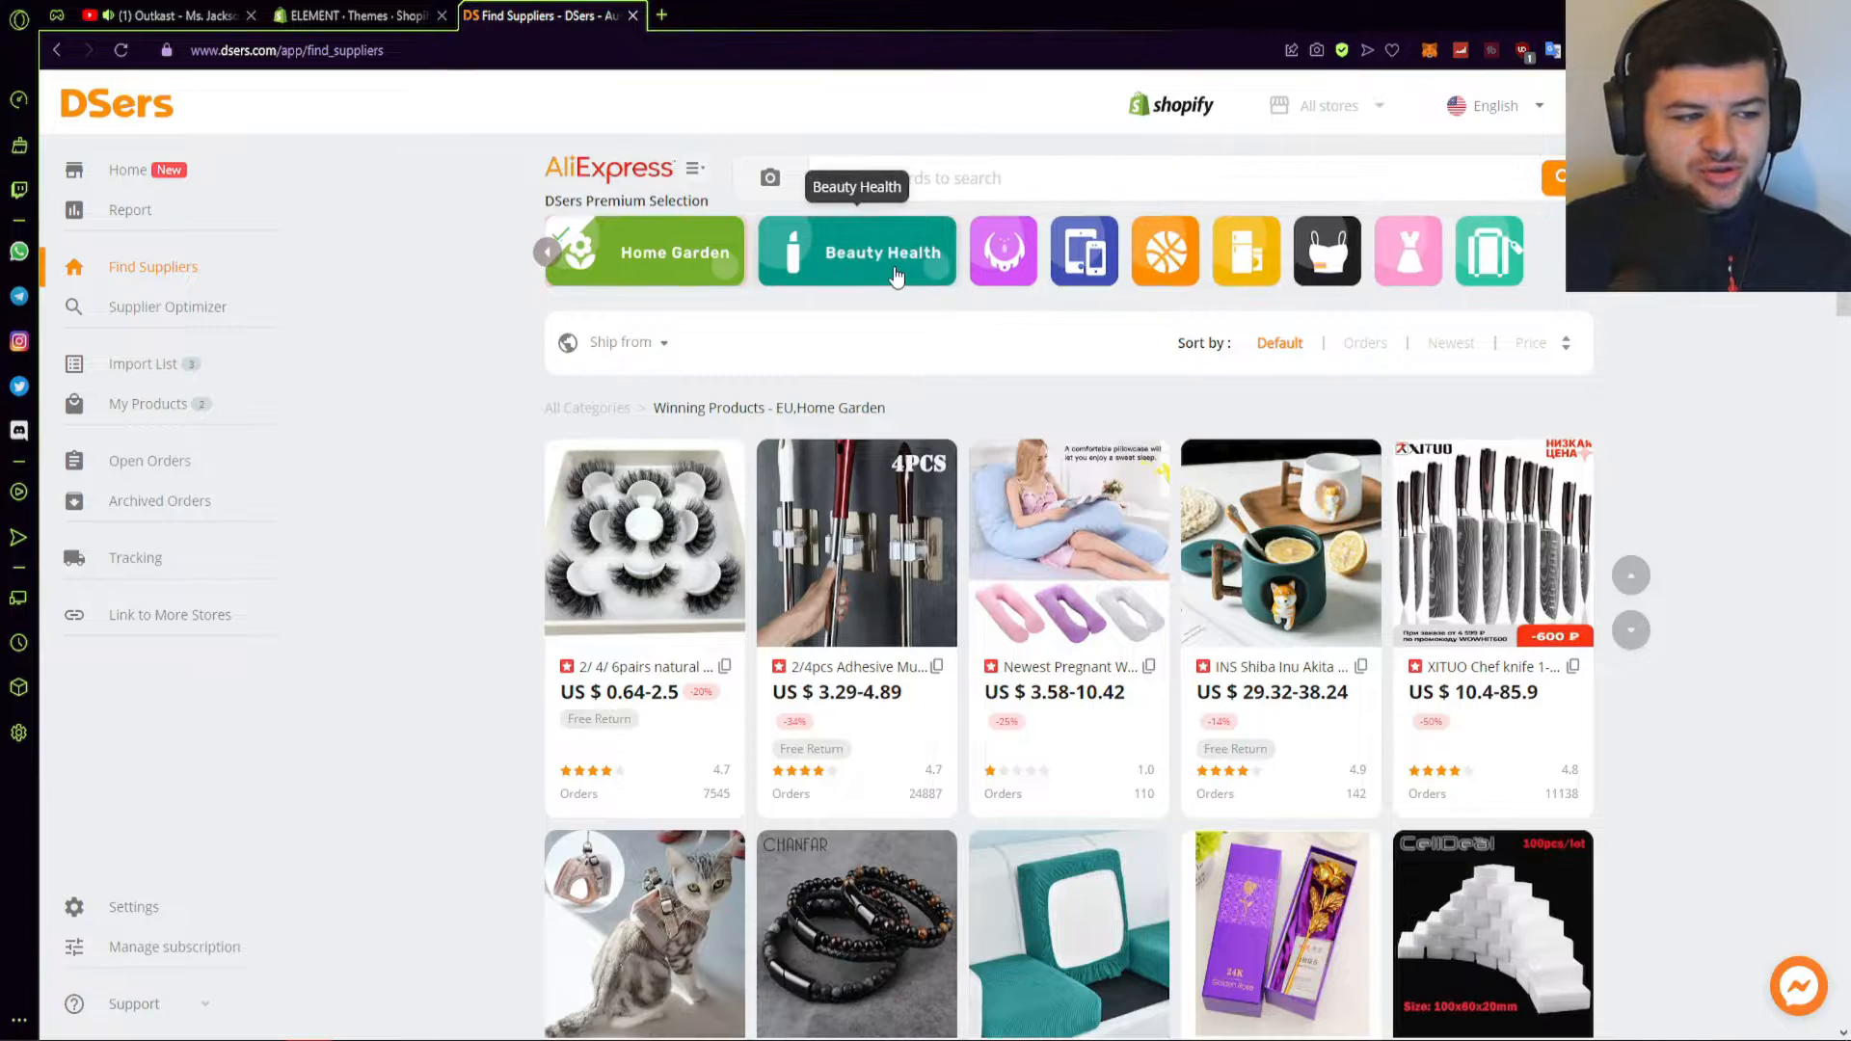
pyautogui.click(858, 252)
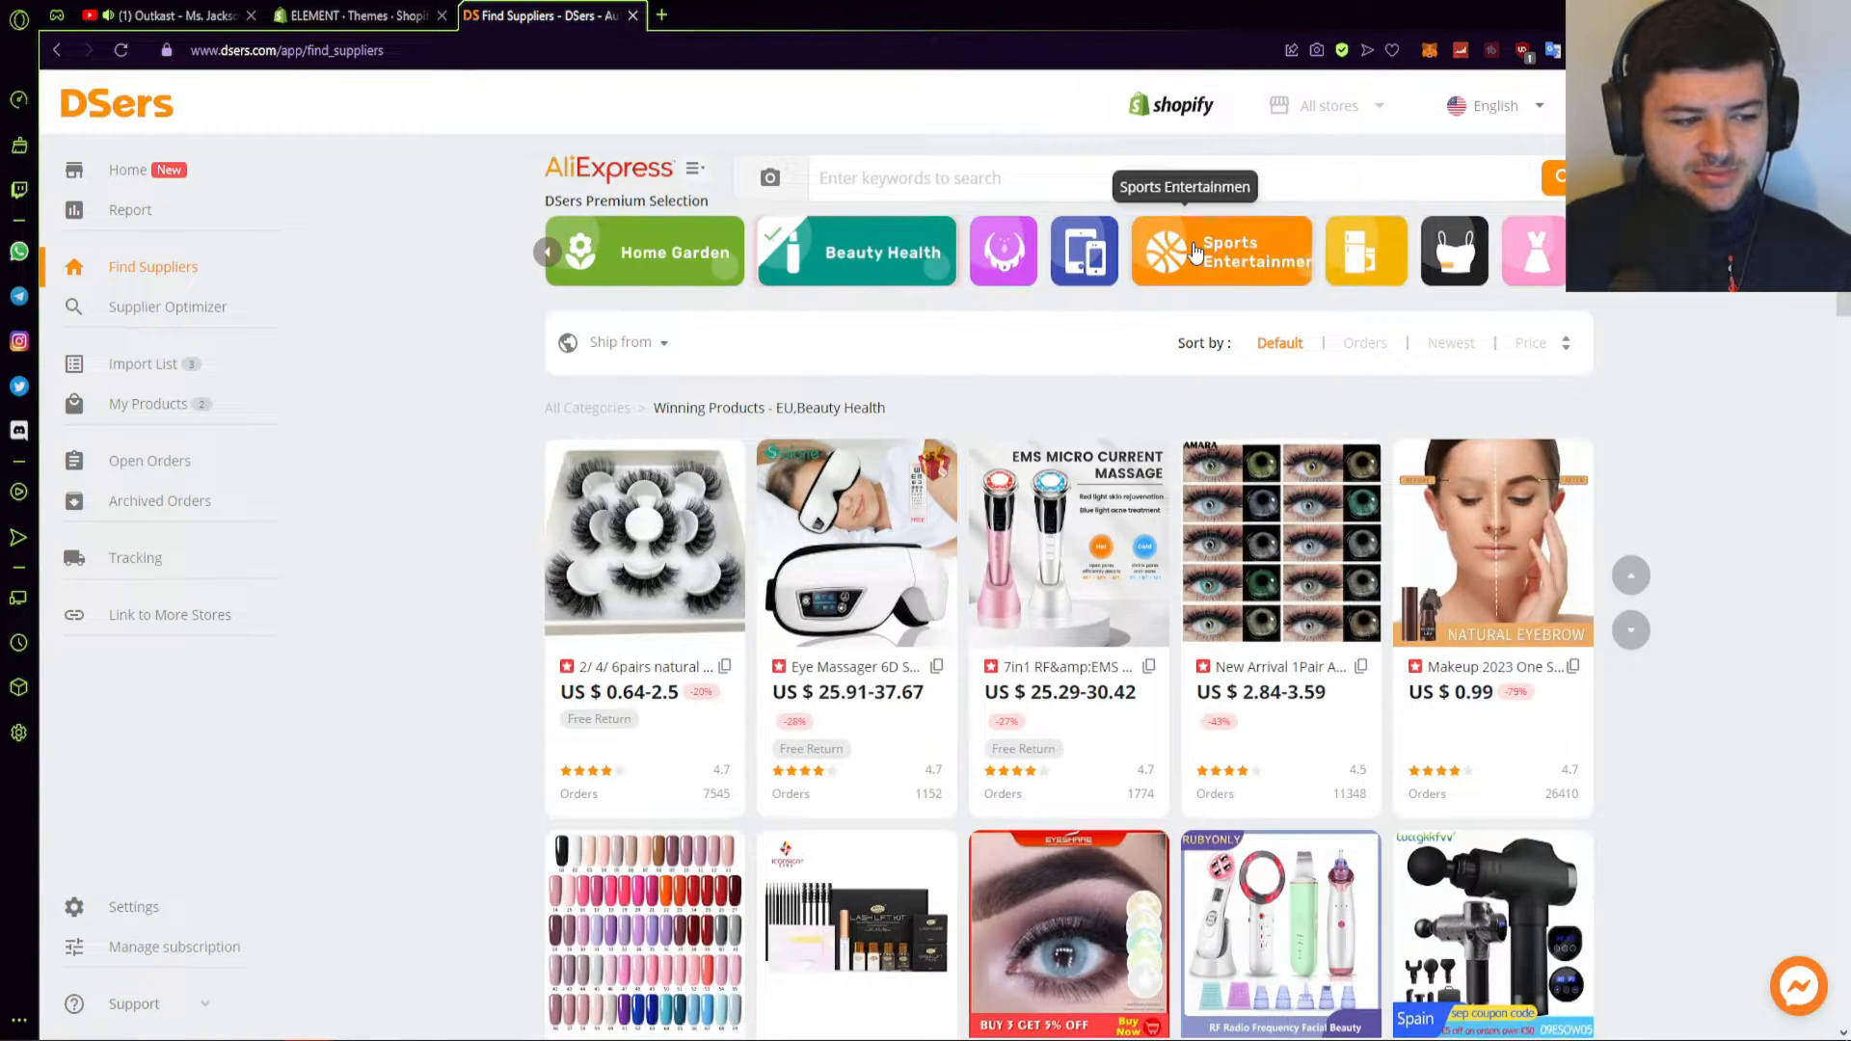
pyautogui.click(1232, 253)
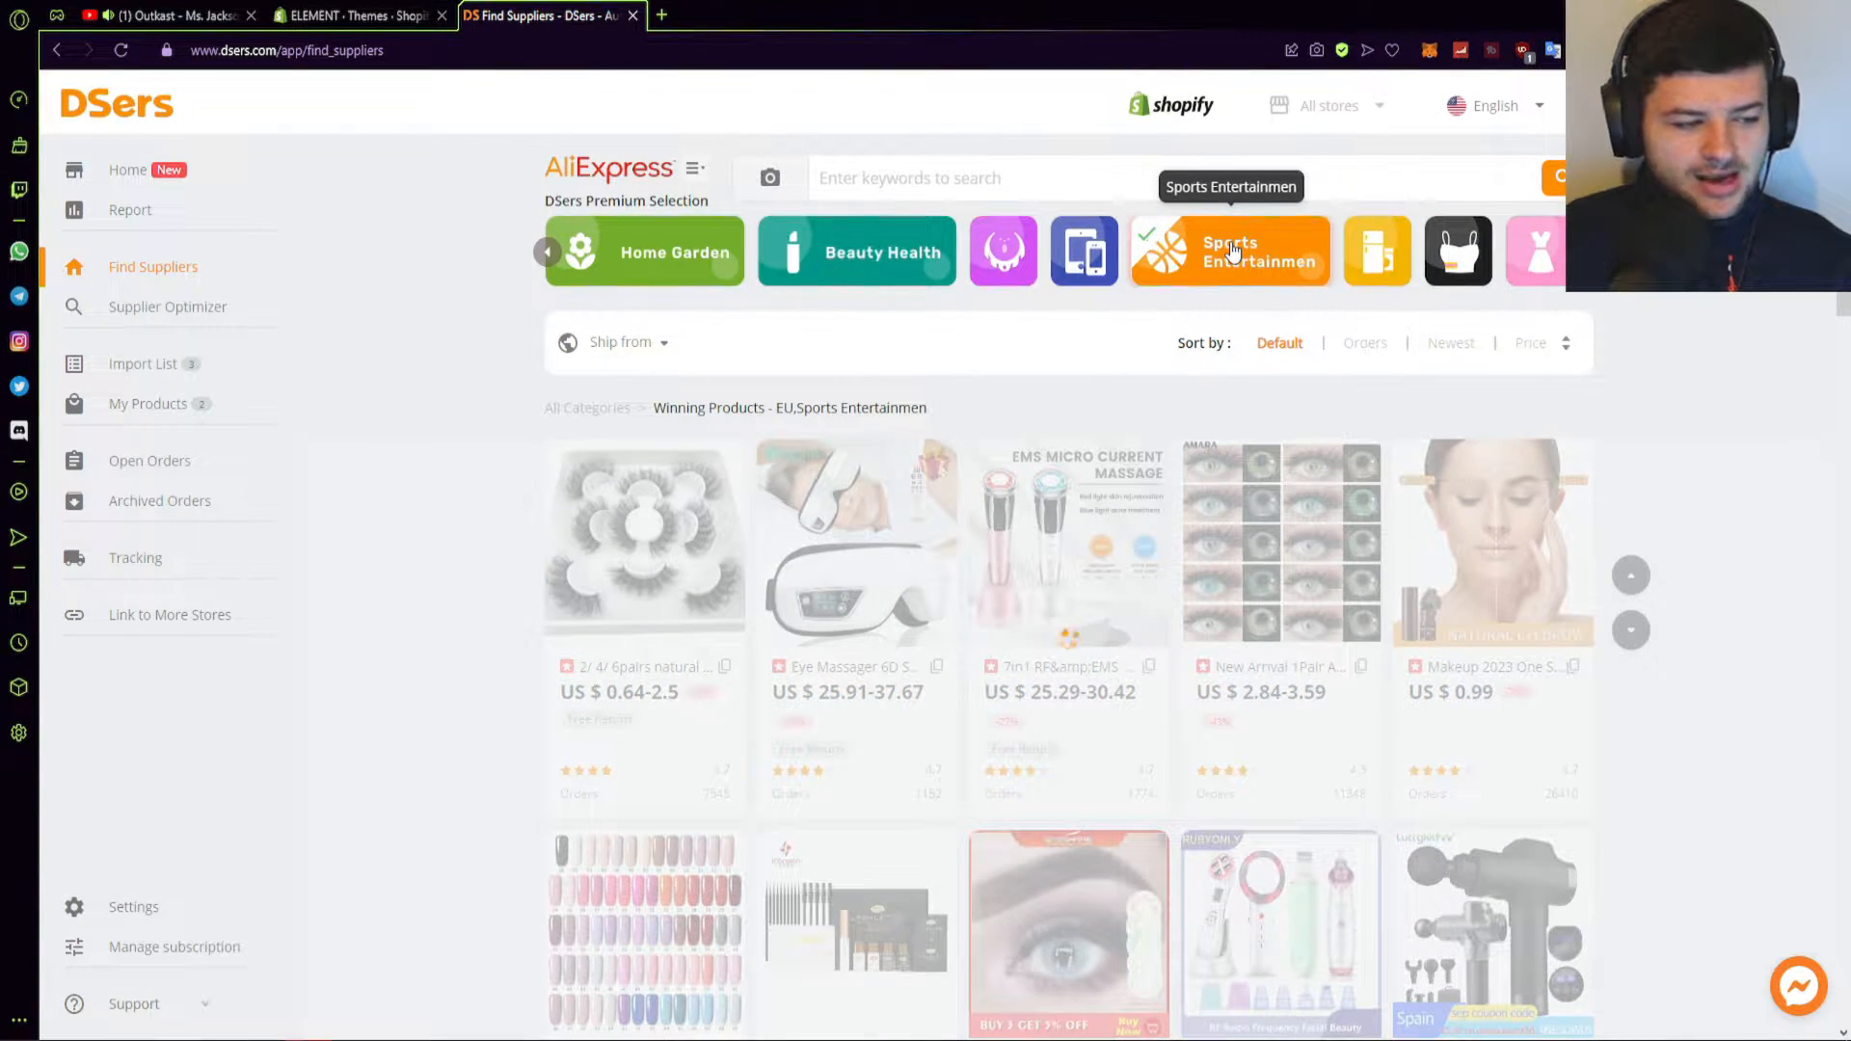
pyautogui.scroll(-1, 1211, 310)
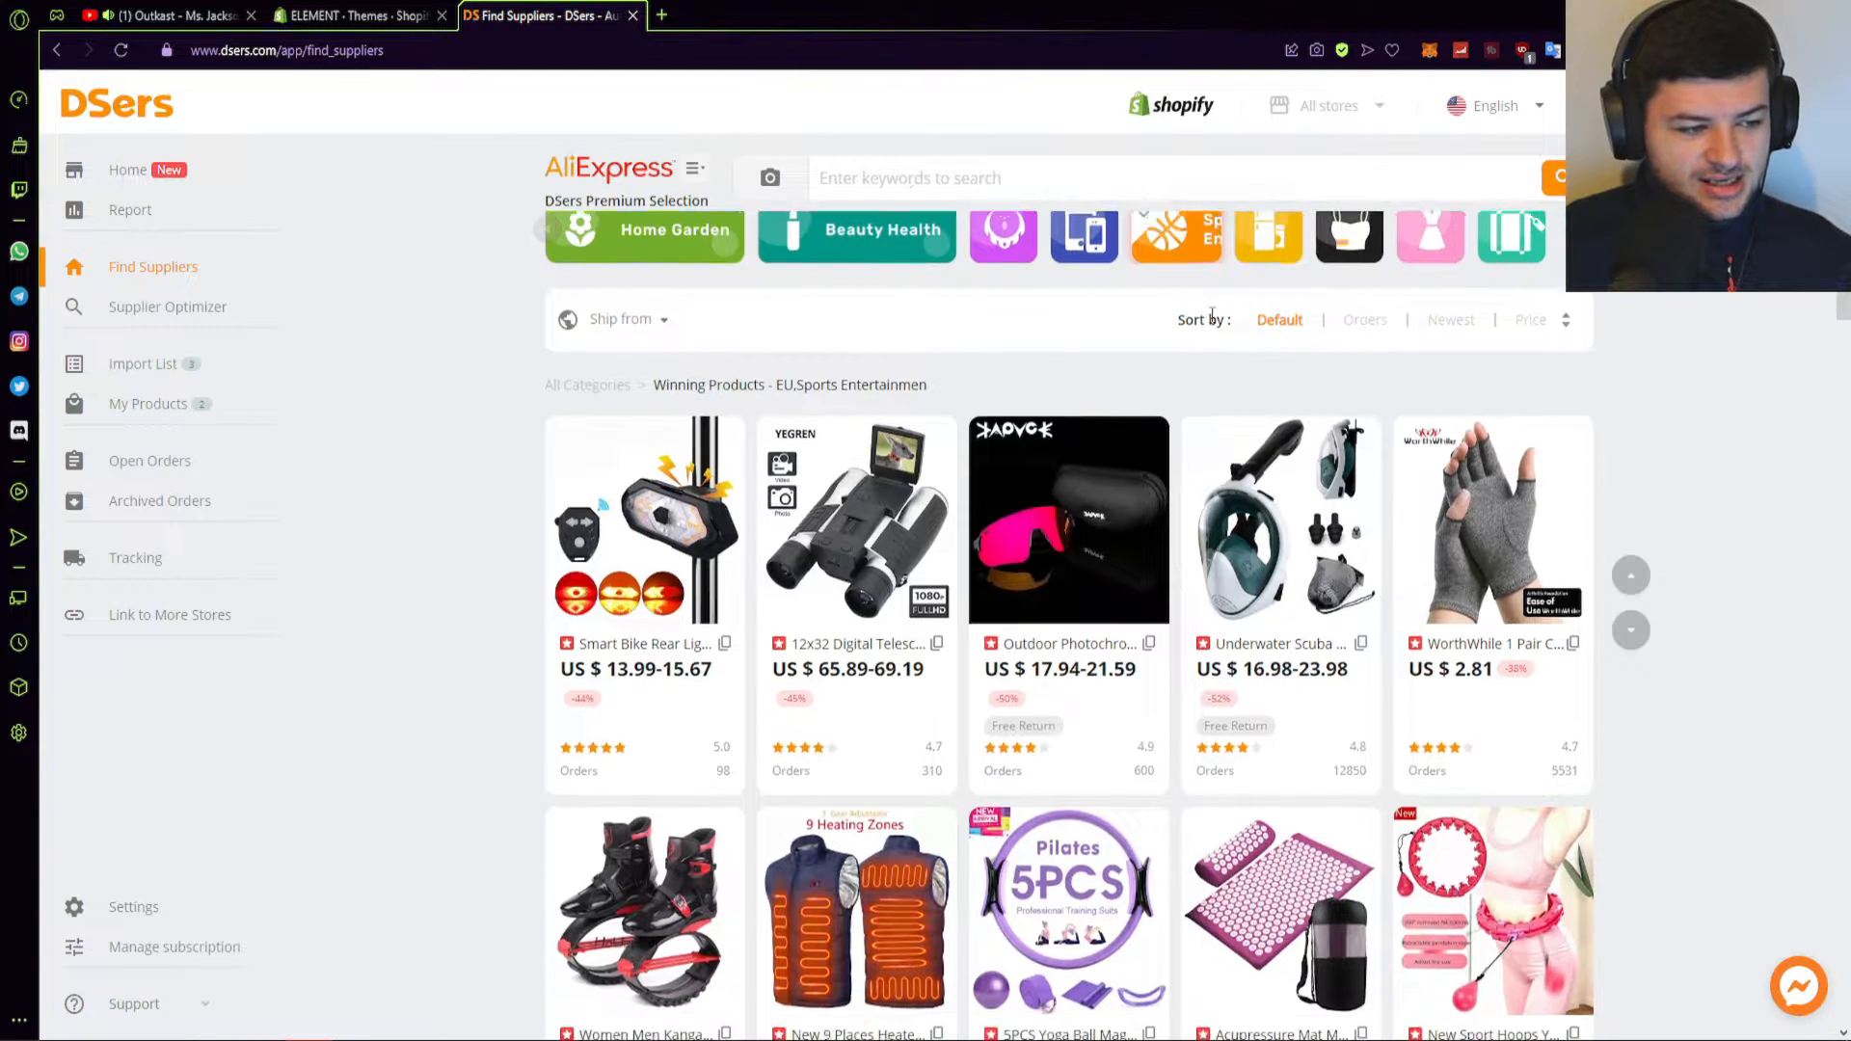
pyautogui.scroll(2, 1446, 462)
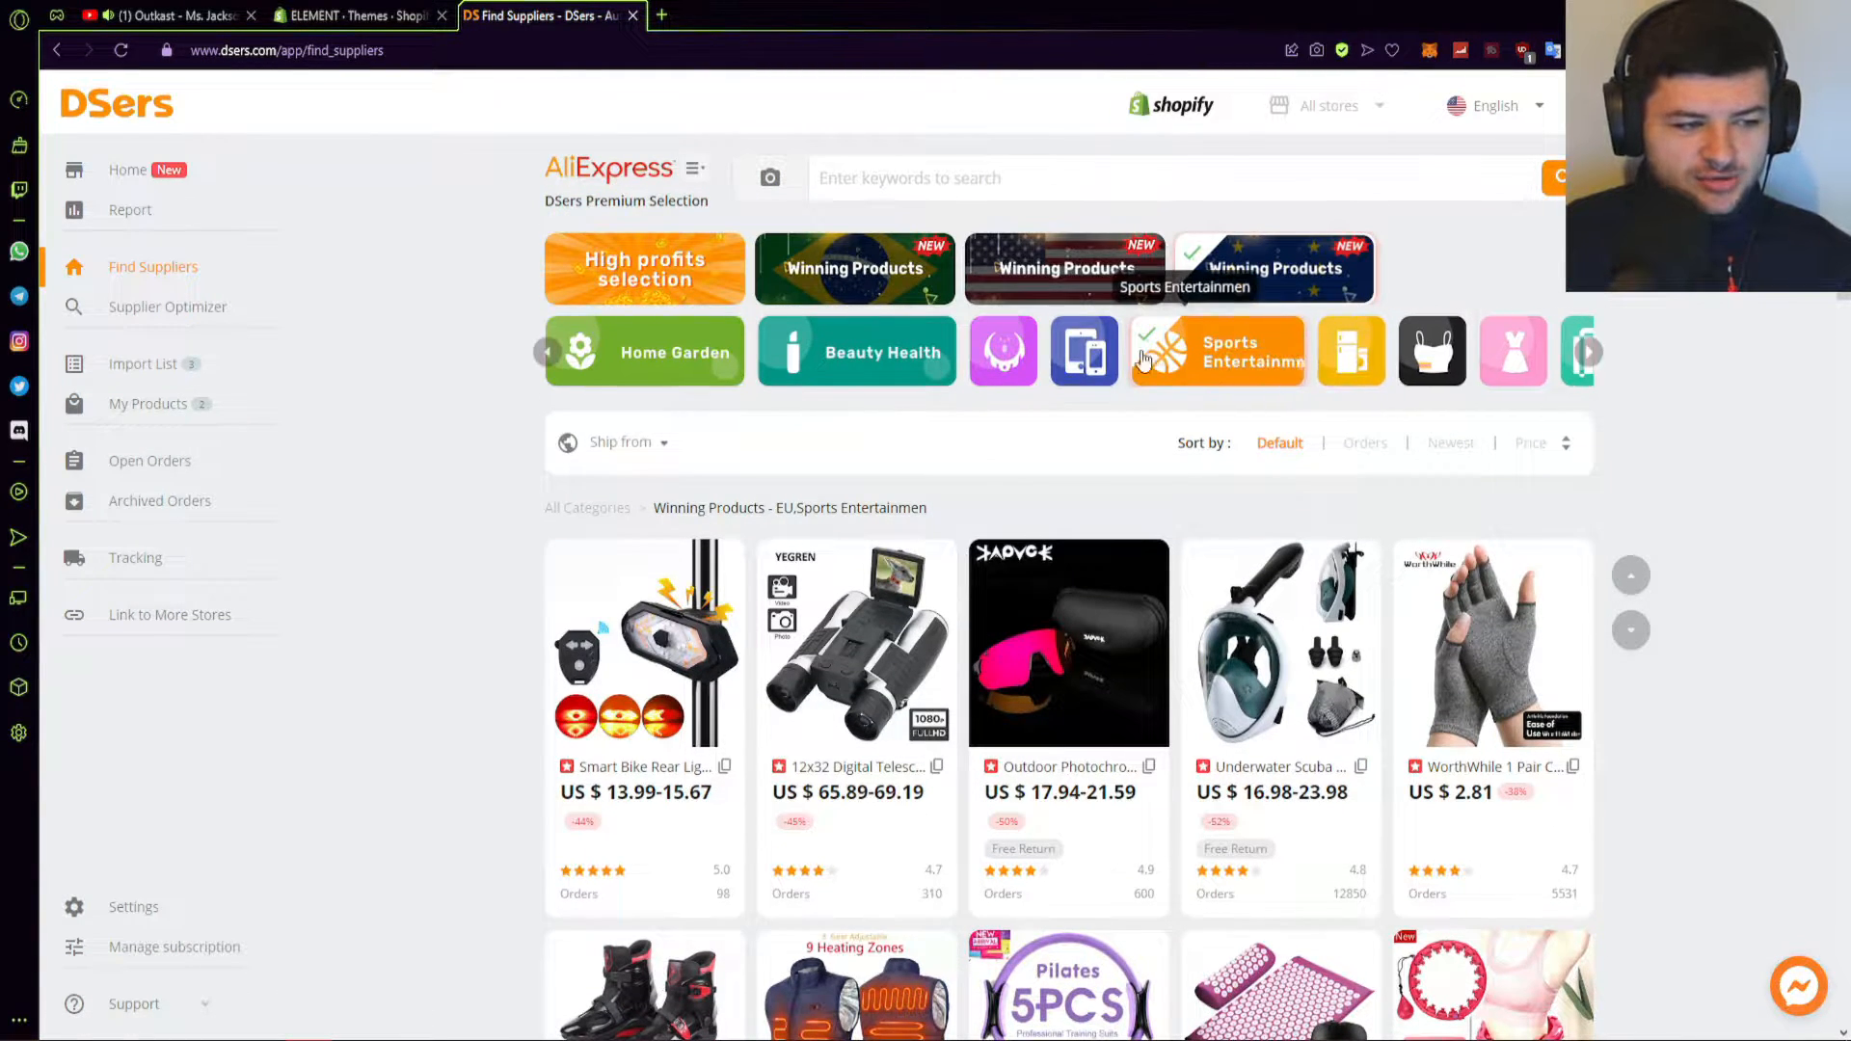
pyautogui.click(1001, 359)
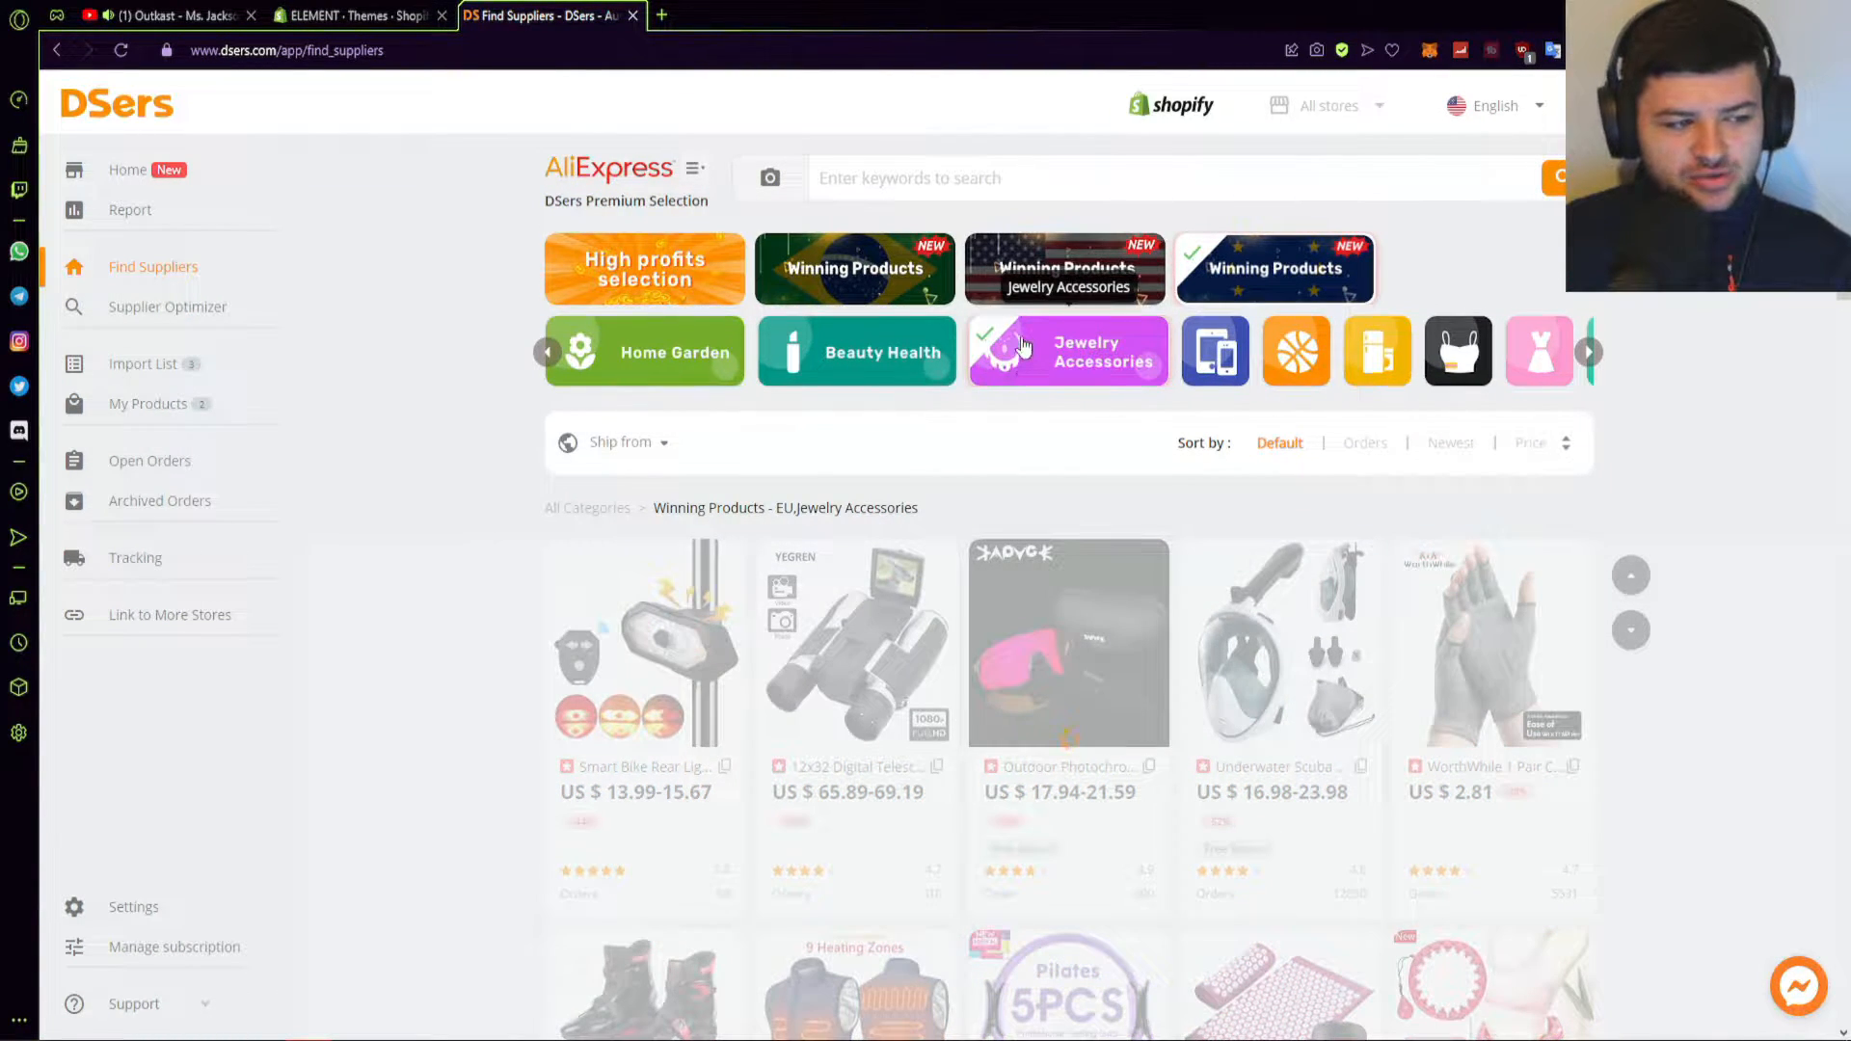
pyautogui.scroll(-3, 1263, 405)
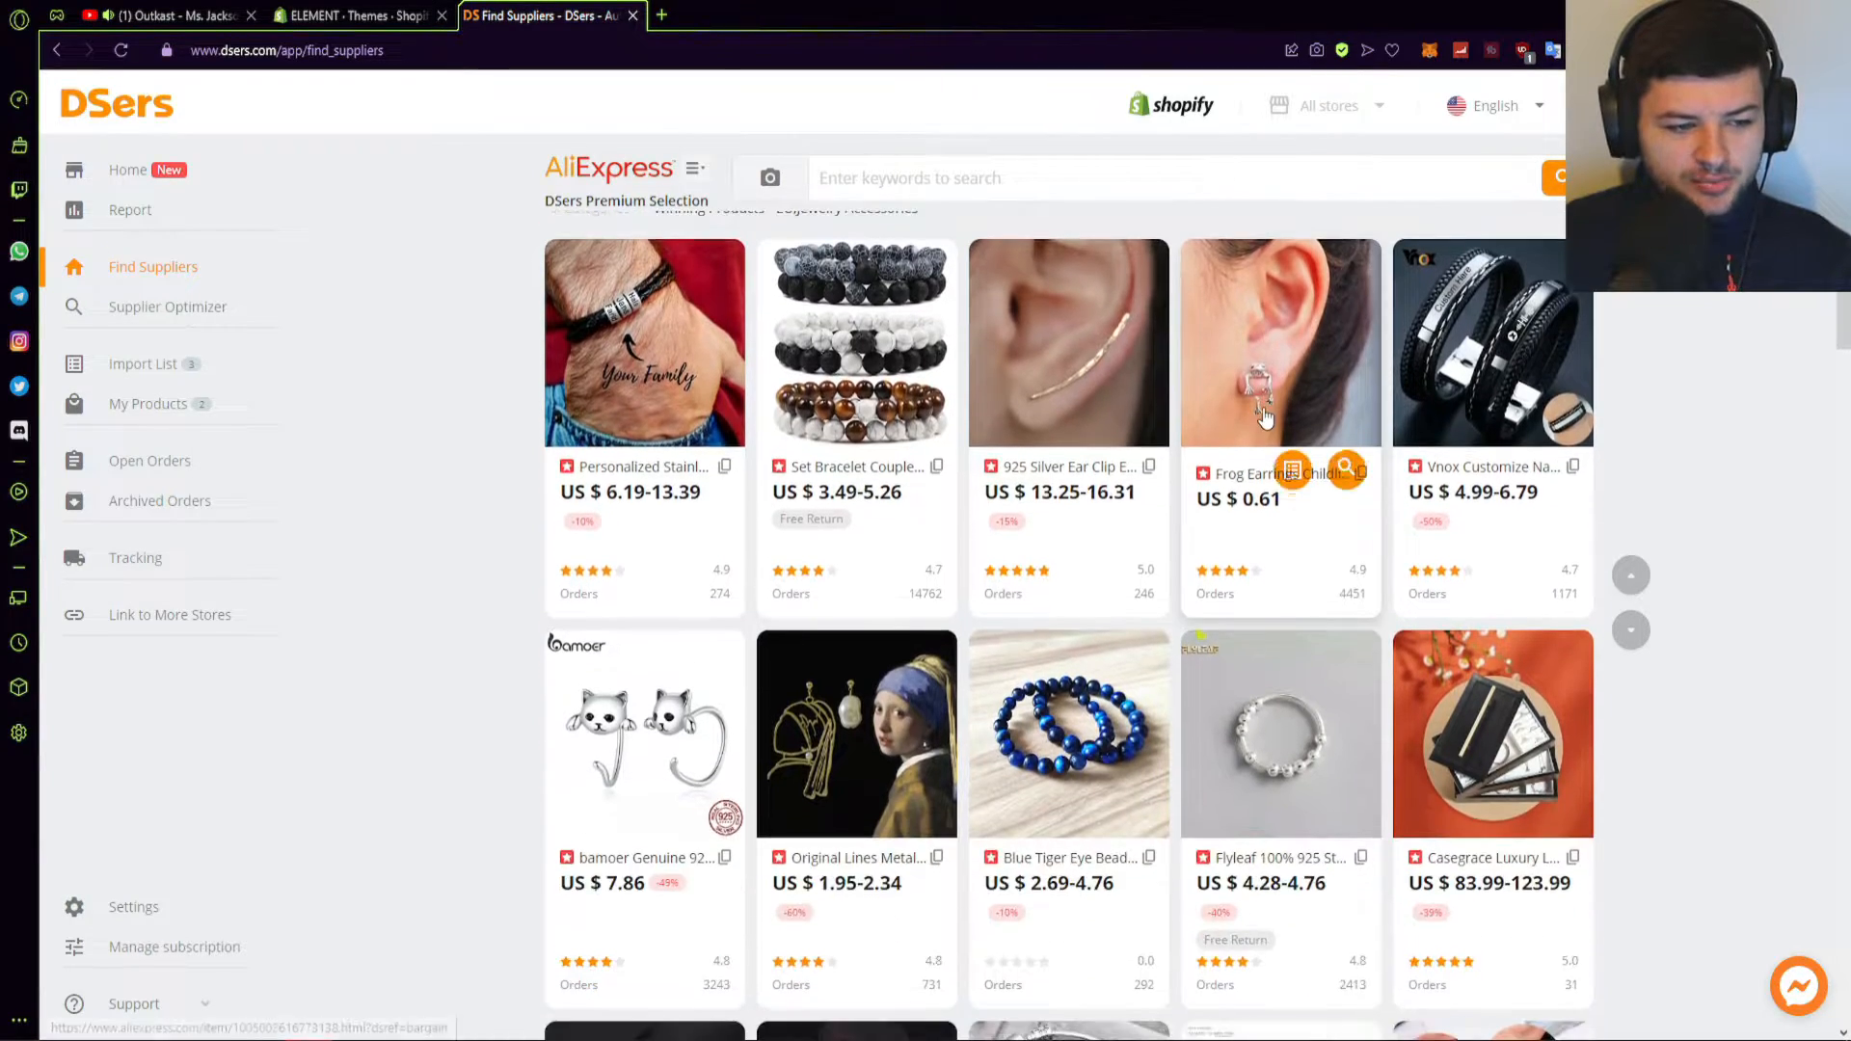
# - Browse further down the Jewelry Accessories items in the EU winning products
pyautogui.scroll(-9, 1258, 395)
pyautogui.scroll(1, 1279, 406)
pyautogui.rightClick(1280, 404)
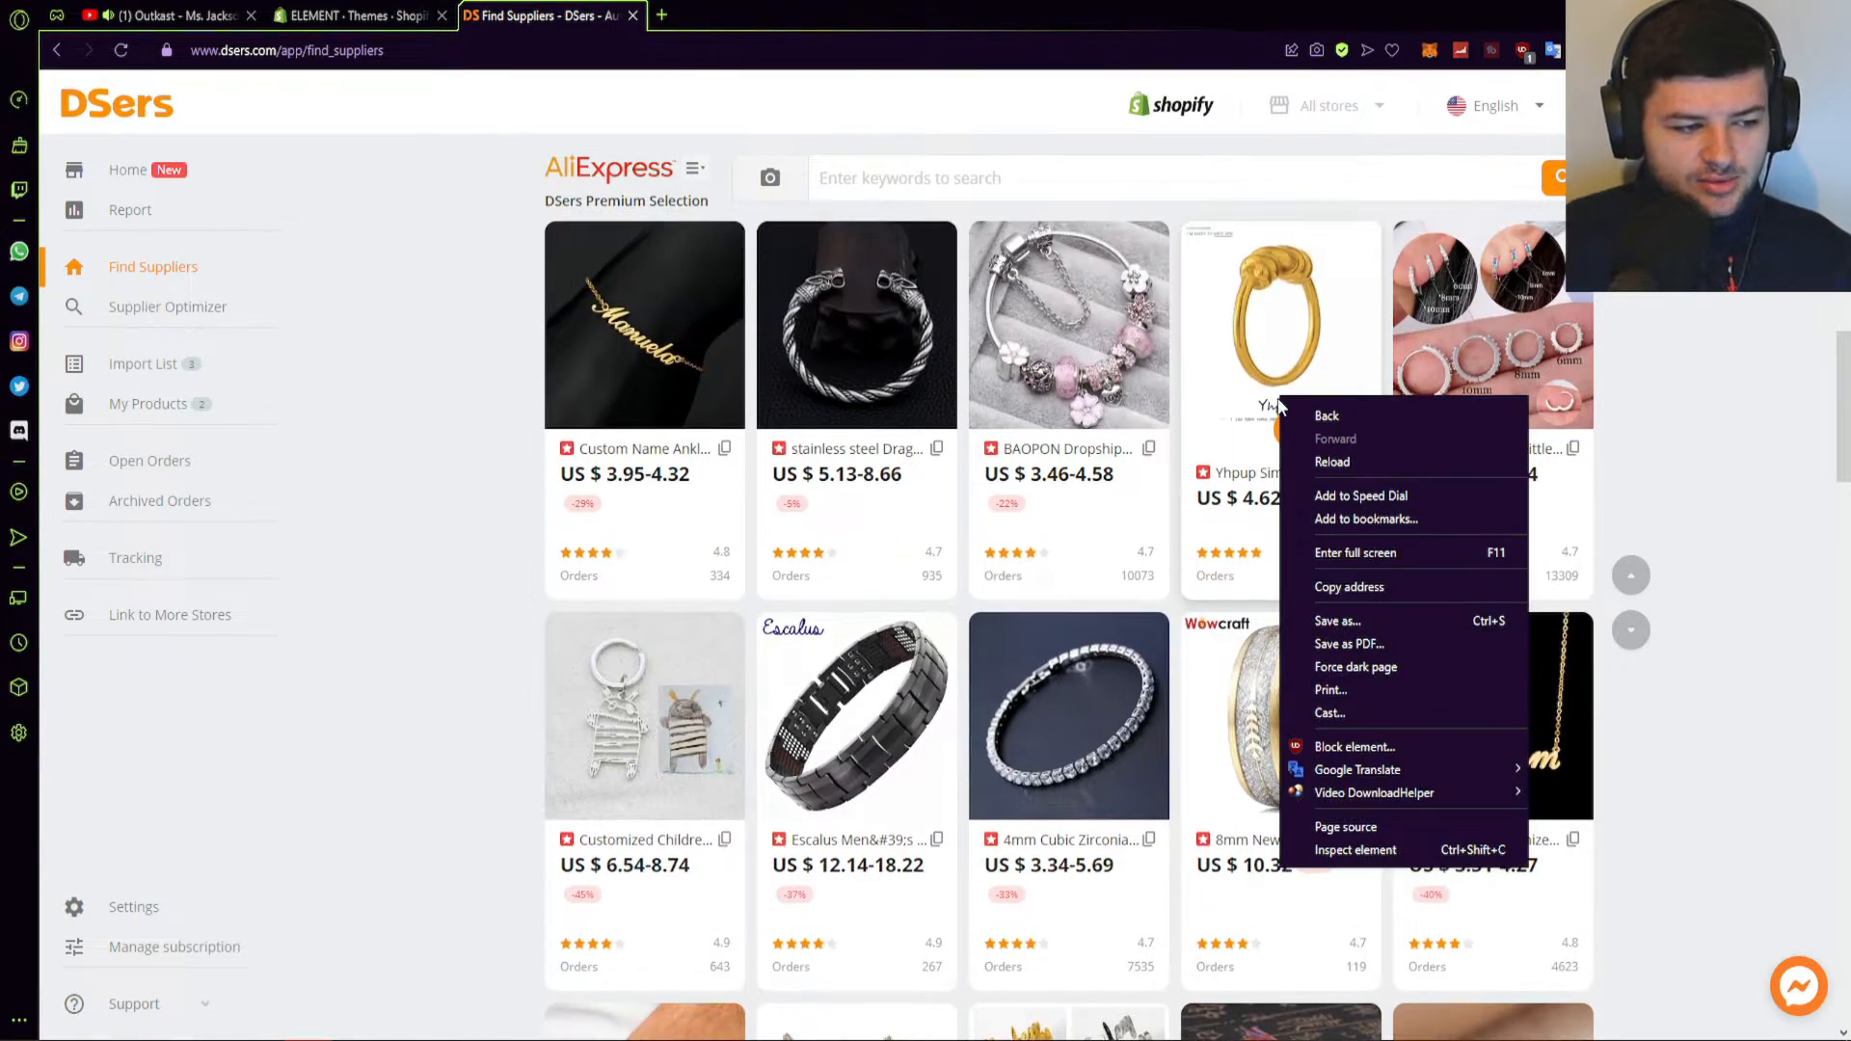
pyautogui.scroll(10, 1118, 413)
# - Filter the EU winning products by Beauty Health and browse the listed items
pyautogui.click(894, 344)
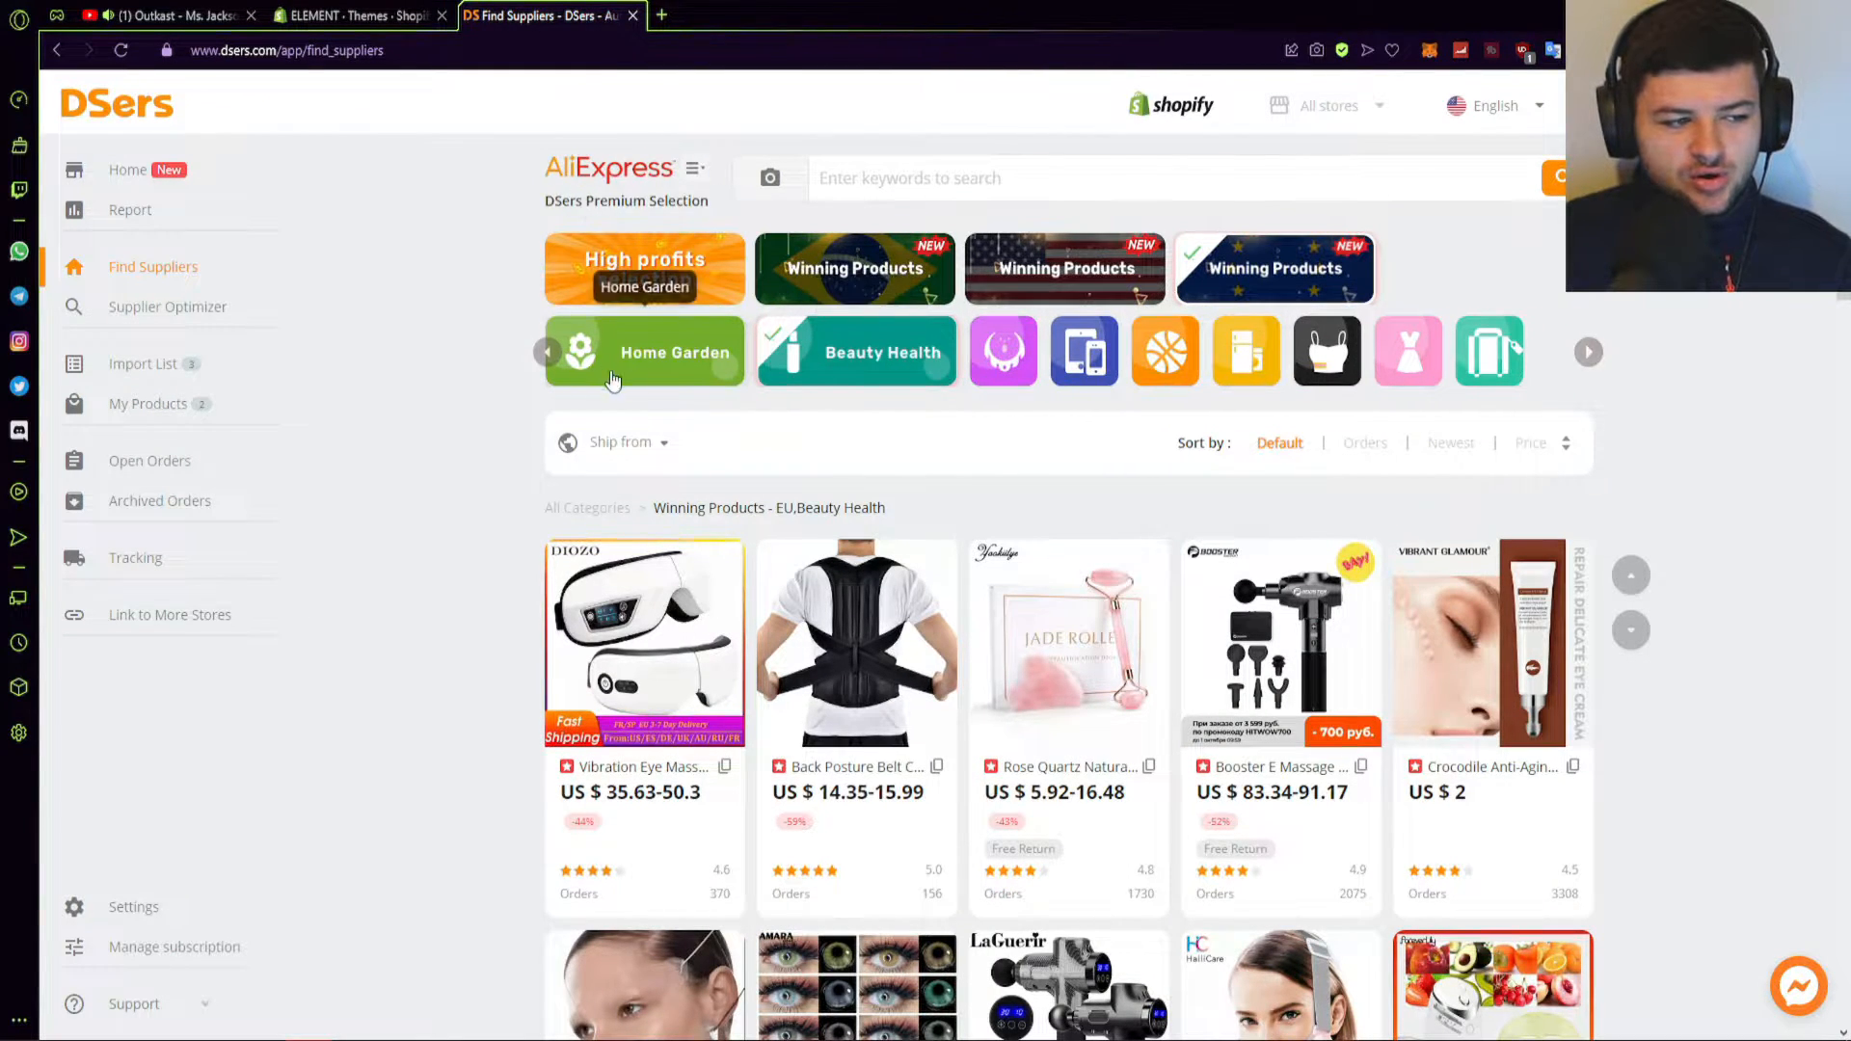
pyautogui.scroll(-4, 988, 442)
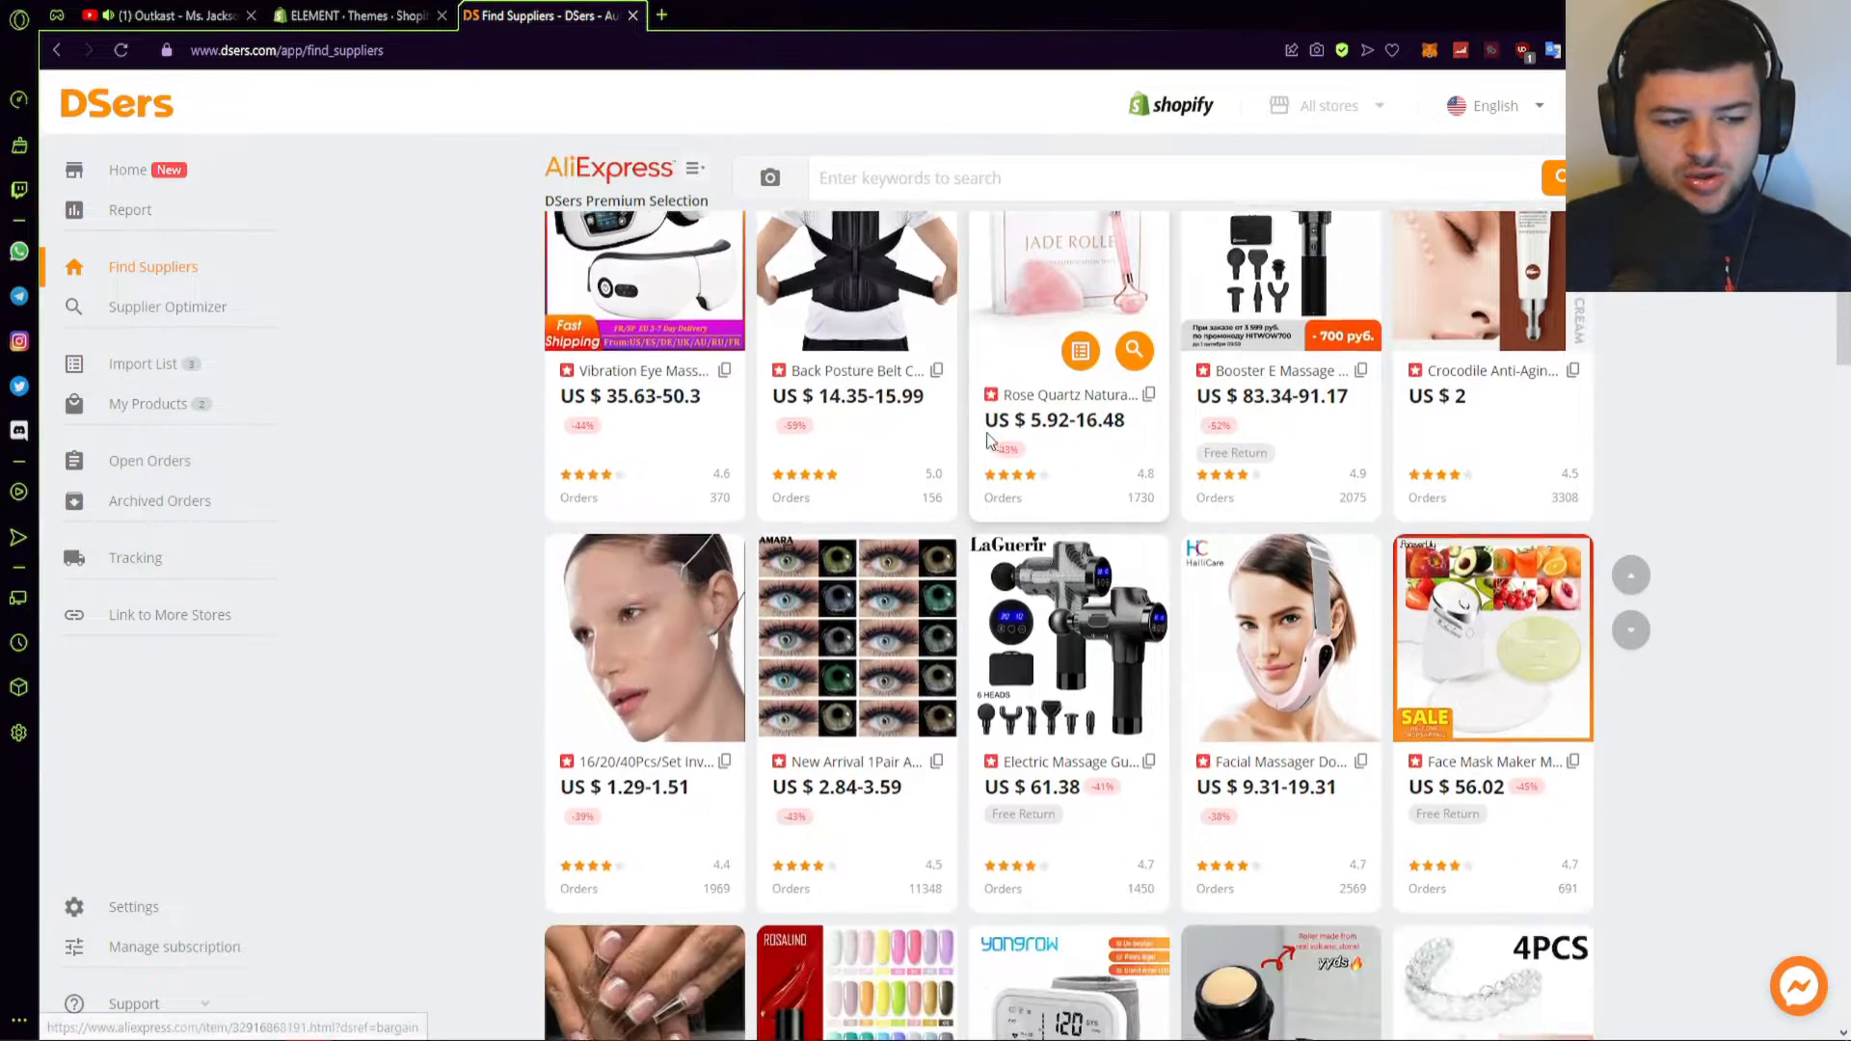
pyautogui.scroll(-10, 988, 441)
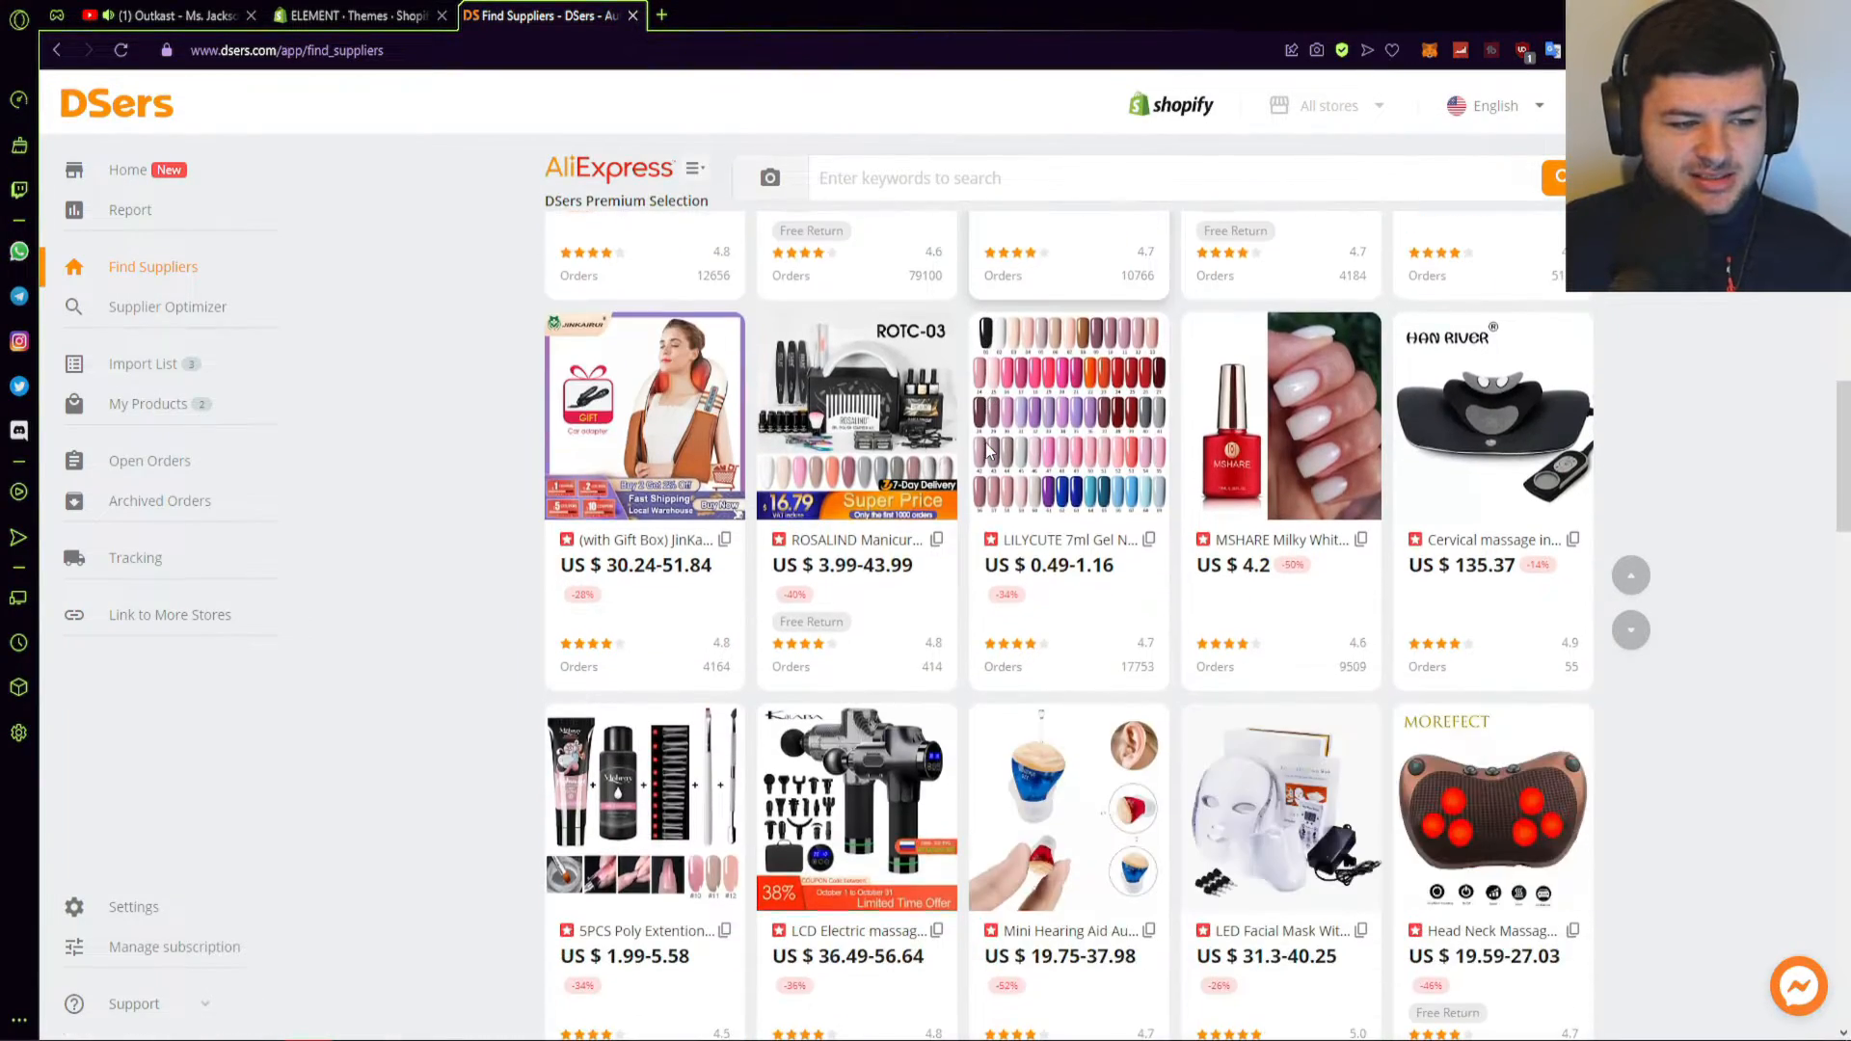
pyautogui.scroll(-12, 989, 450)
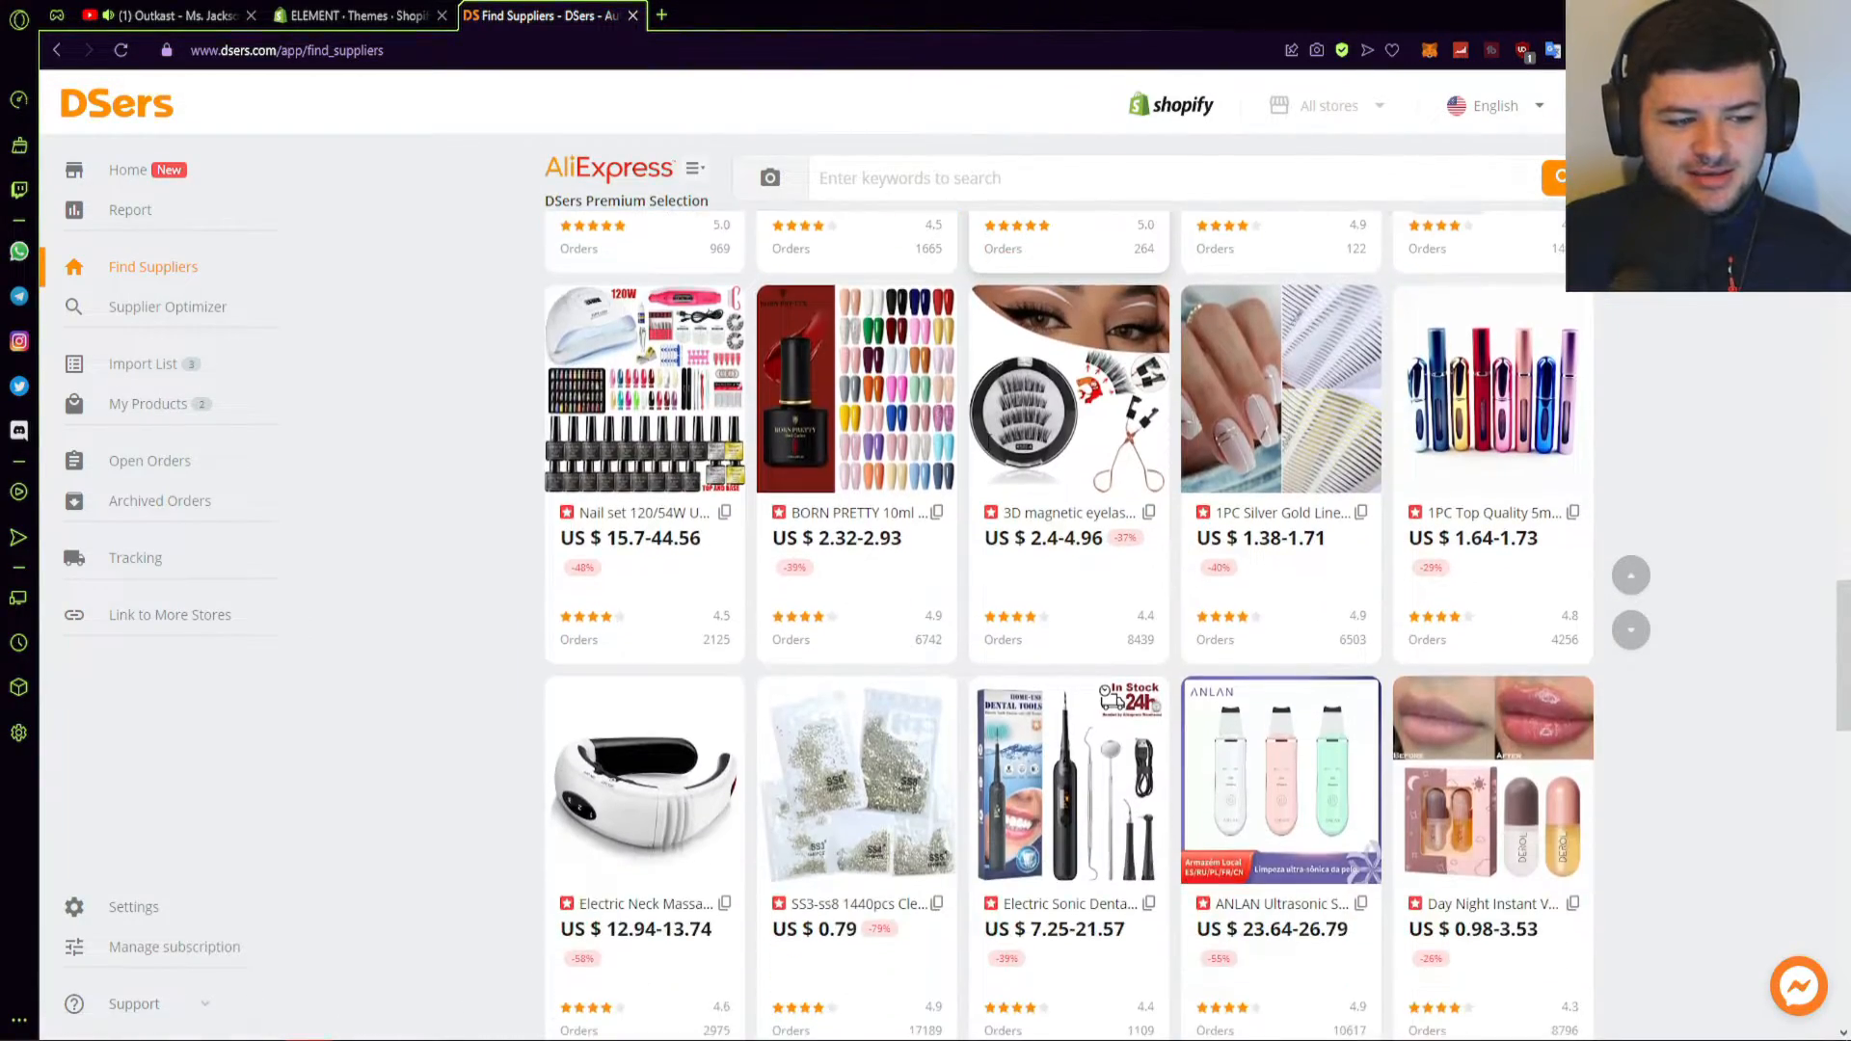
pyautogui.scroll(-11, 1714, 635)
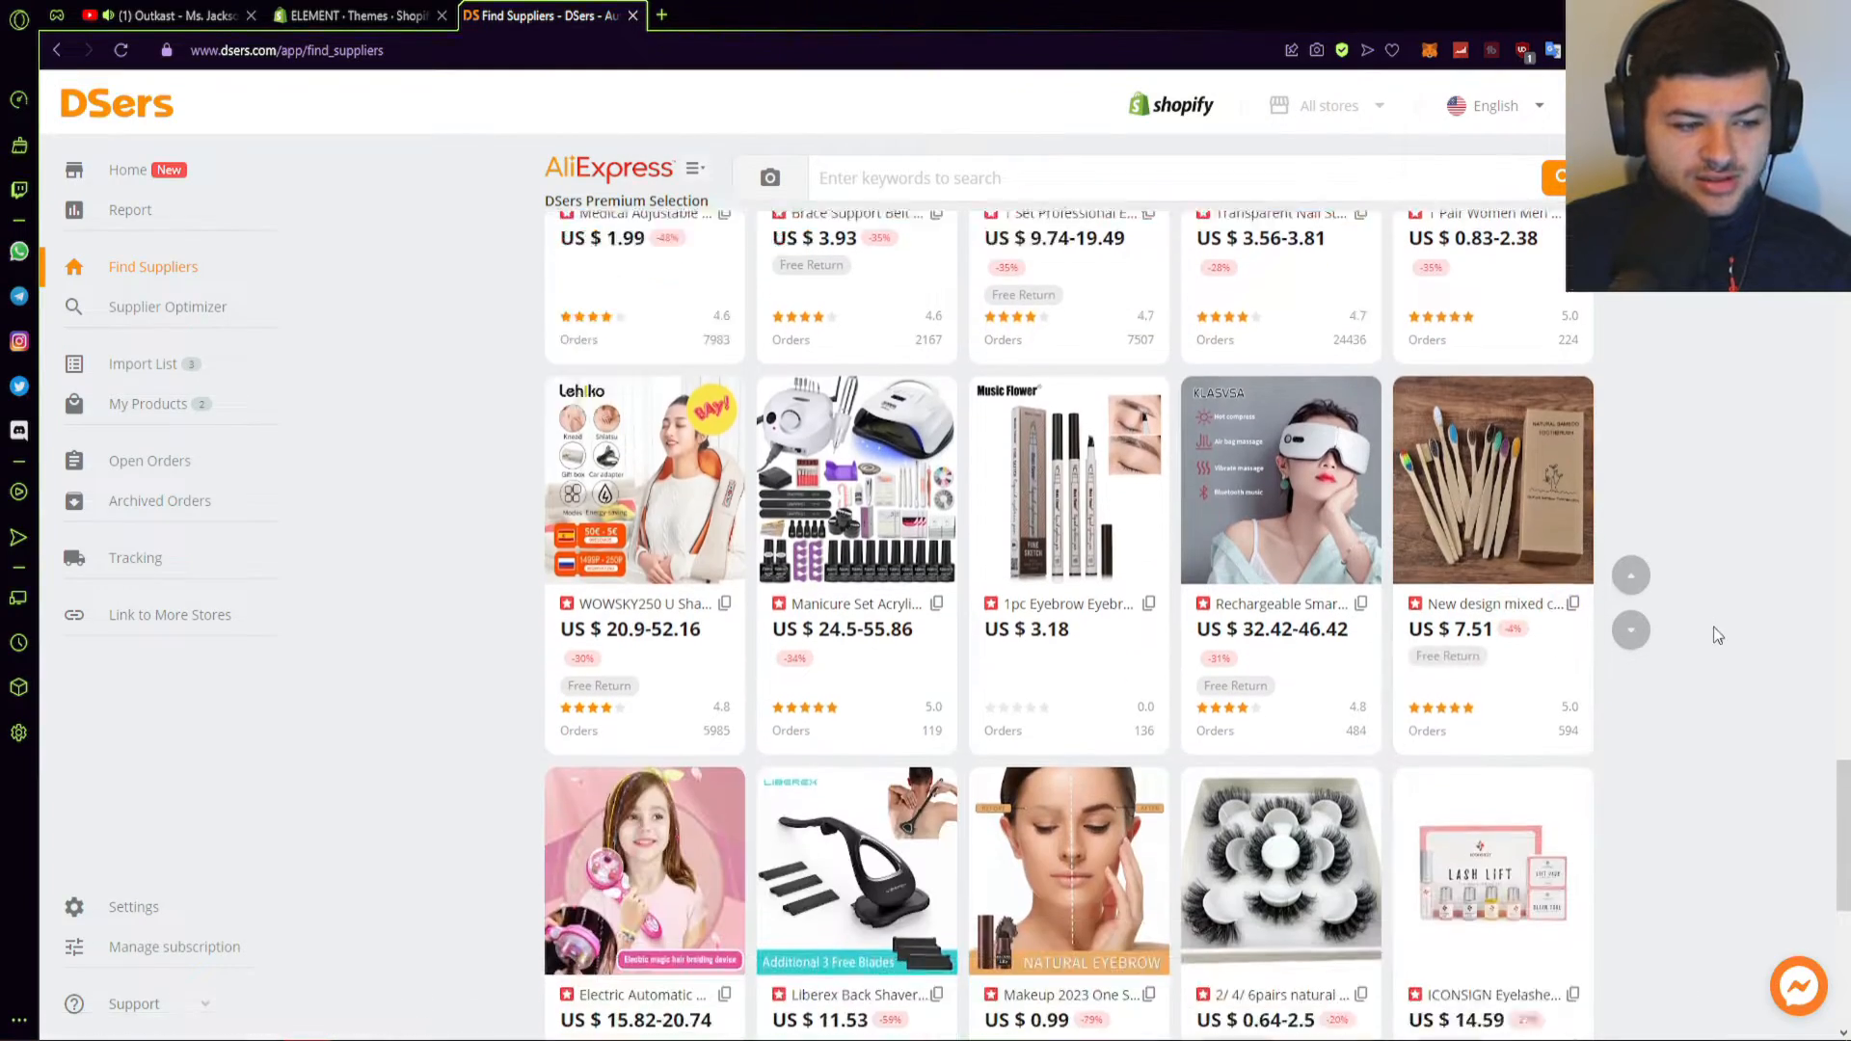
pyautogui.scroll(20, 1764, 661)
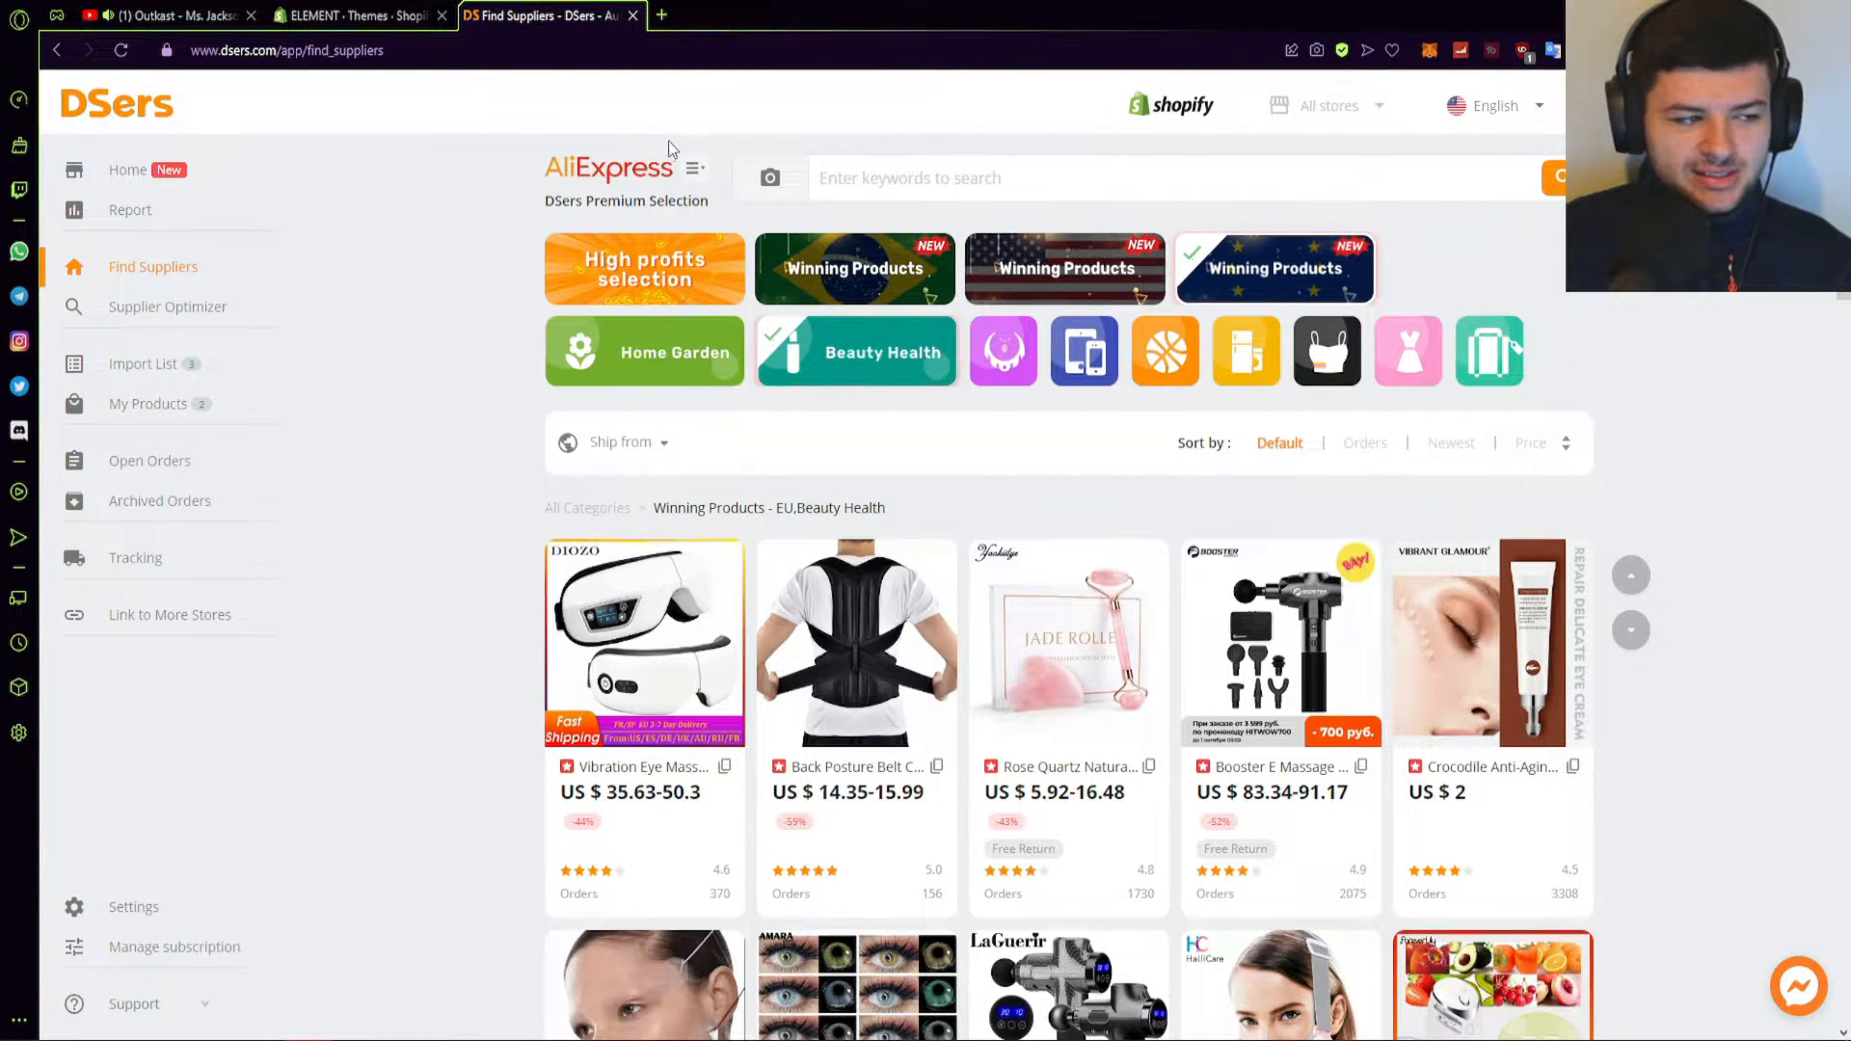
# - Look through the AliExpress category list and search the supplier products for "halloween"
pyautogui.click(689, 173)
pyautogui.scroll(-5, 808, 367)
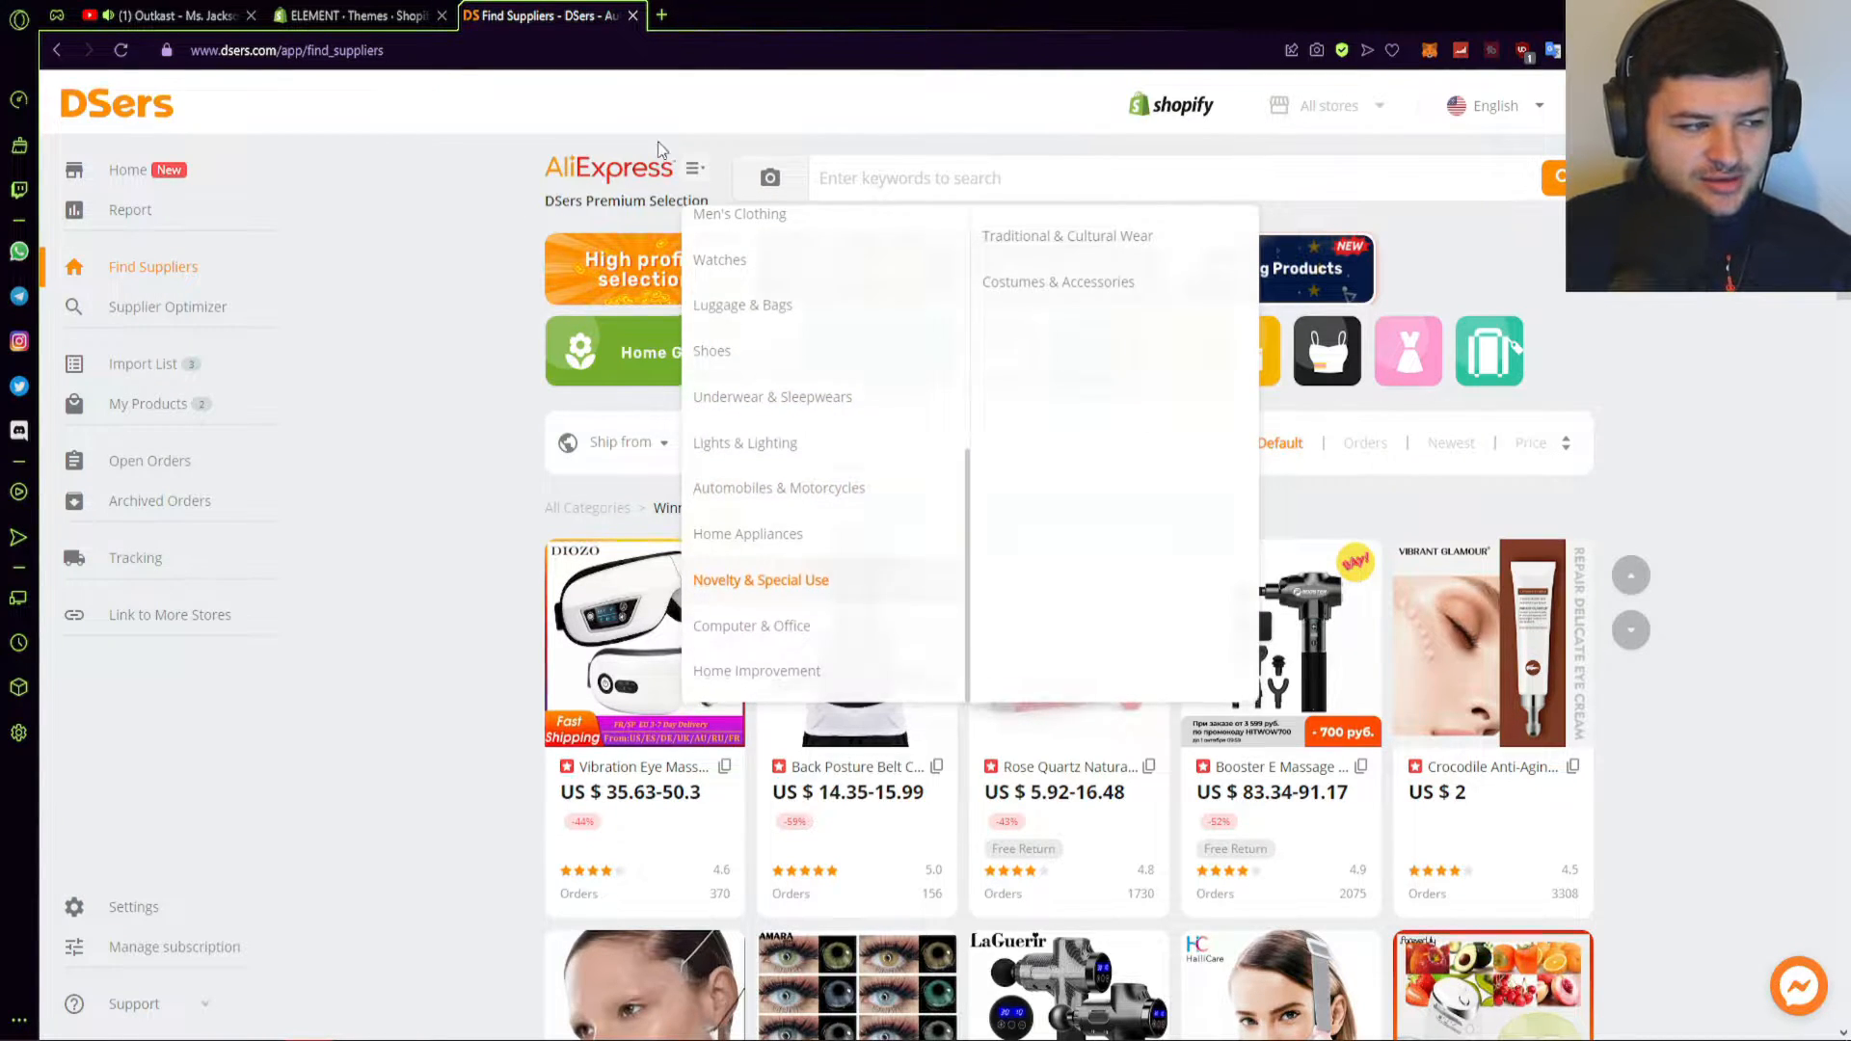
pyautogui.click(964, 178)
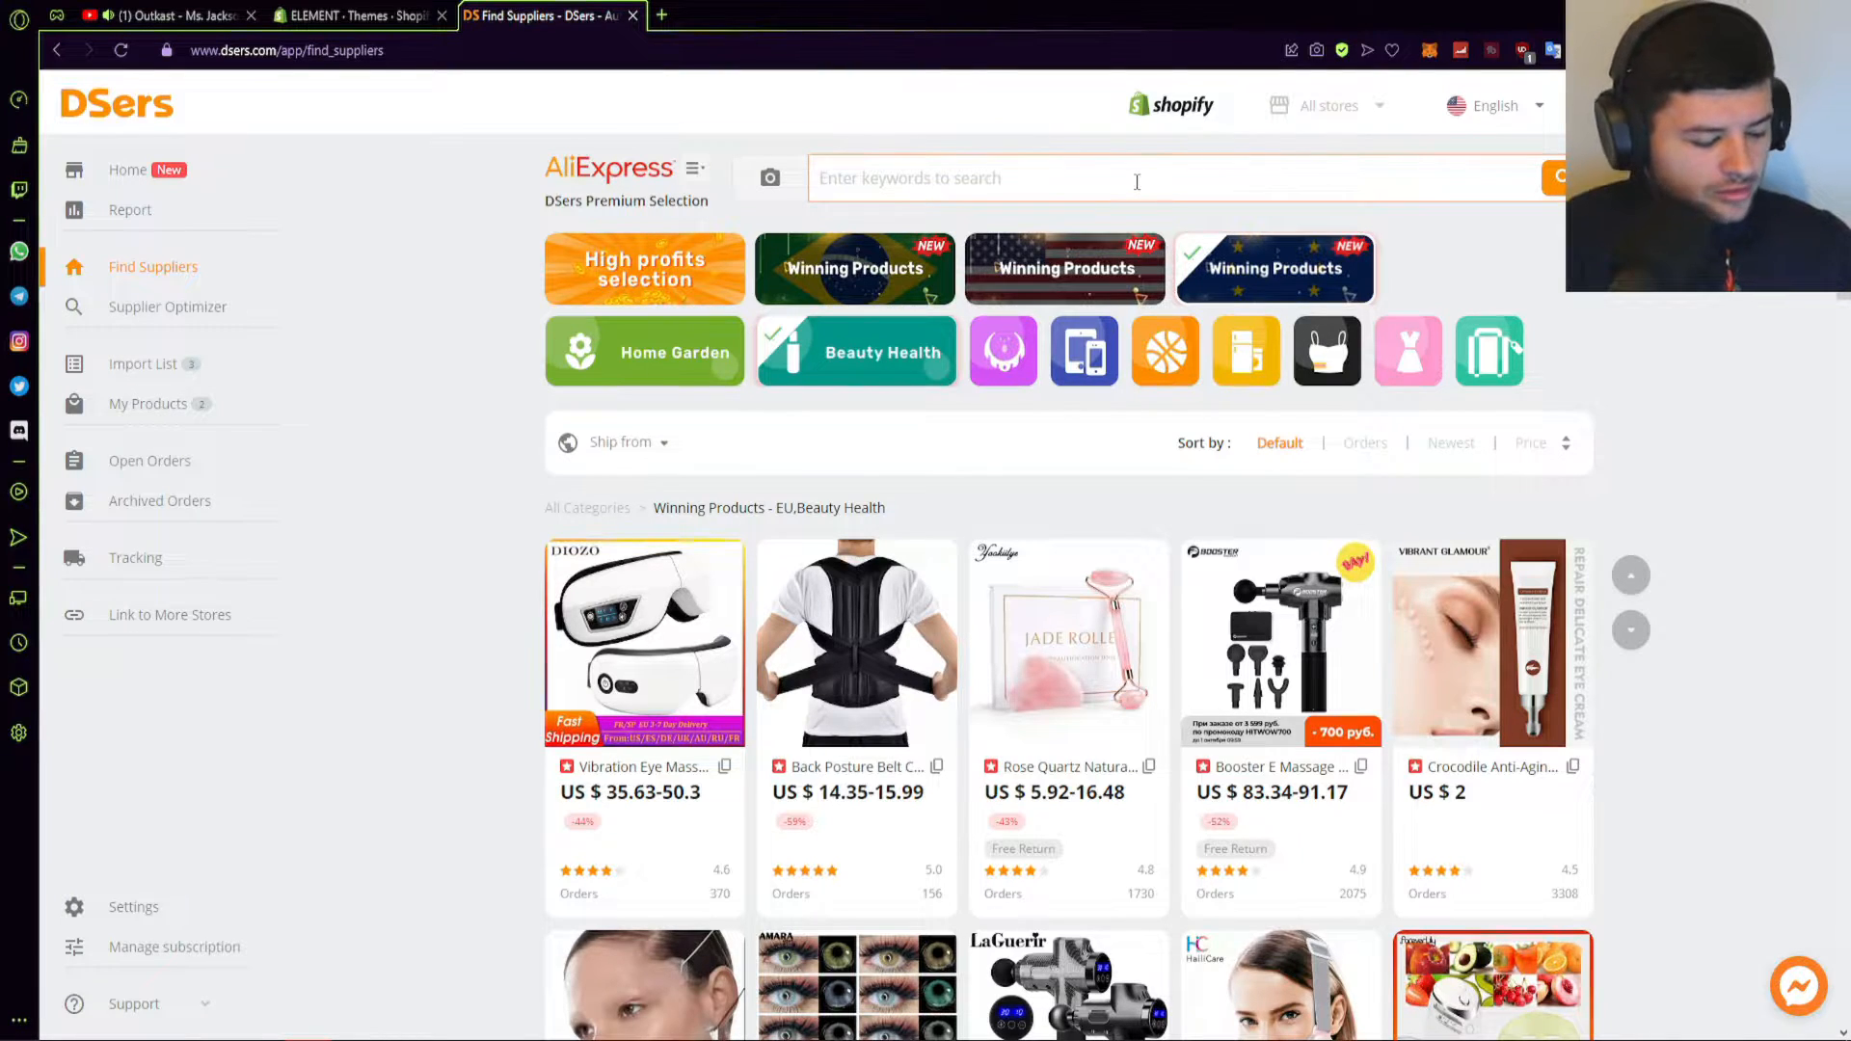
pyautogui.write('halloween')
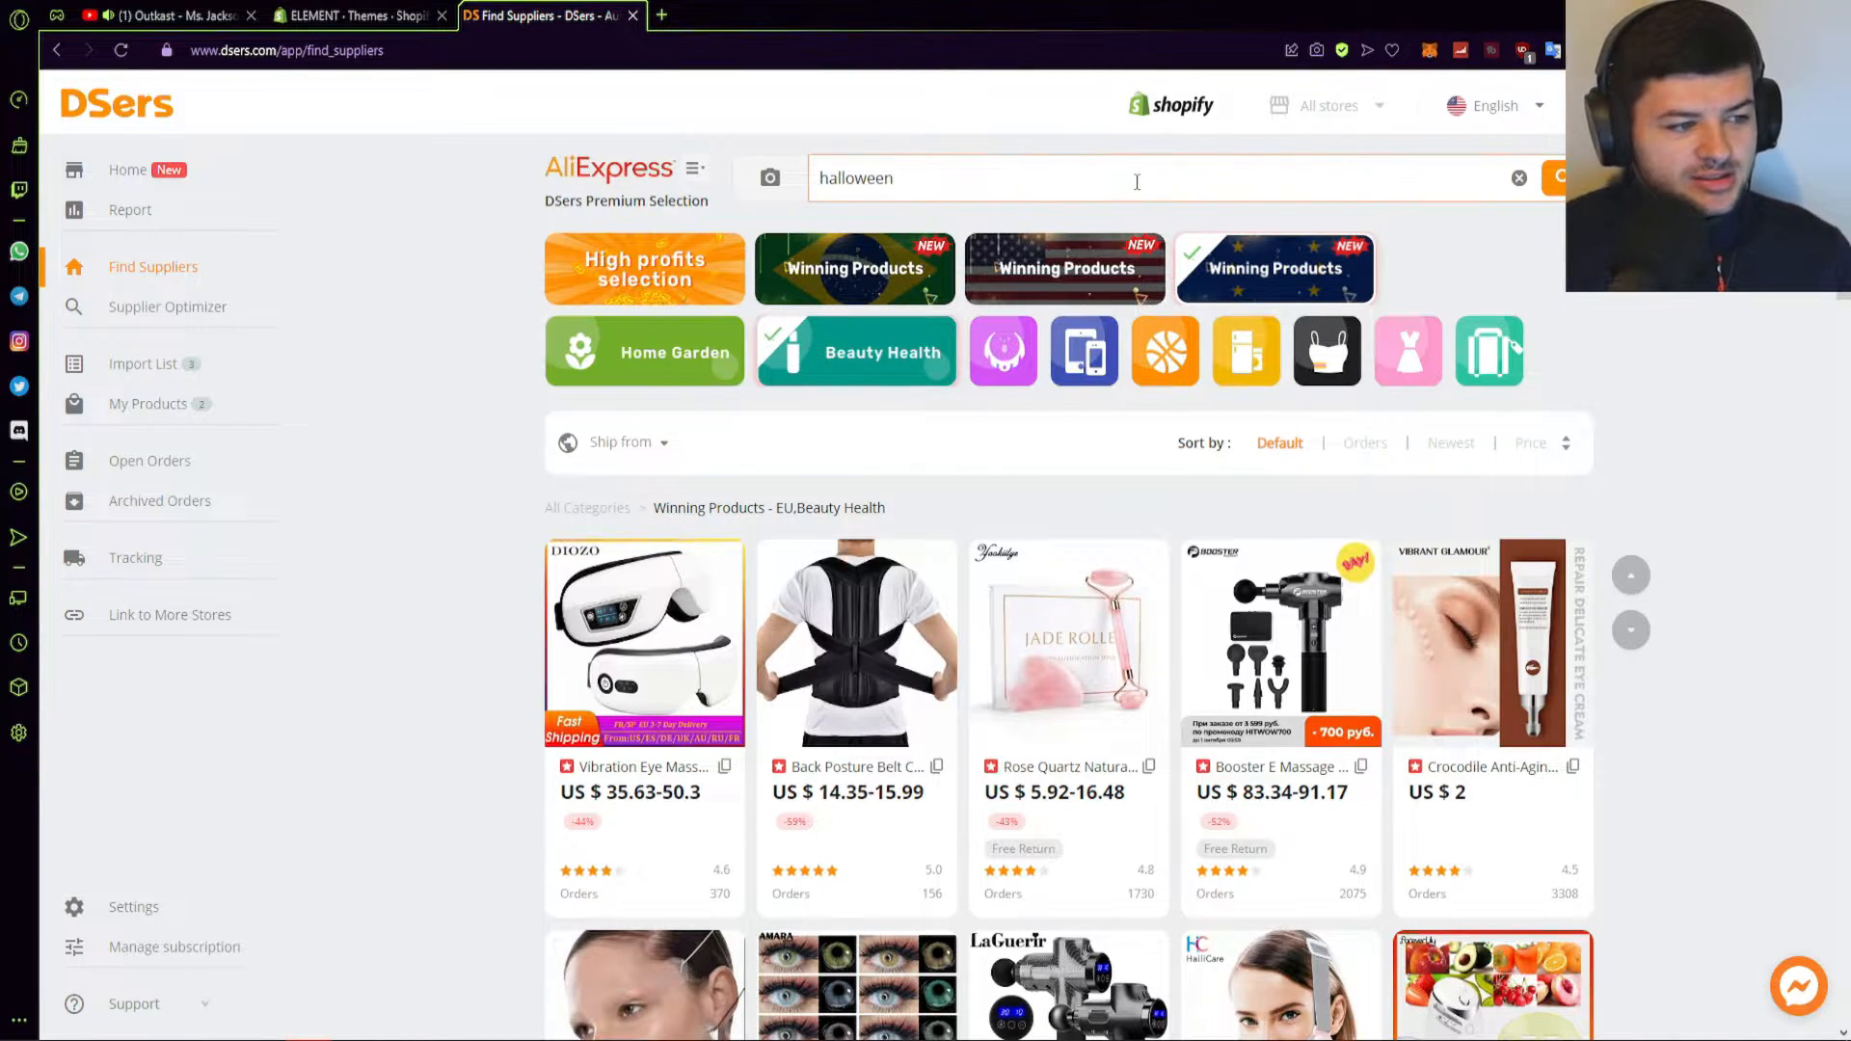
pyautogui.press('Return')
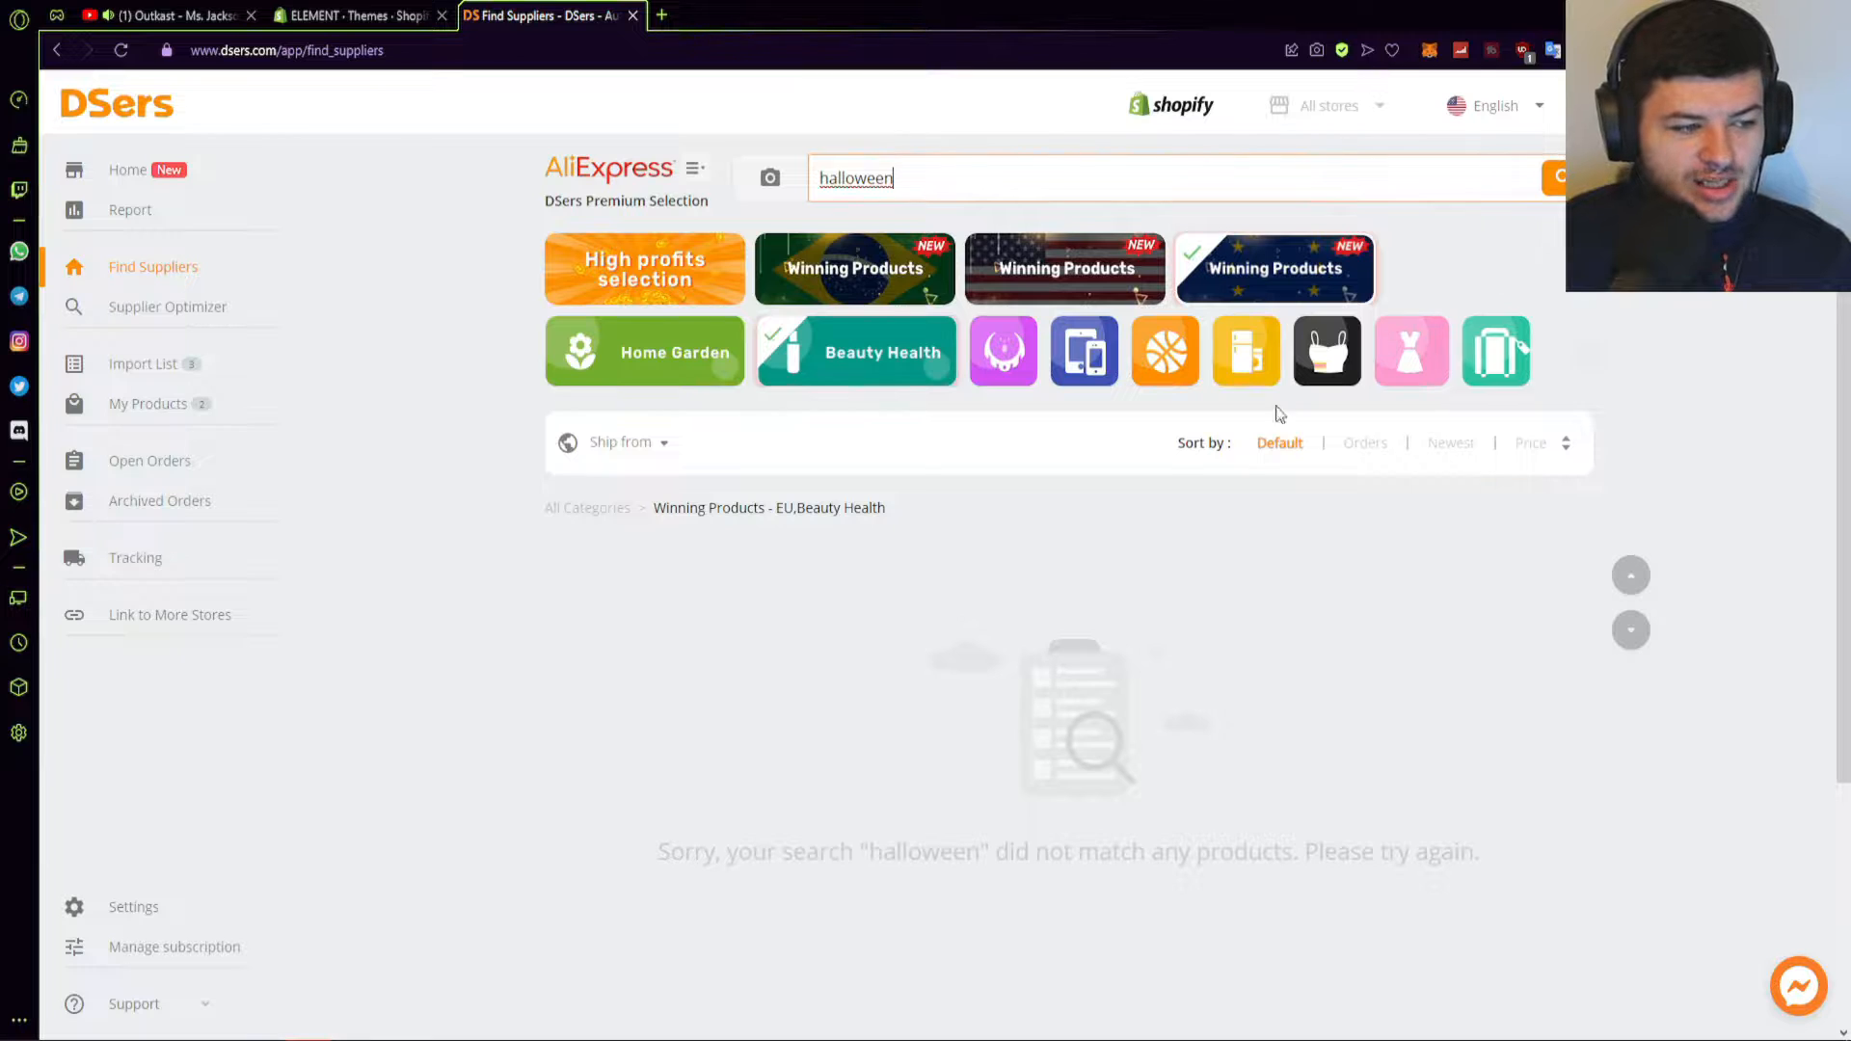
# - Widen the halloween search to All Categories and browse the resulting products
pyautogui.click(666, 411)
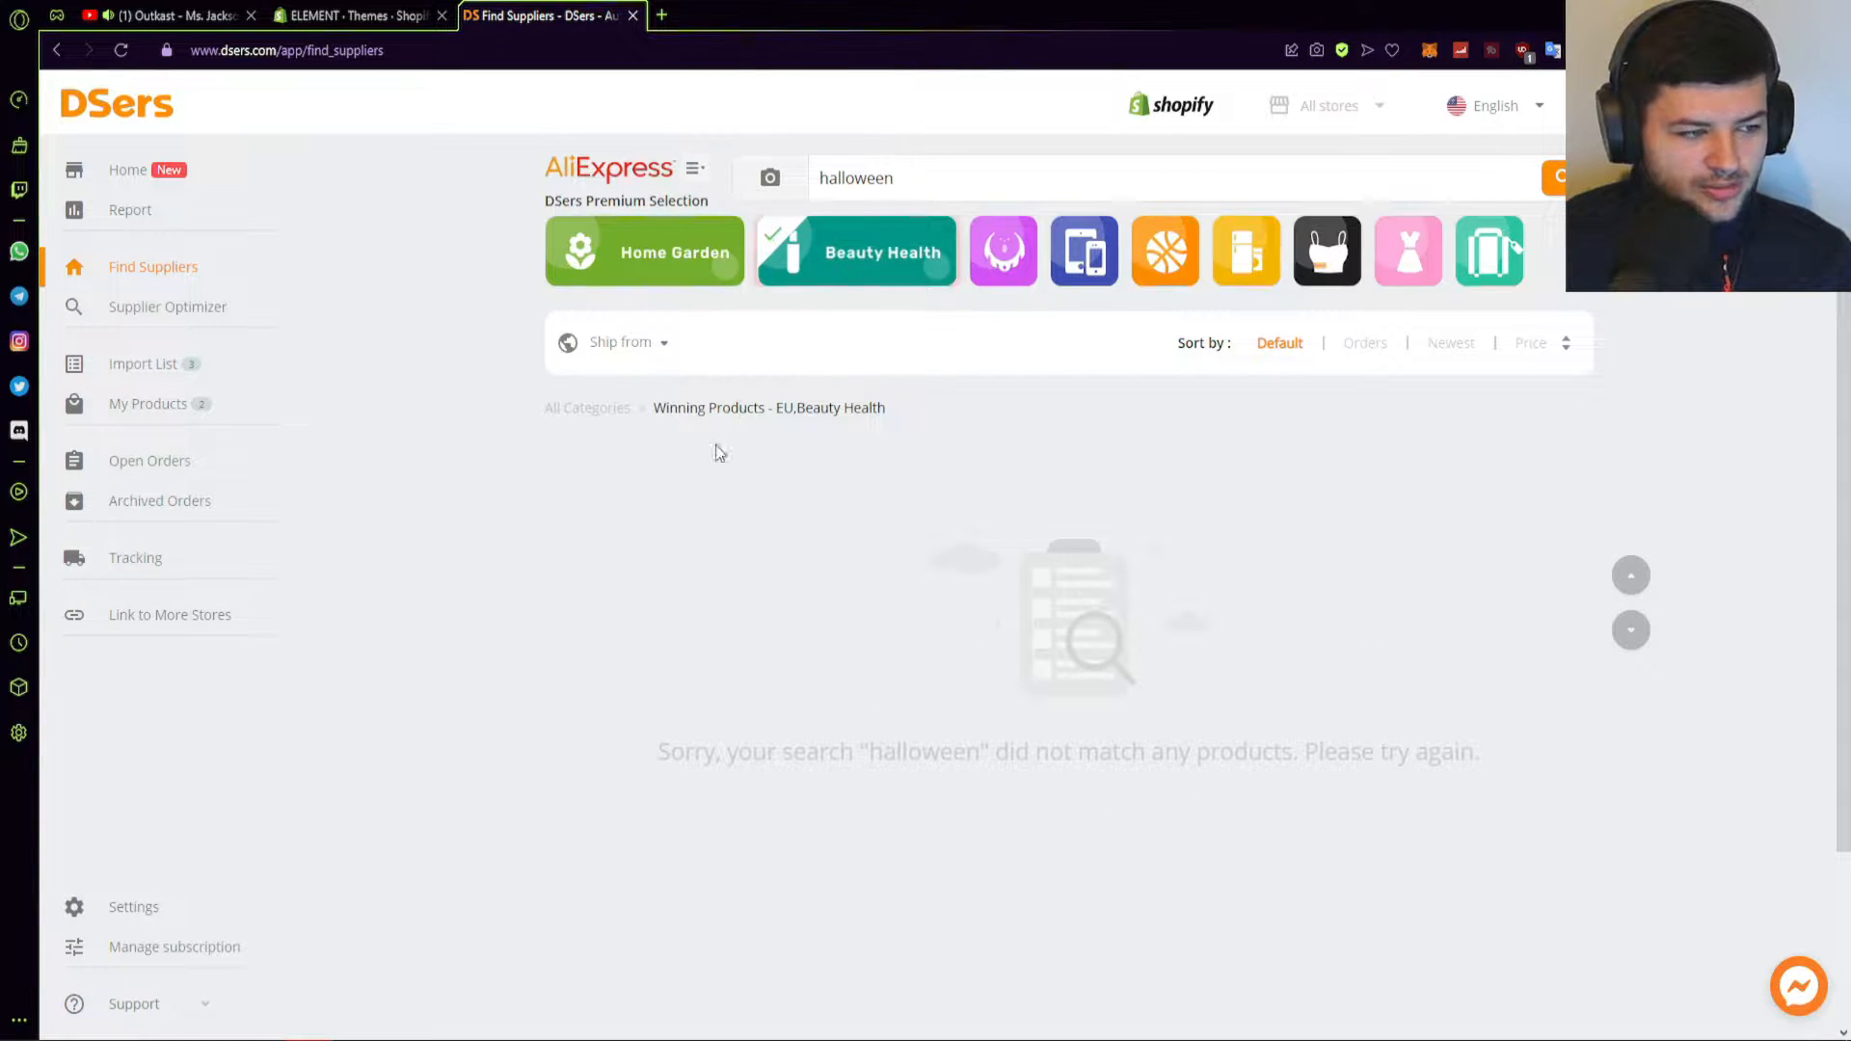
pyautogui.click(590, 406)
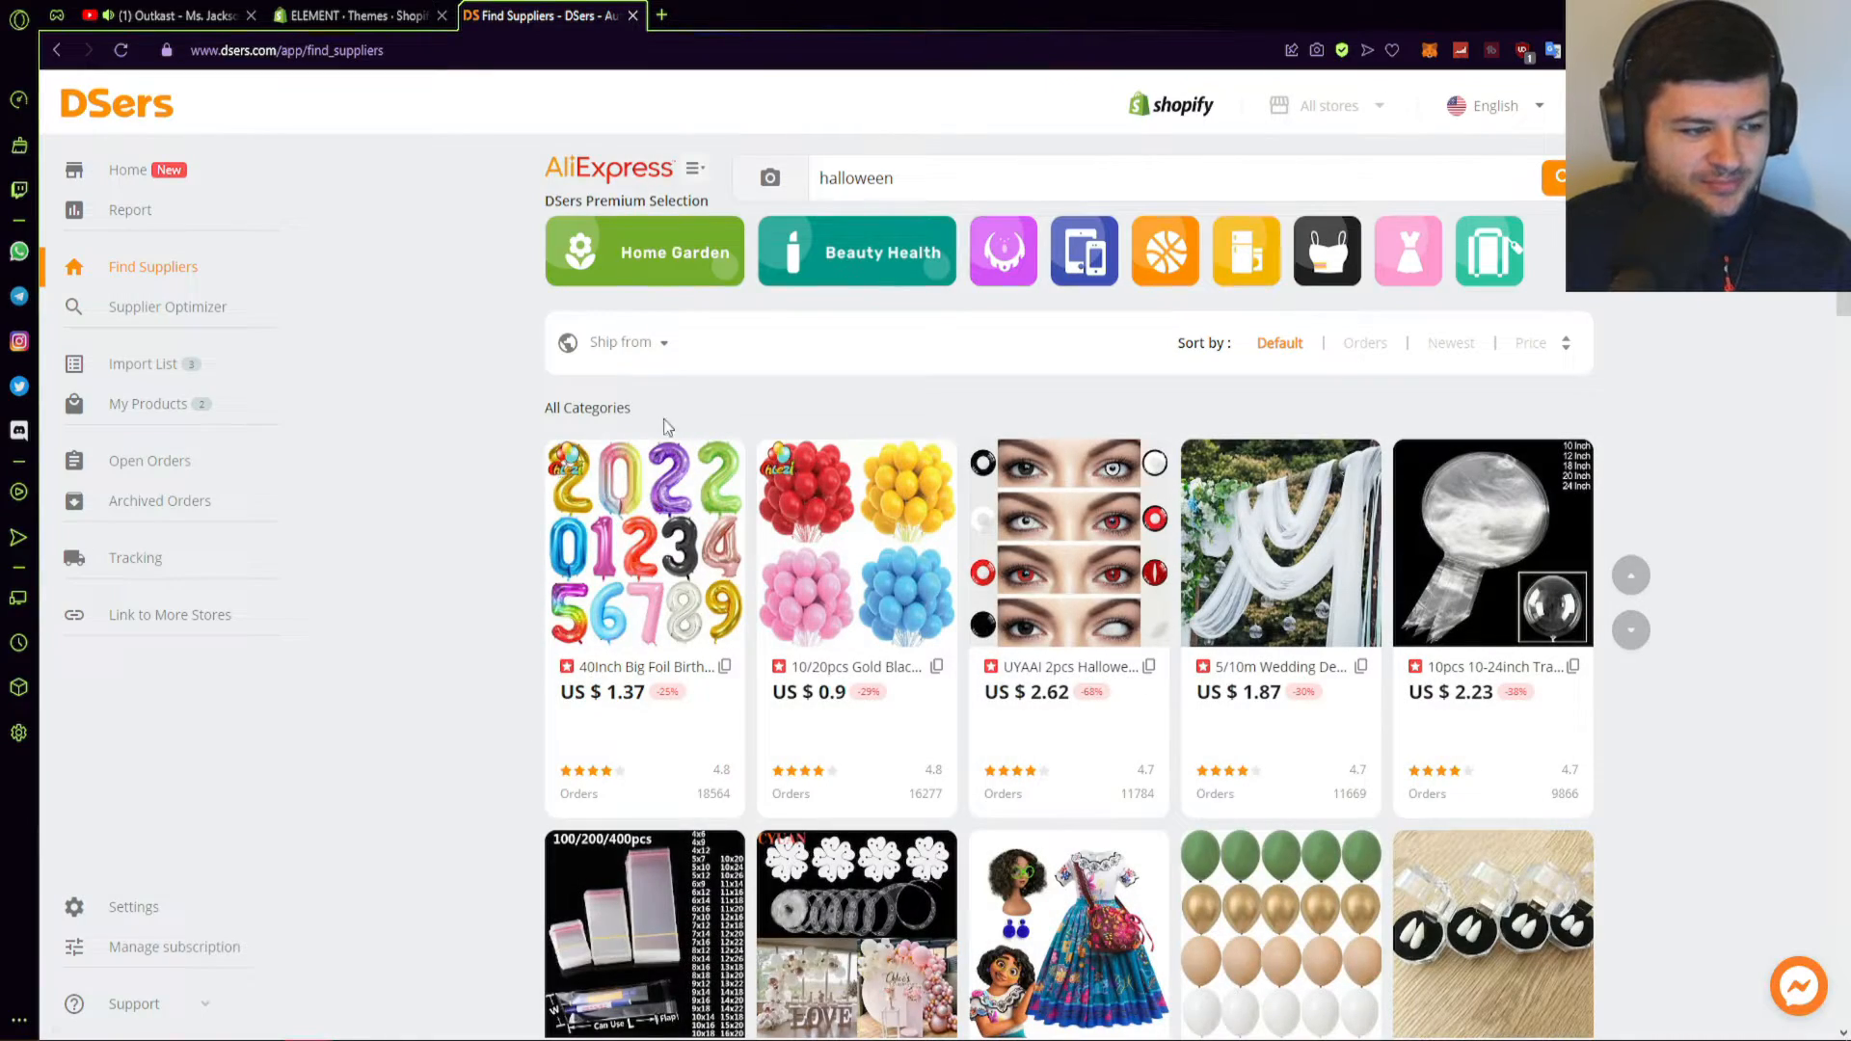
pyautogui.scroll(-4, 517, 522)
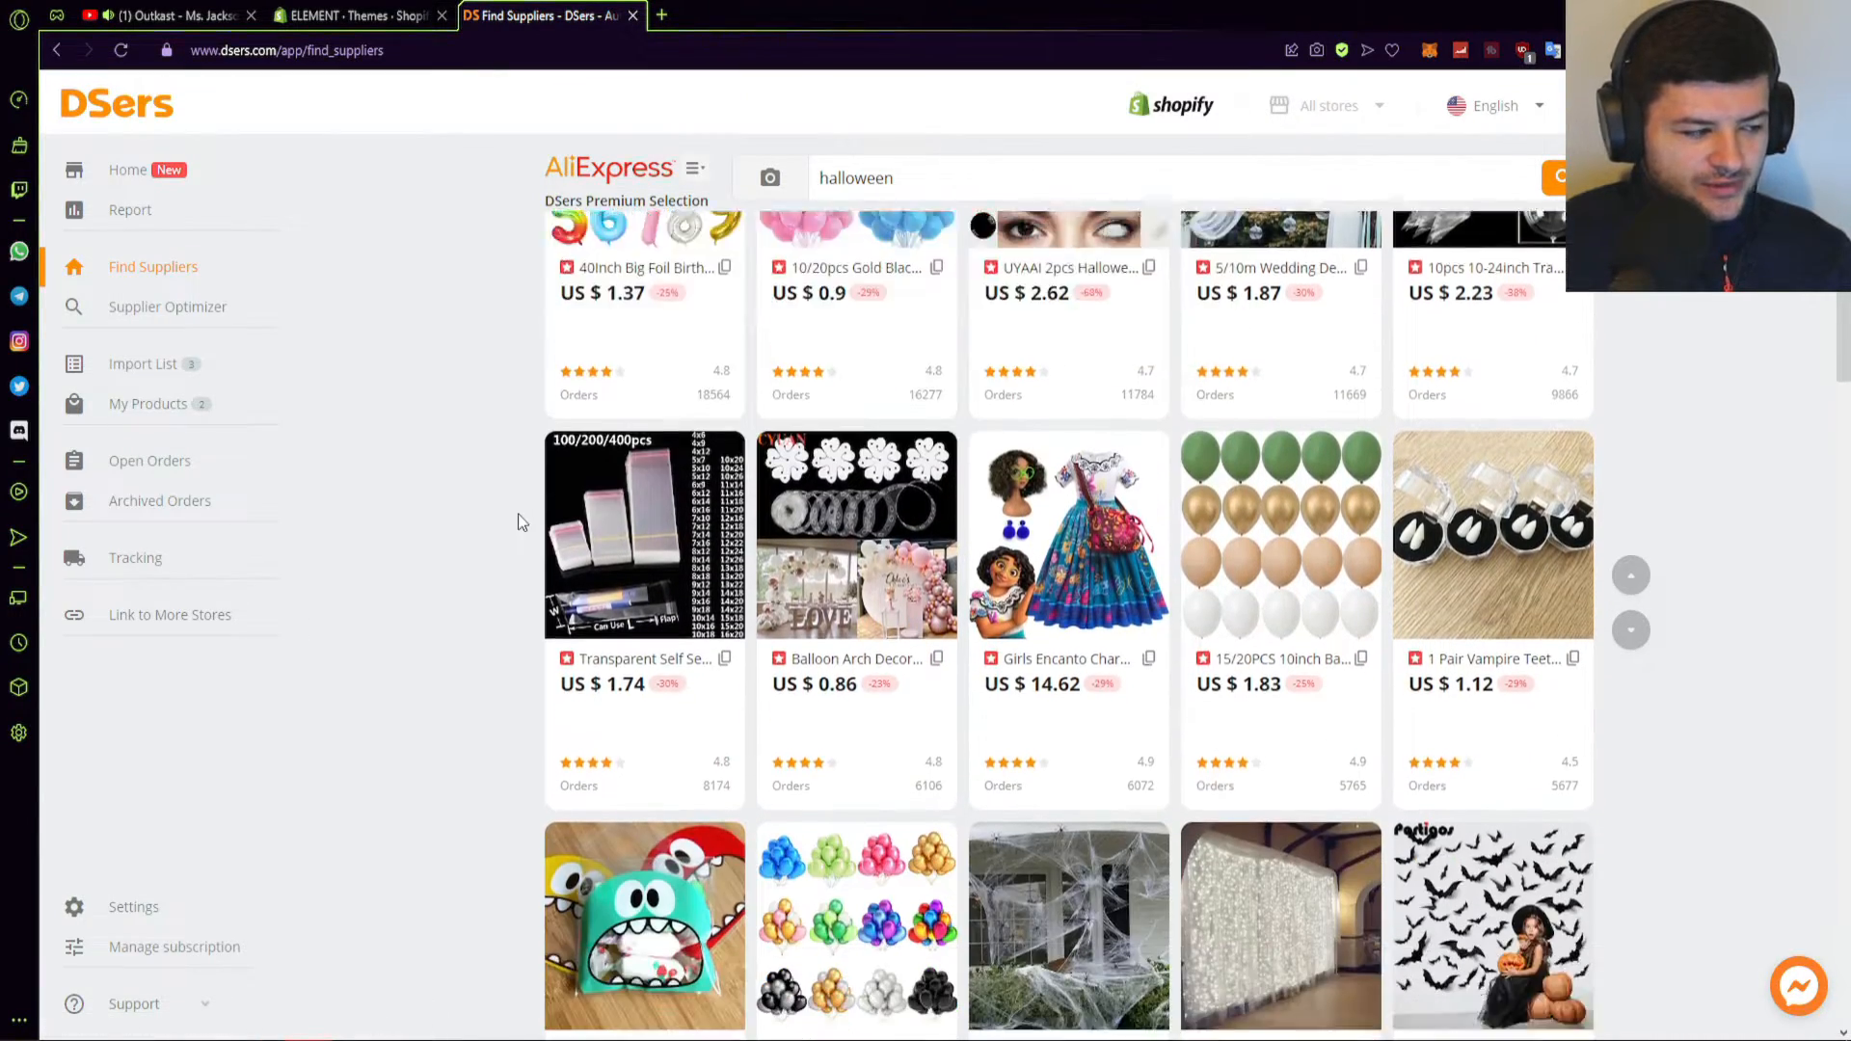
pyautogui.scroll(-3, 518, 519)
# - Open the Supplier Optimizer and read the notice about the feature
pyautogui.click(171, 306)
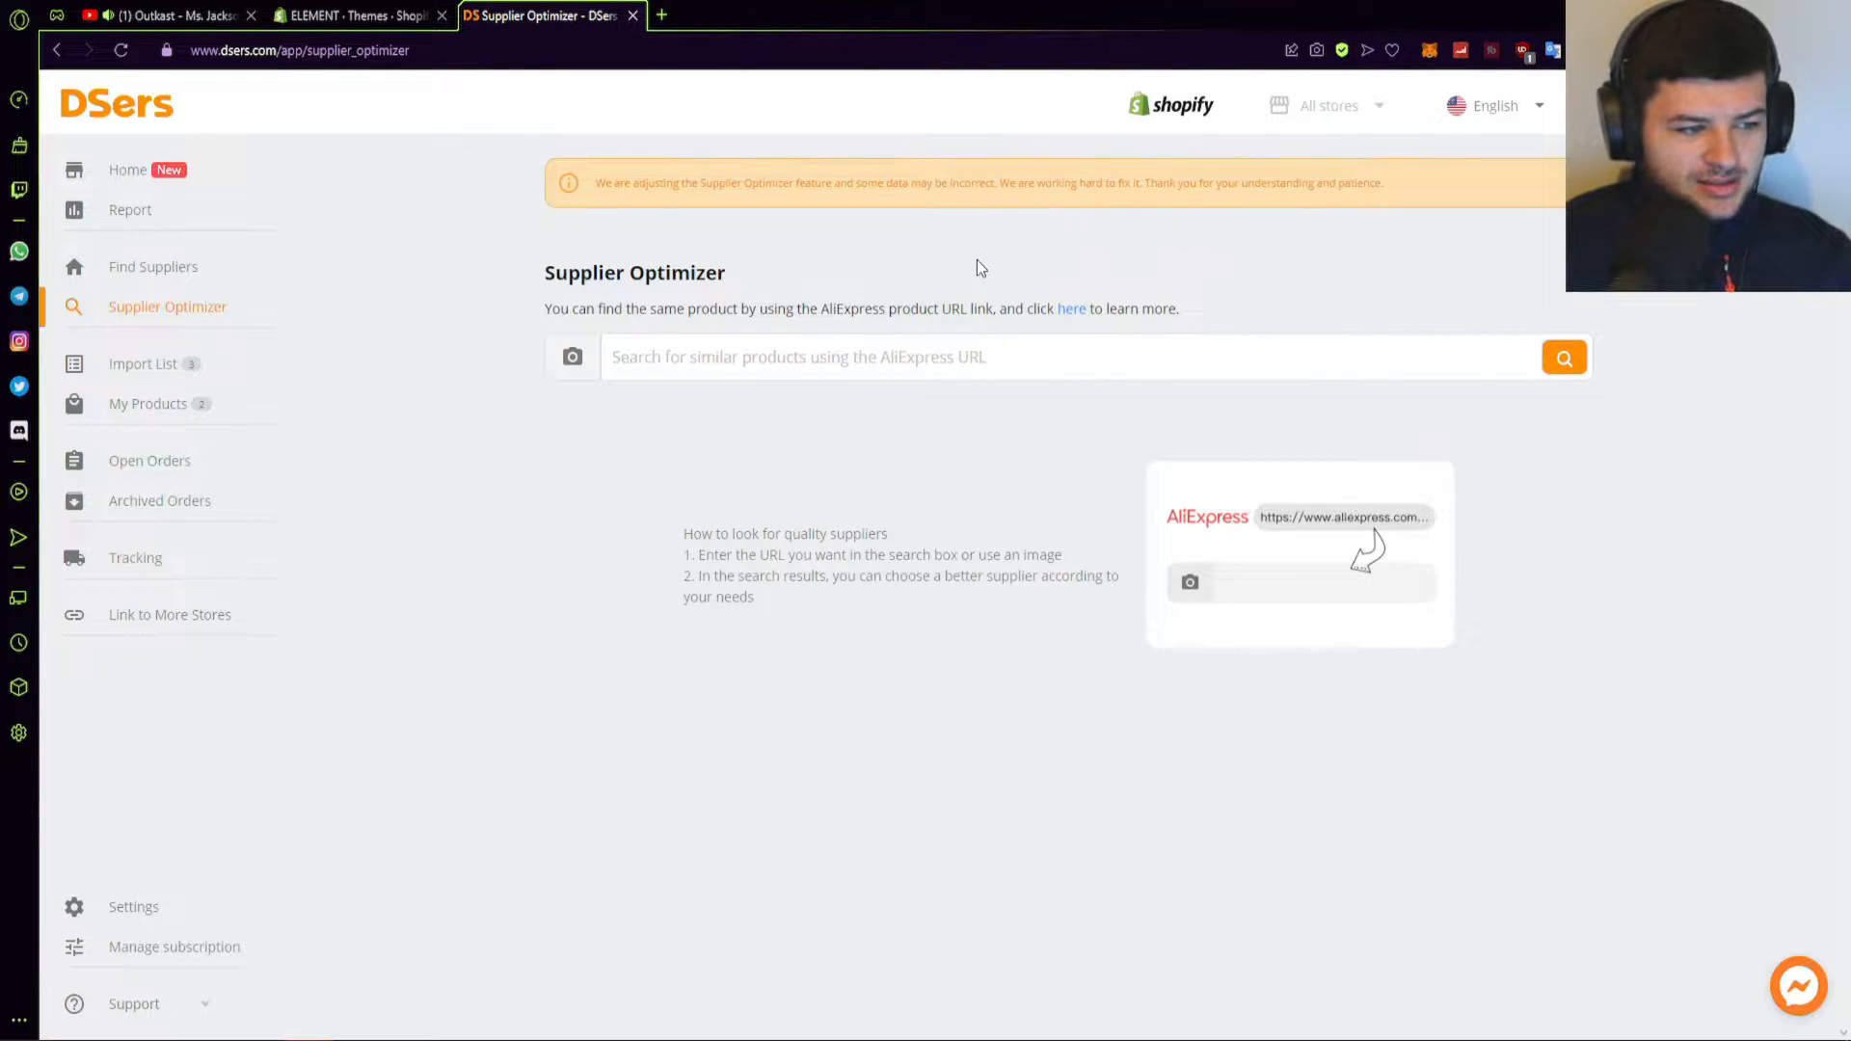
pyautogui.moveTo(1031, 184); pyautogui.dragTo(1255, 176)
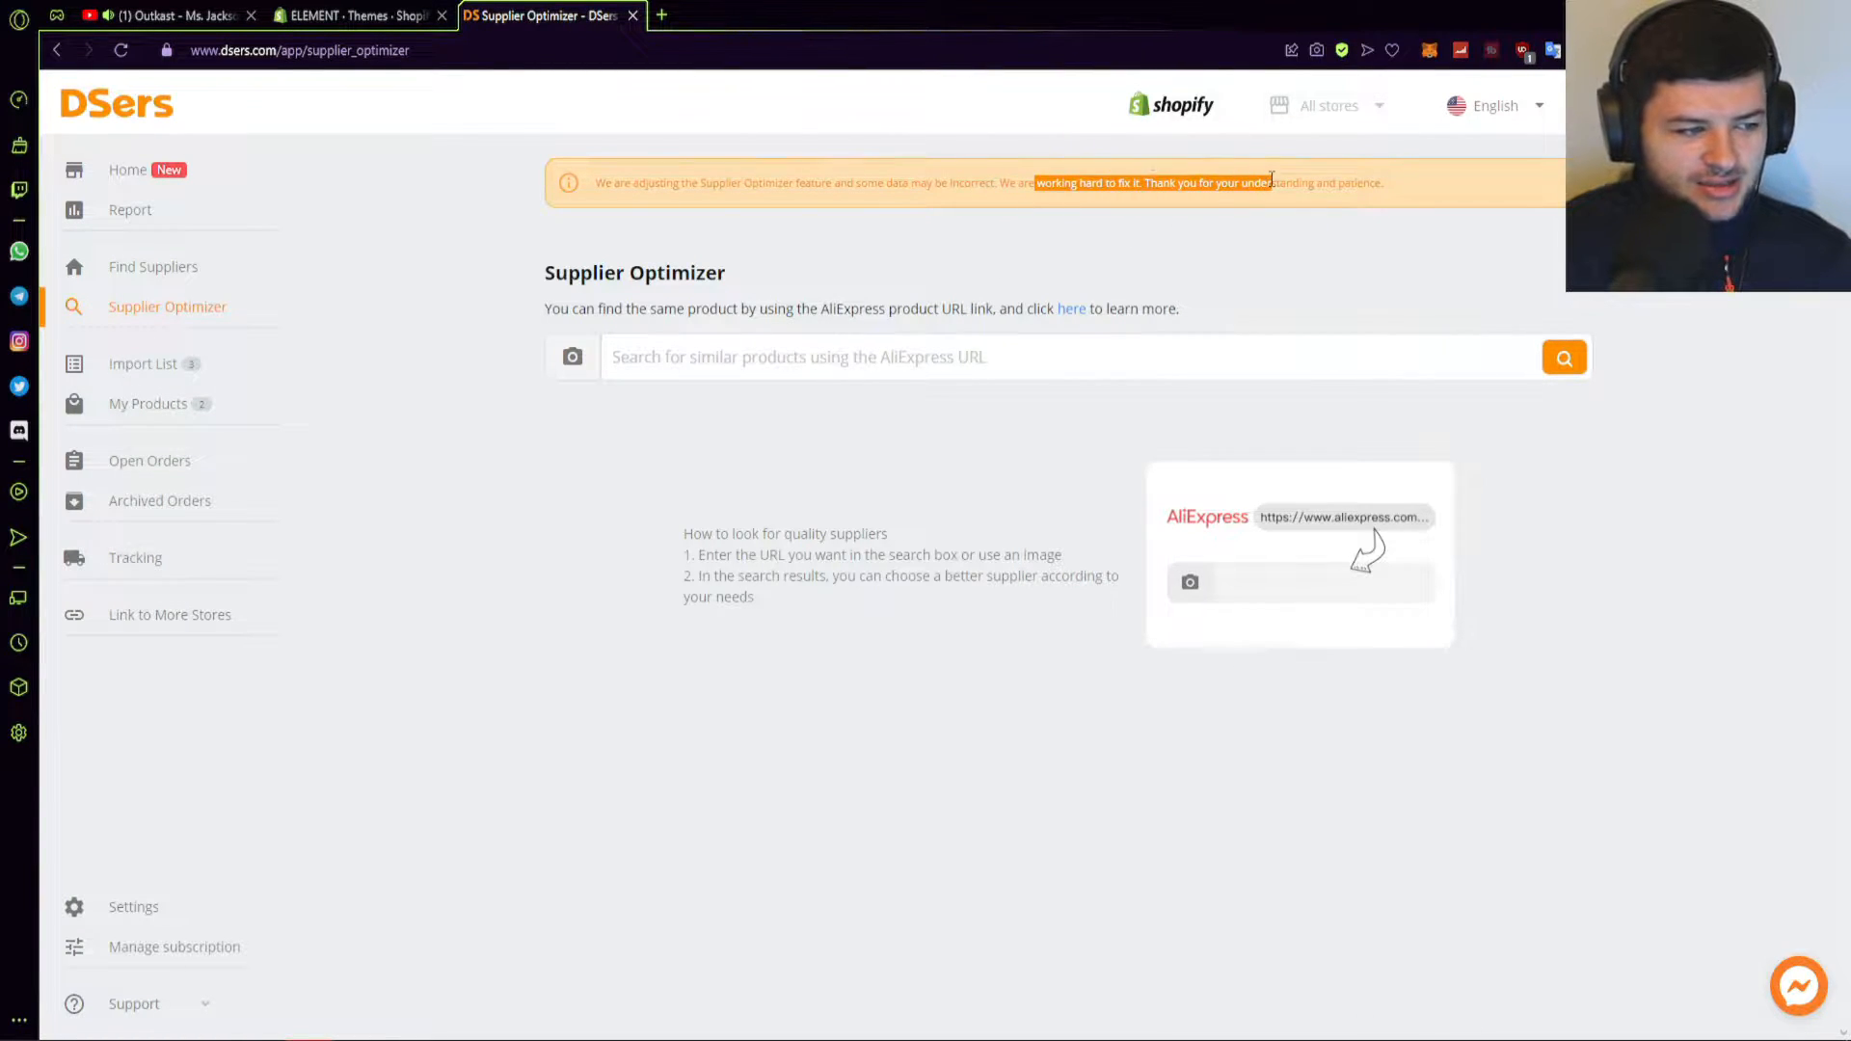
pyautogui.click(1261, 183)
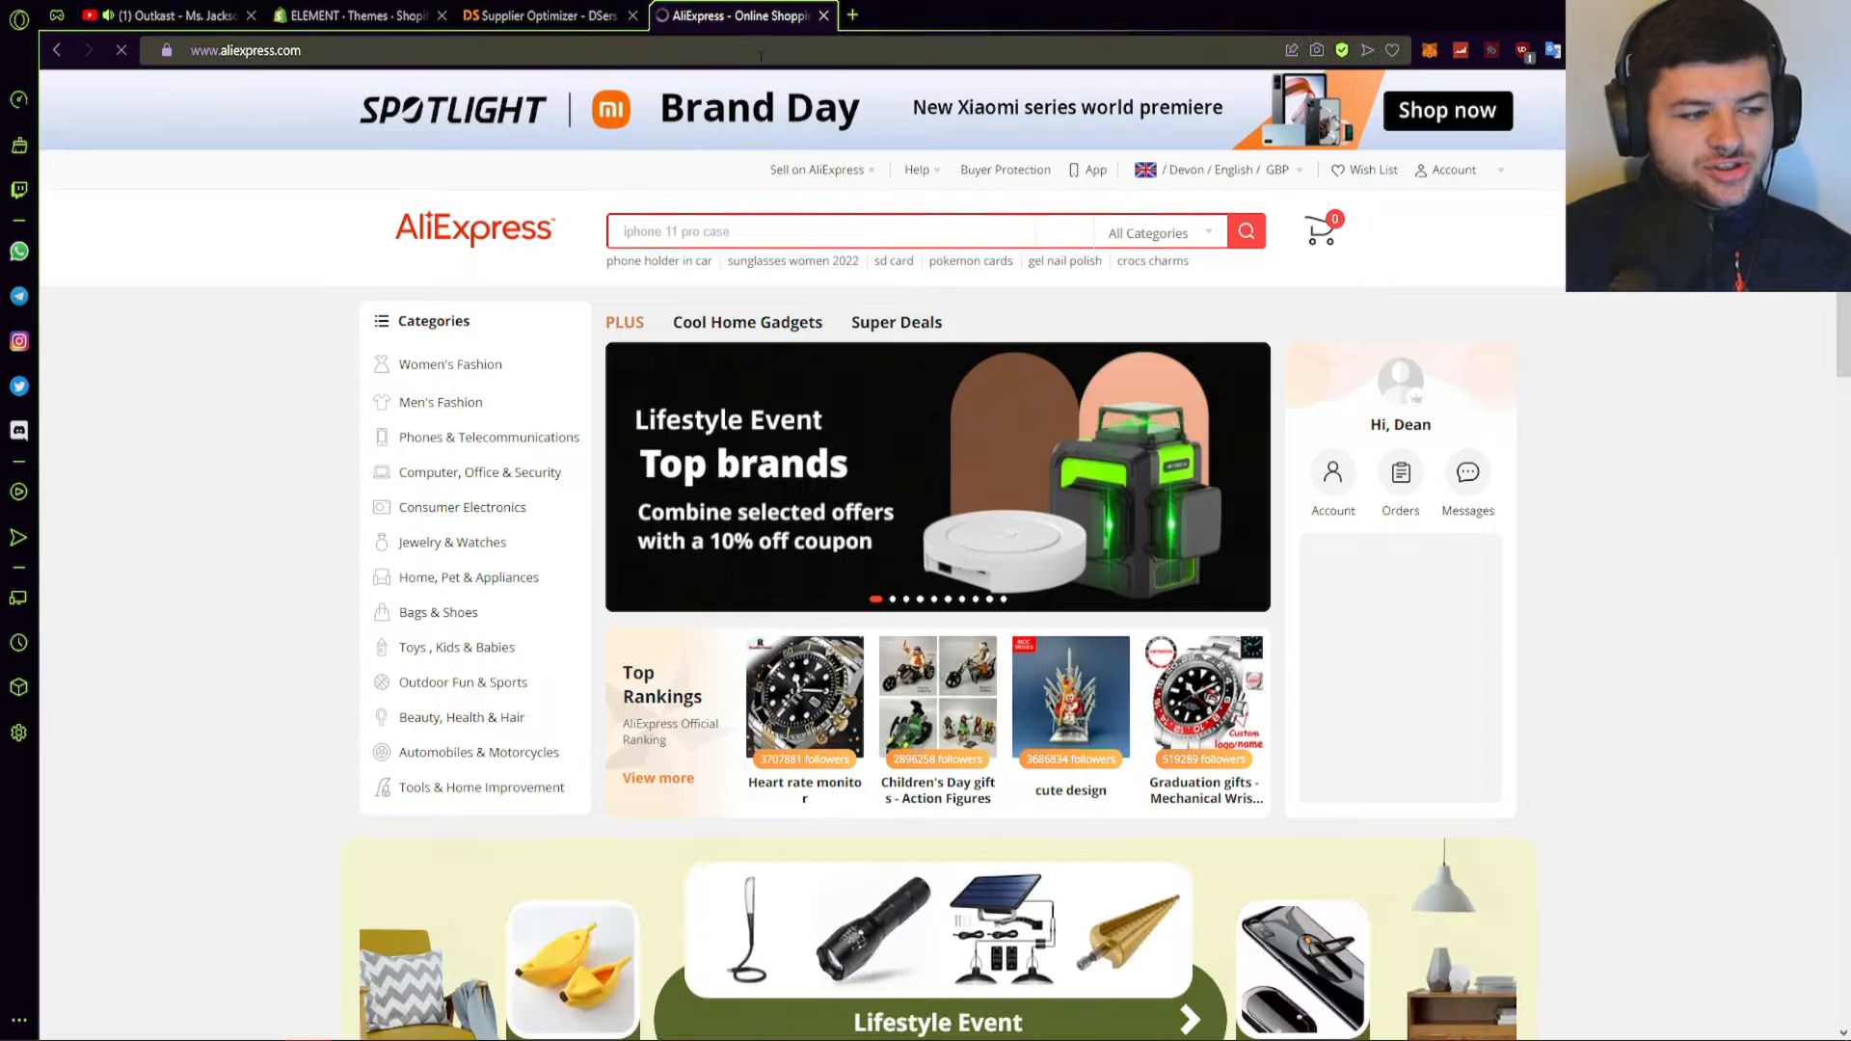
# - Browse the AliExpress home page and search the site for "acne patch"
pyautogui.scroll(-5, 950, 319)
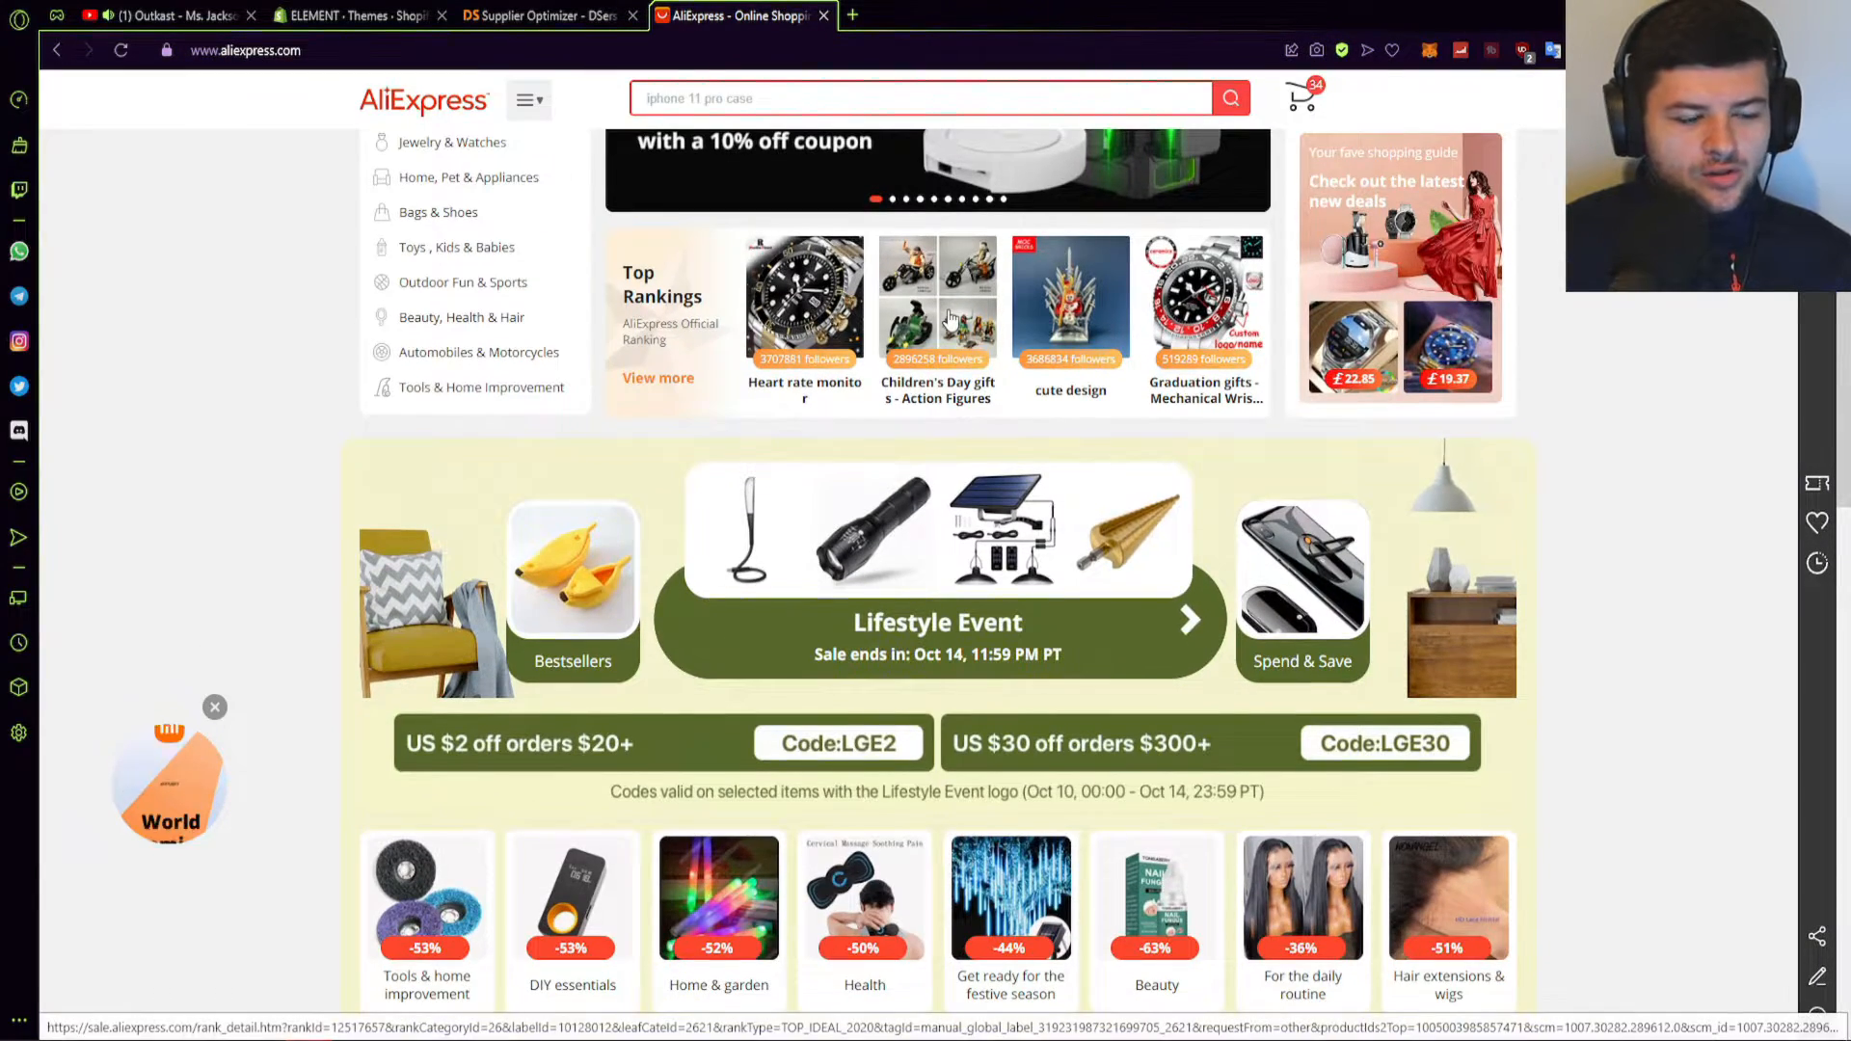
pyautogui.scroll(-2, 955, 328)
pyautogui.scroll(-5, 973, 379)
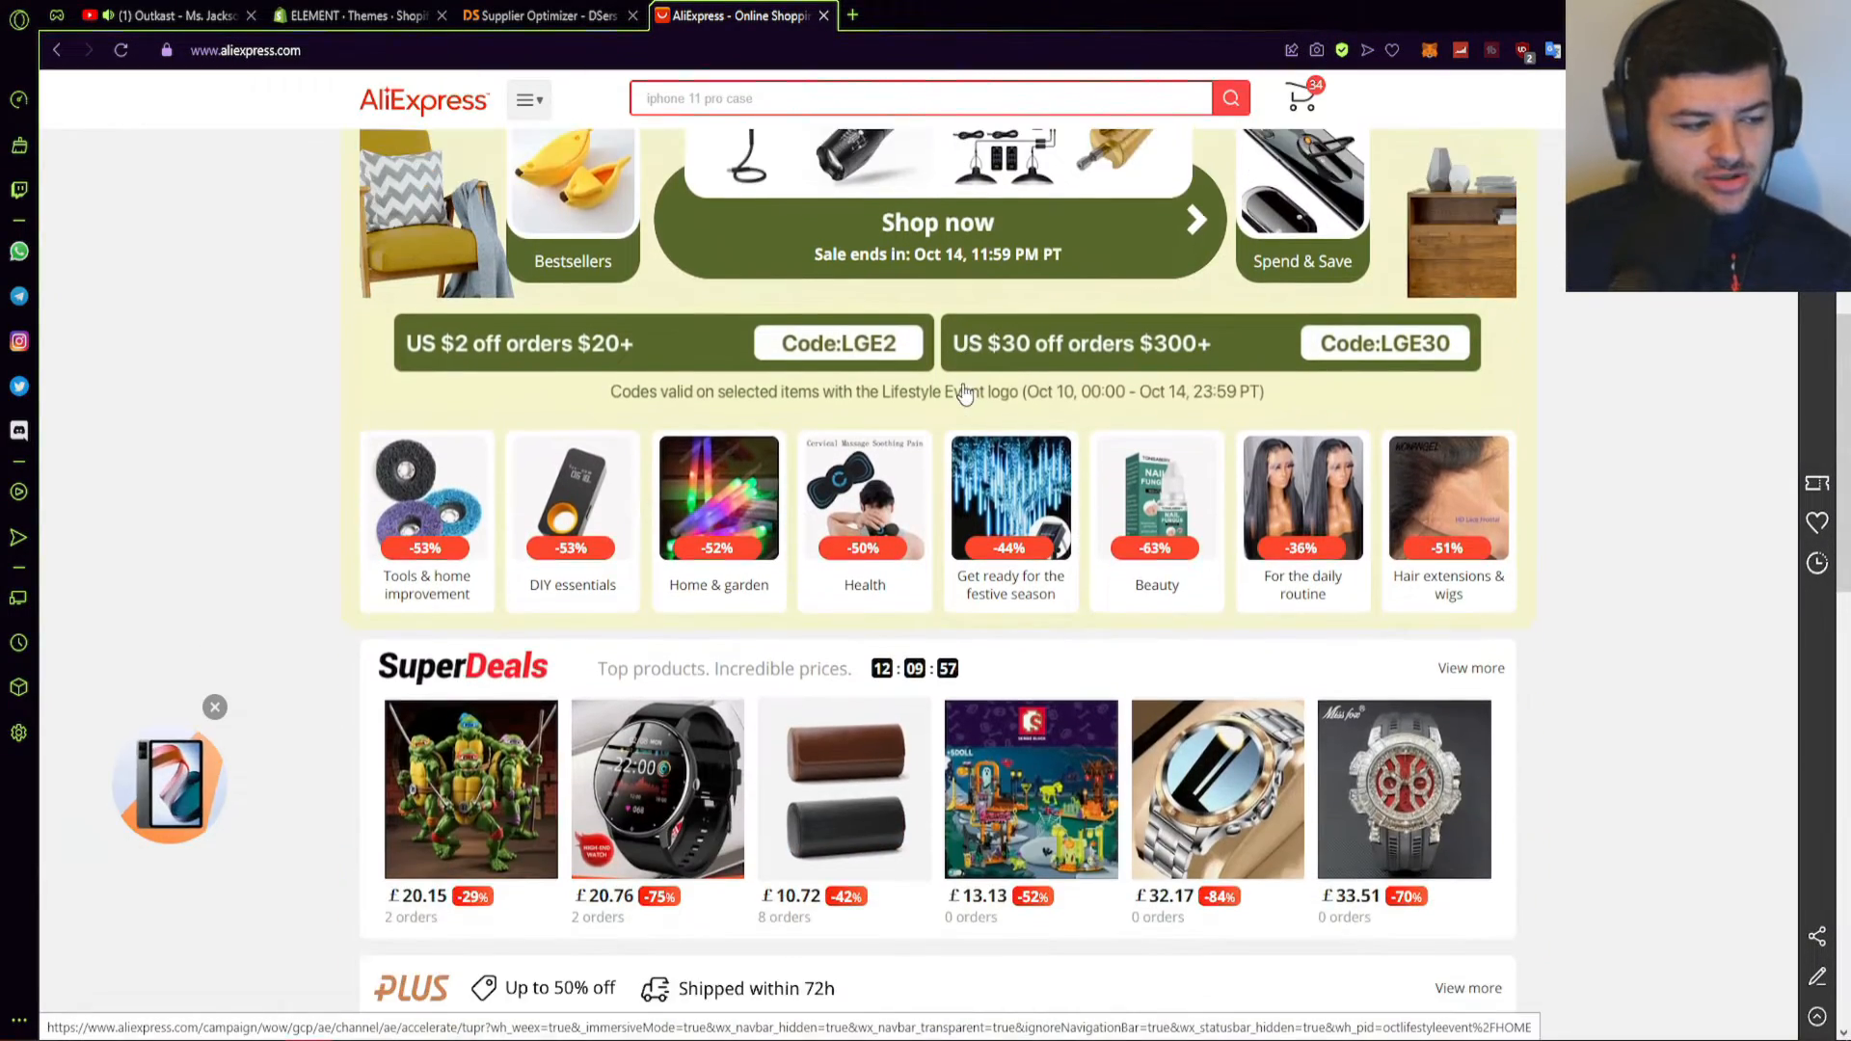
pyautogui.write('acne patch')
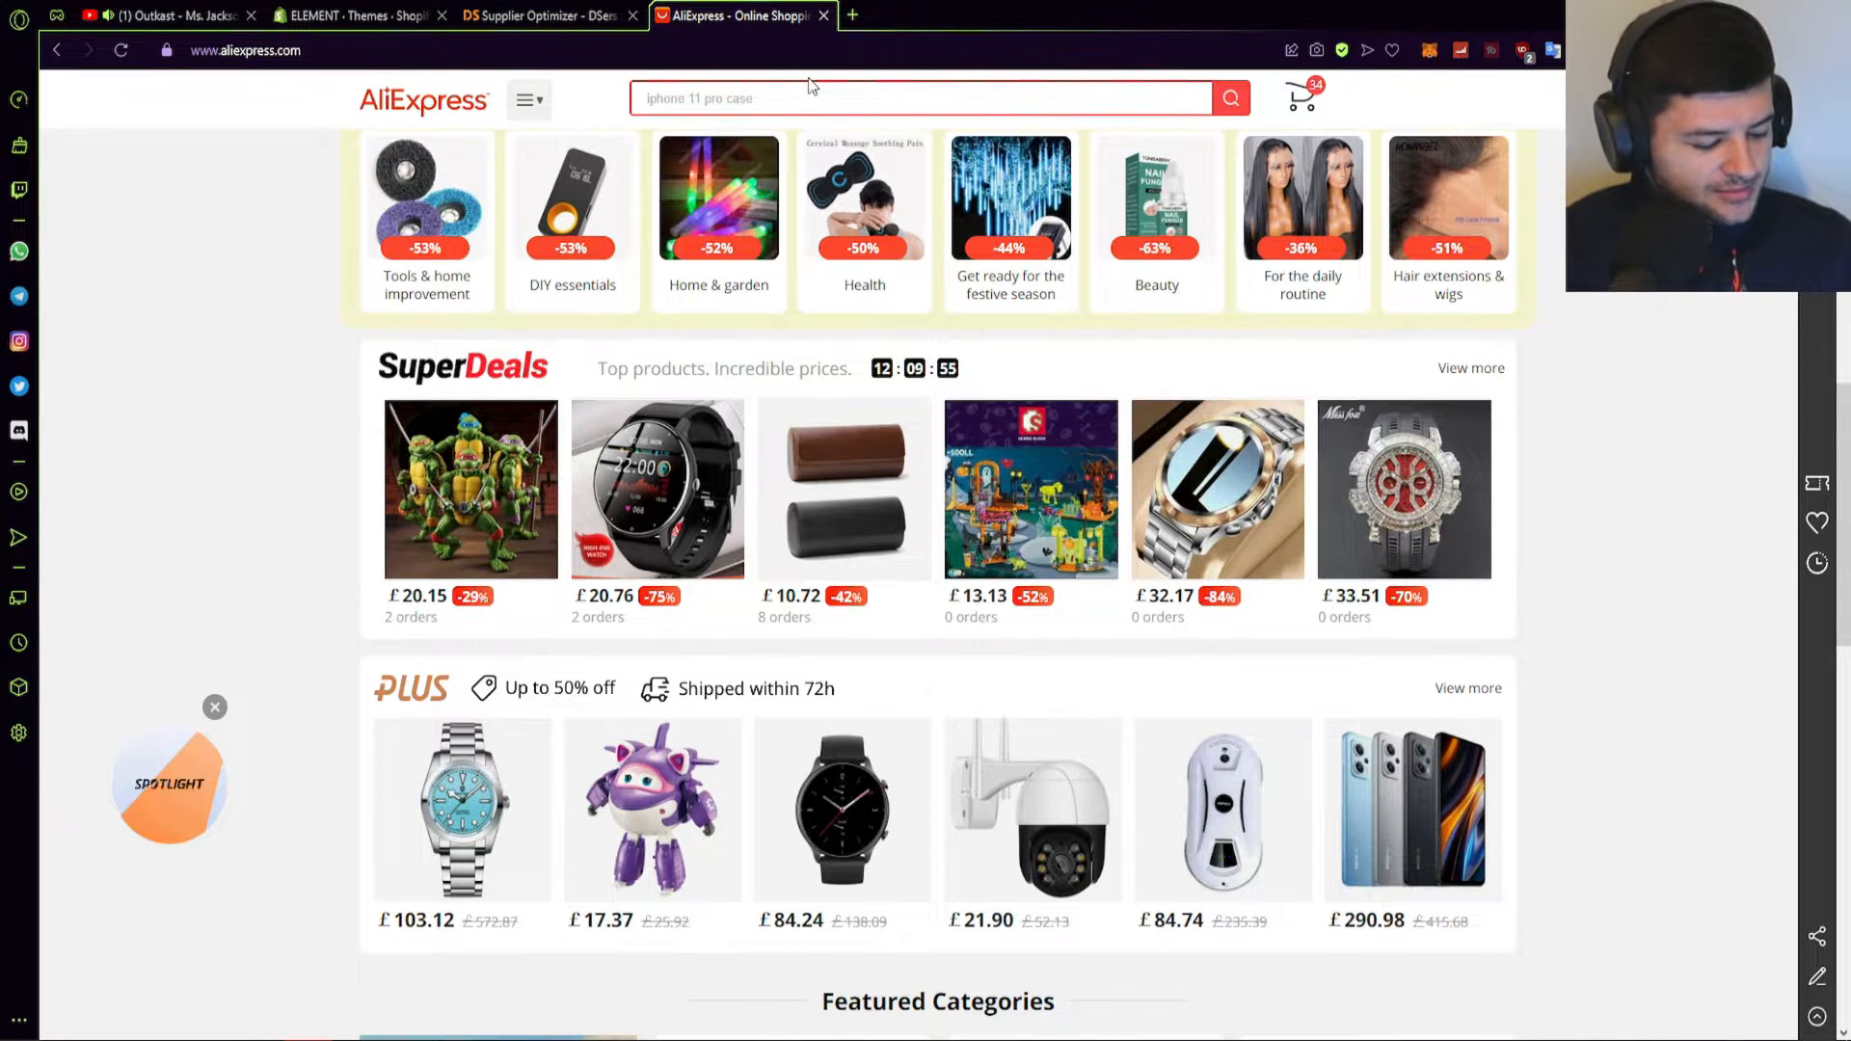
pyautogui.press('Return')
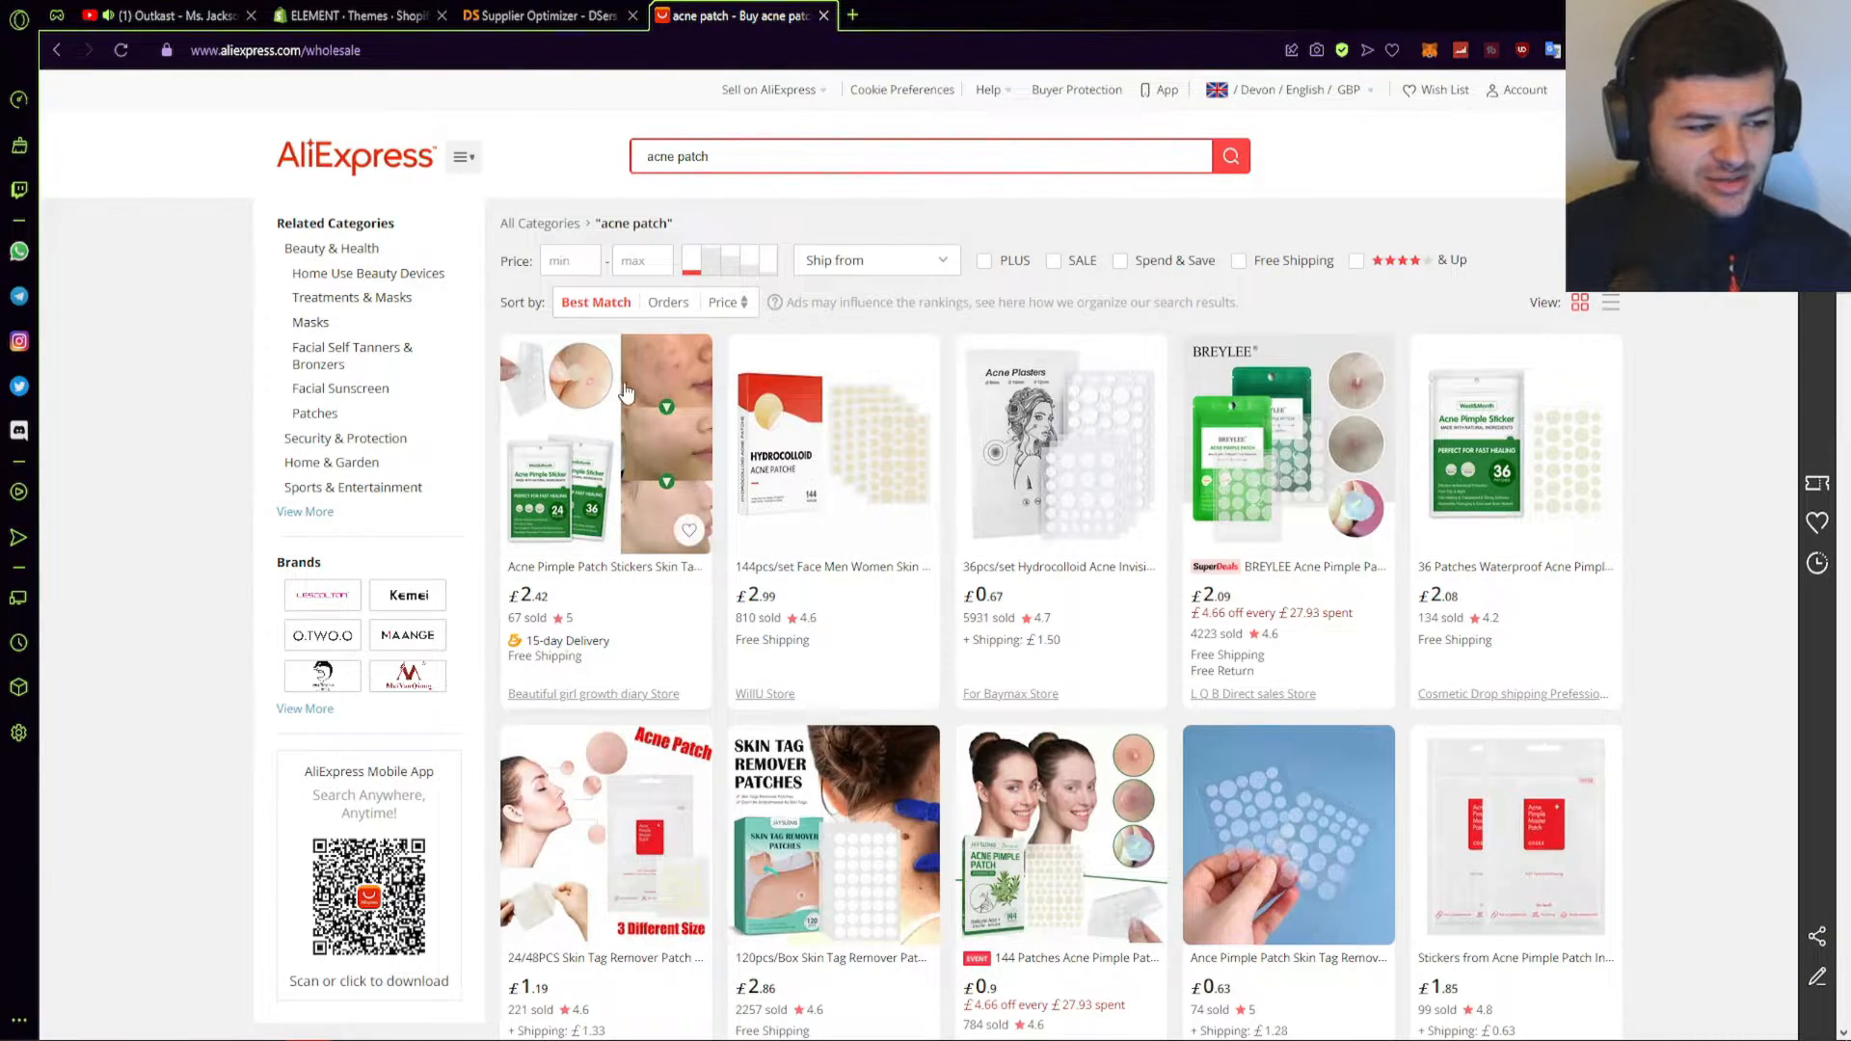
# - Open the 36pcs/set Hydrocolloid Acne patch product, close the search results page, and copy the product's URL
pyautogui.click(1038, 424)
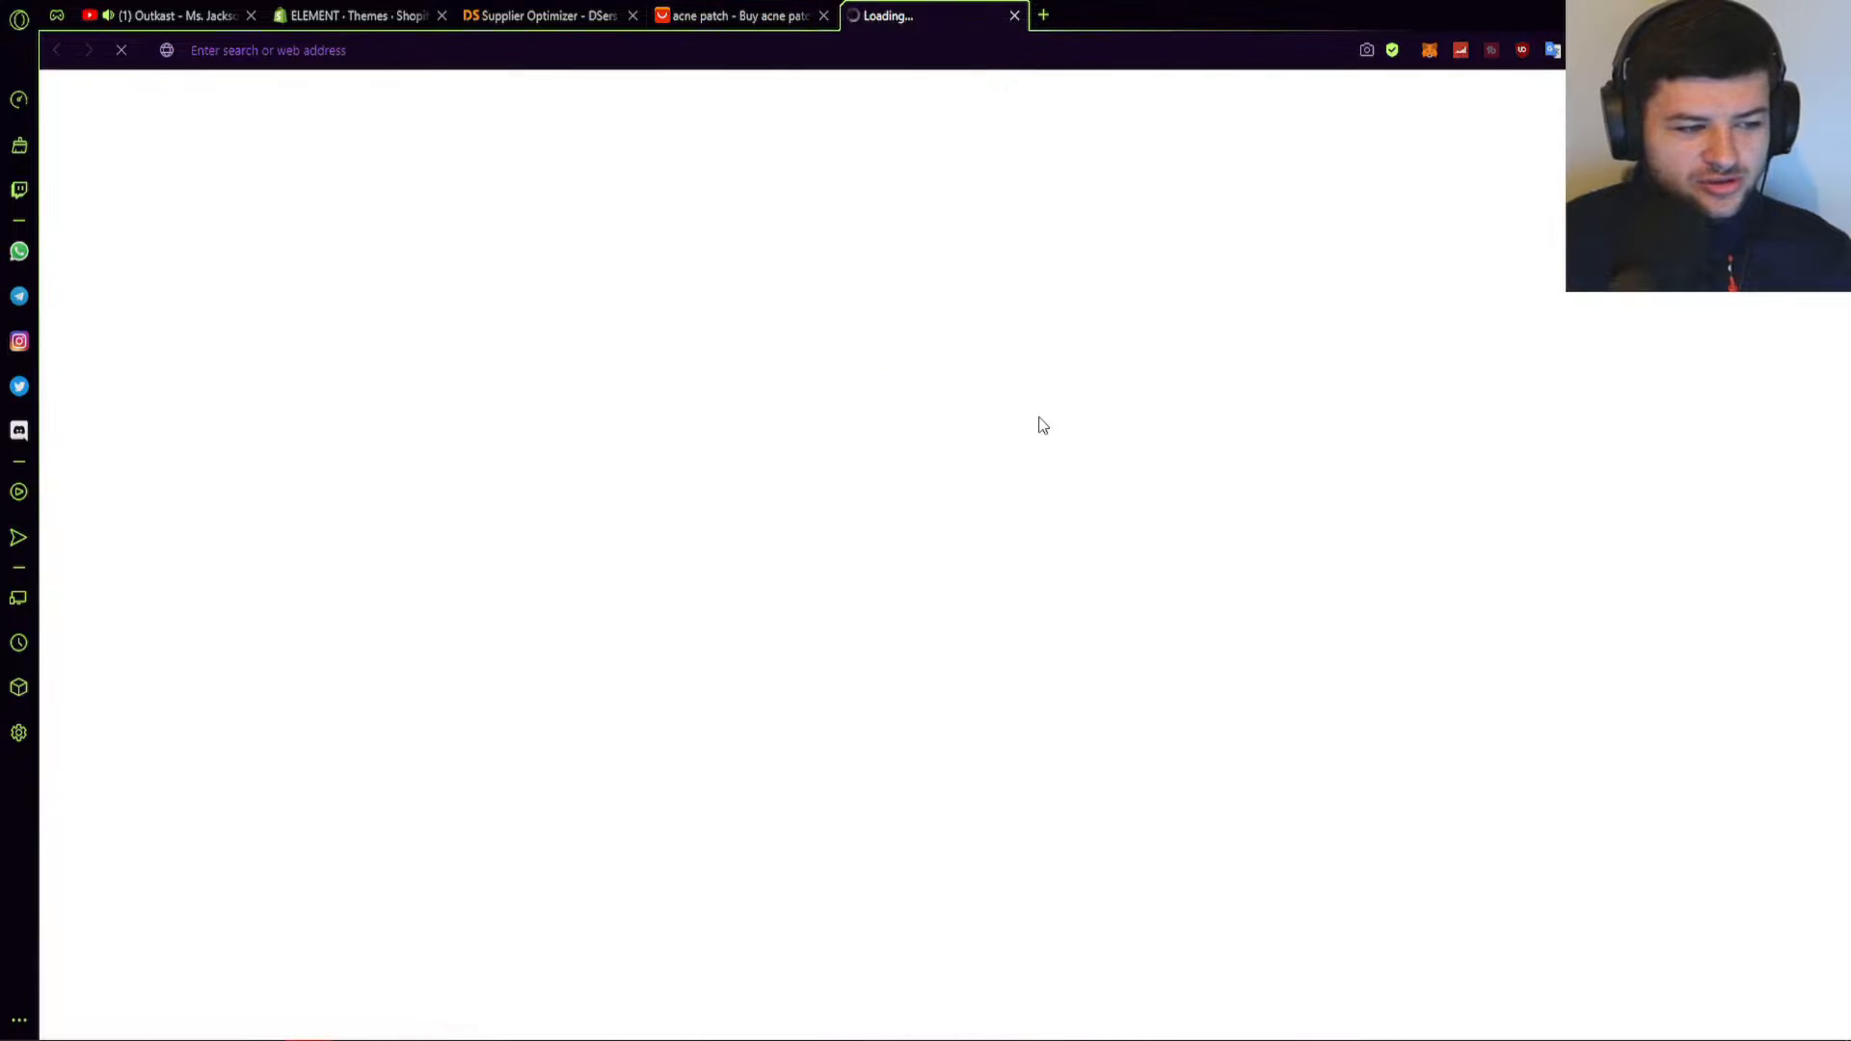
pyautogui.middleClick(704, 11)
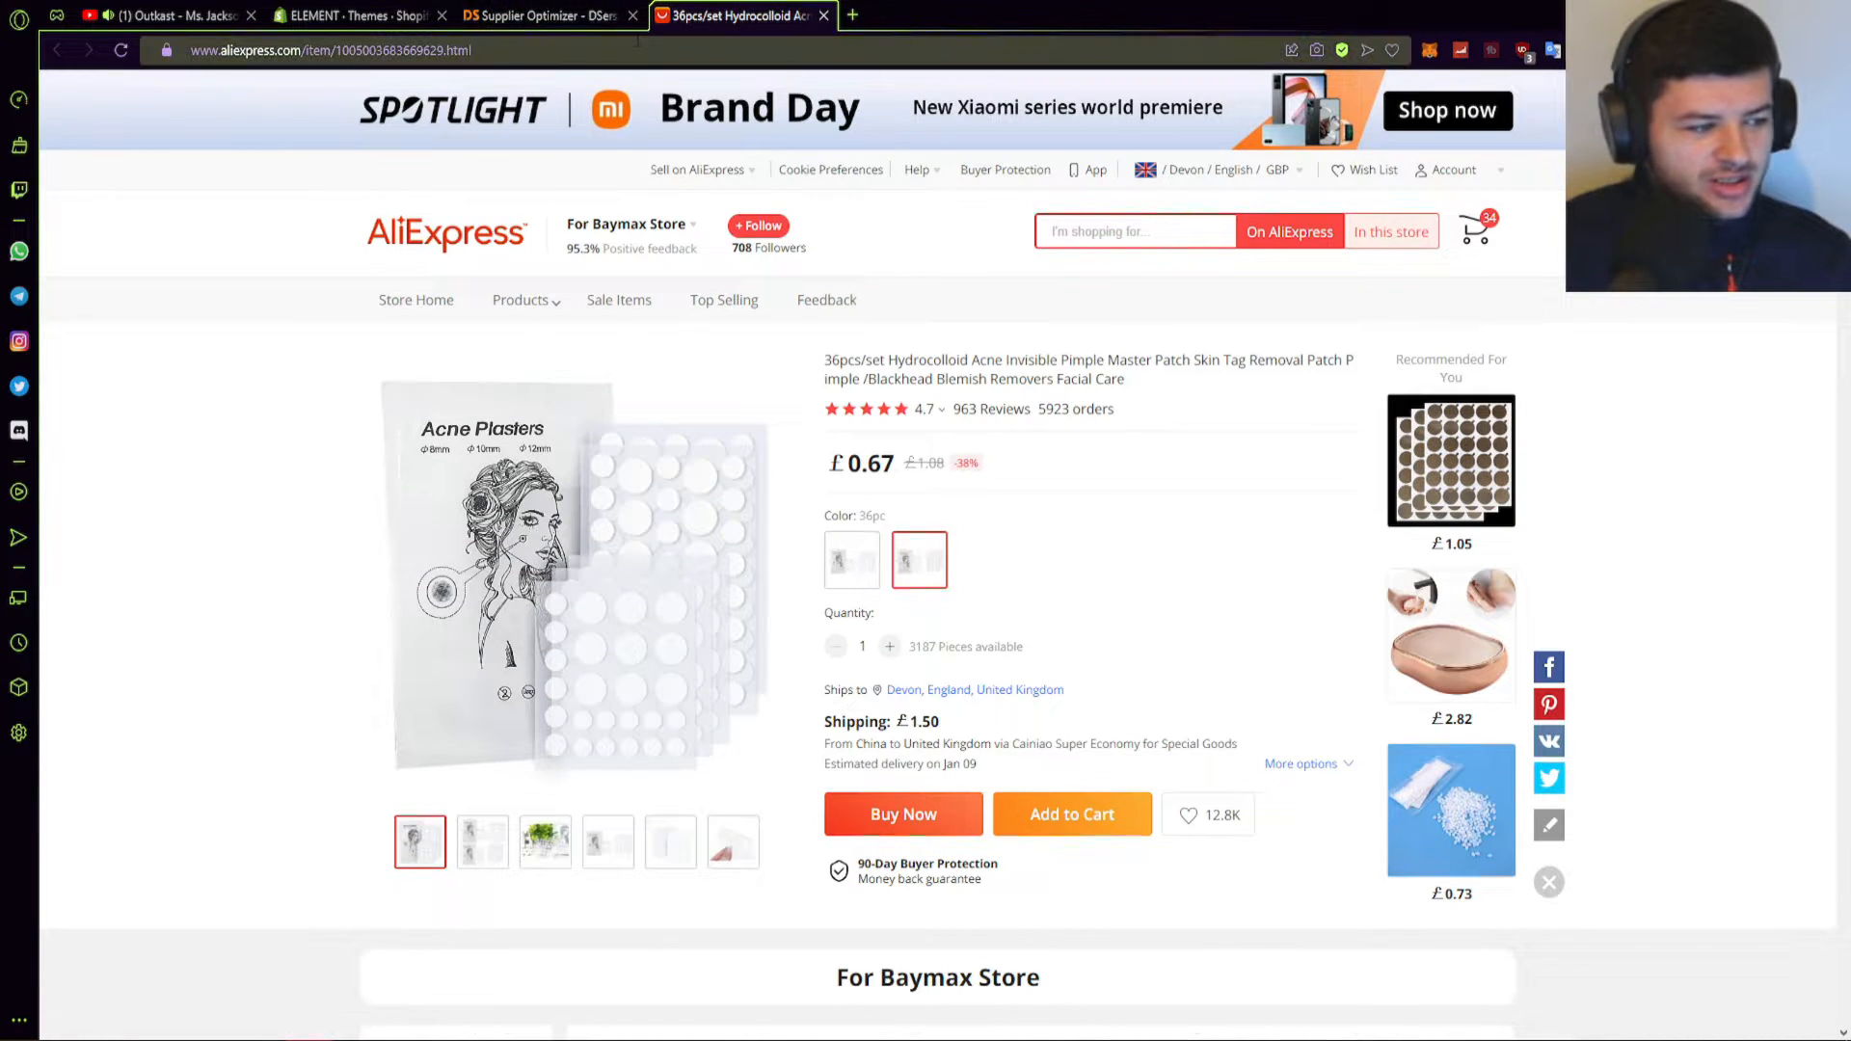
pyautogui.click(617, 48)
pyautogui.hotkey('ctrl', 'x')
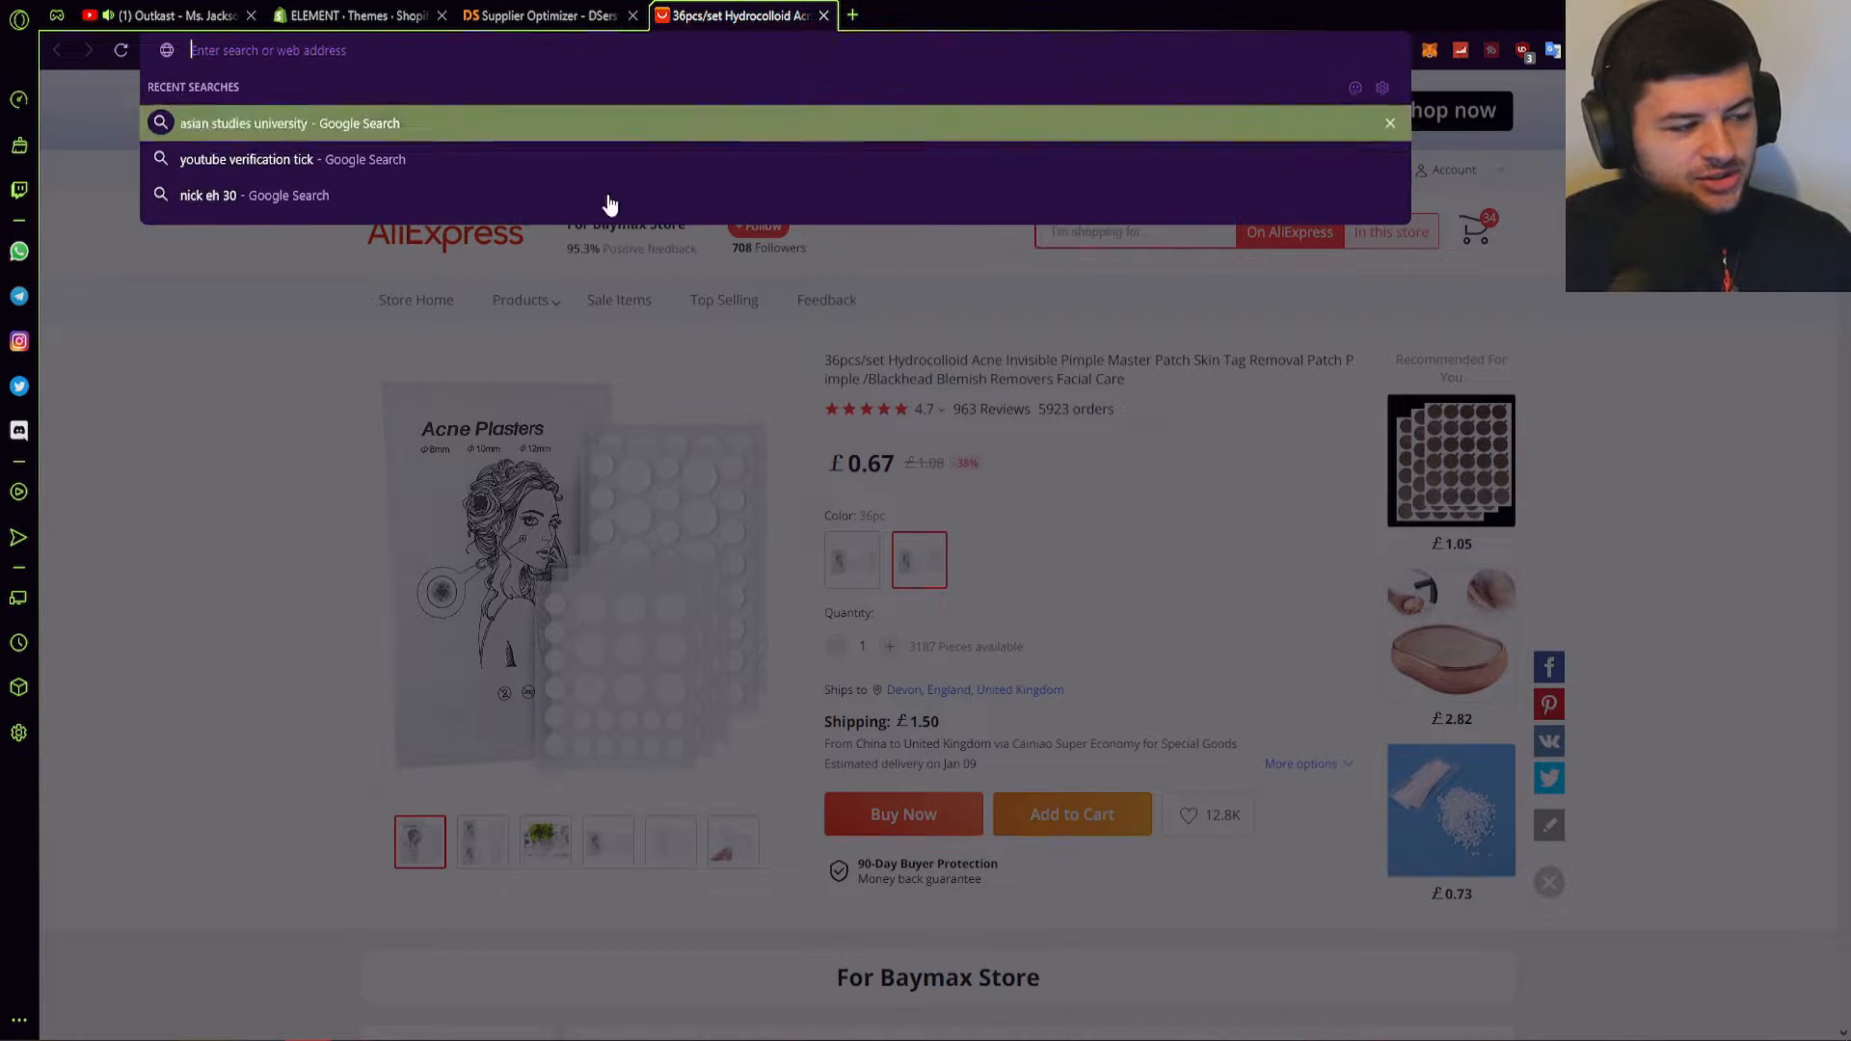
pyautogui.click(622, 256)
# - Switch to DSers and search the Supplier Optimizer for similar products using the copied acne patch URL
pyautogui.click(596, 15)
pyautogui.click(1008, 357)
pyautogui.hotkey('ctrl', 'v')
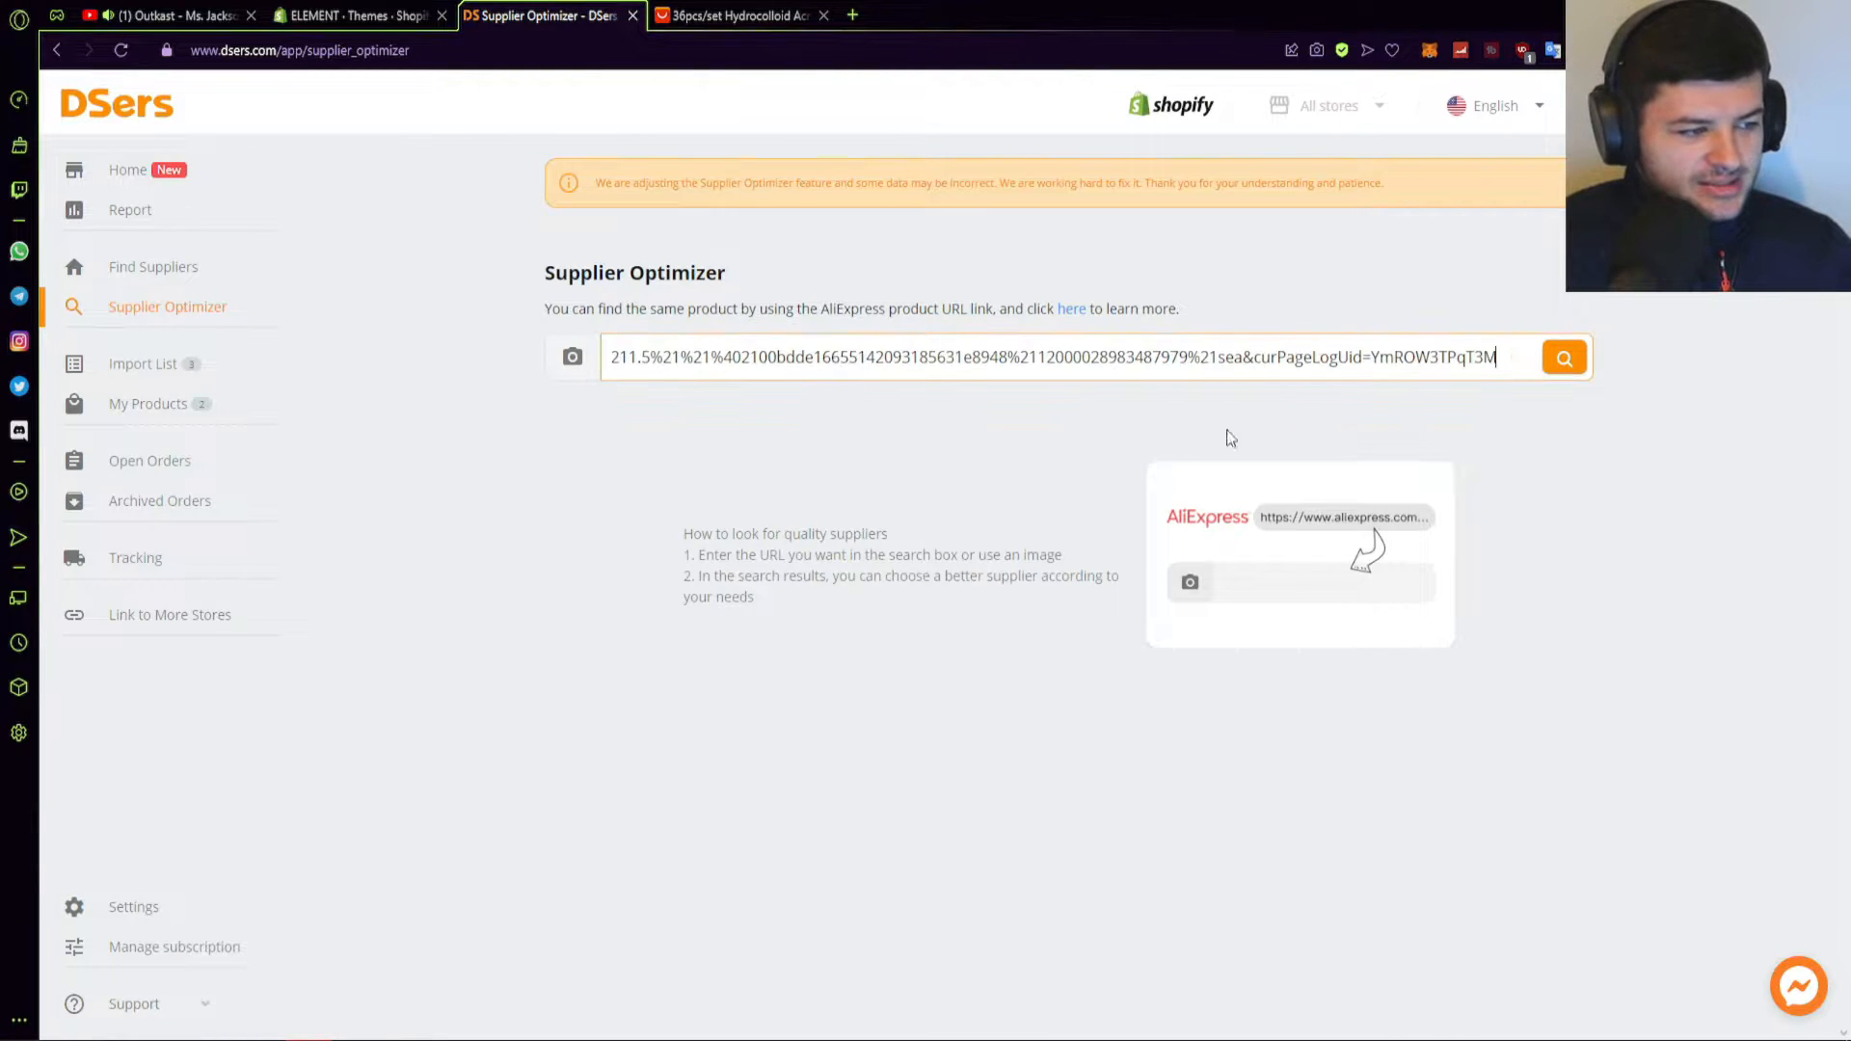
pyautogui.click(1563, 359)
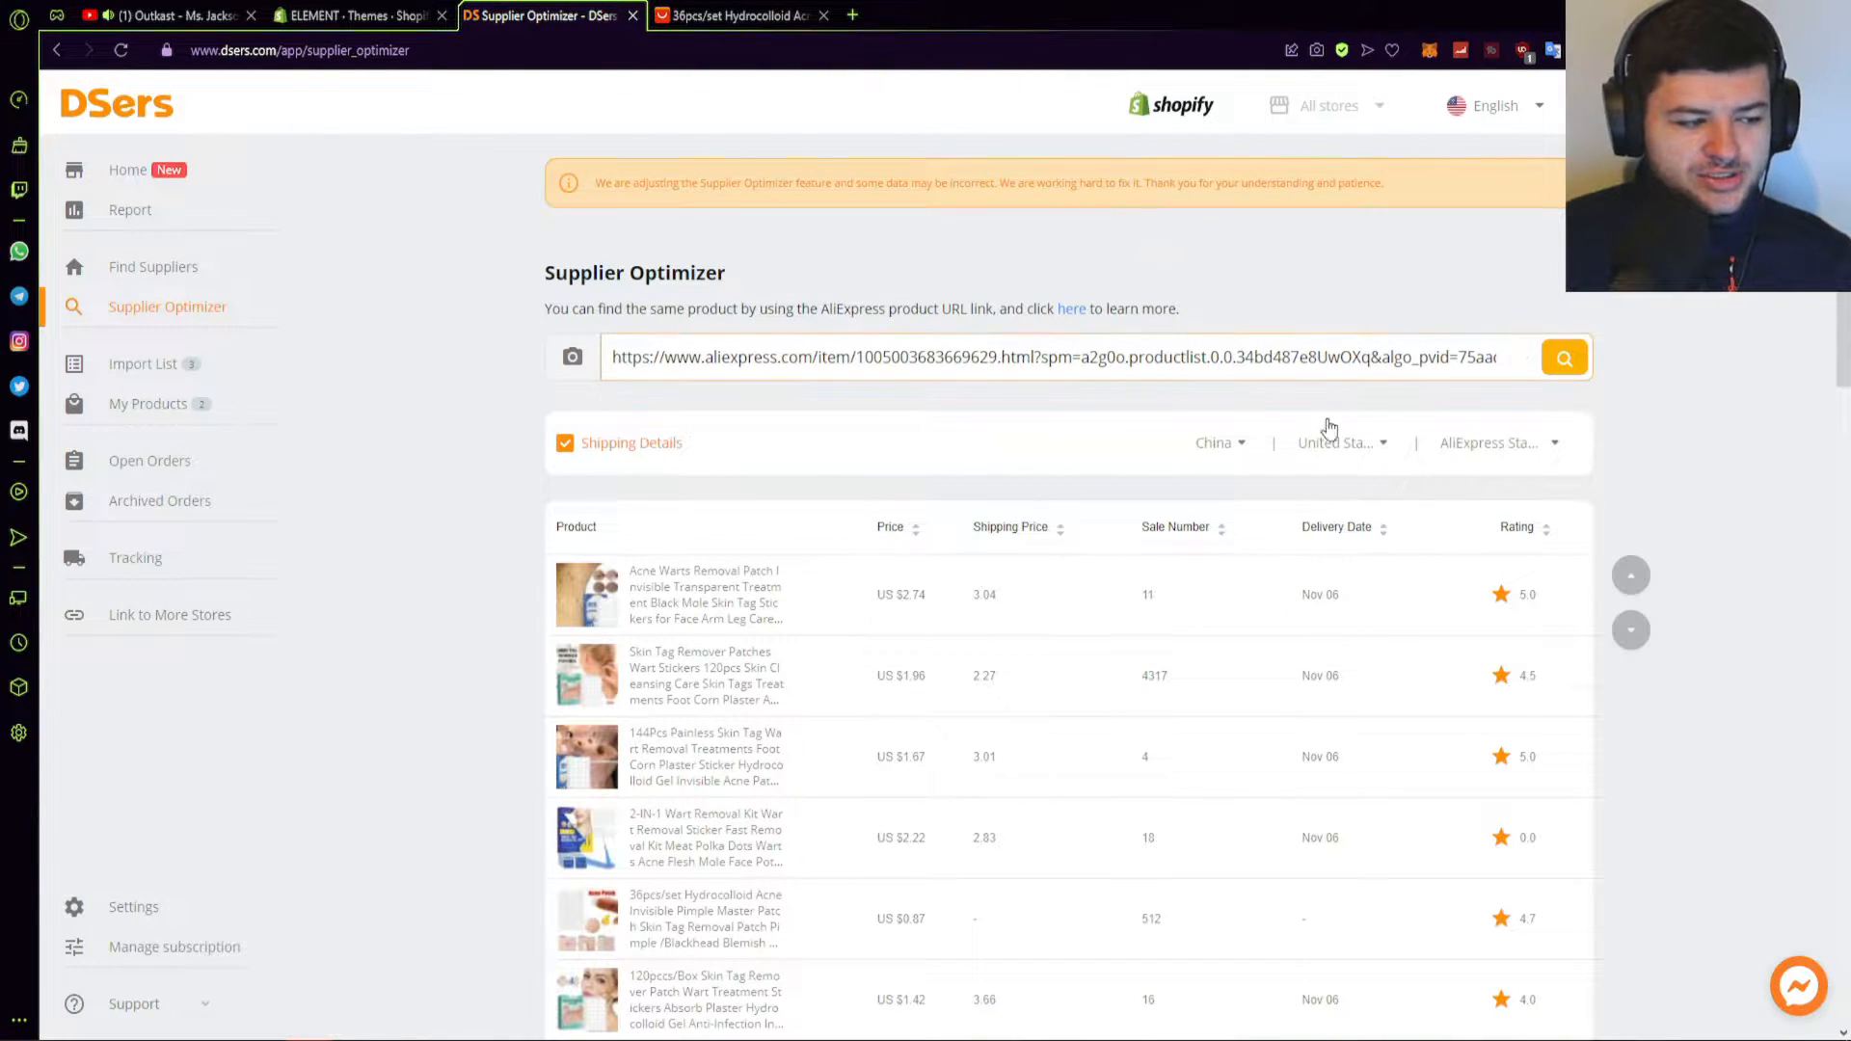
# - Compare the supplier results, checking the Skin Tag Remover Patches 120pcs product page on AliExpress and closing it again
pyautogui.scroll(-2, 1279, 502)
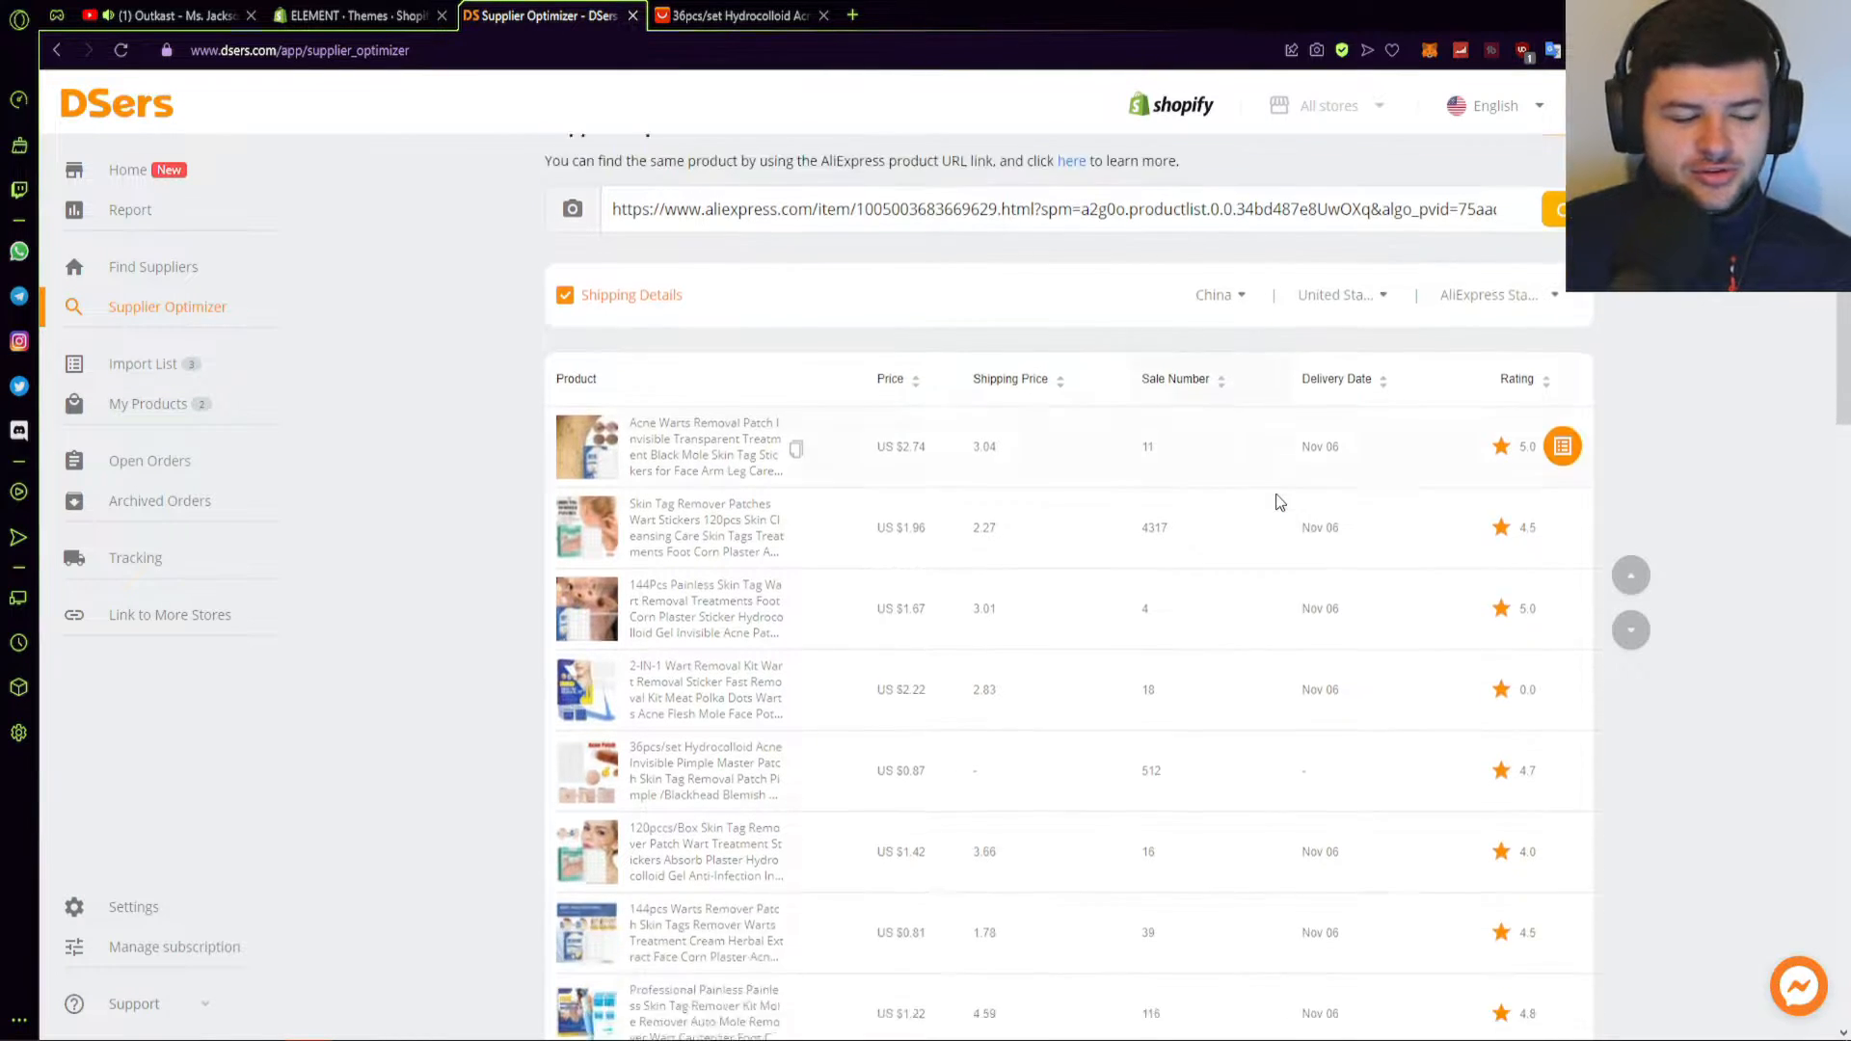
pyautogui.scroll(-2, 1278, 503)
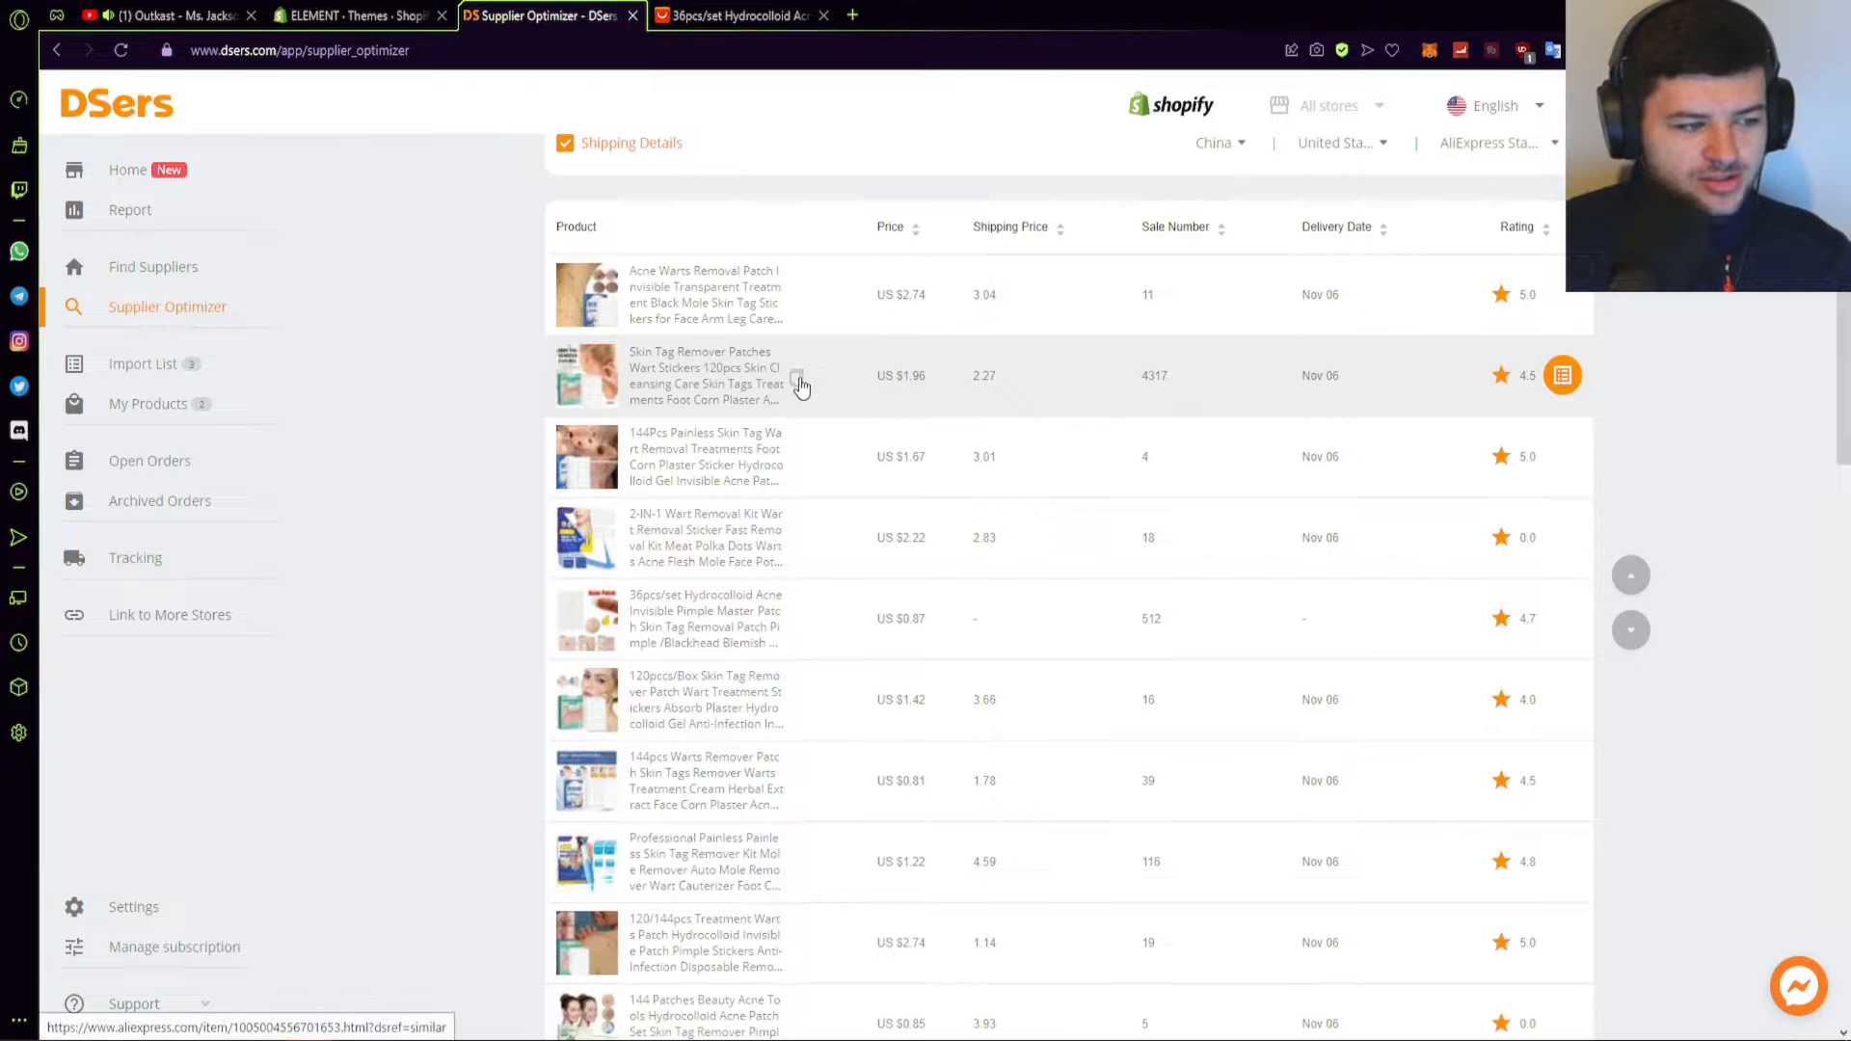
pyautogui.click(651, 376)
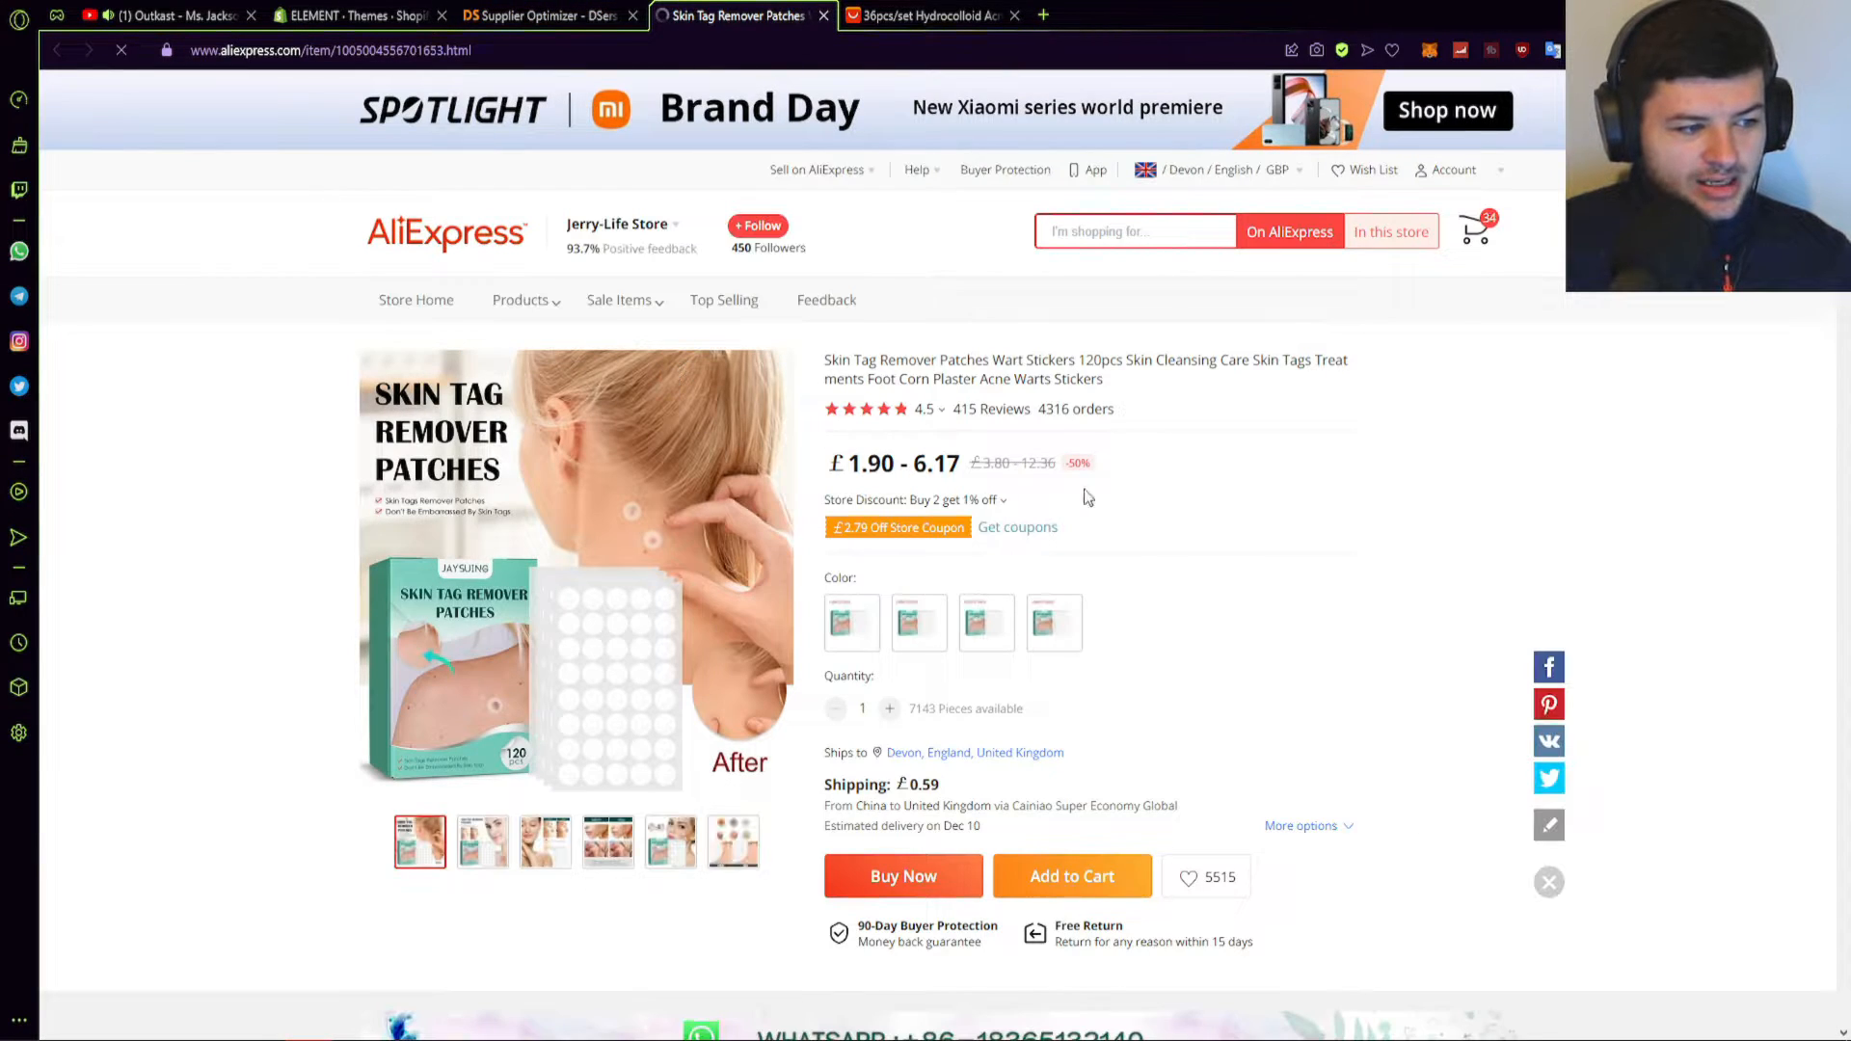
pyautogui.hotkey('ctrl', 'w')
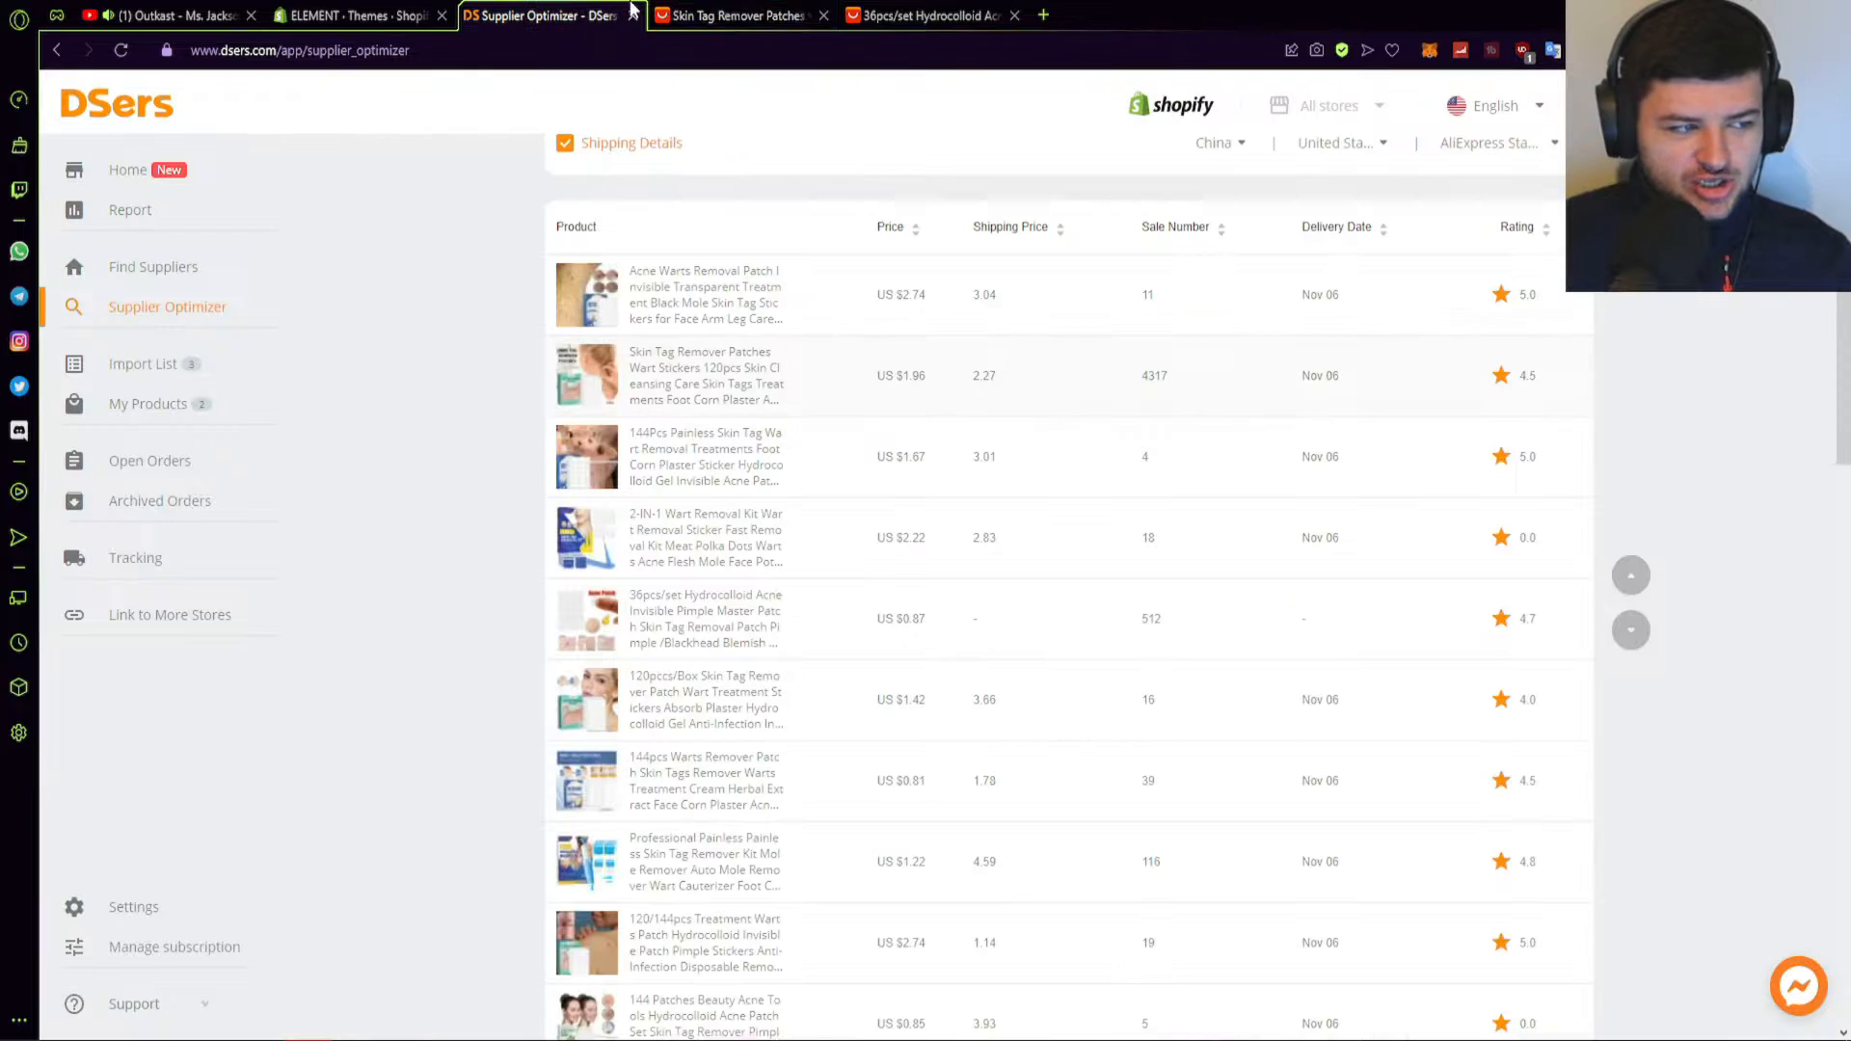
pyautogui.scroll(-3, 772, 463)
pyautogui.scroll(-5, 761, 479)
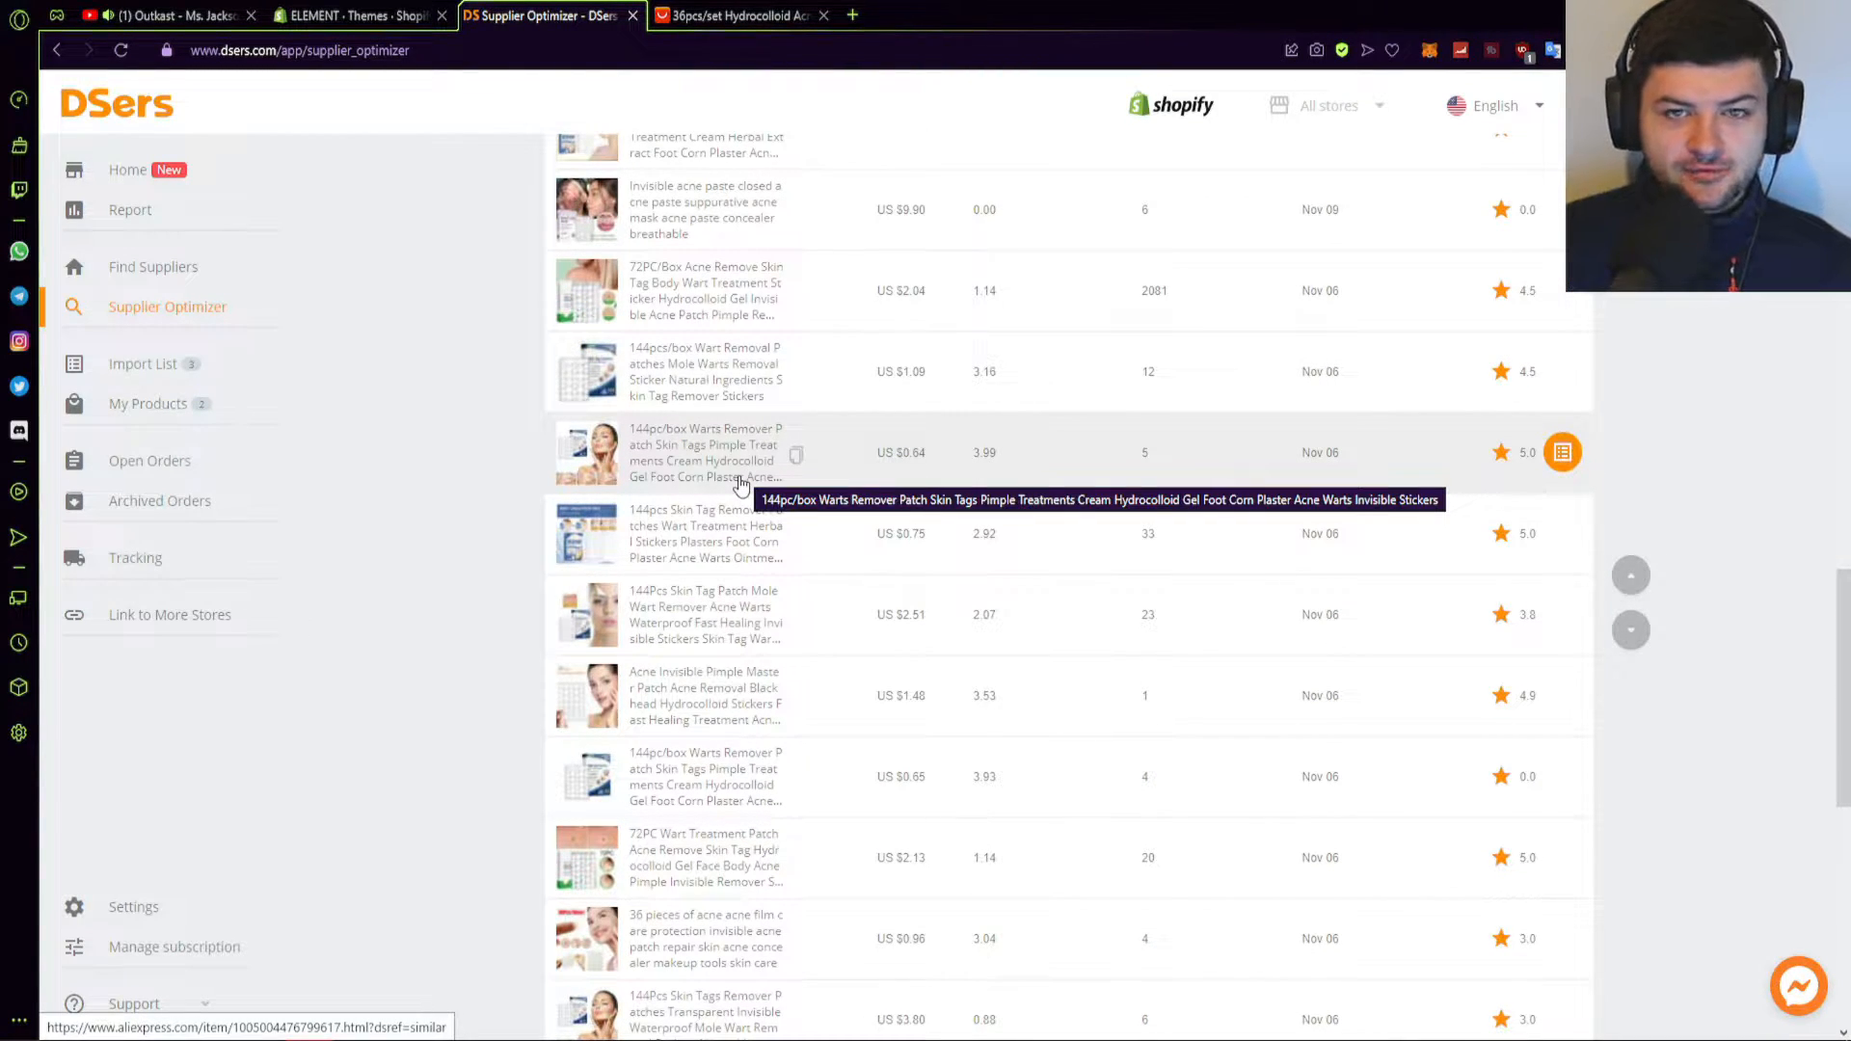
# - Try sorting the Supplier Optimizer results by sale number and by shipping price
pyautogui.scroll(10, 713, 579)
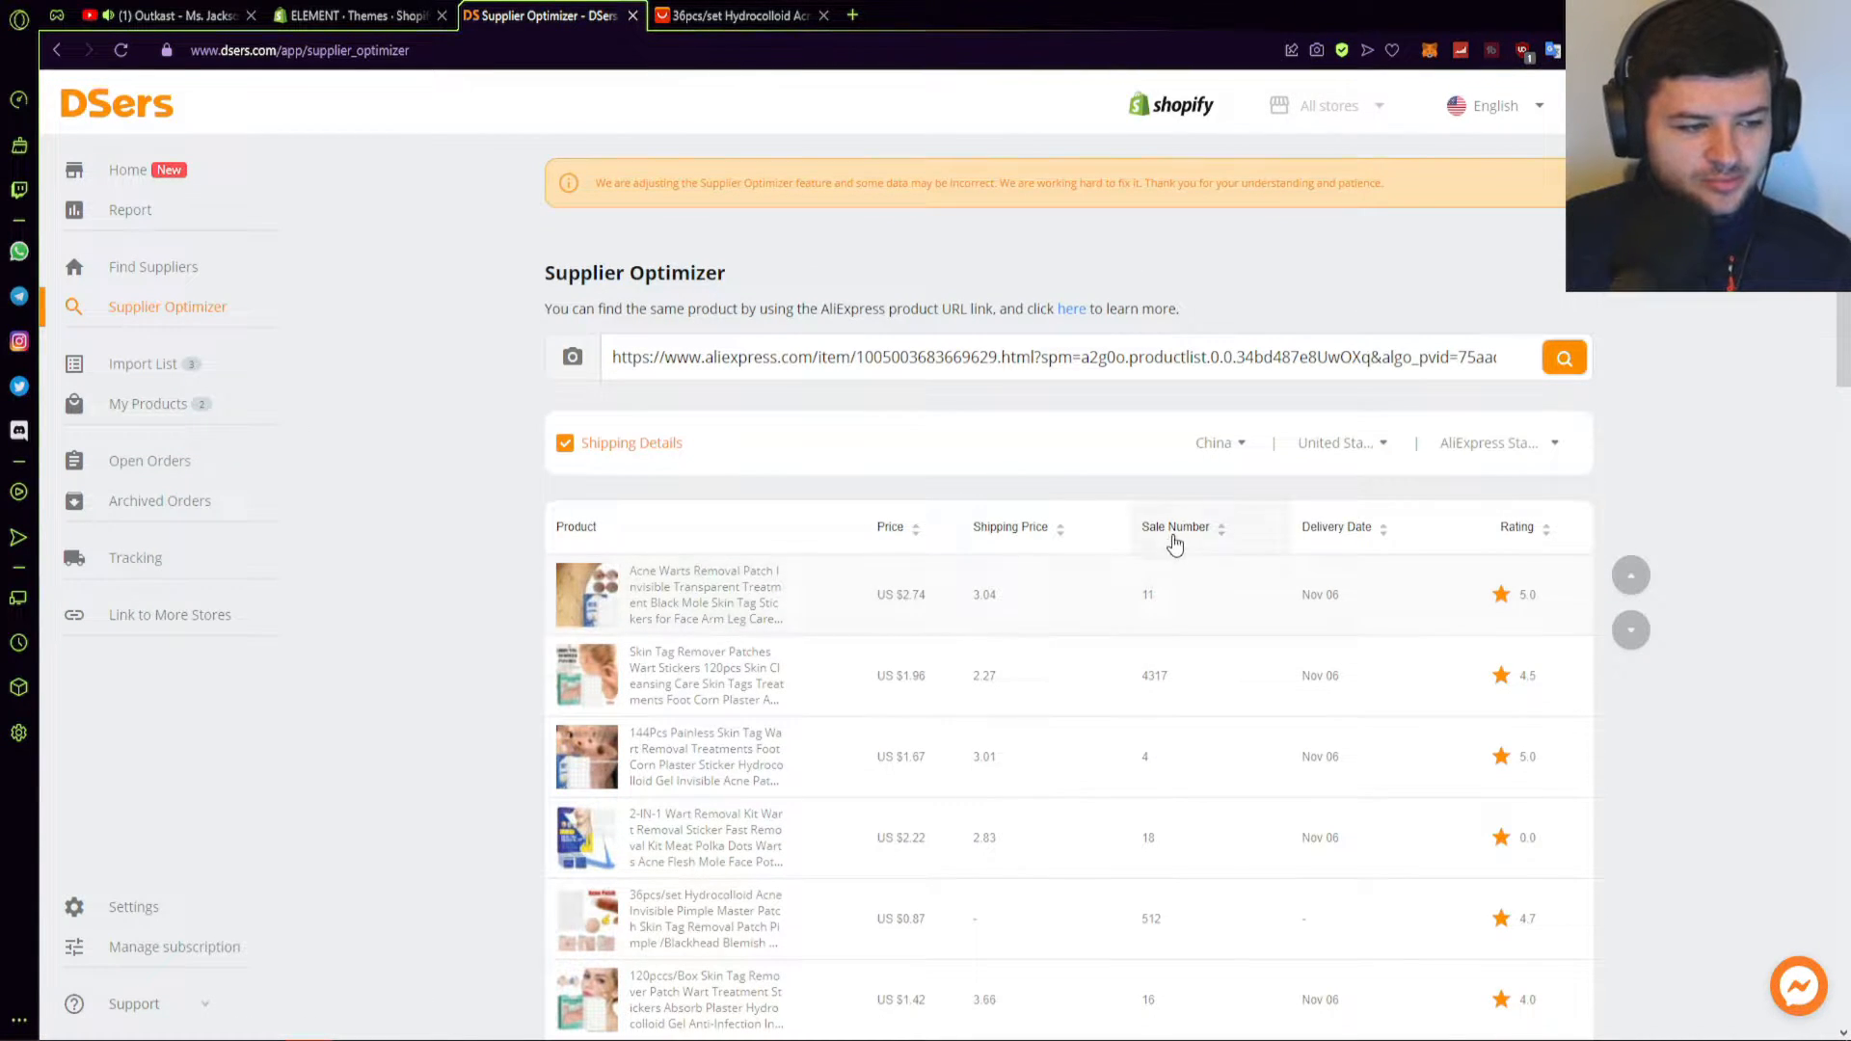
pyautogui.click(1171, 531)
pyautogui.click(1000, 540)
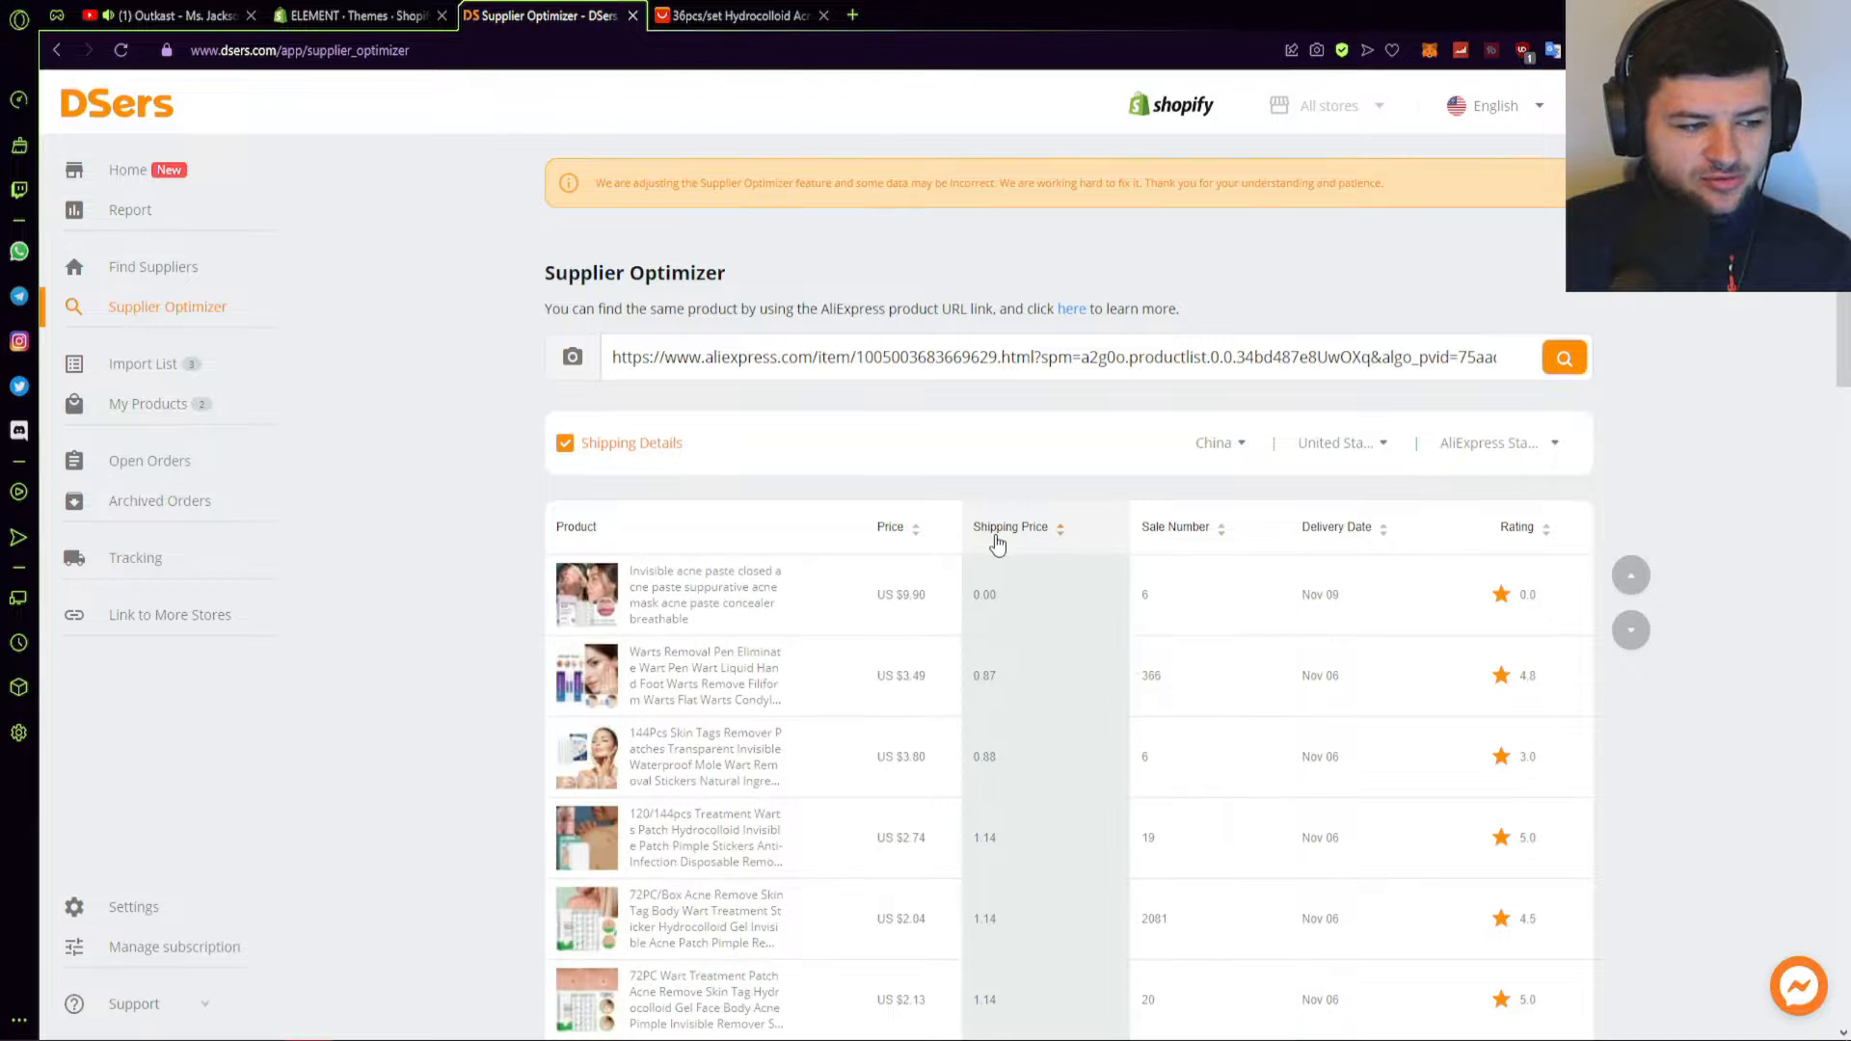
pyautogui.click(995, 532)
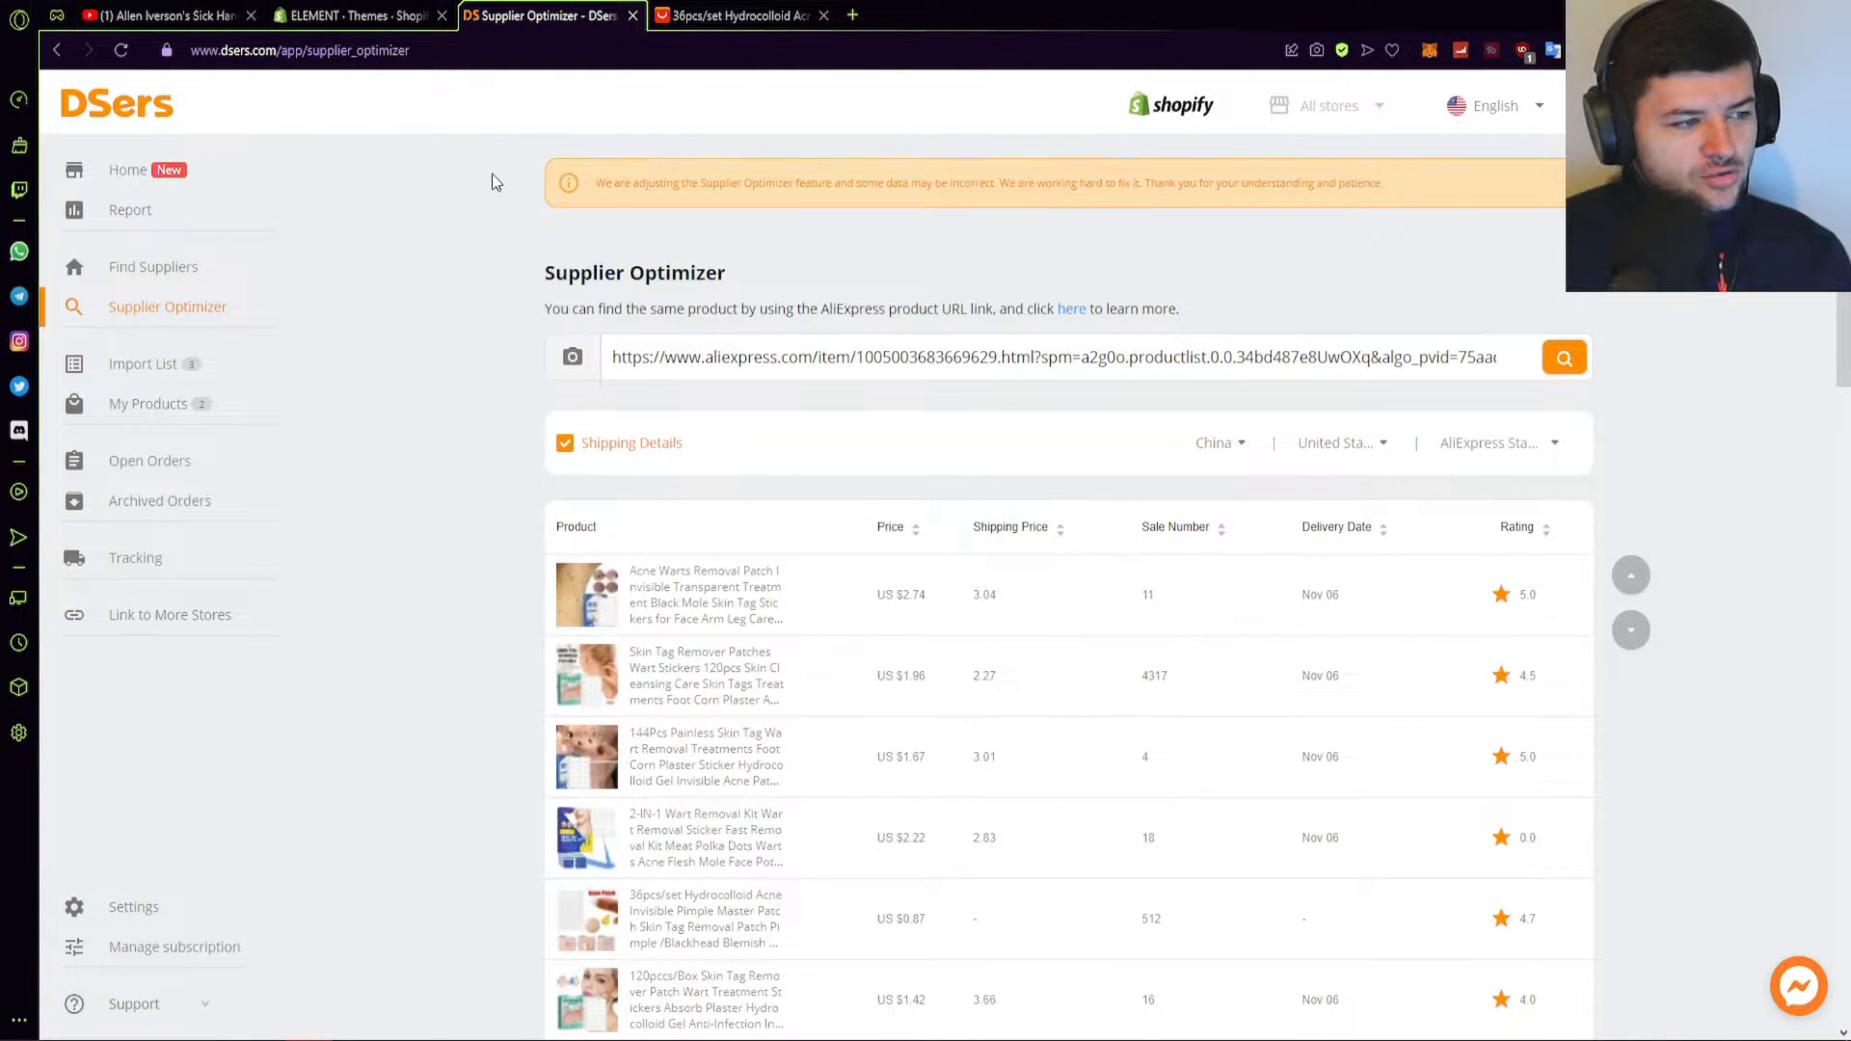
# - Open the import list of supplier products to view the imported items
pyautogui.click(169, 364)
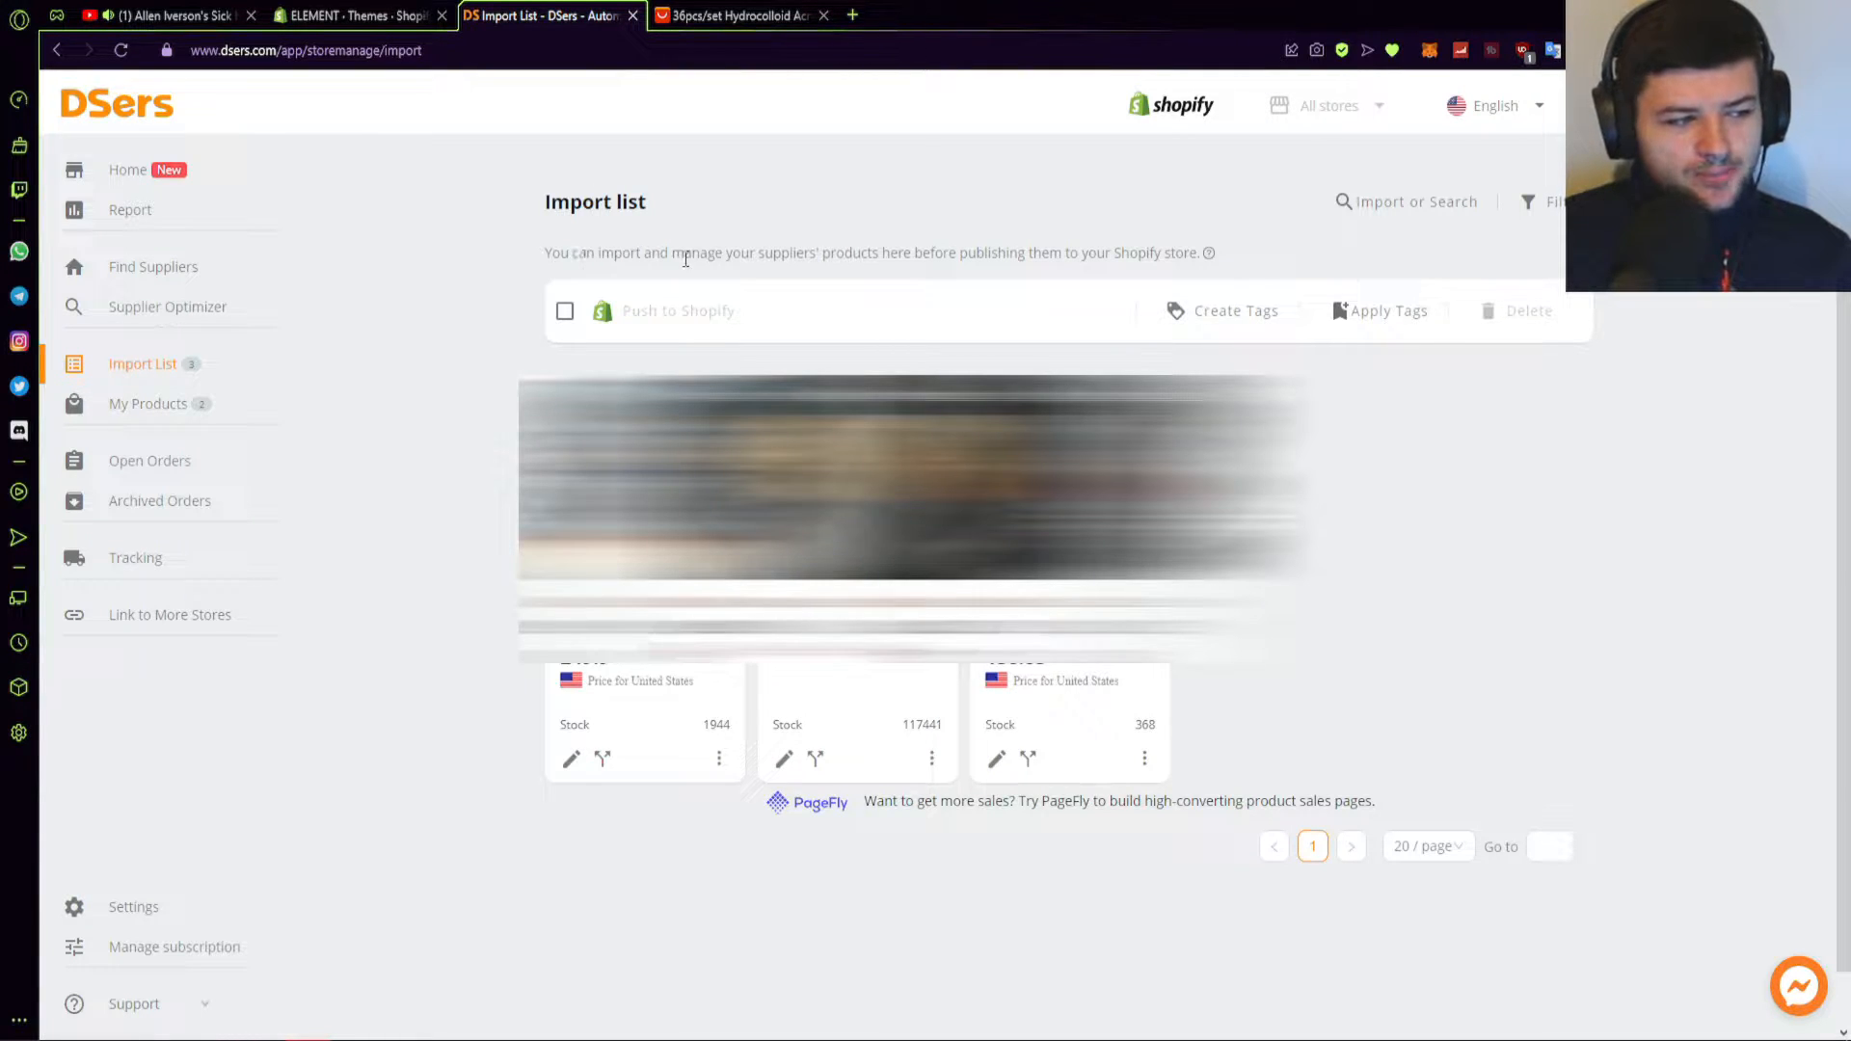
# - Import the 36pcs/set Hydrocolloid Acne patch product into the import list using its copied AliExpress URL
pyautogui.rightClick(685, 258)
pyautogui.click(593, 186)
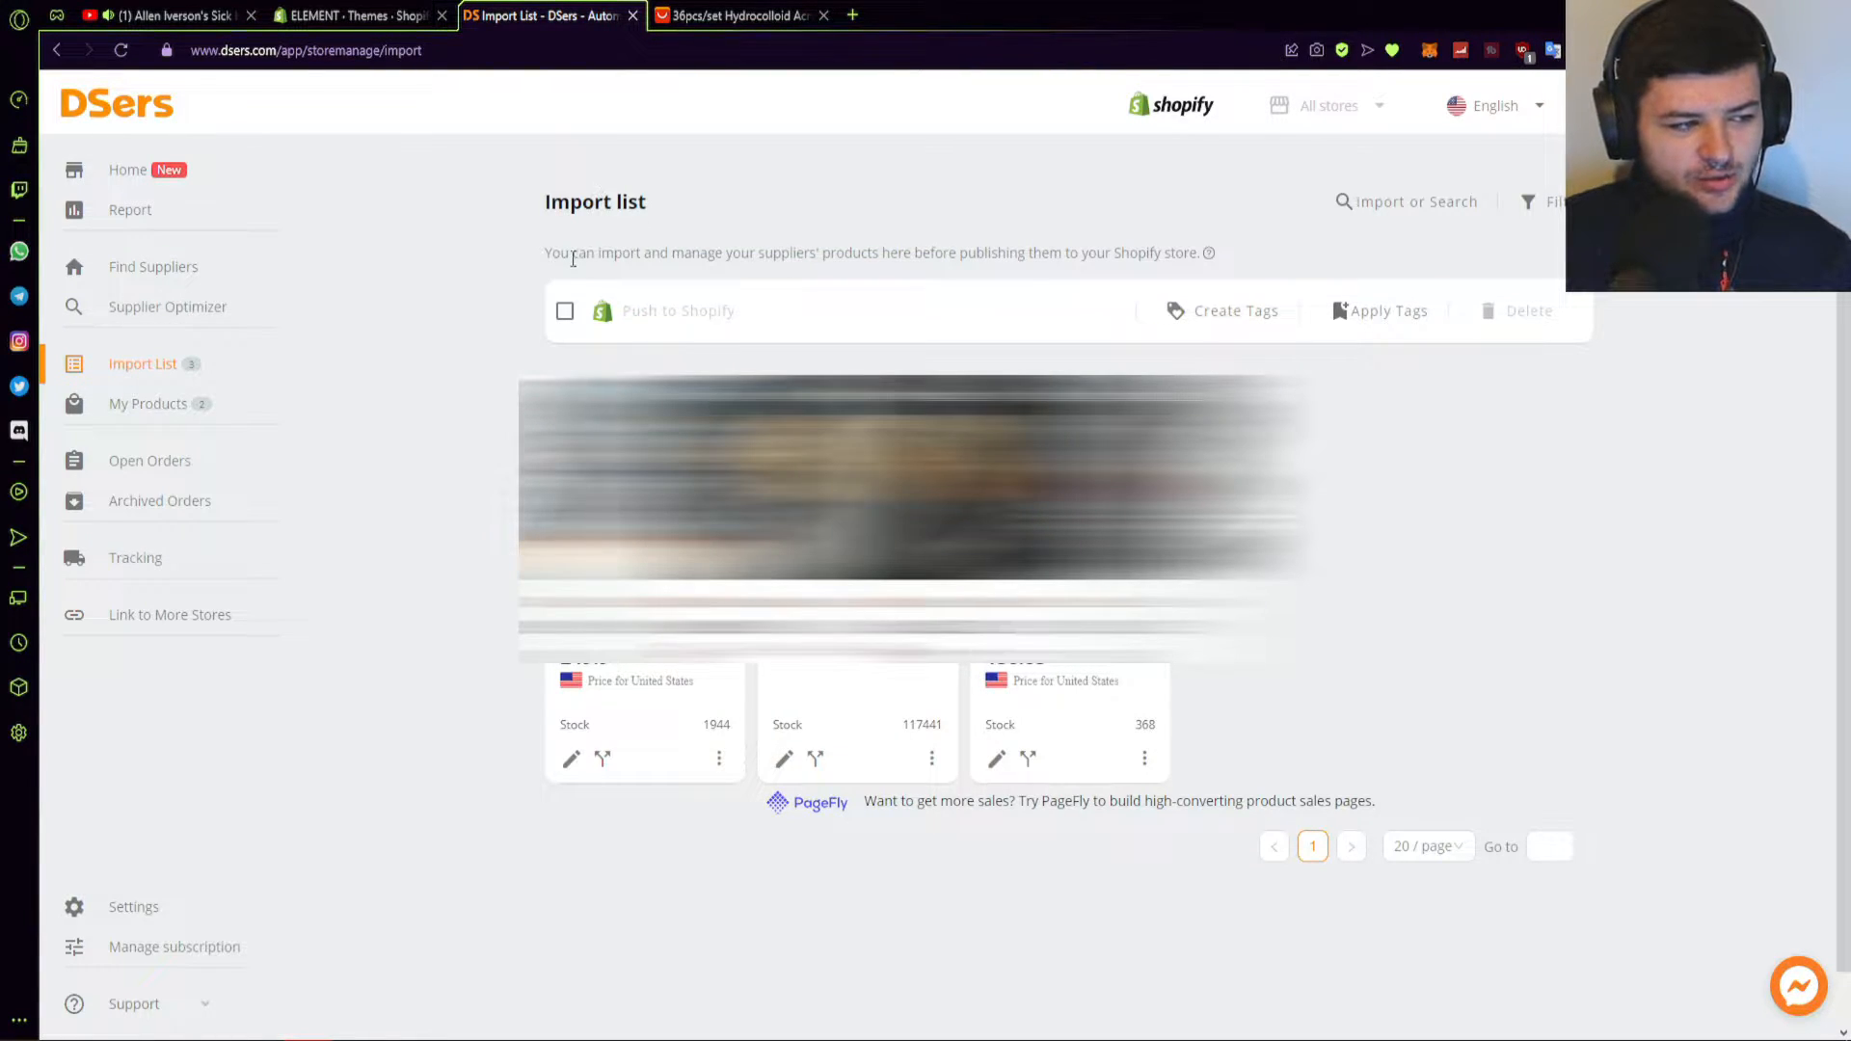
pyautogui.click(1407, 197)
pyautogui.rightClick(885, 195)
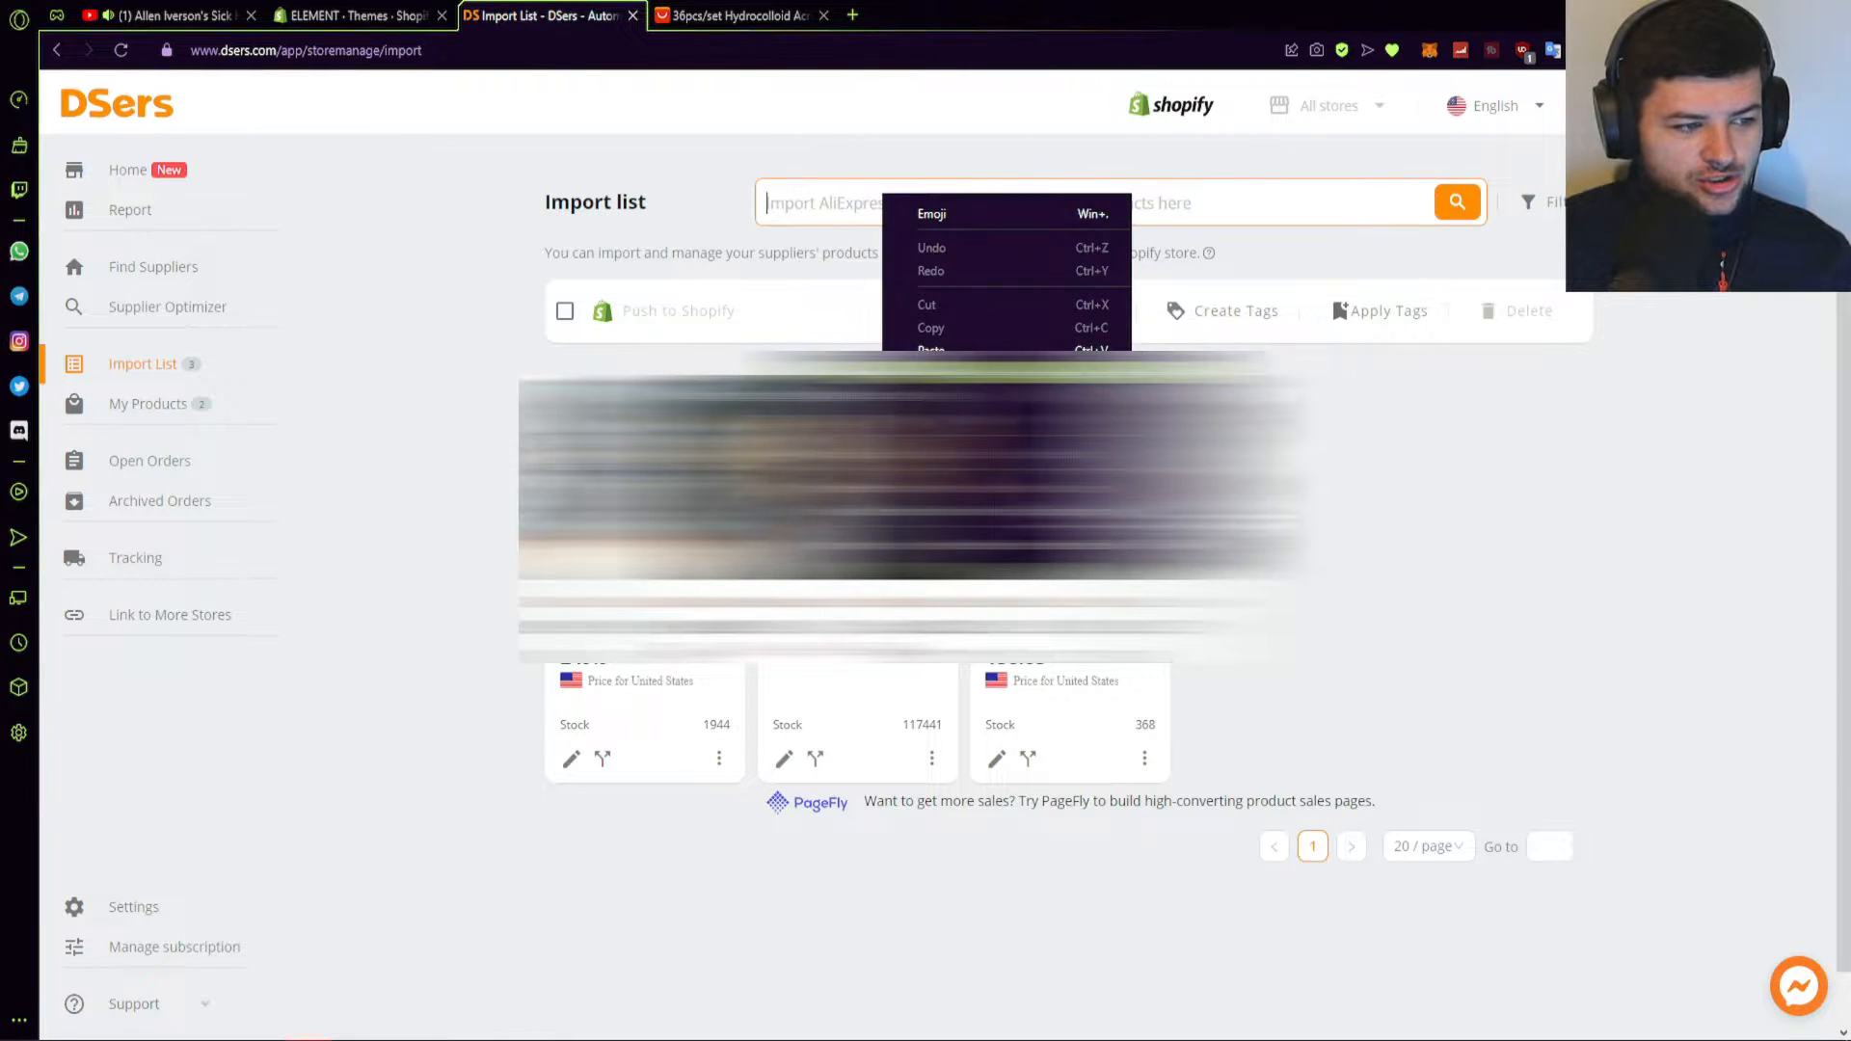
pyautogui.click(926, 318)
pyautogui.click(1457, 203)
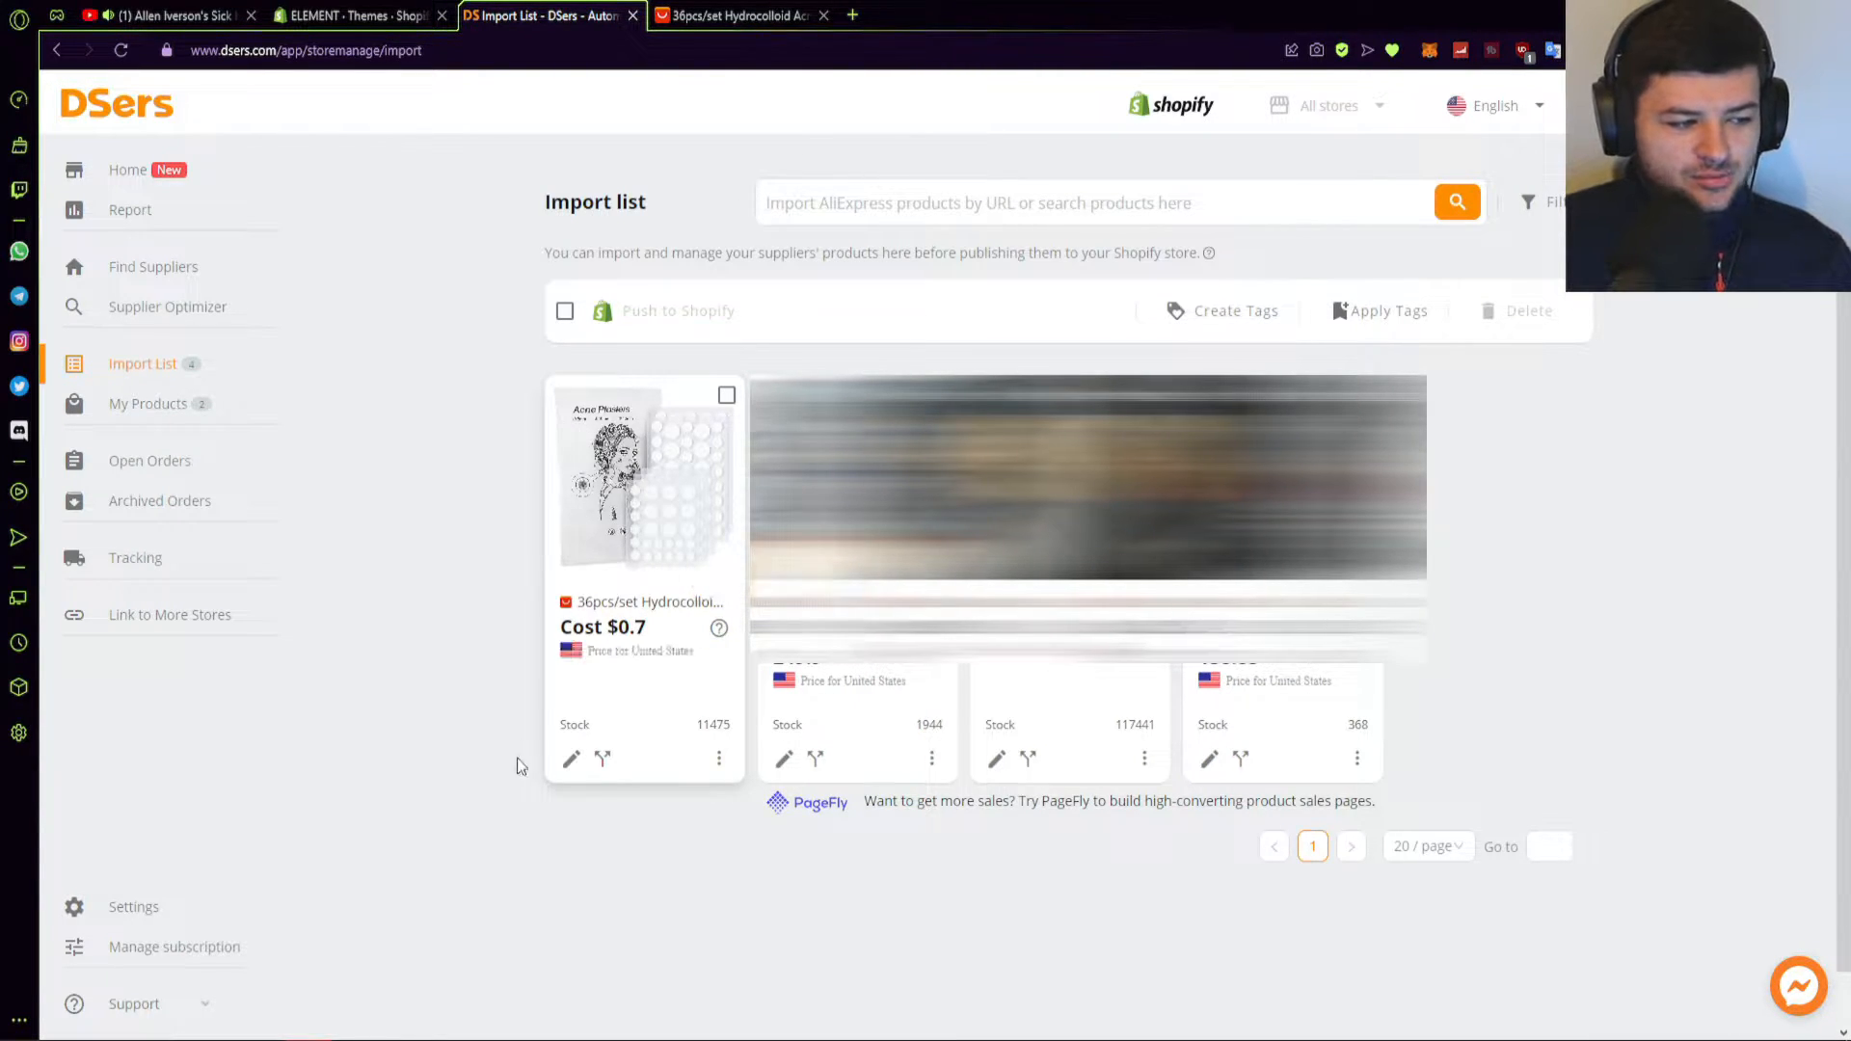
# - Review the imported acne patch product's title, variants, description and shipping info, and close its details without saving
pyautogui.click(570, 762)
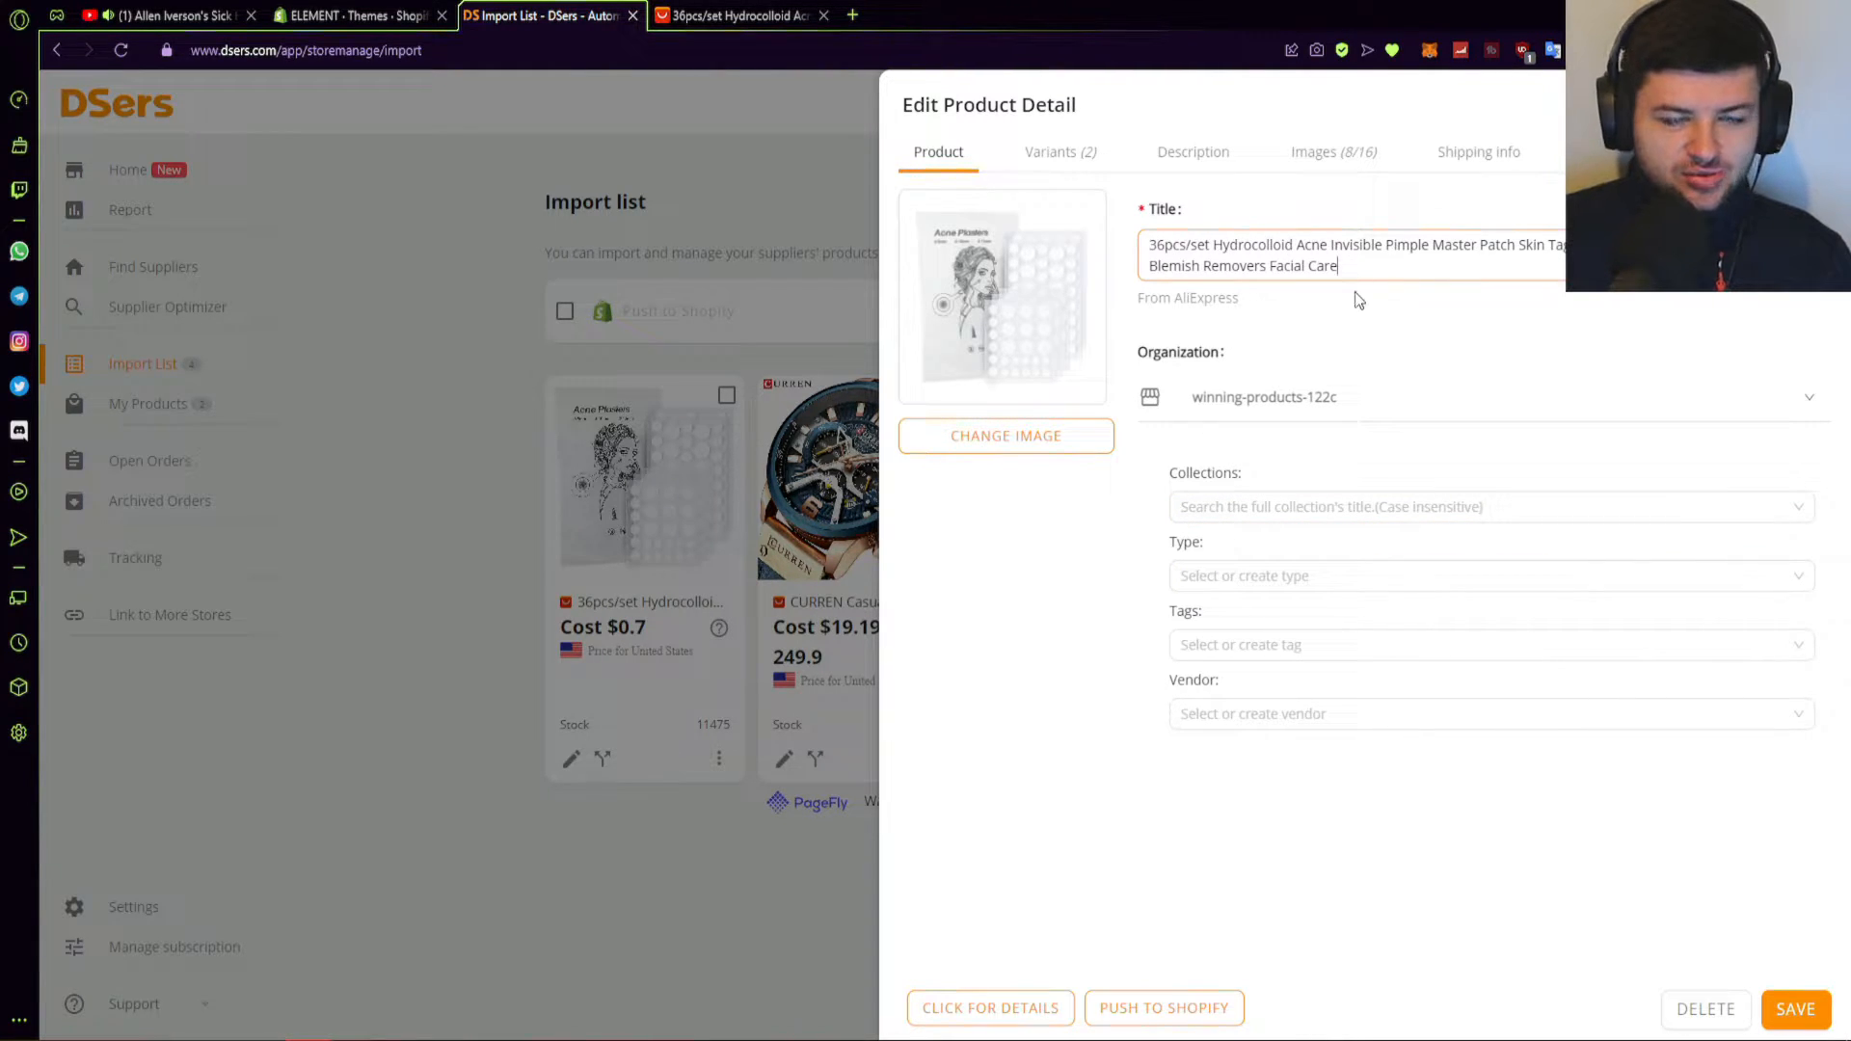
pyautogui.click(1055, 154)
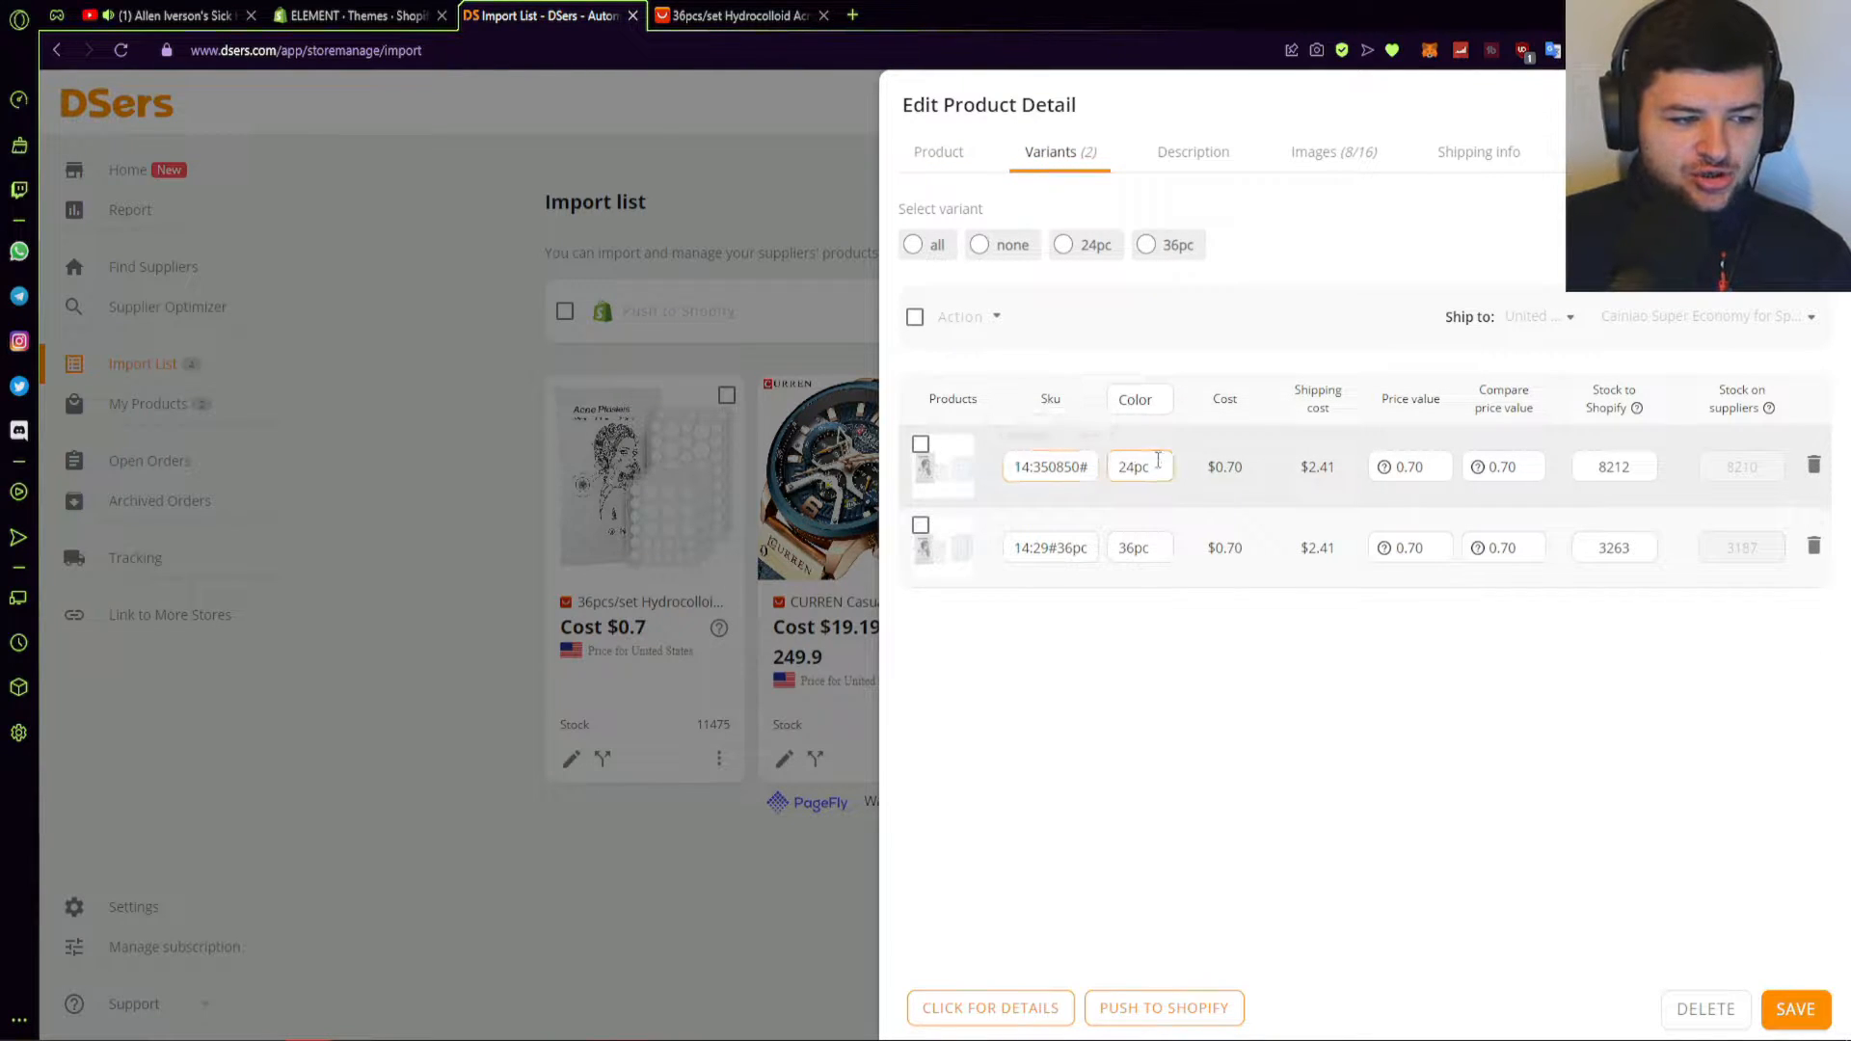
pyautogui.click(1165, 149)
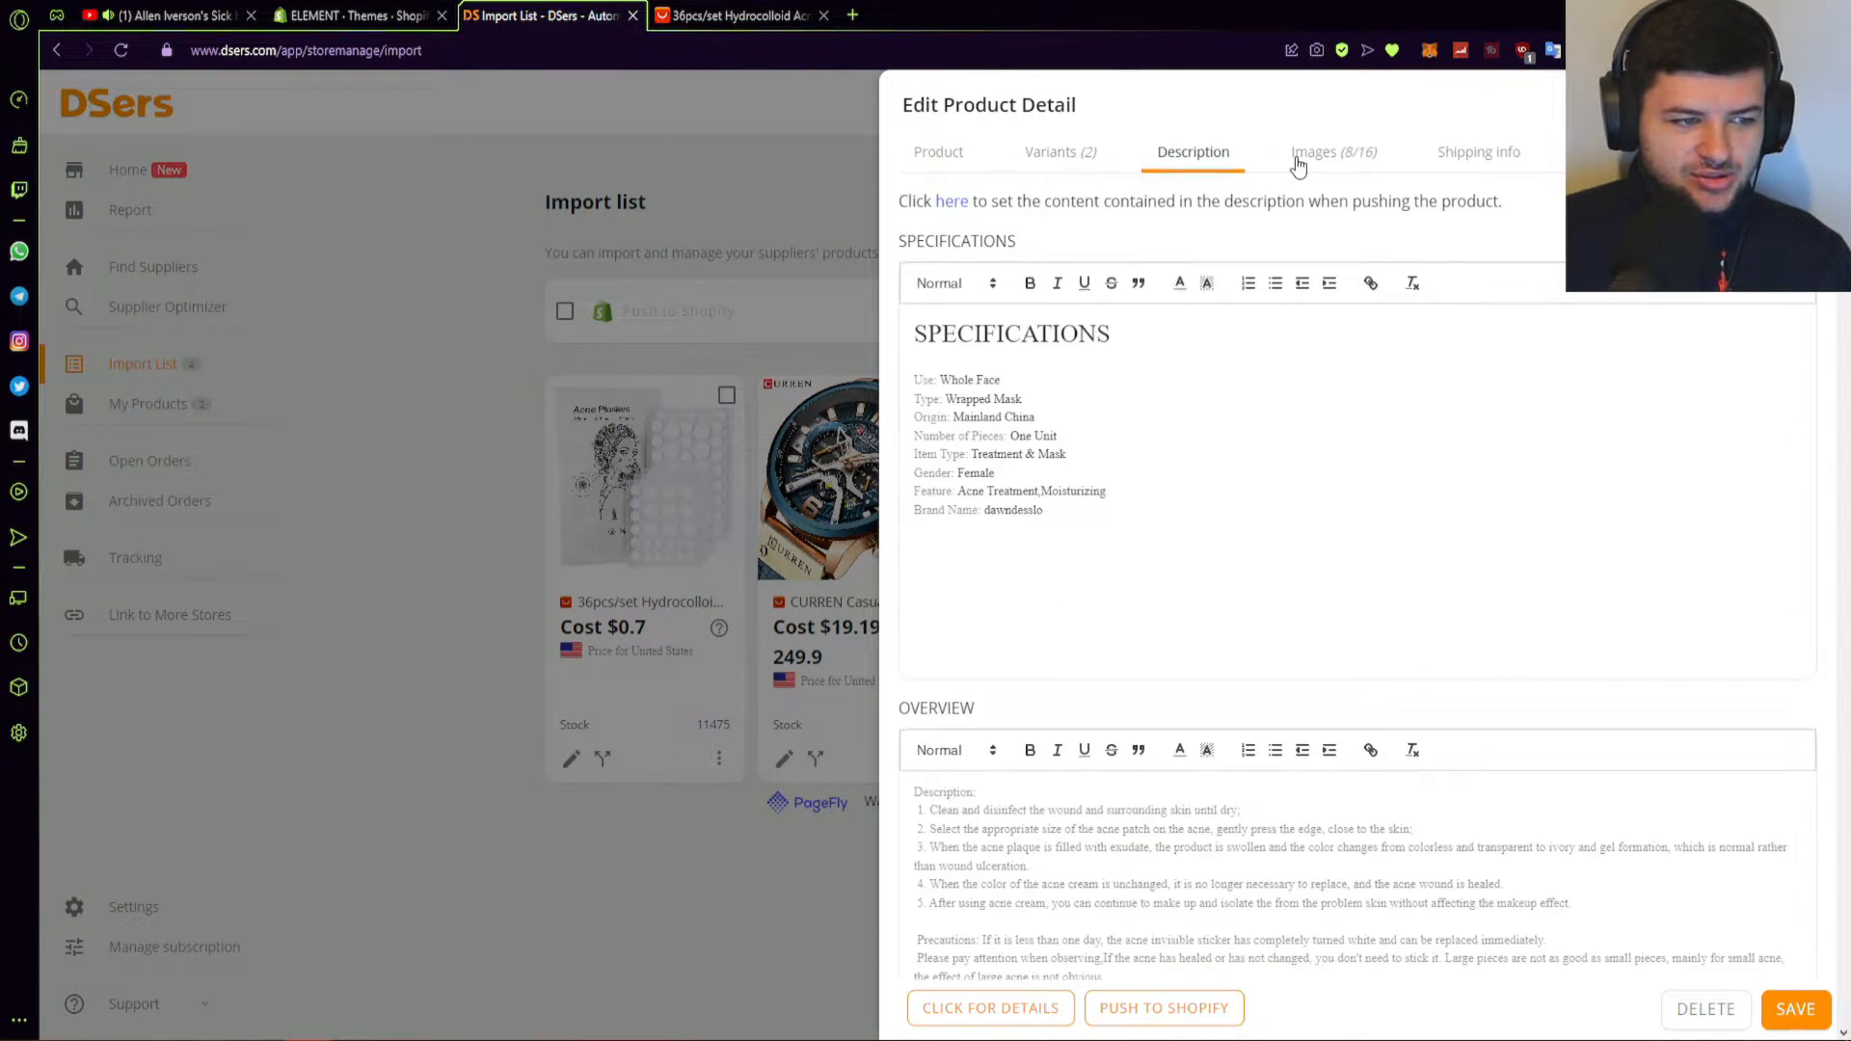
pyautogui.scroll(-15, 1056, 405)
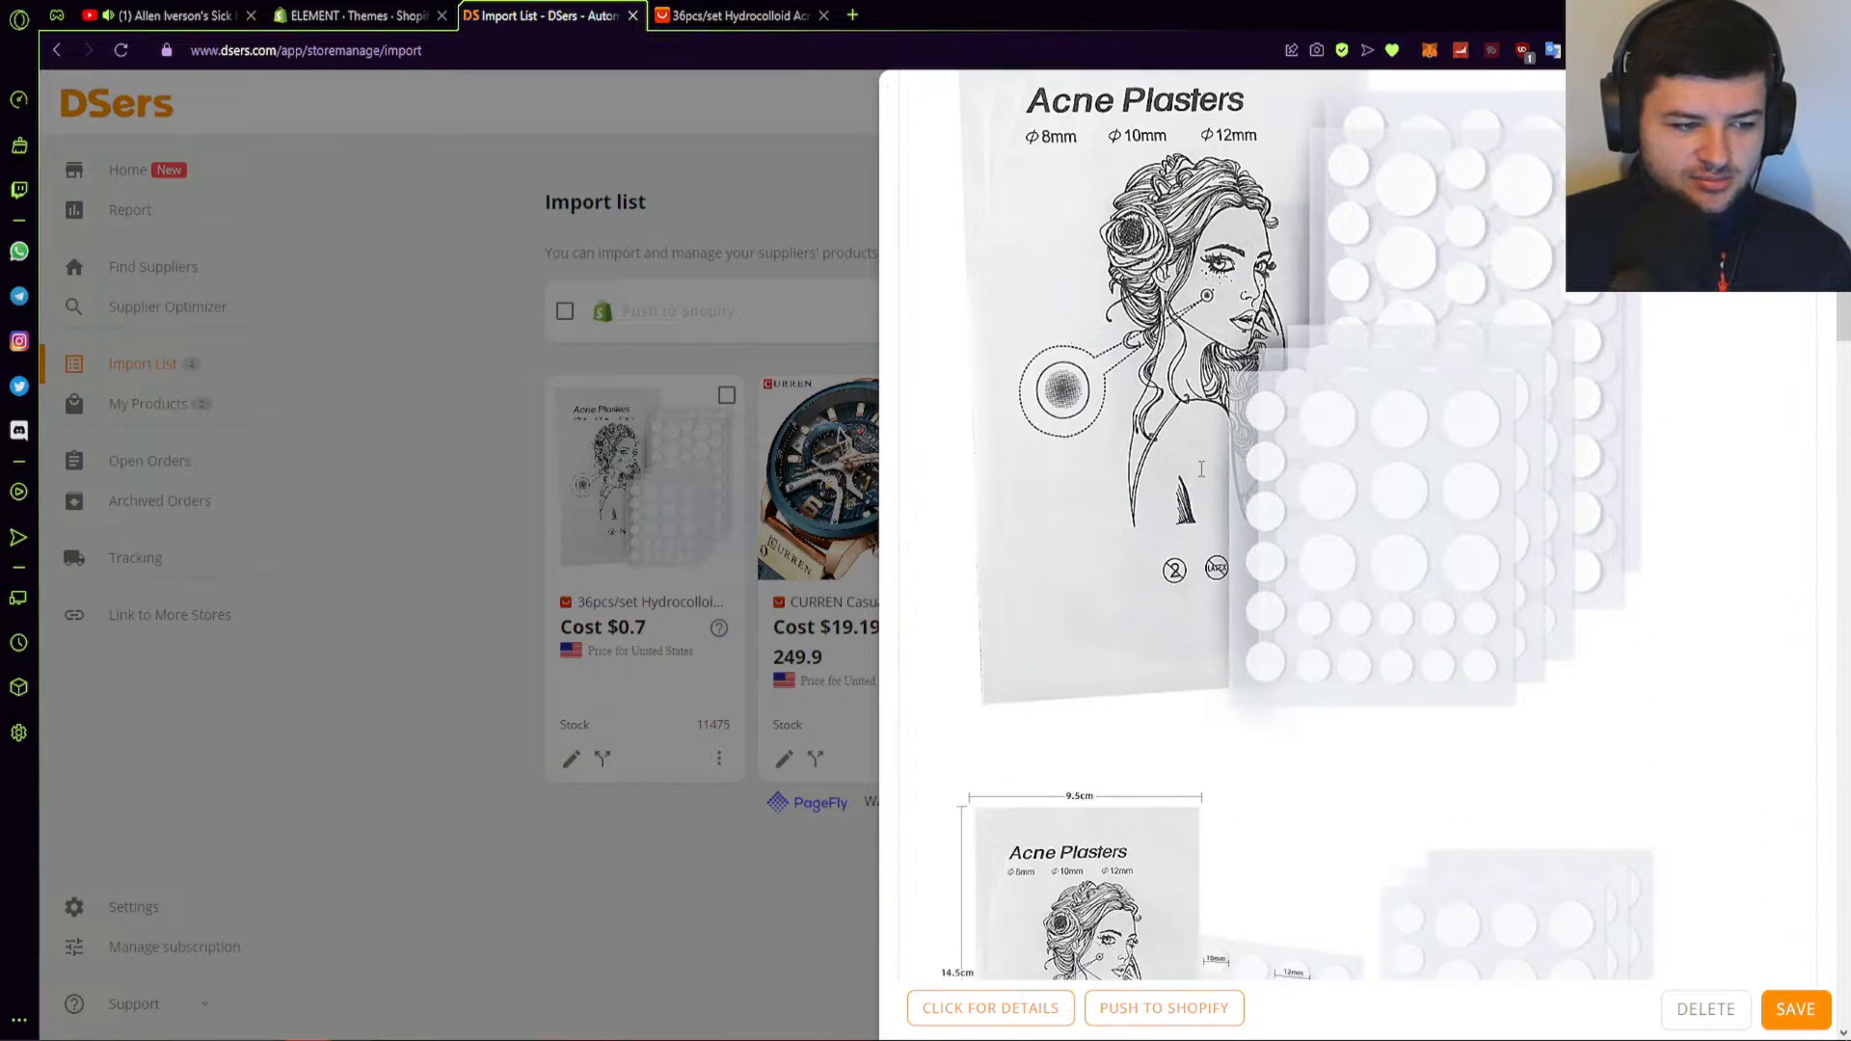
pyautogui.scroll(10, 1155, 500)
pyautogui.click(1479, 151)
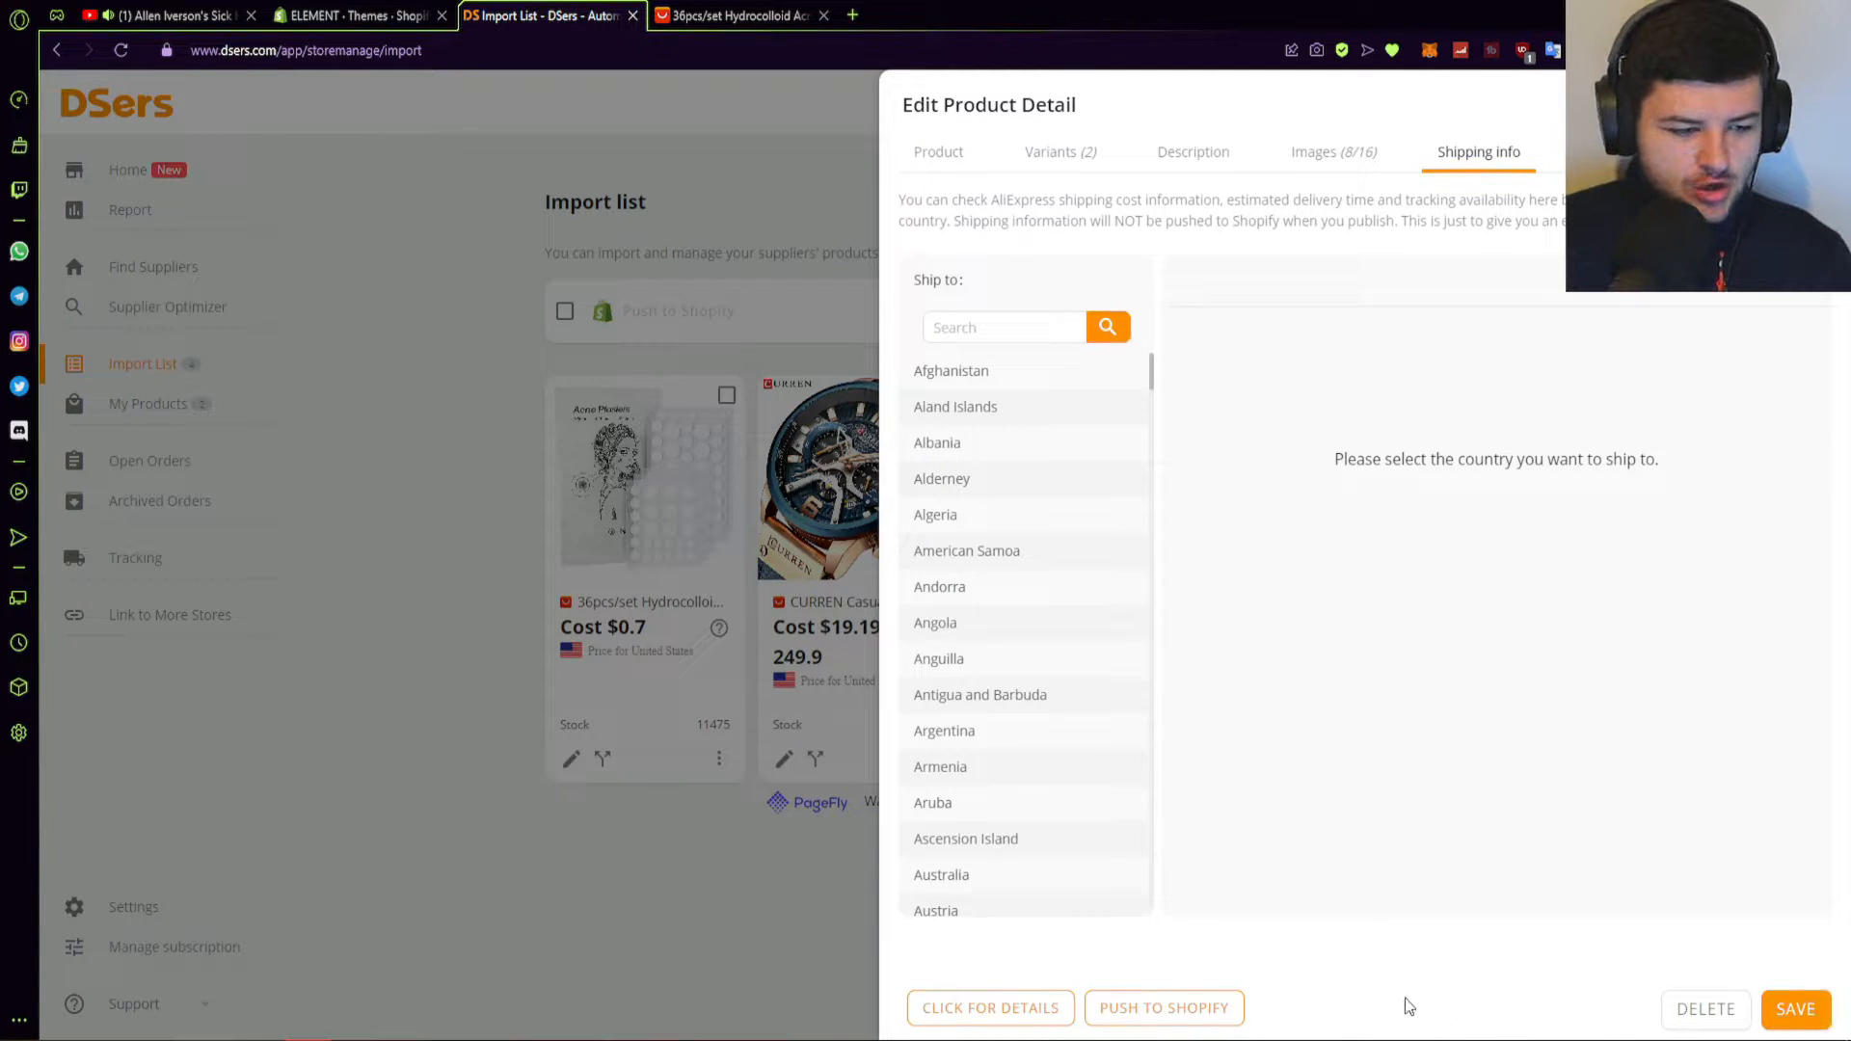
pyautogui.click(1816, 104)
# - Open the My Products list to view the store's products
pyautogui.moveTo(719, 640)
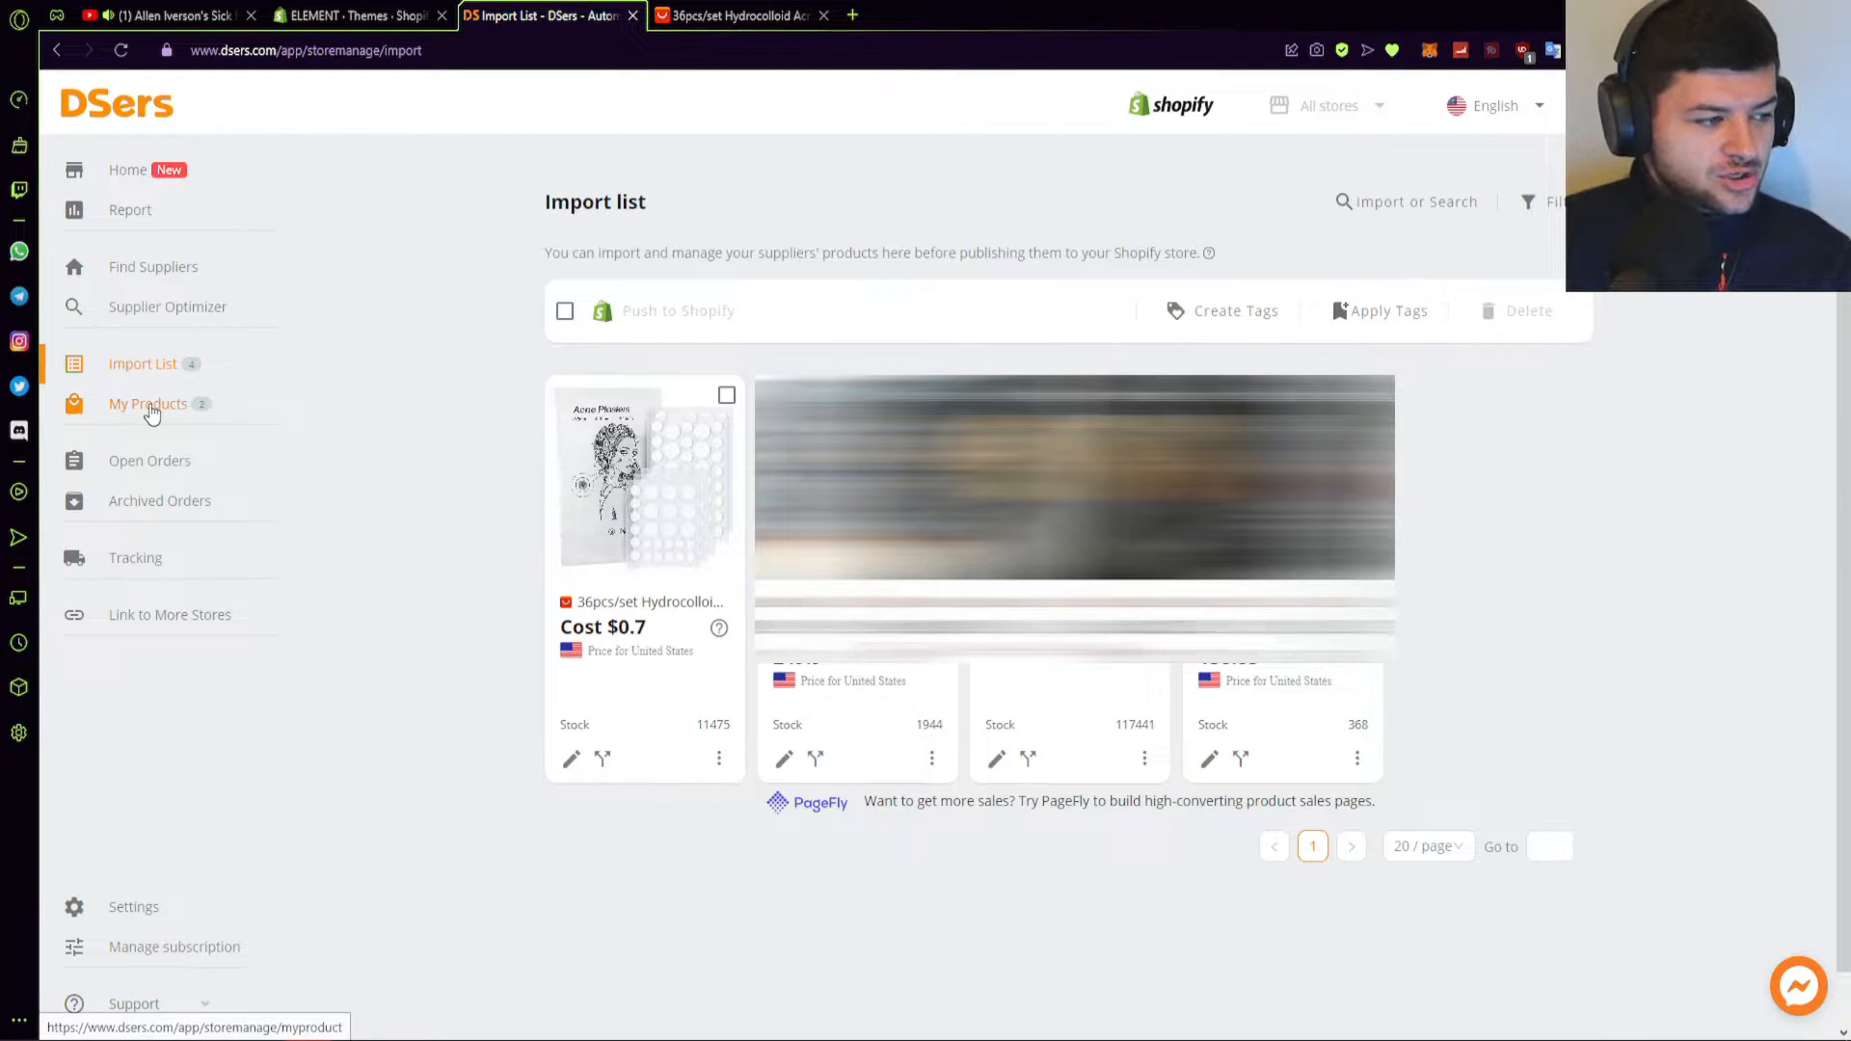
pyautogui.click(149, 408)
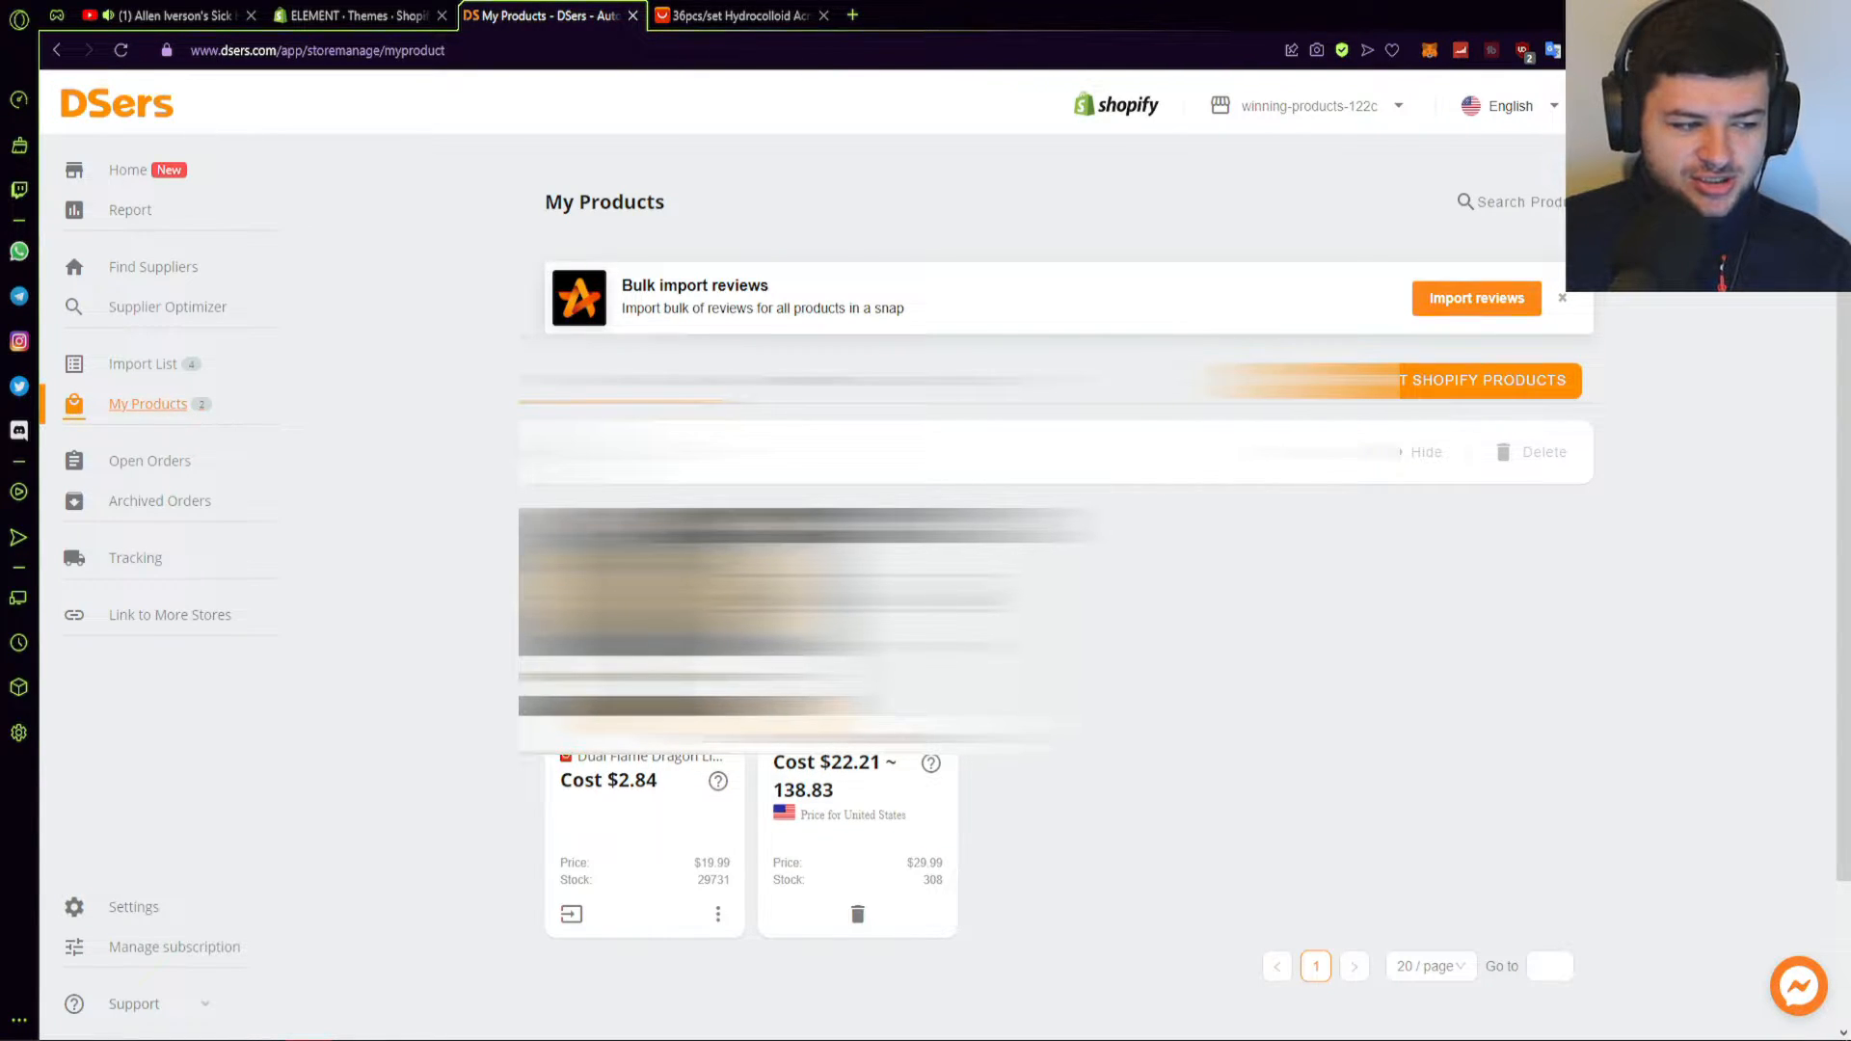
pyautogui.click(572, 914)
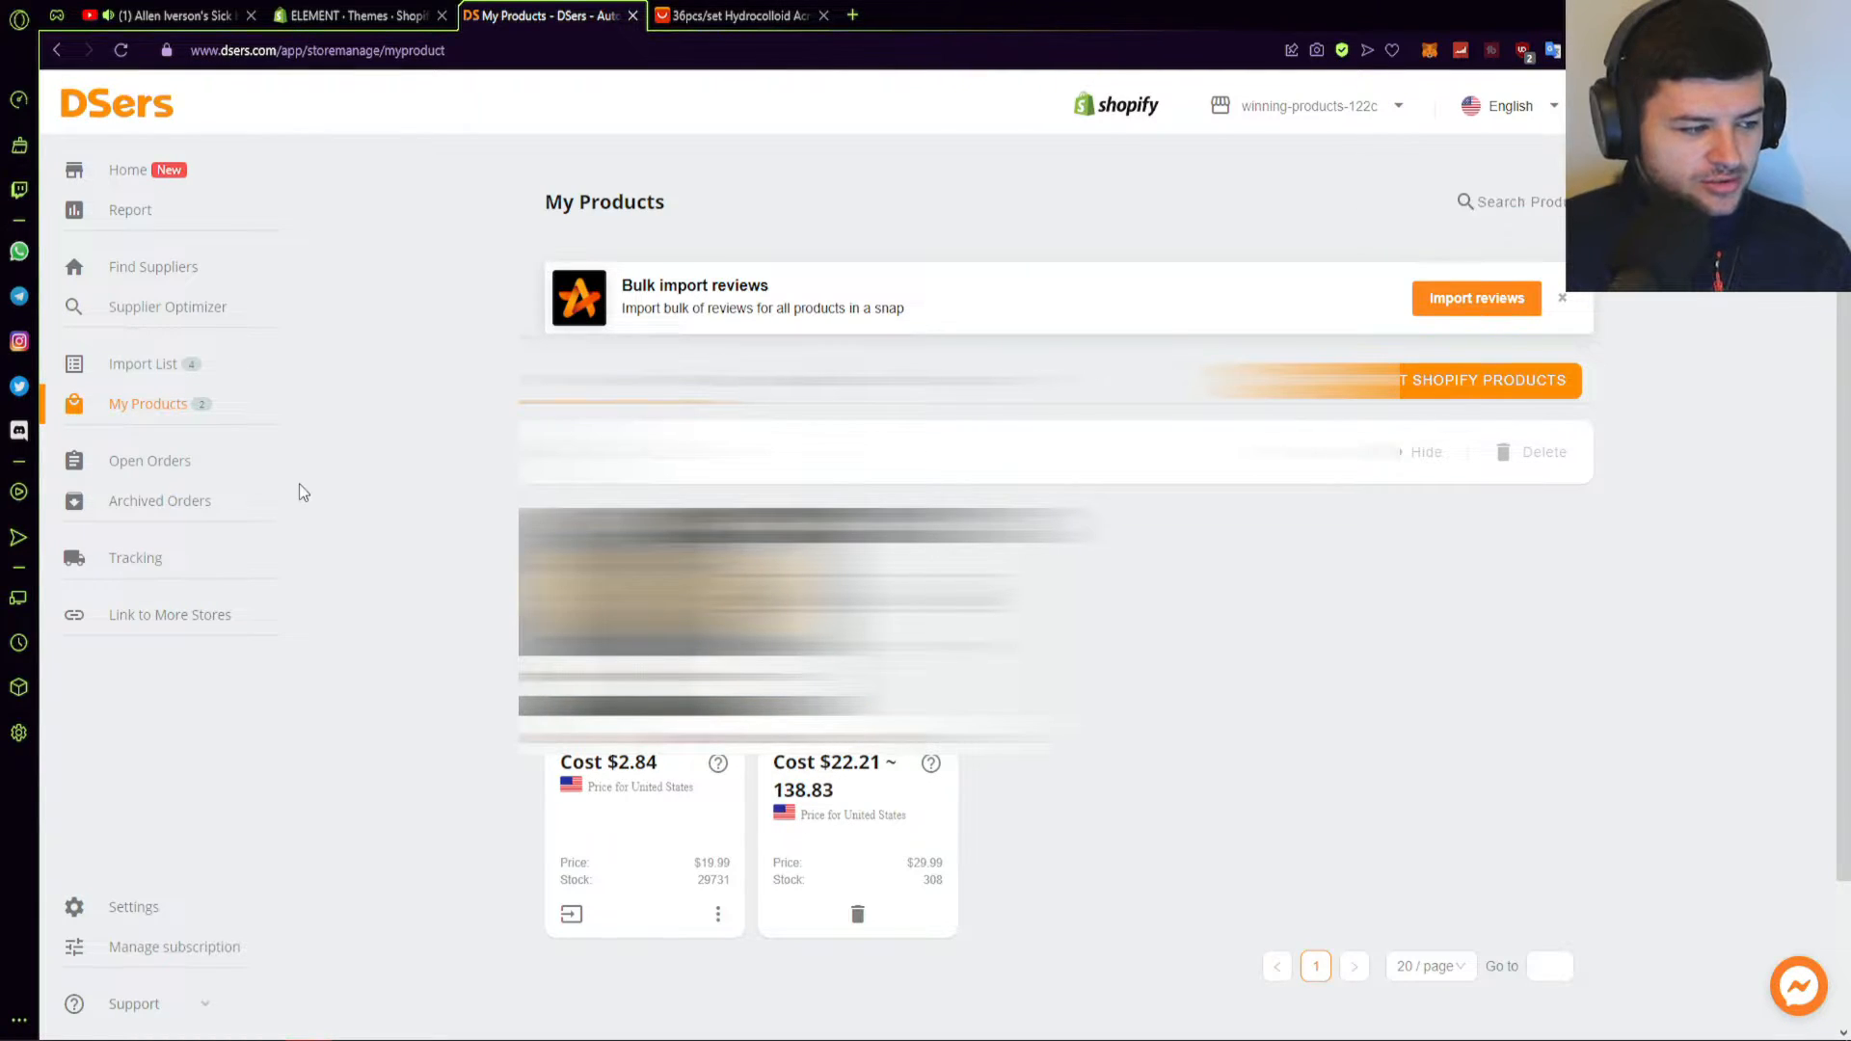
# - Open the DSers settings and view the account and product settings
pyautogui.click(119, 913)
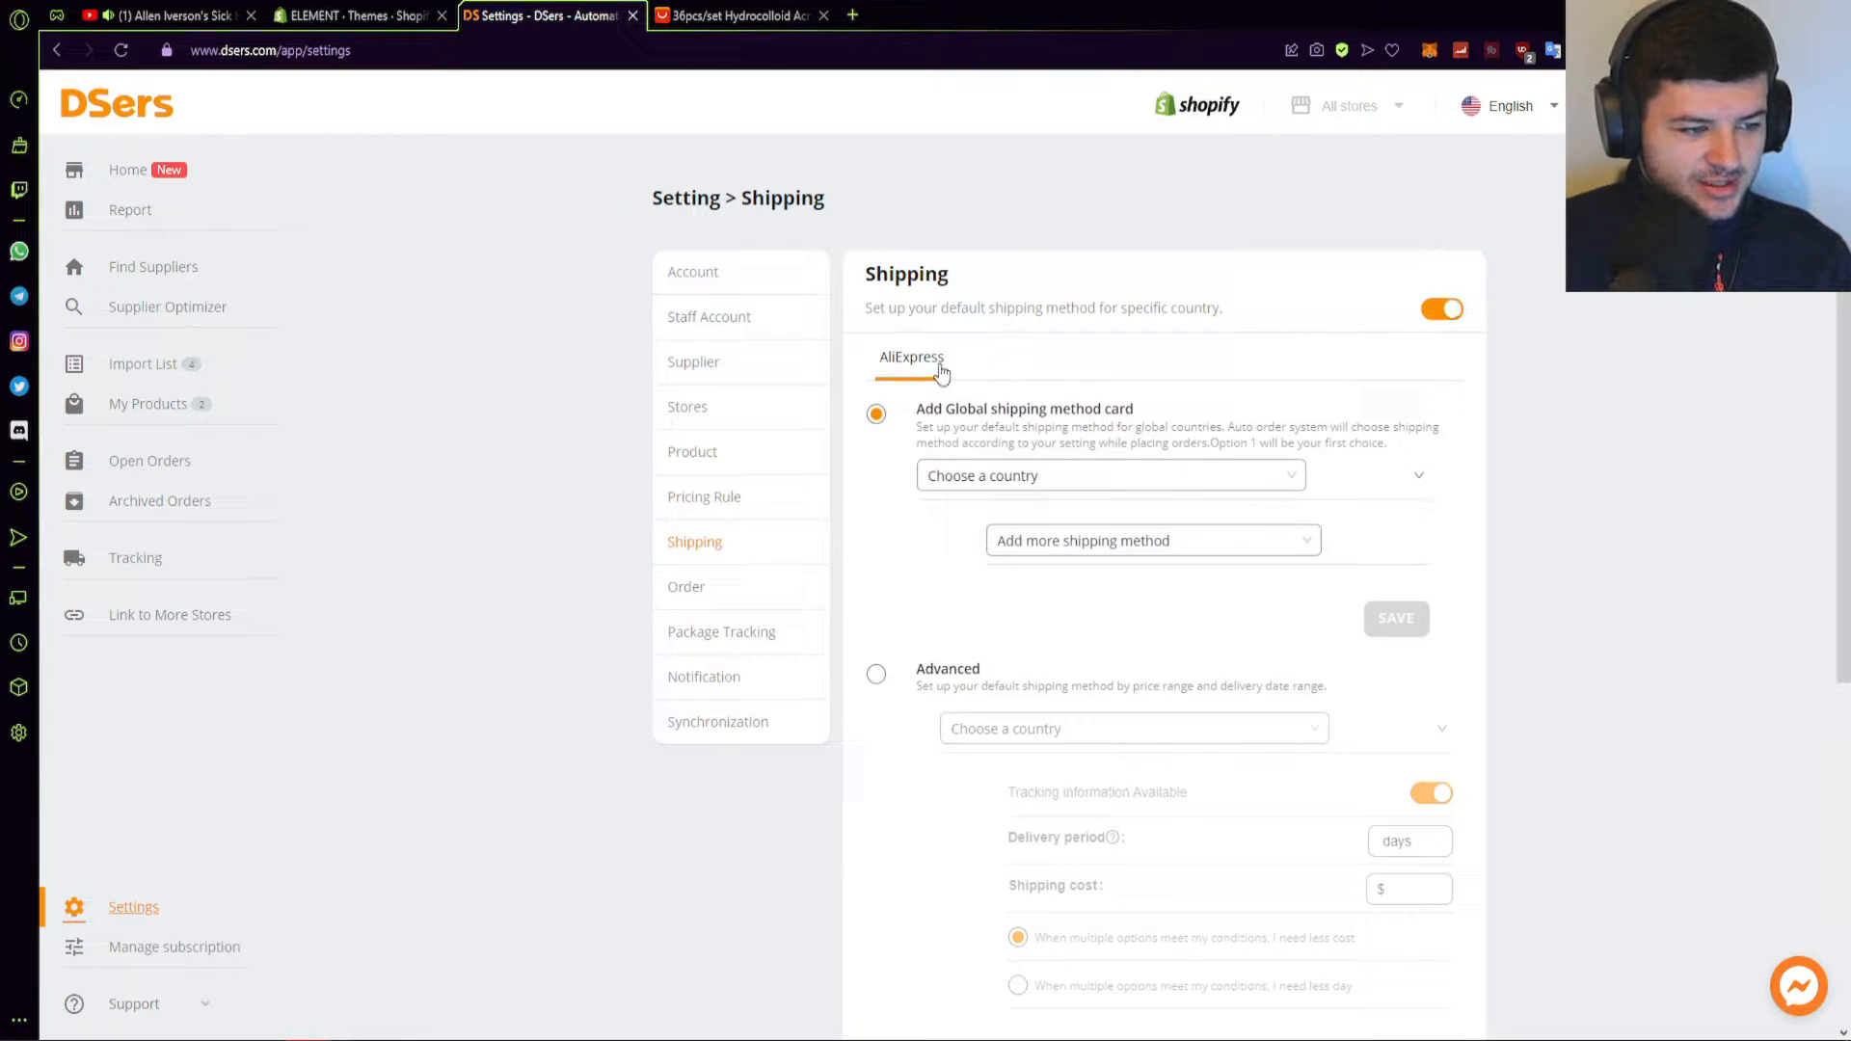
pyautogui.click(692, 273)
pyautogui.click(692, 451)
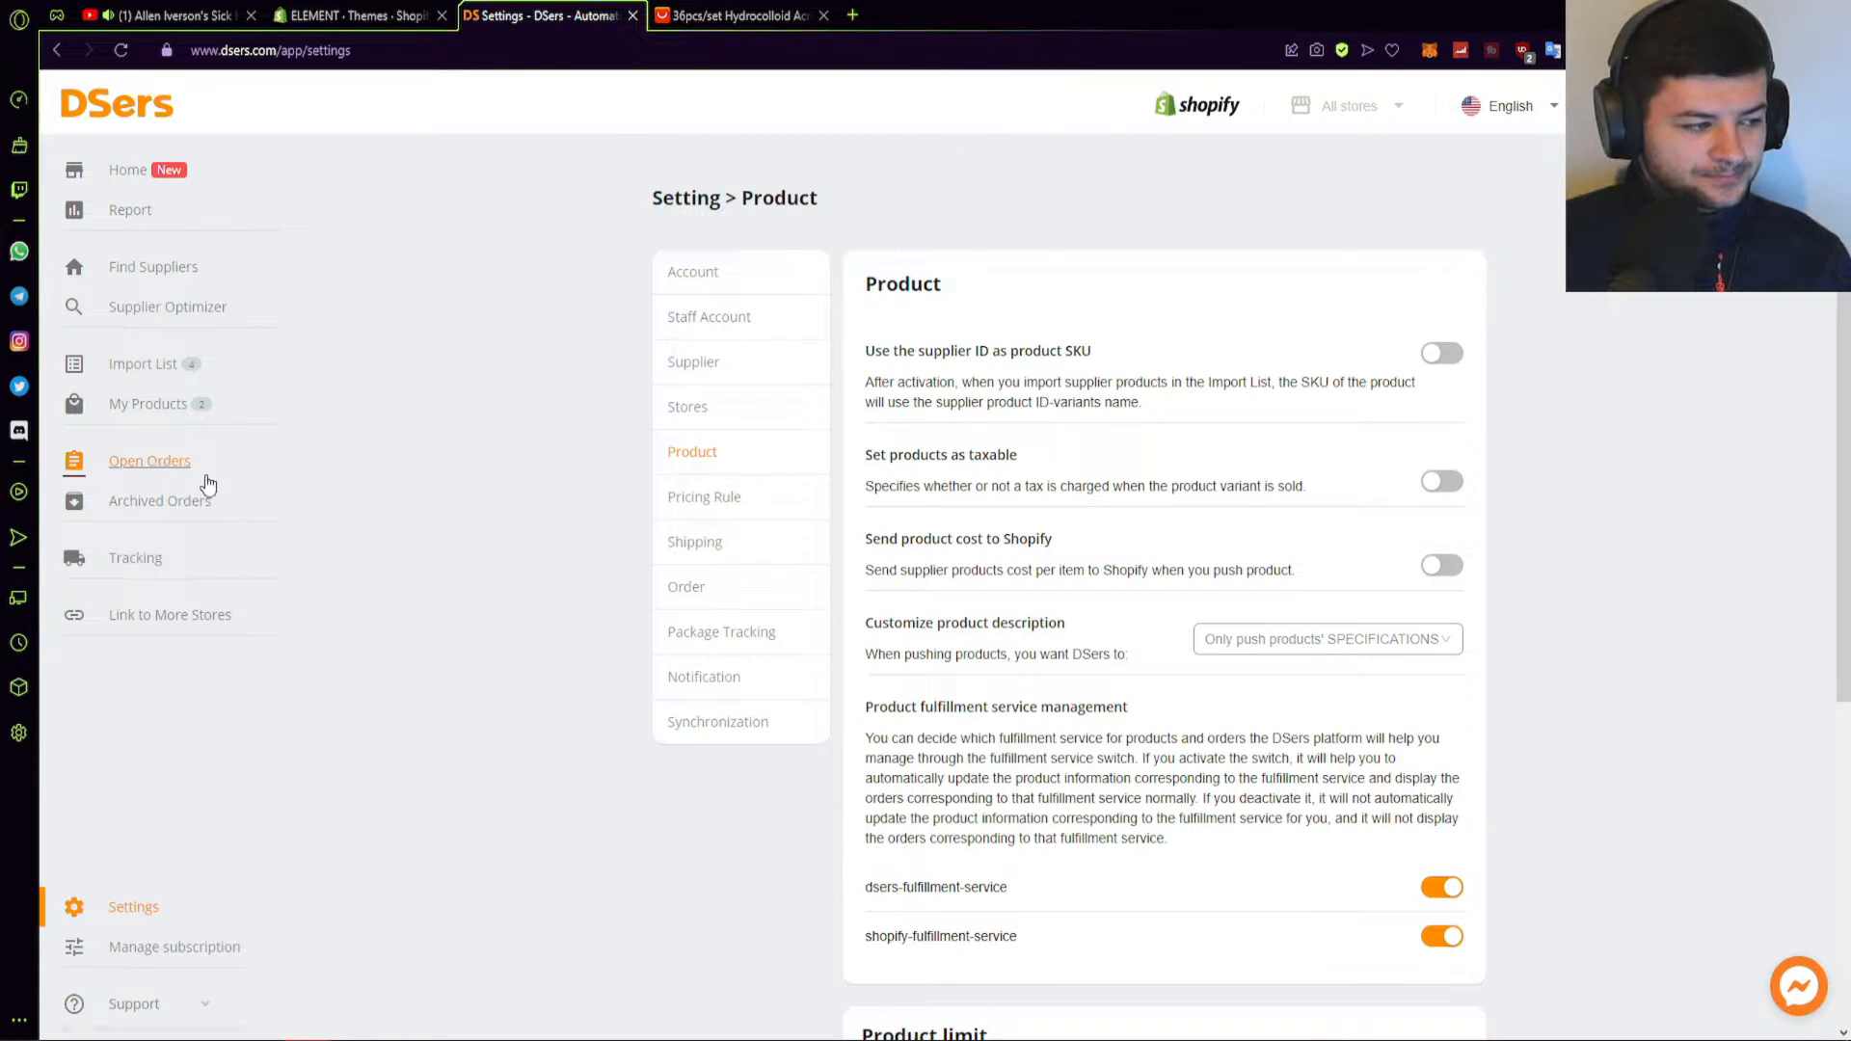
# - Examine the order settings, including the message to suppliers, phone number optimization, order management and fulfillment options
pyautogui.click(684, 590)
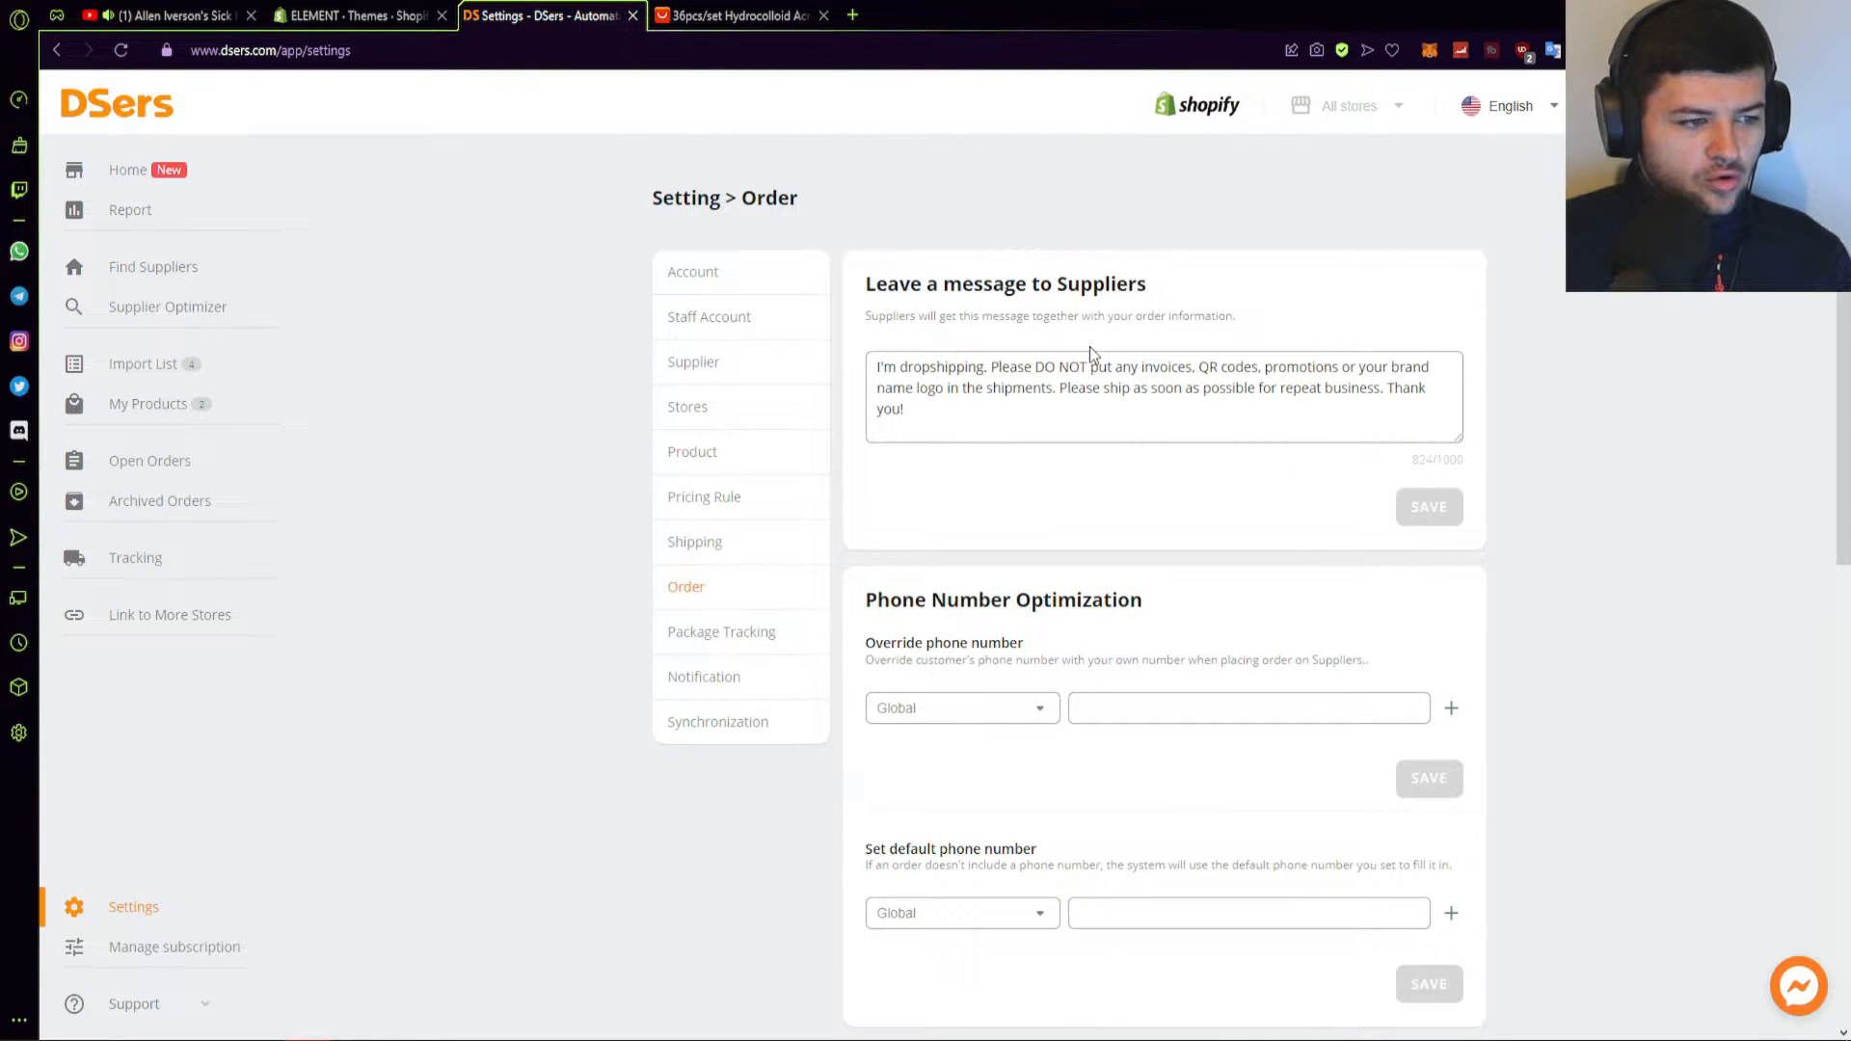
pyautogui.click(959, 412)
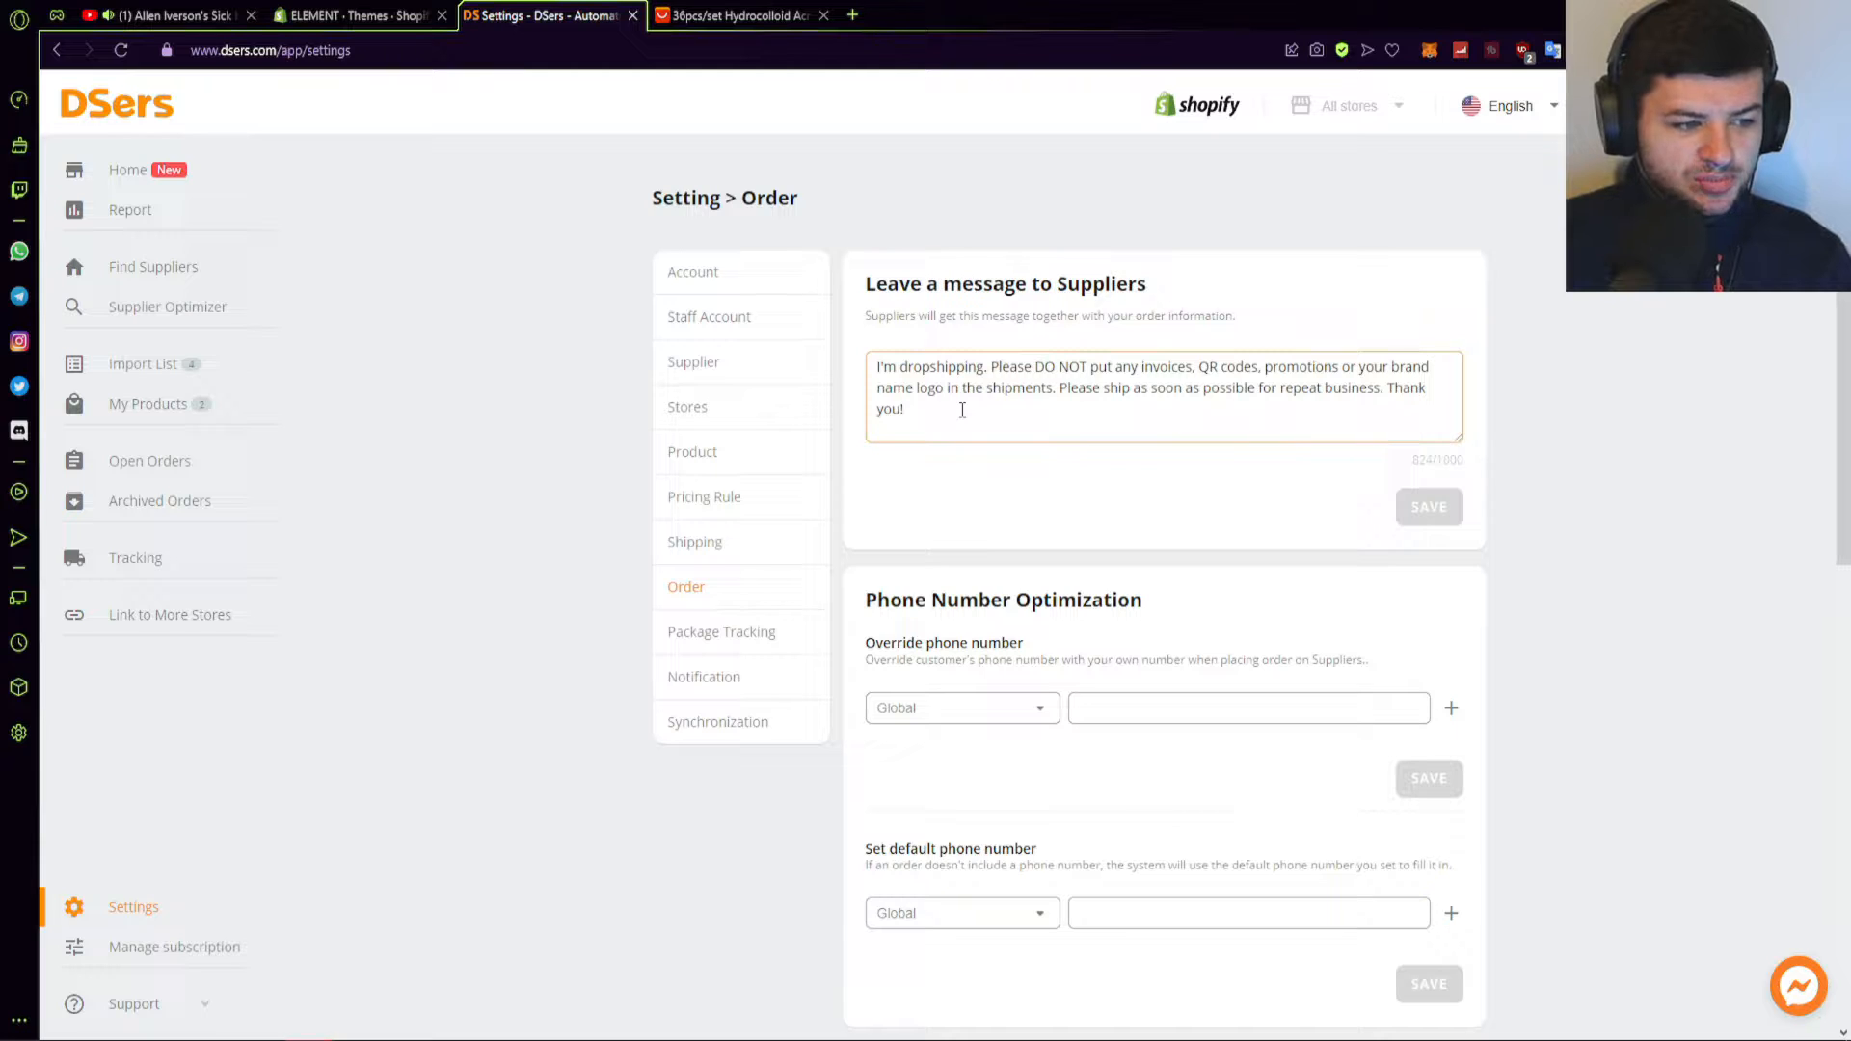
pyautogui.scroll(-2, 1051, 376)
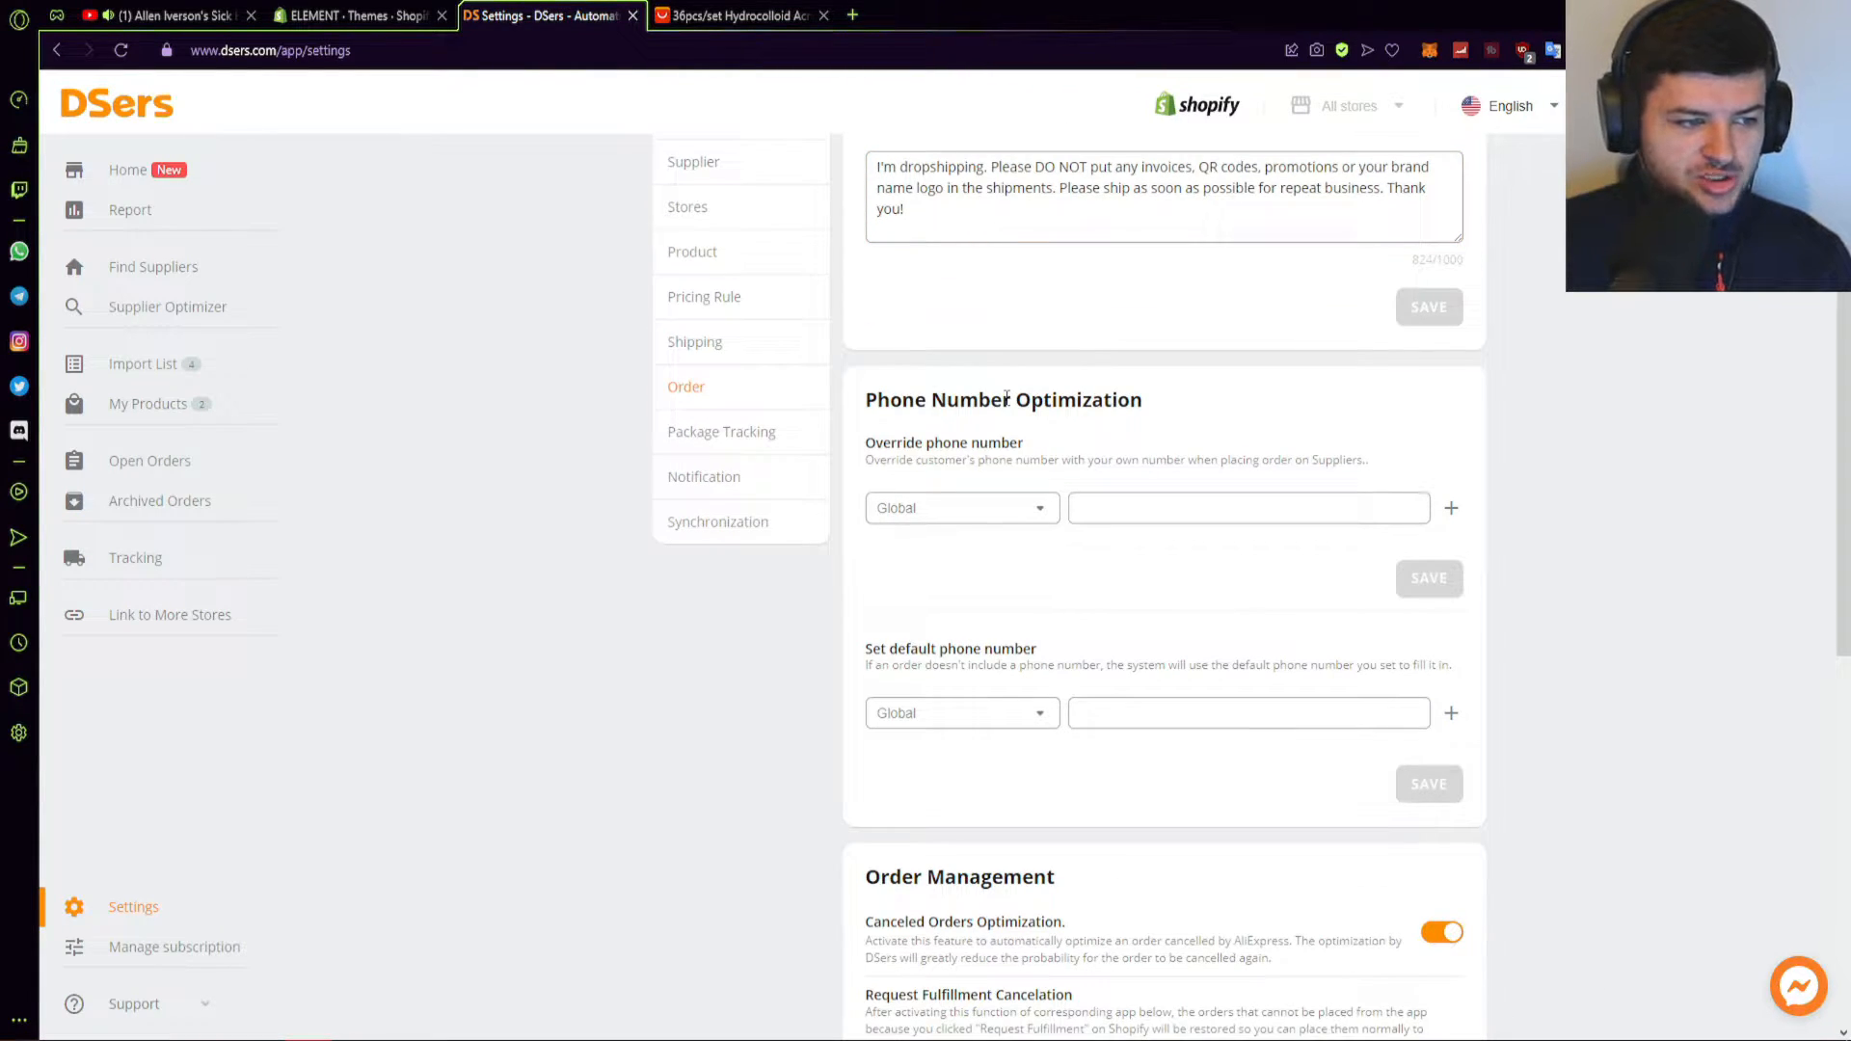
pyautogui.scroll(-7, 1003, 398)
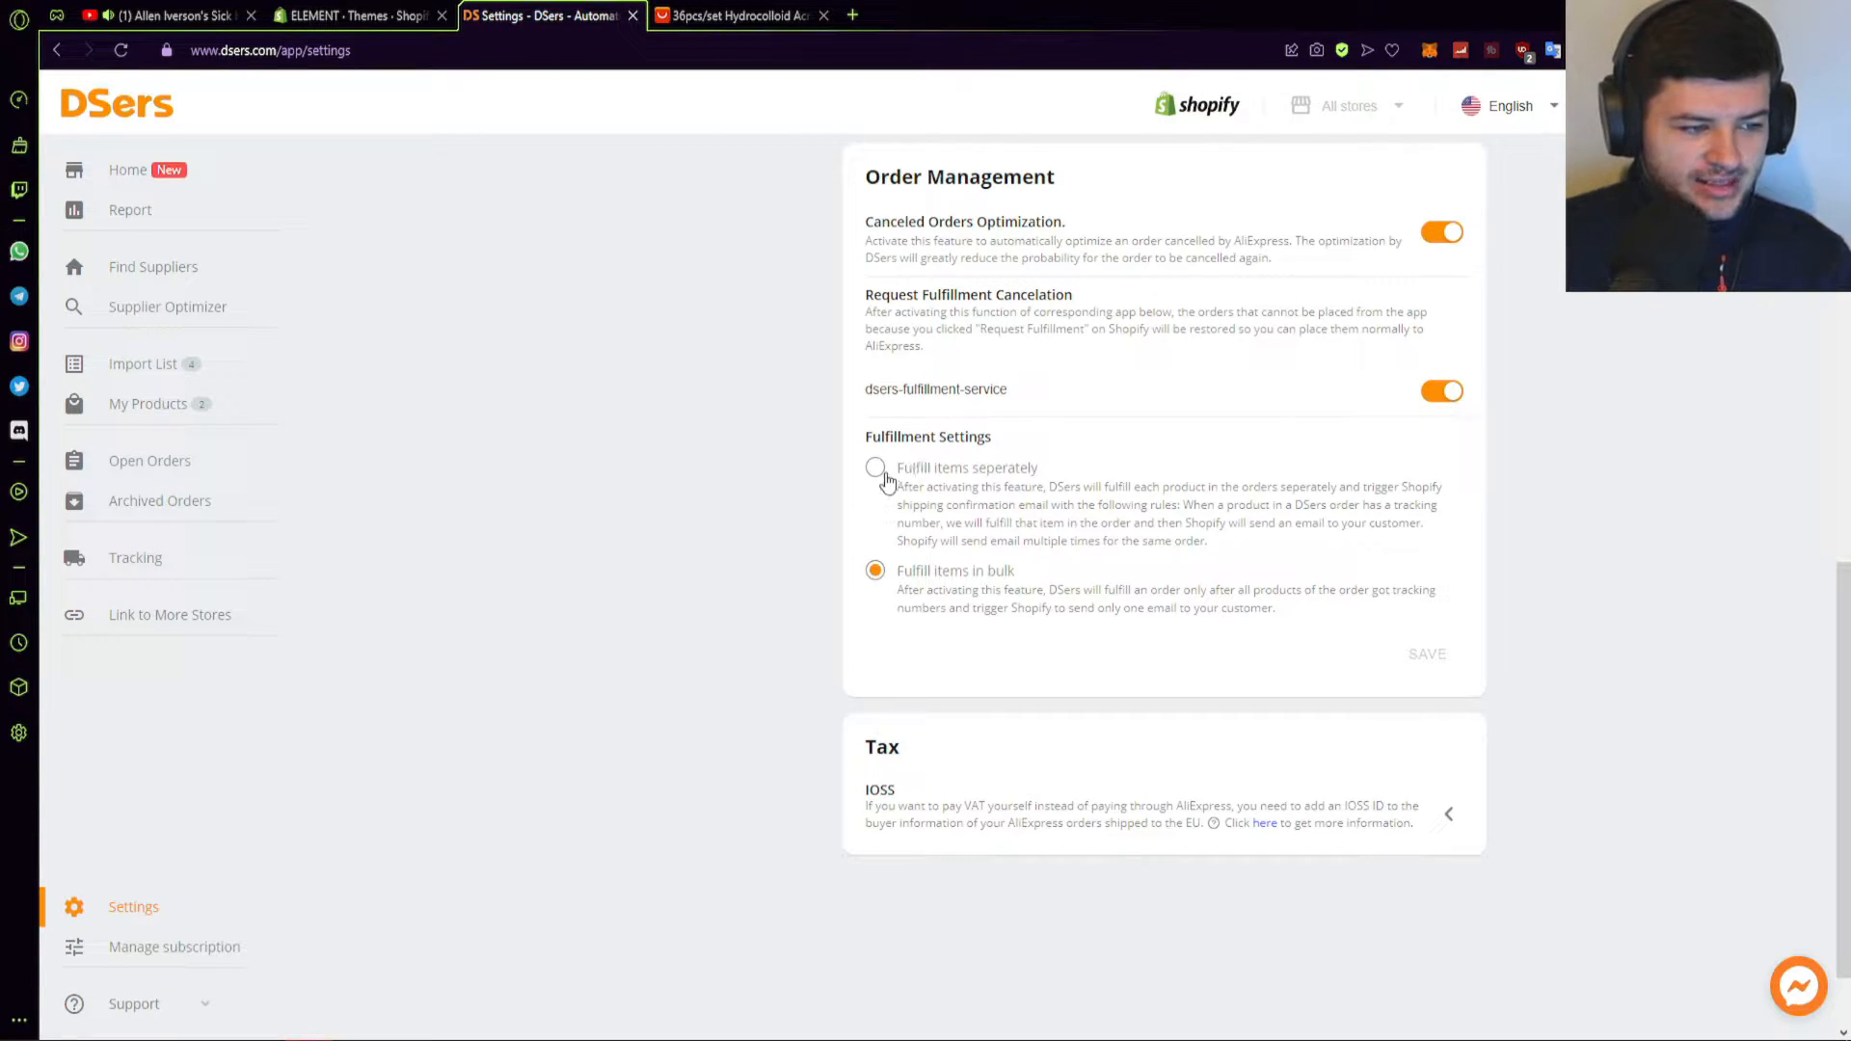
pyautogui.scroll(-1, 739, 430)
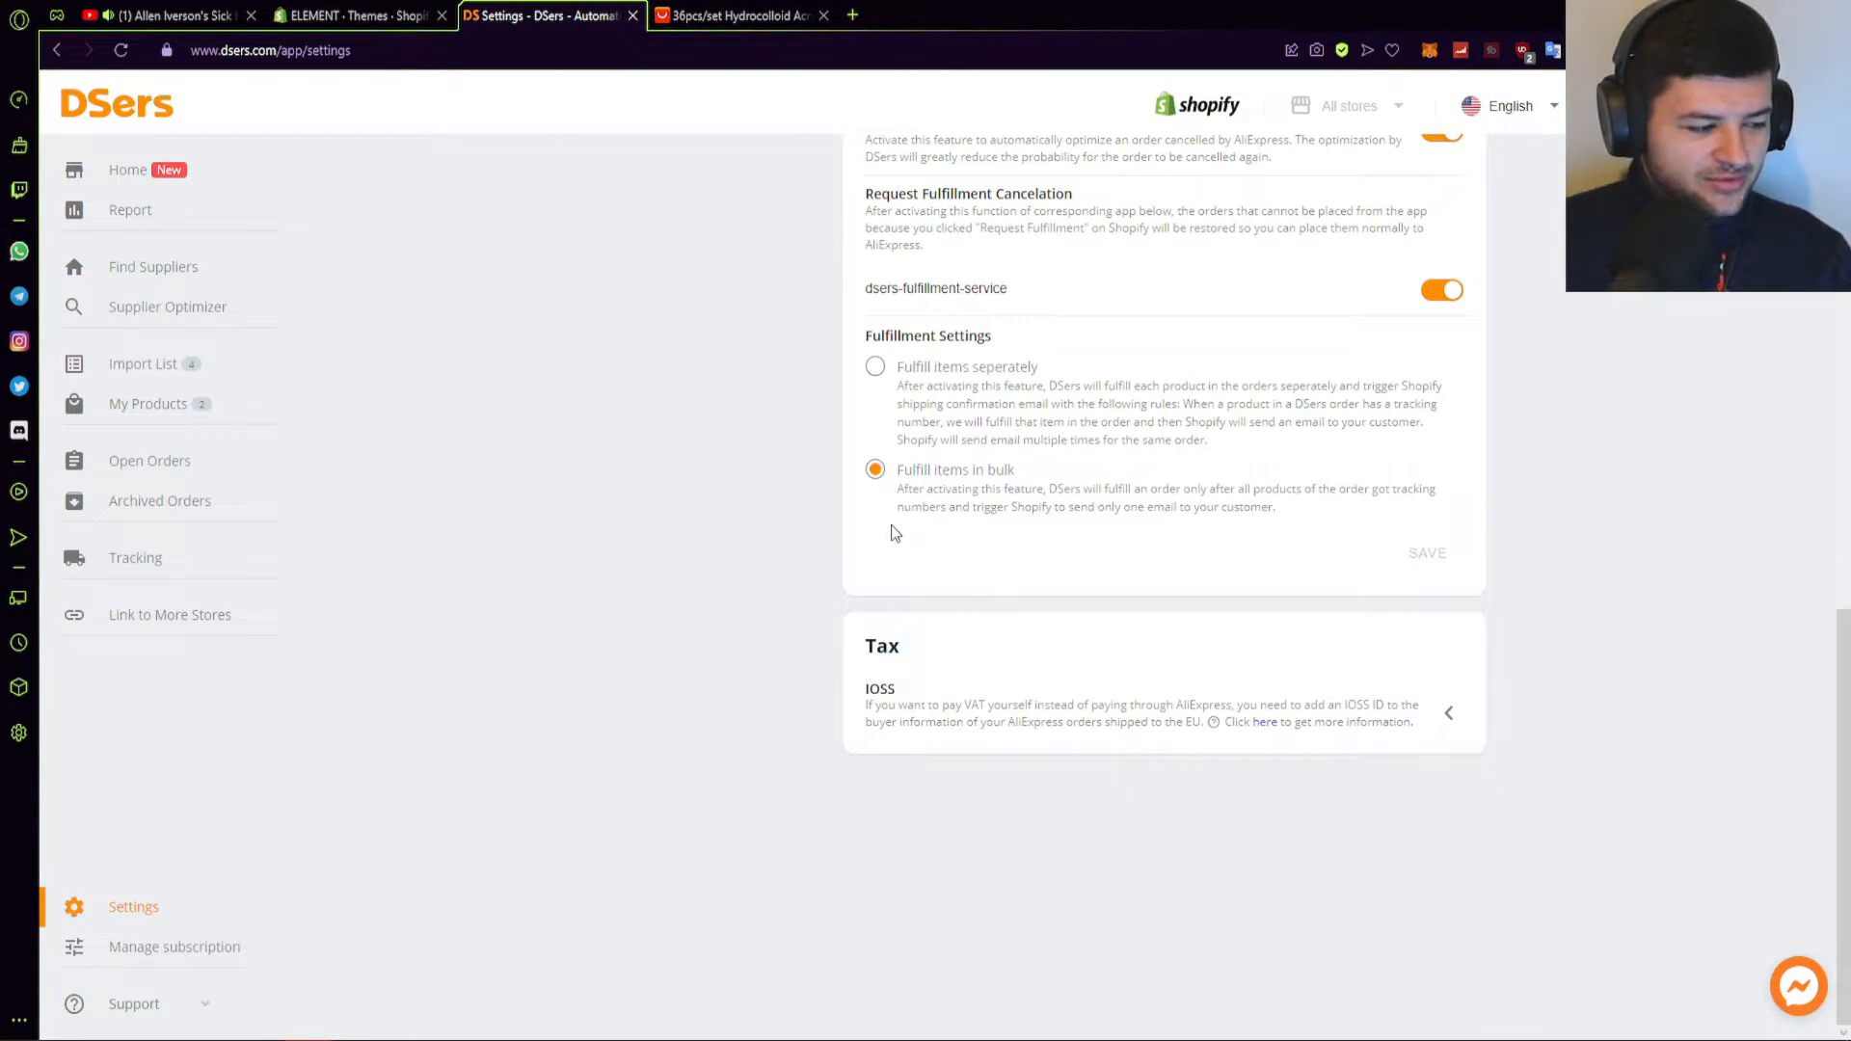
pyautogui.click(189, 947)
pyautogui.click(603, 12)
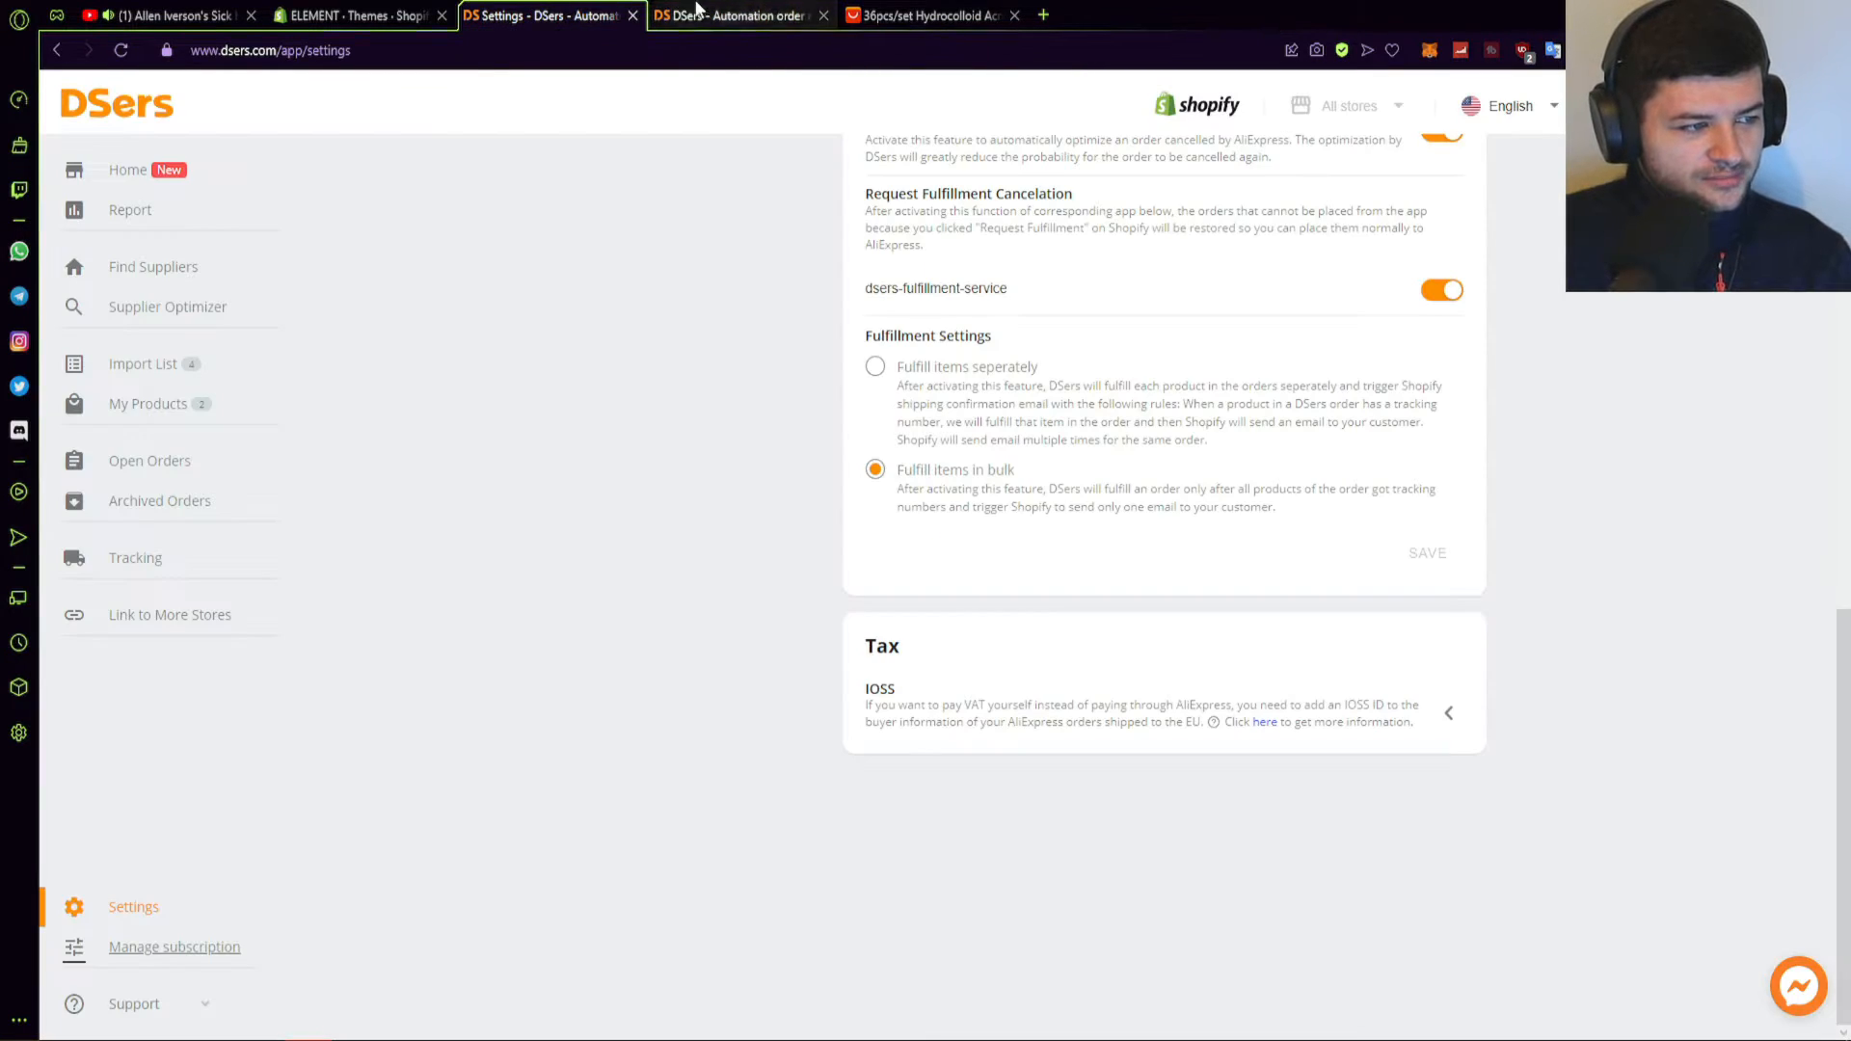
pyautogui.middleClick(696, 9)
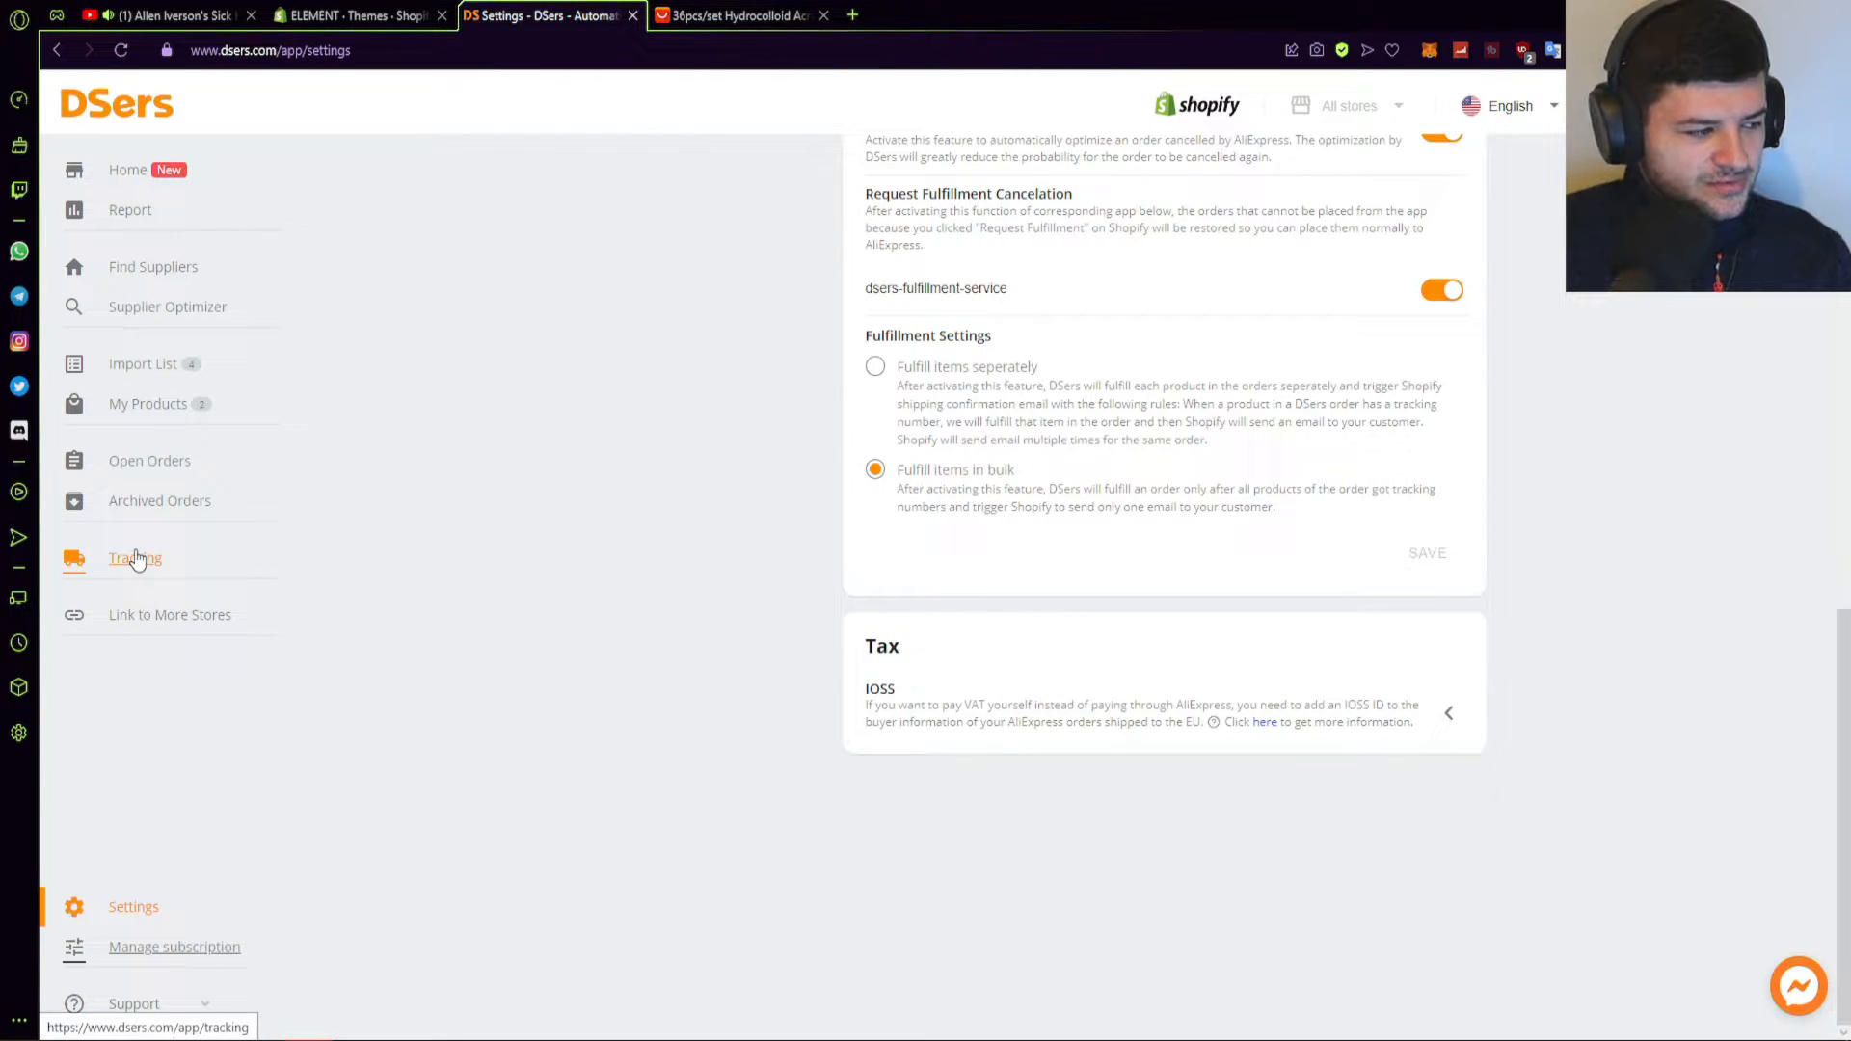
# - View the open orders, and read the explanation of how orders are placed in Archived Orders
pyautogui.click(152, 469)
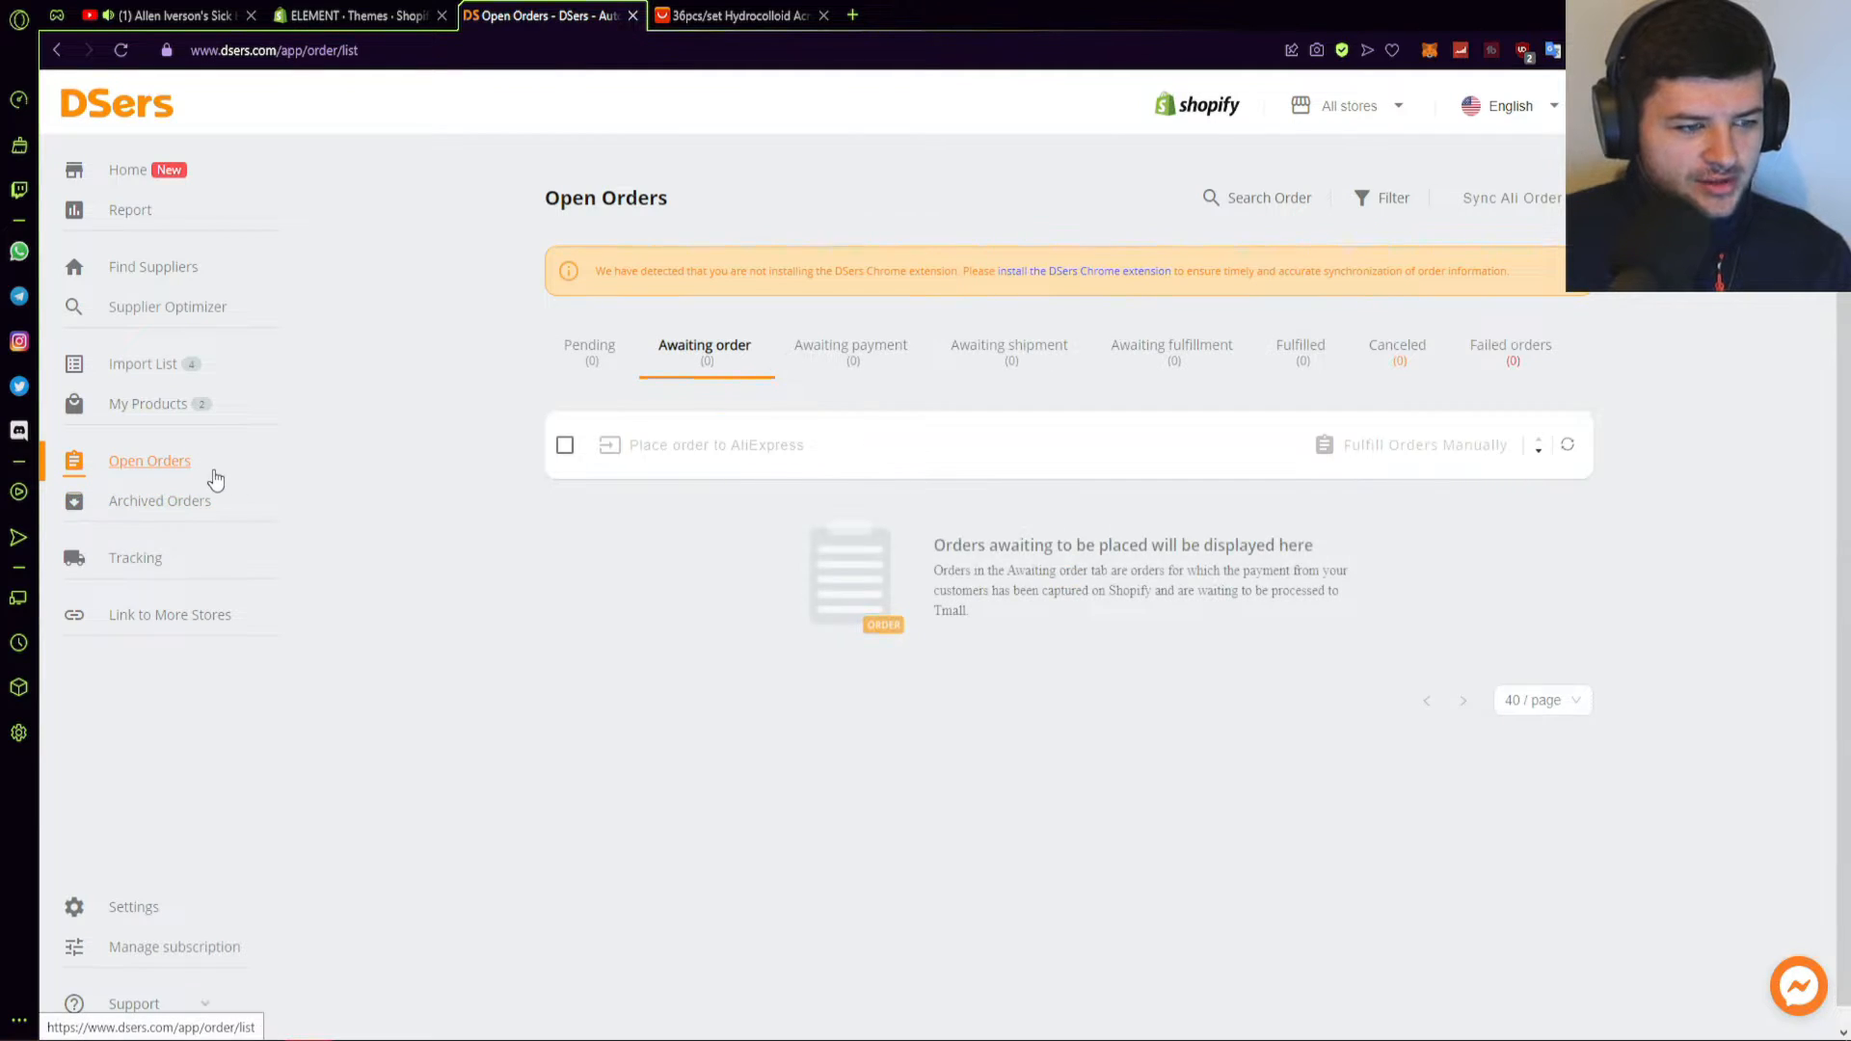
pyautogui.click(144, 502)
pyautogui.moveTo(607, 262); pyautogui.dragTo(850, 262)
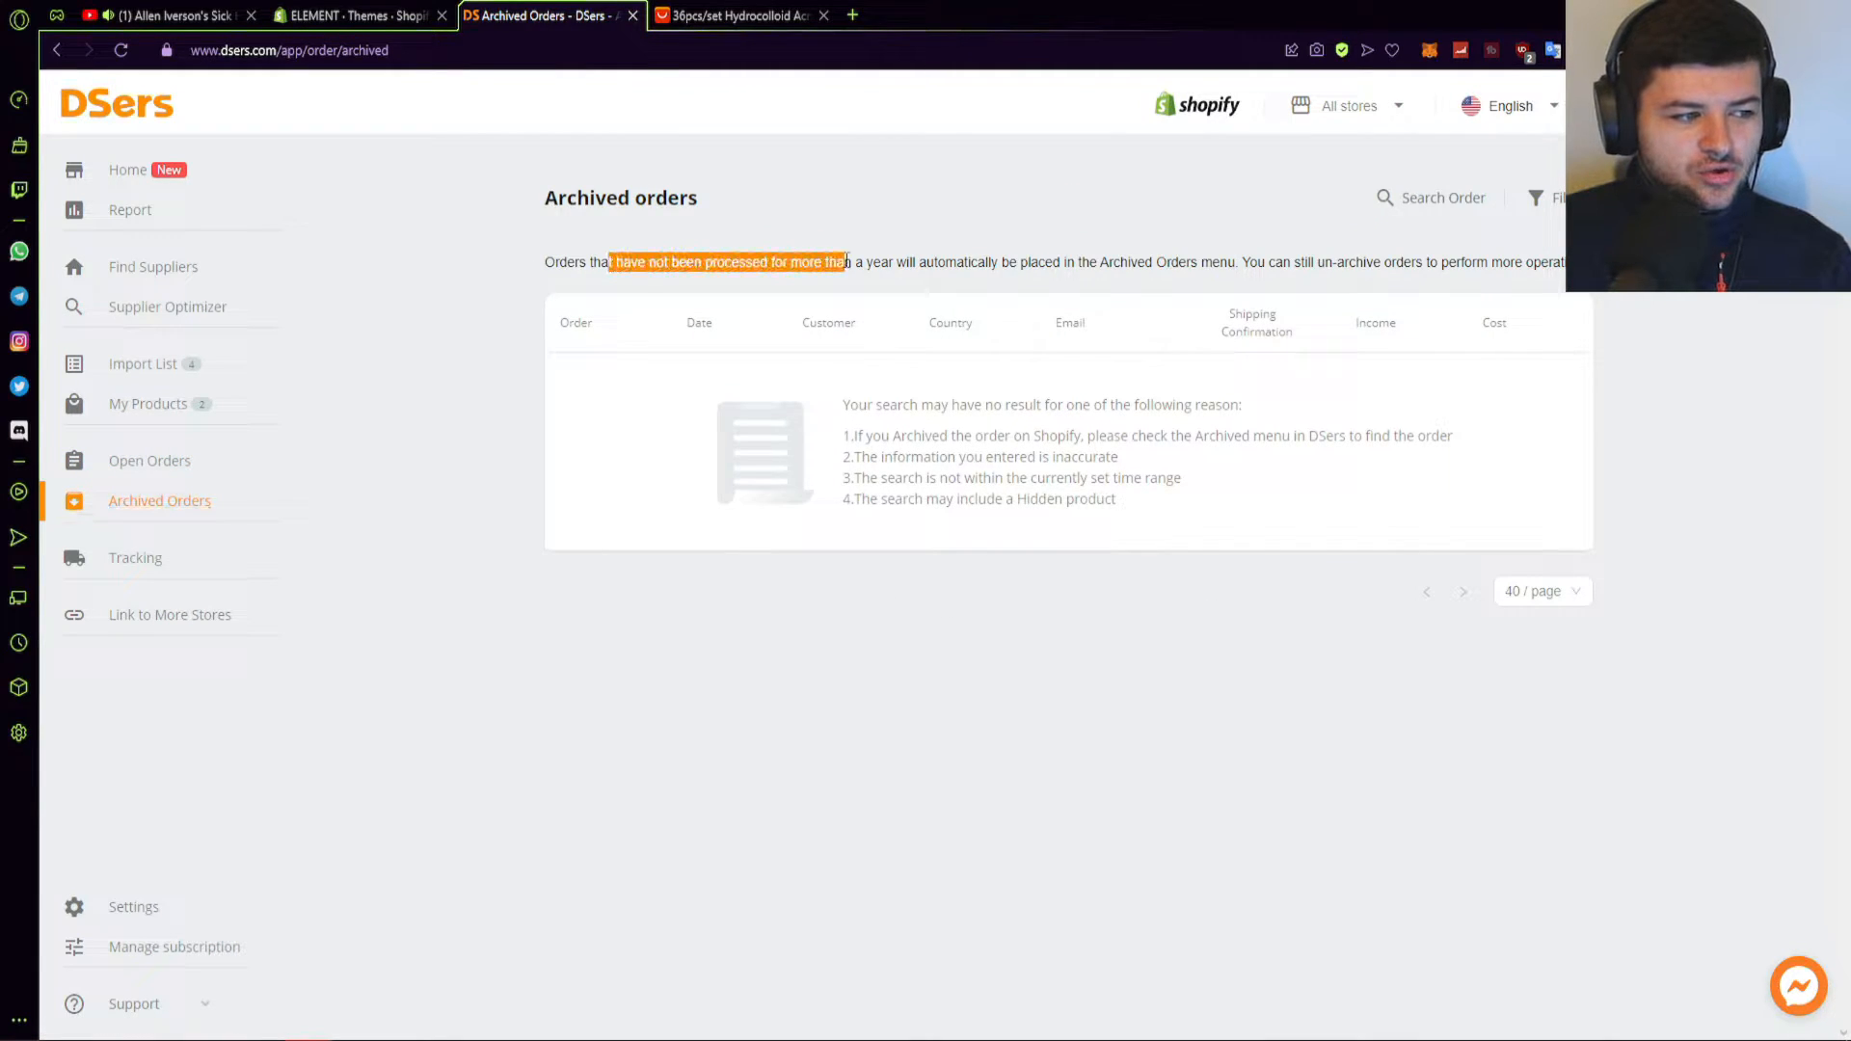
pyautogui.click(837, 265)
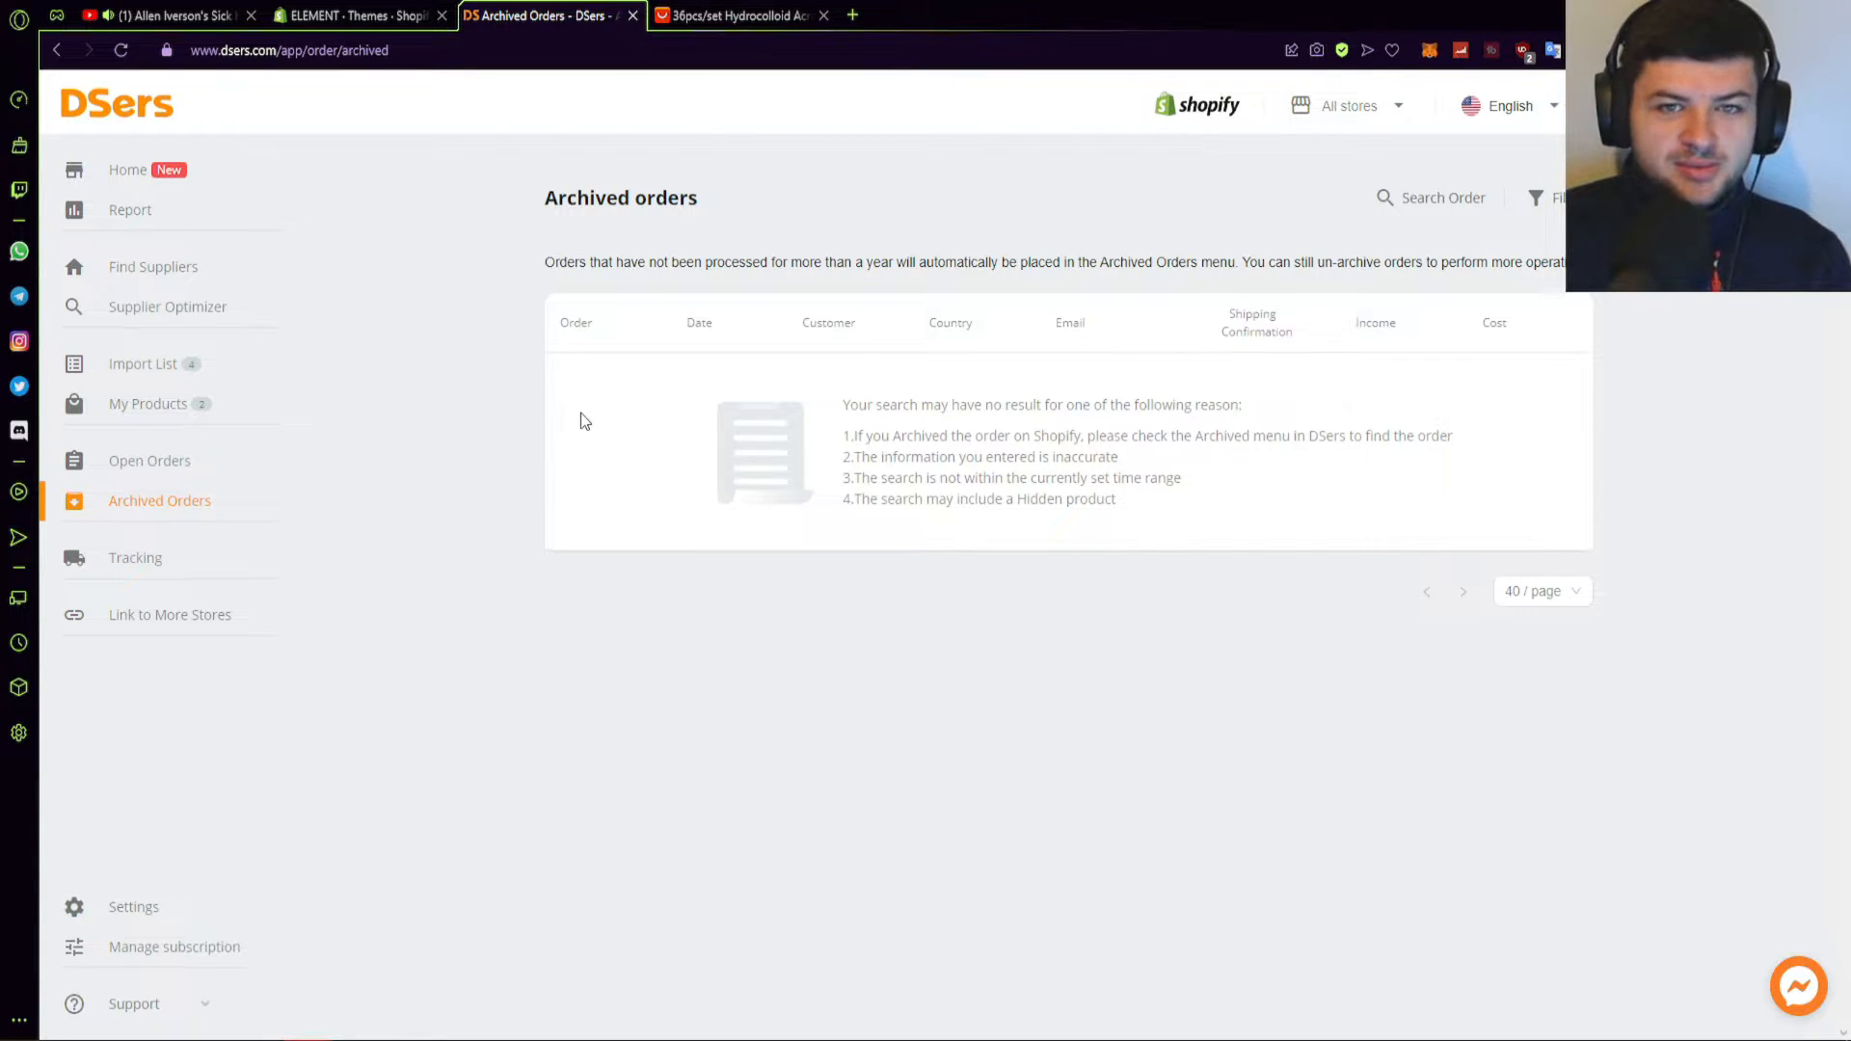
# - Open the order tracking page and read the notice about activating the tracking feature
pyautogui.click(133, 580)
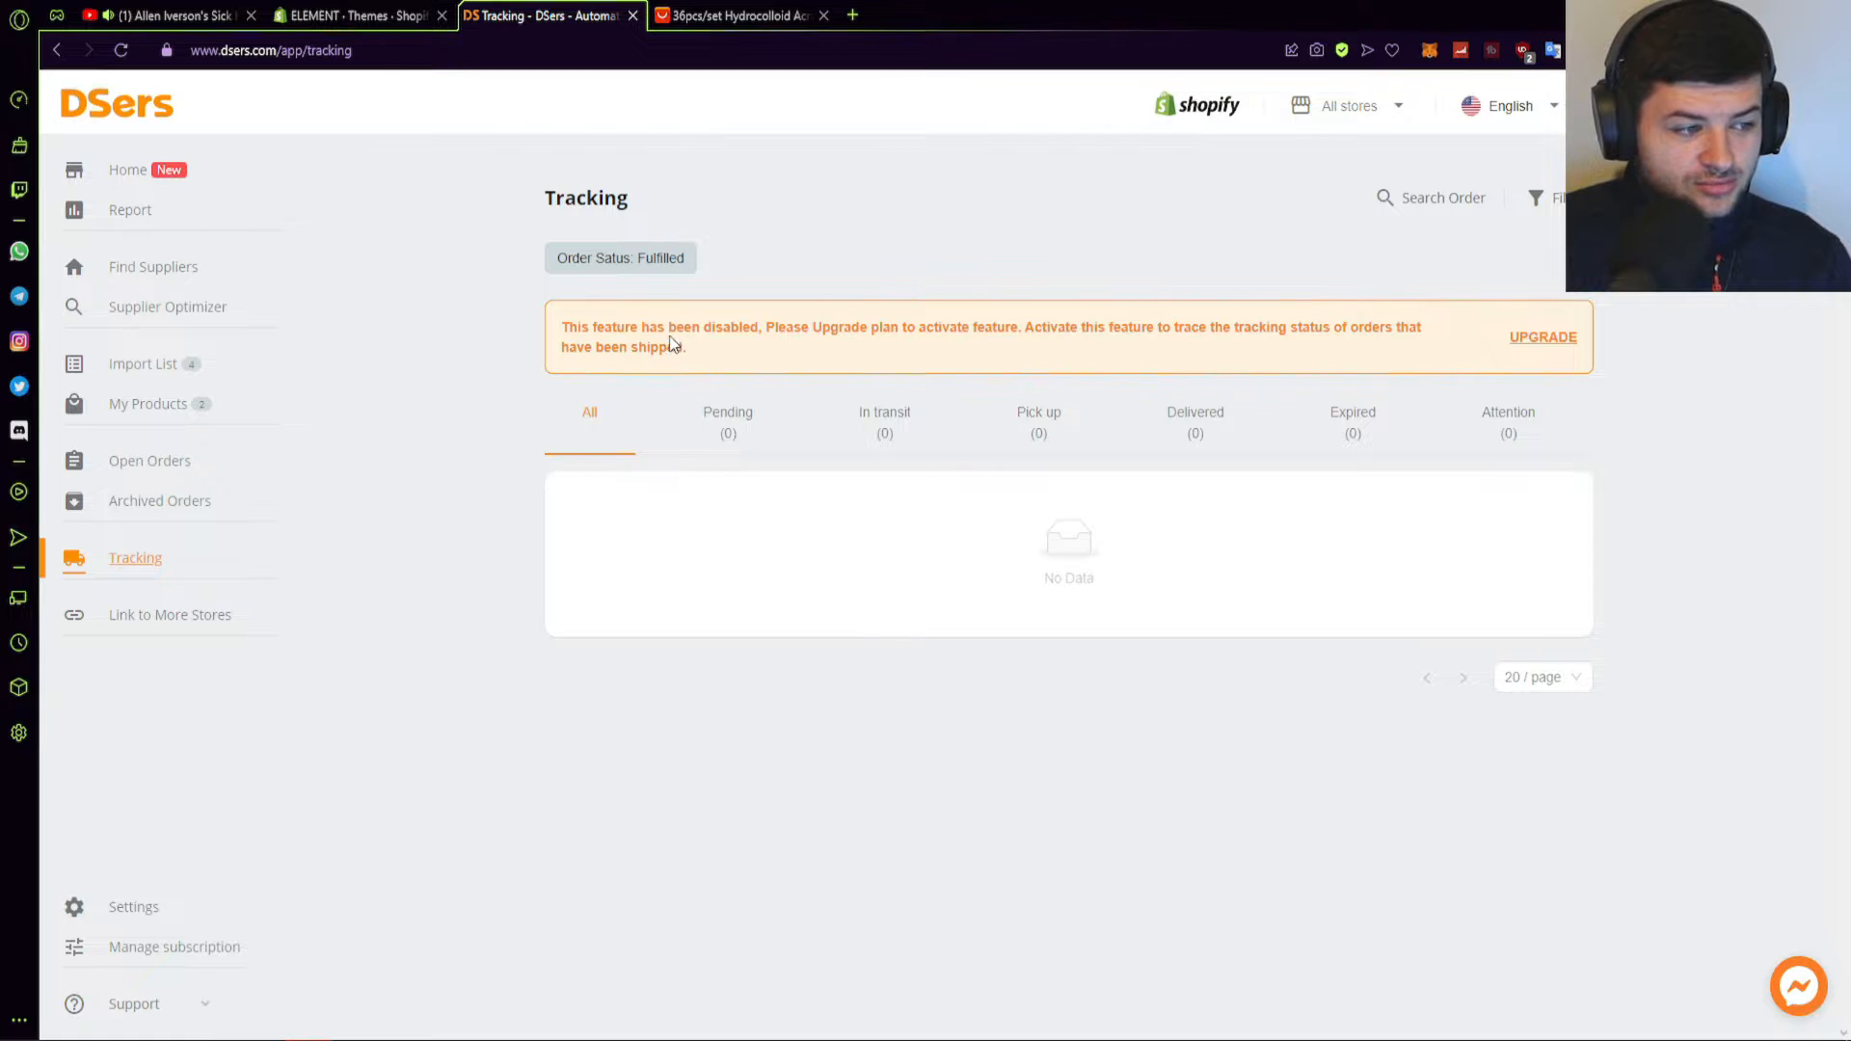
pyautogui.moveTo(984, 327); pyautogui.dragTo(1212, 325)
pyautogui.click(1246, 324)
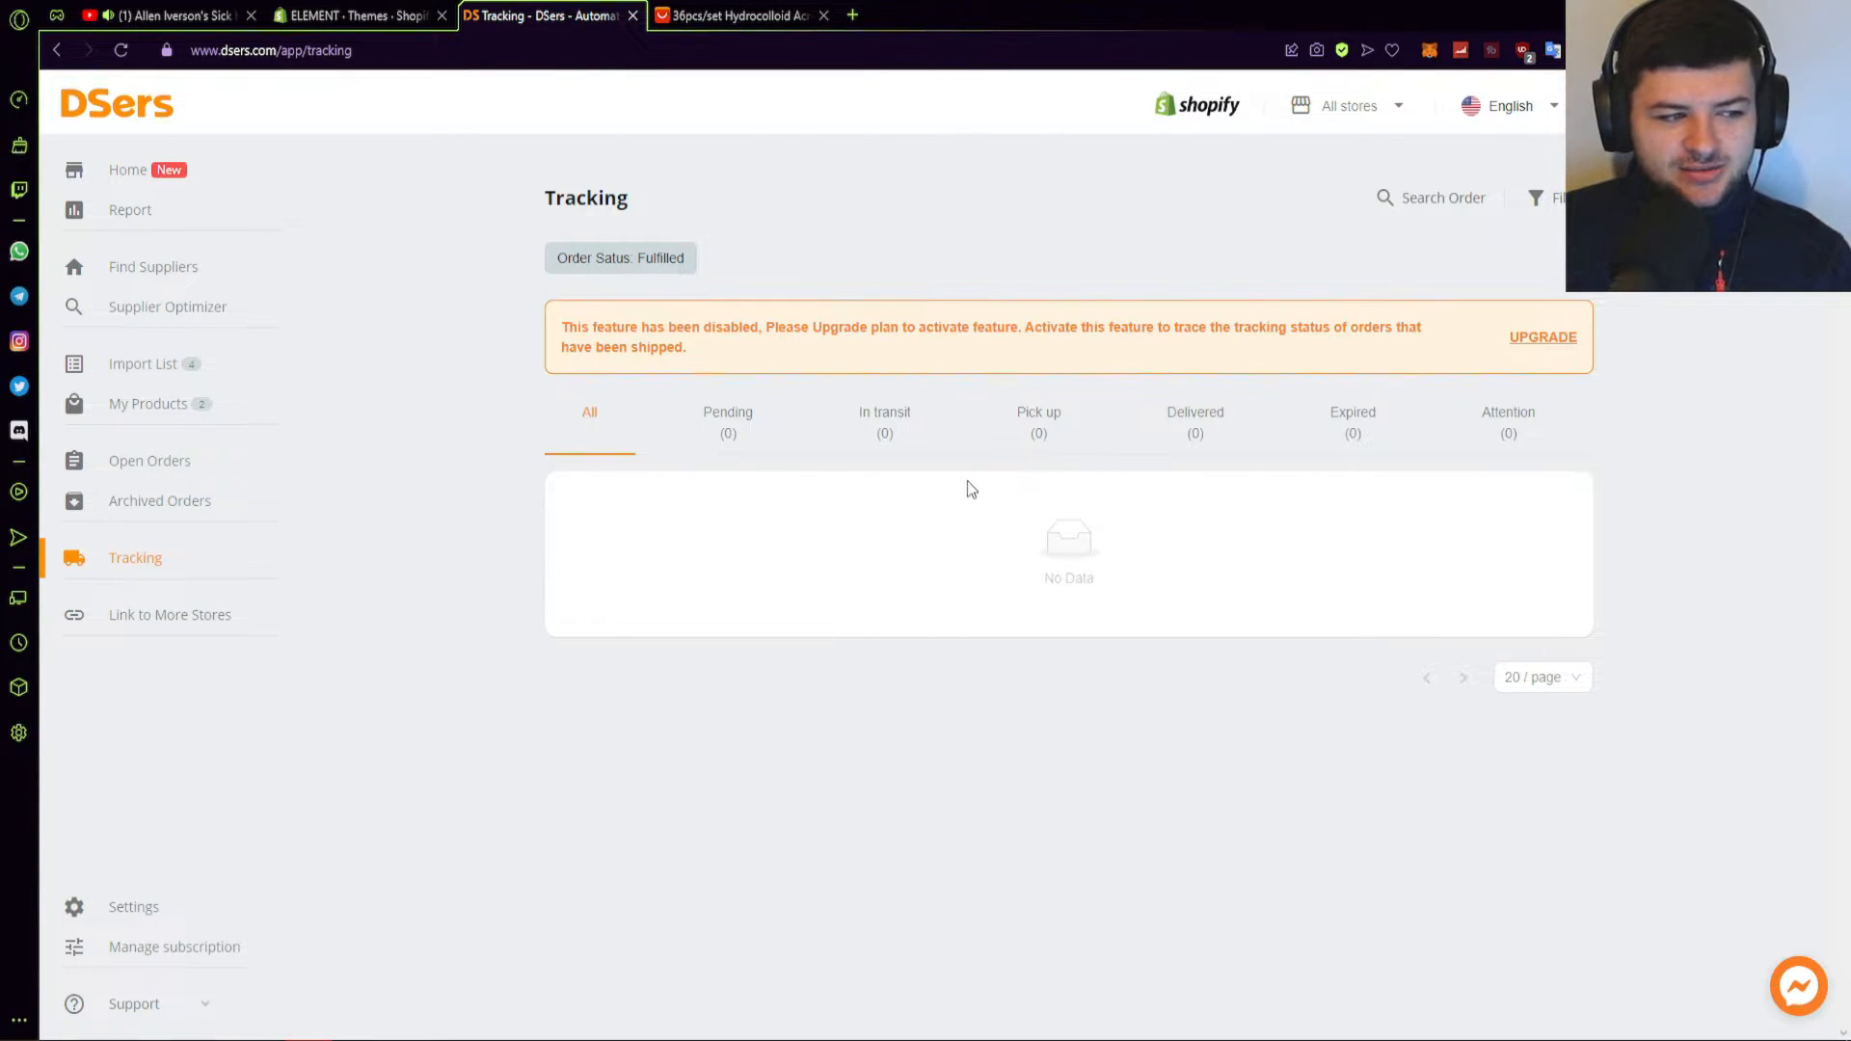
# - Install the DSers - AliExpress.com Product Importer extension linked from Open Orders, close its store page and reload the orders page
pyautogui.click(147, 464)
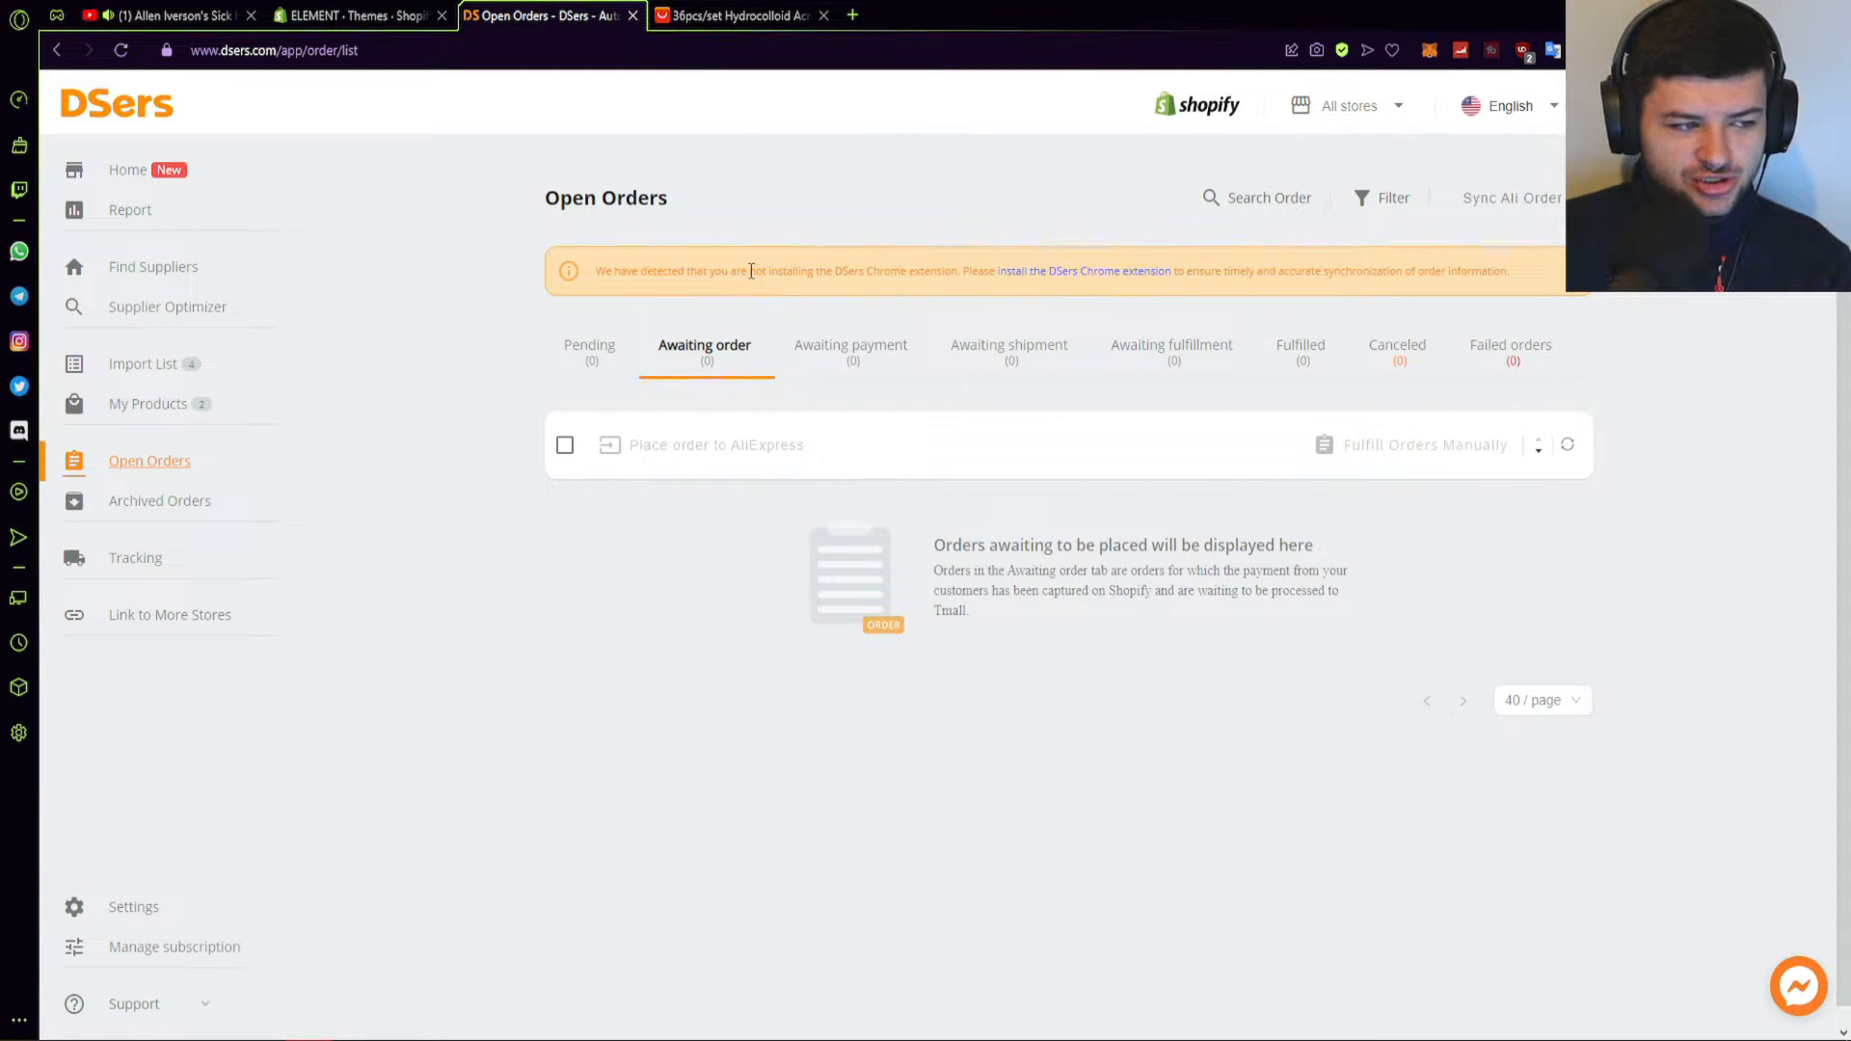
pyautogui.click(1050, 275)
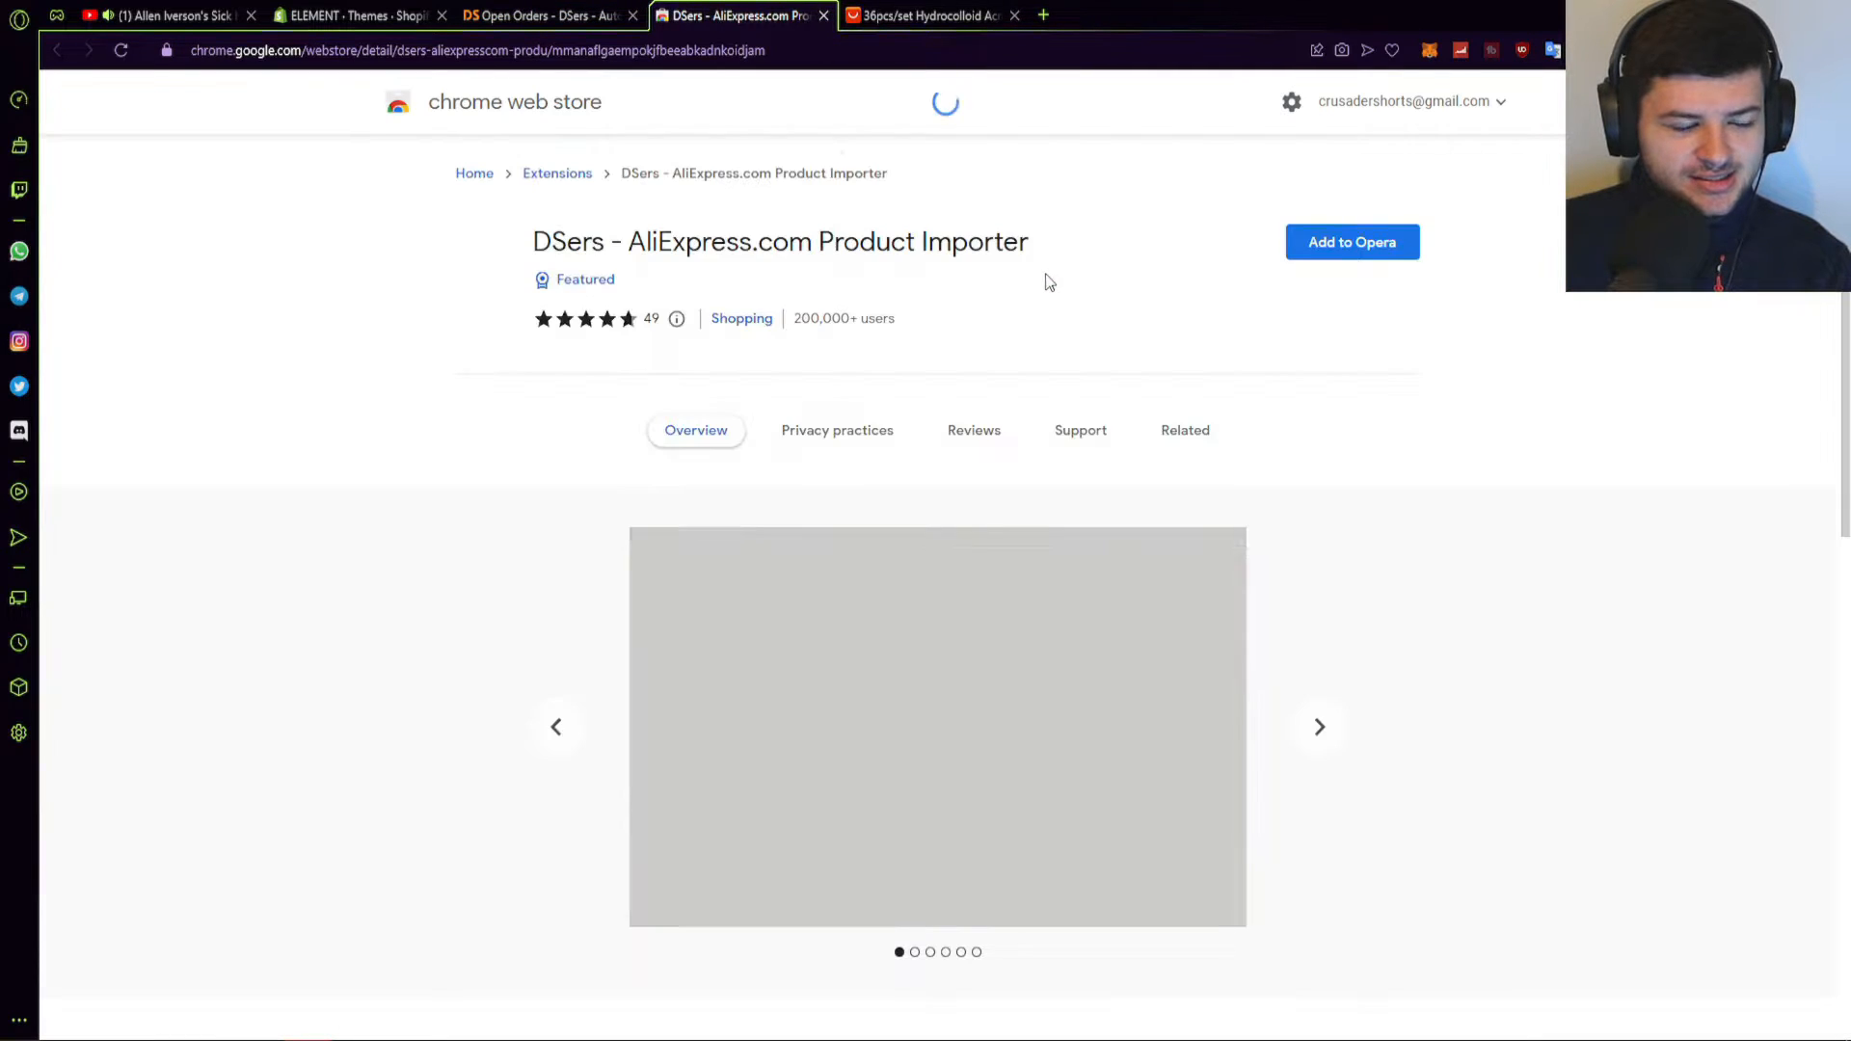
pyautogui.click(1352, 242)
pyautogui.click(985, 330)
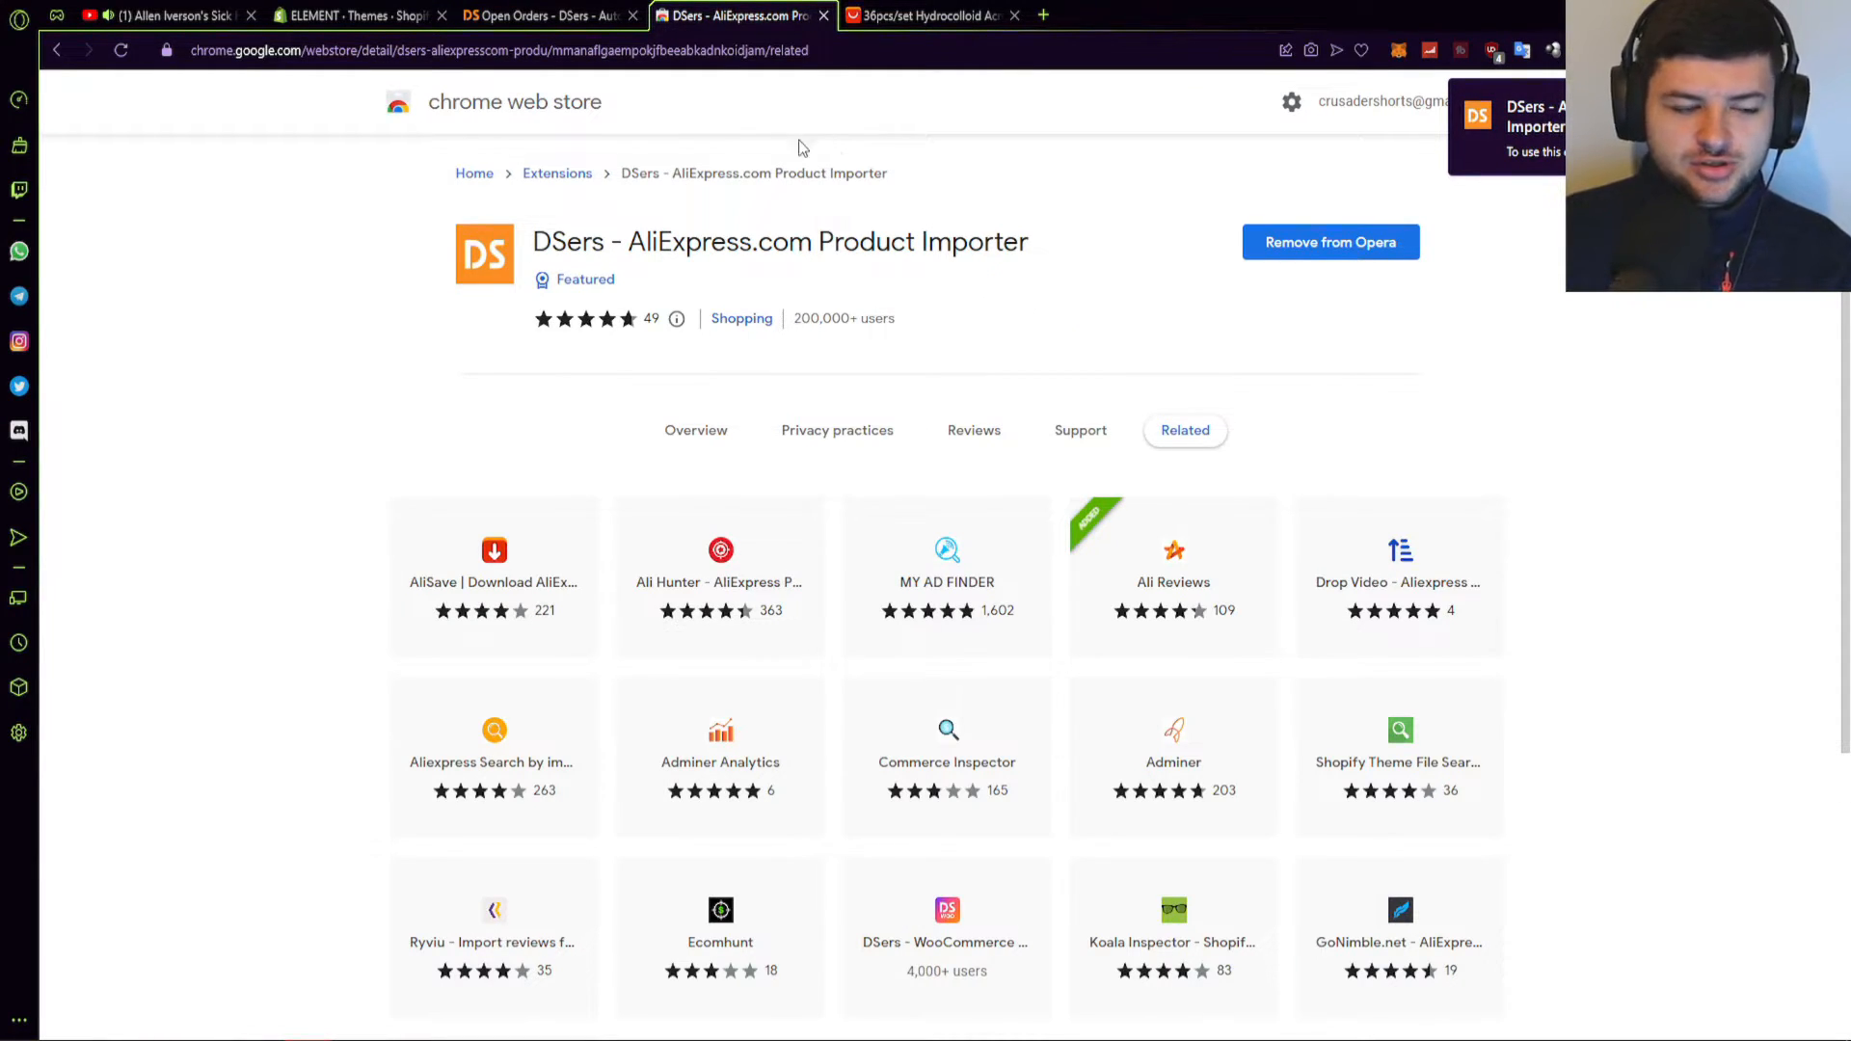
pyautogui.click(631, 15)
pyautogui.middleClick(662, 16)
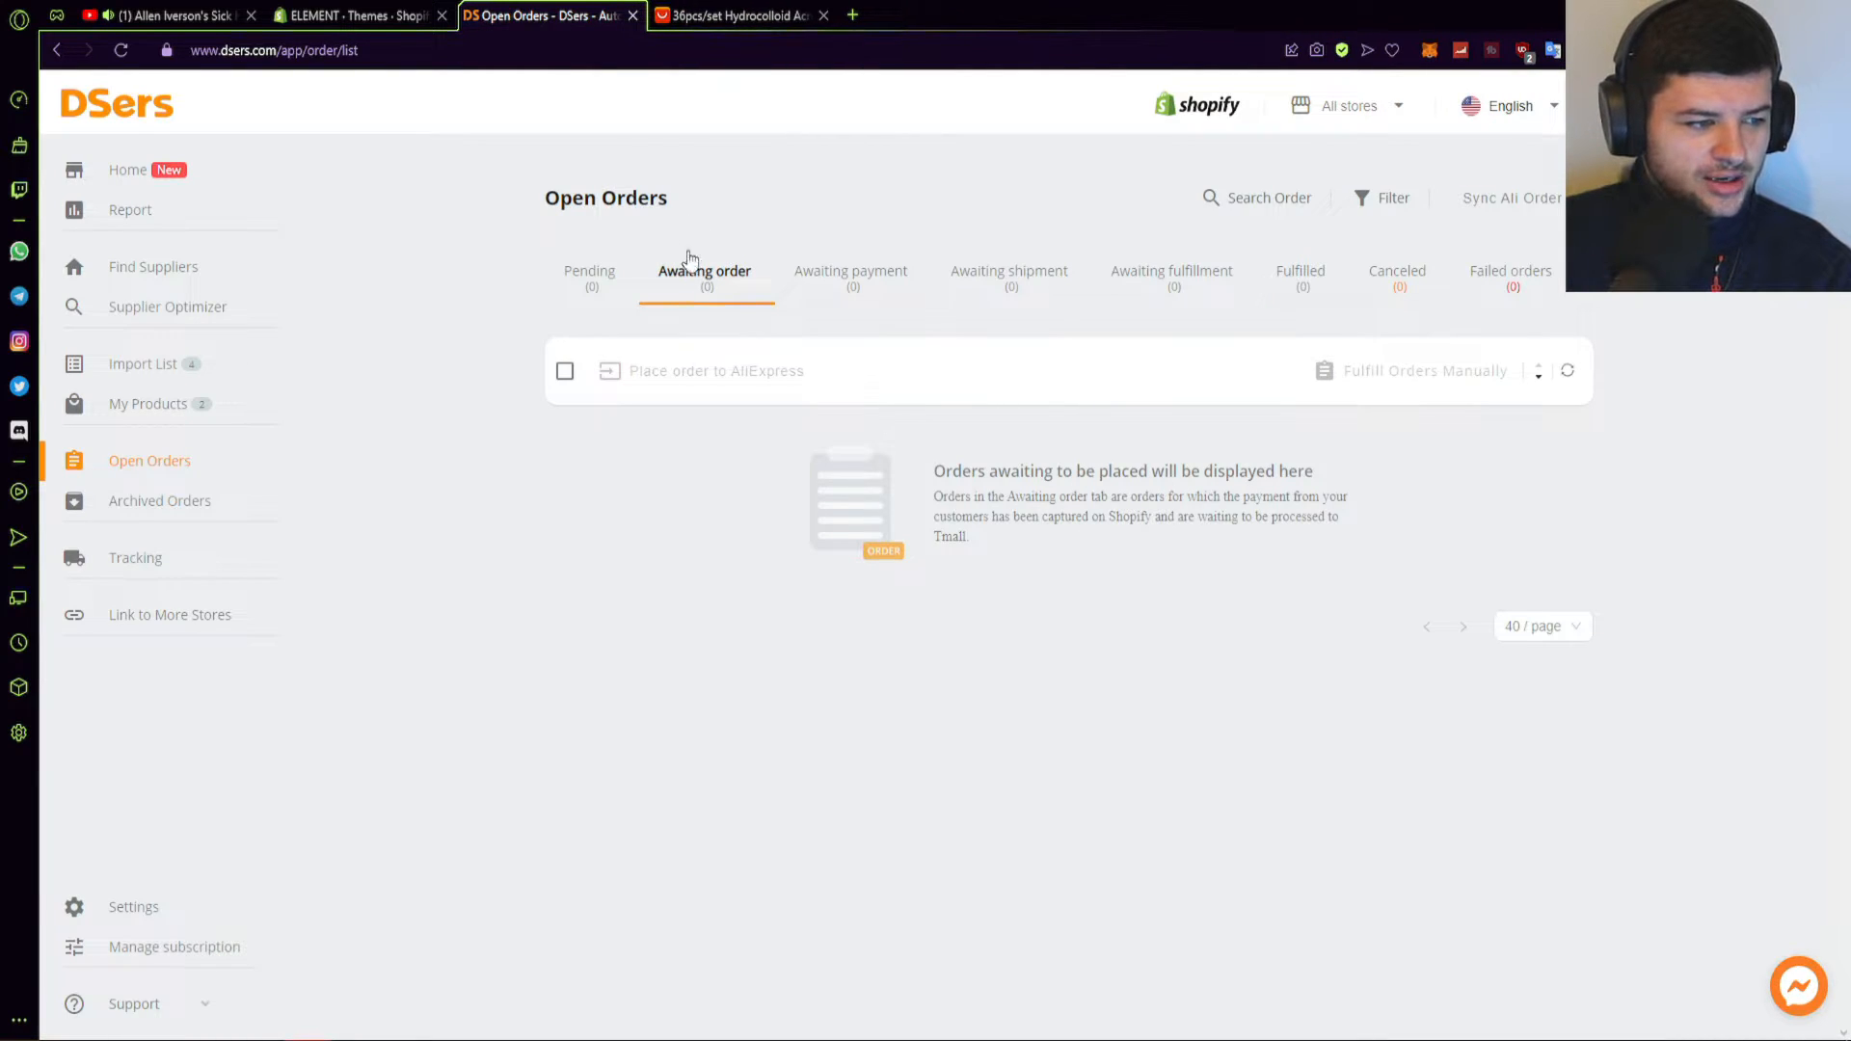
pyautogui.press('F5')
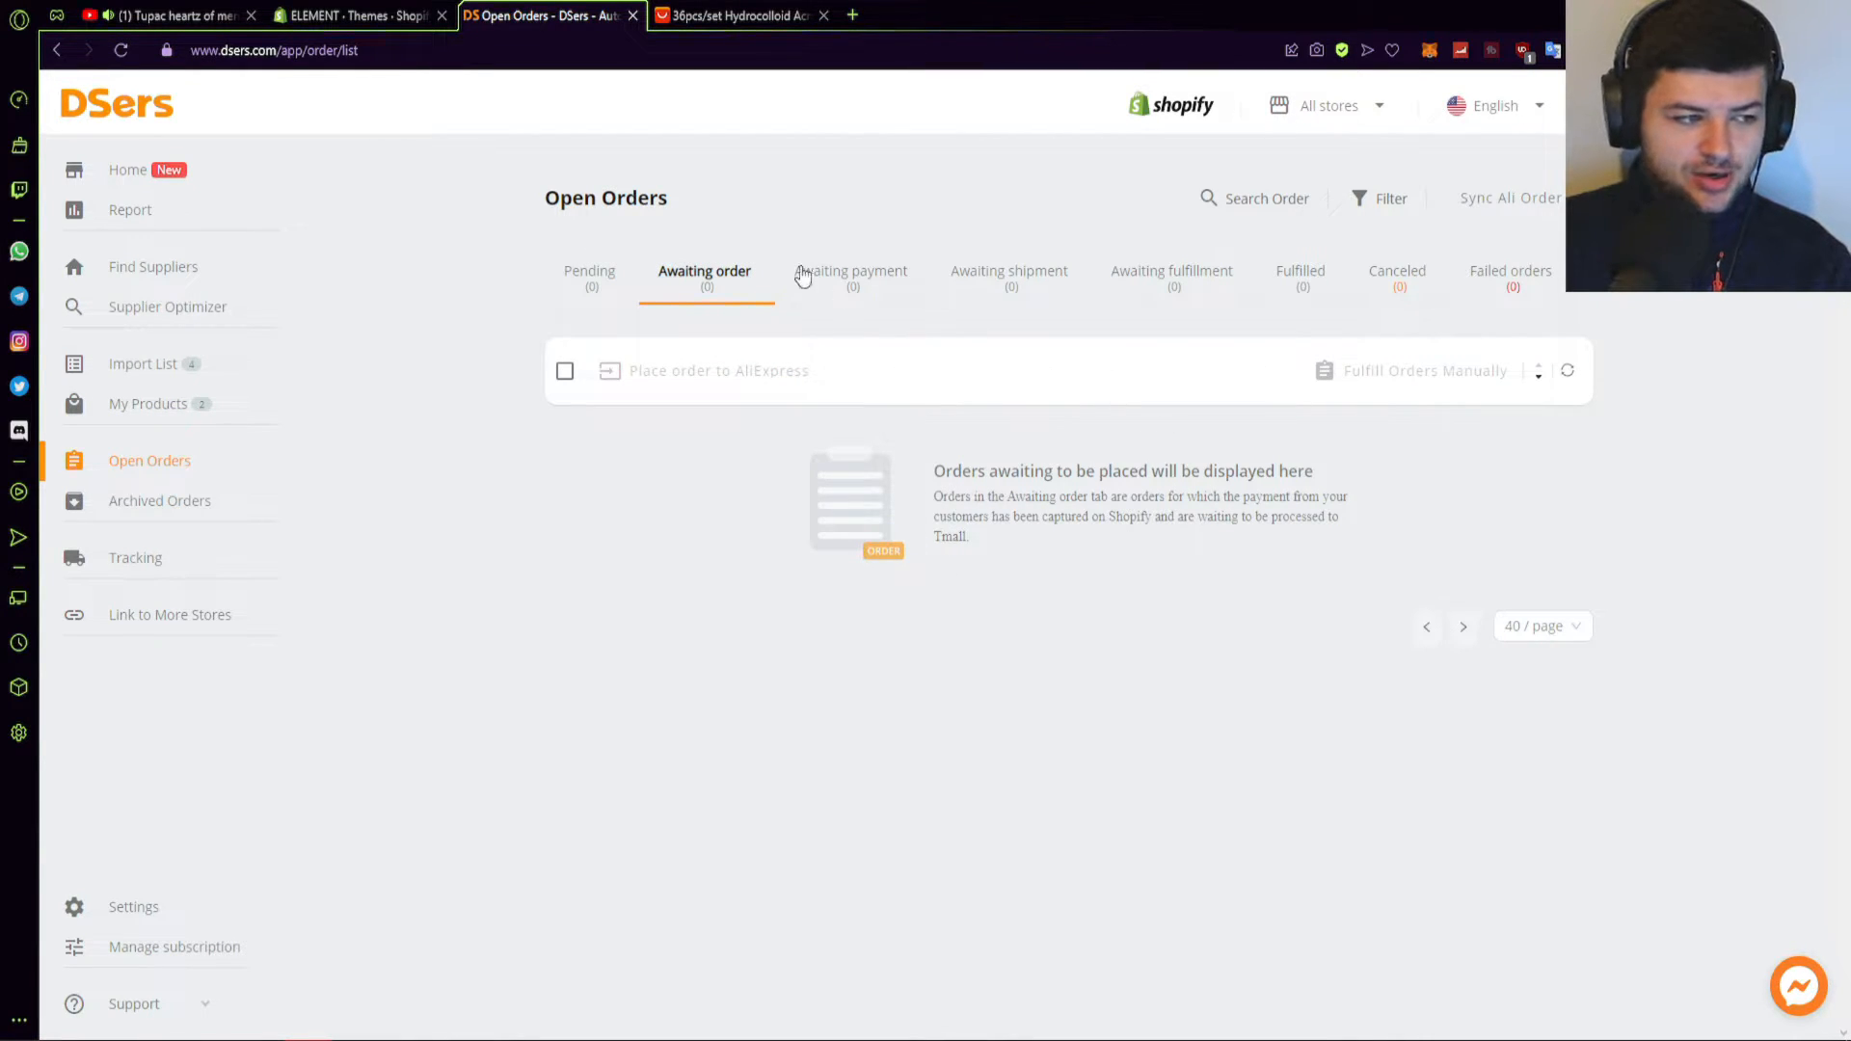
# - Look through the open orders by status: pending, awaiting order, awaiting payment, awaiting shipment, awaiting fulfillment and fulfilled
pyautogui.click(581, 275)
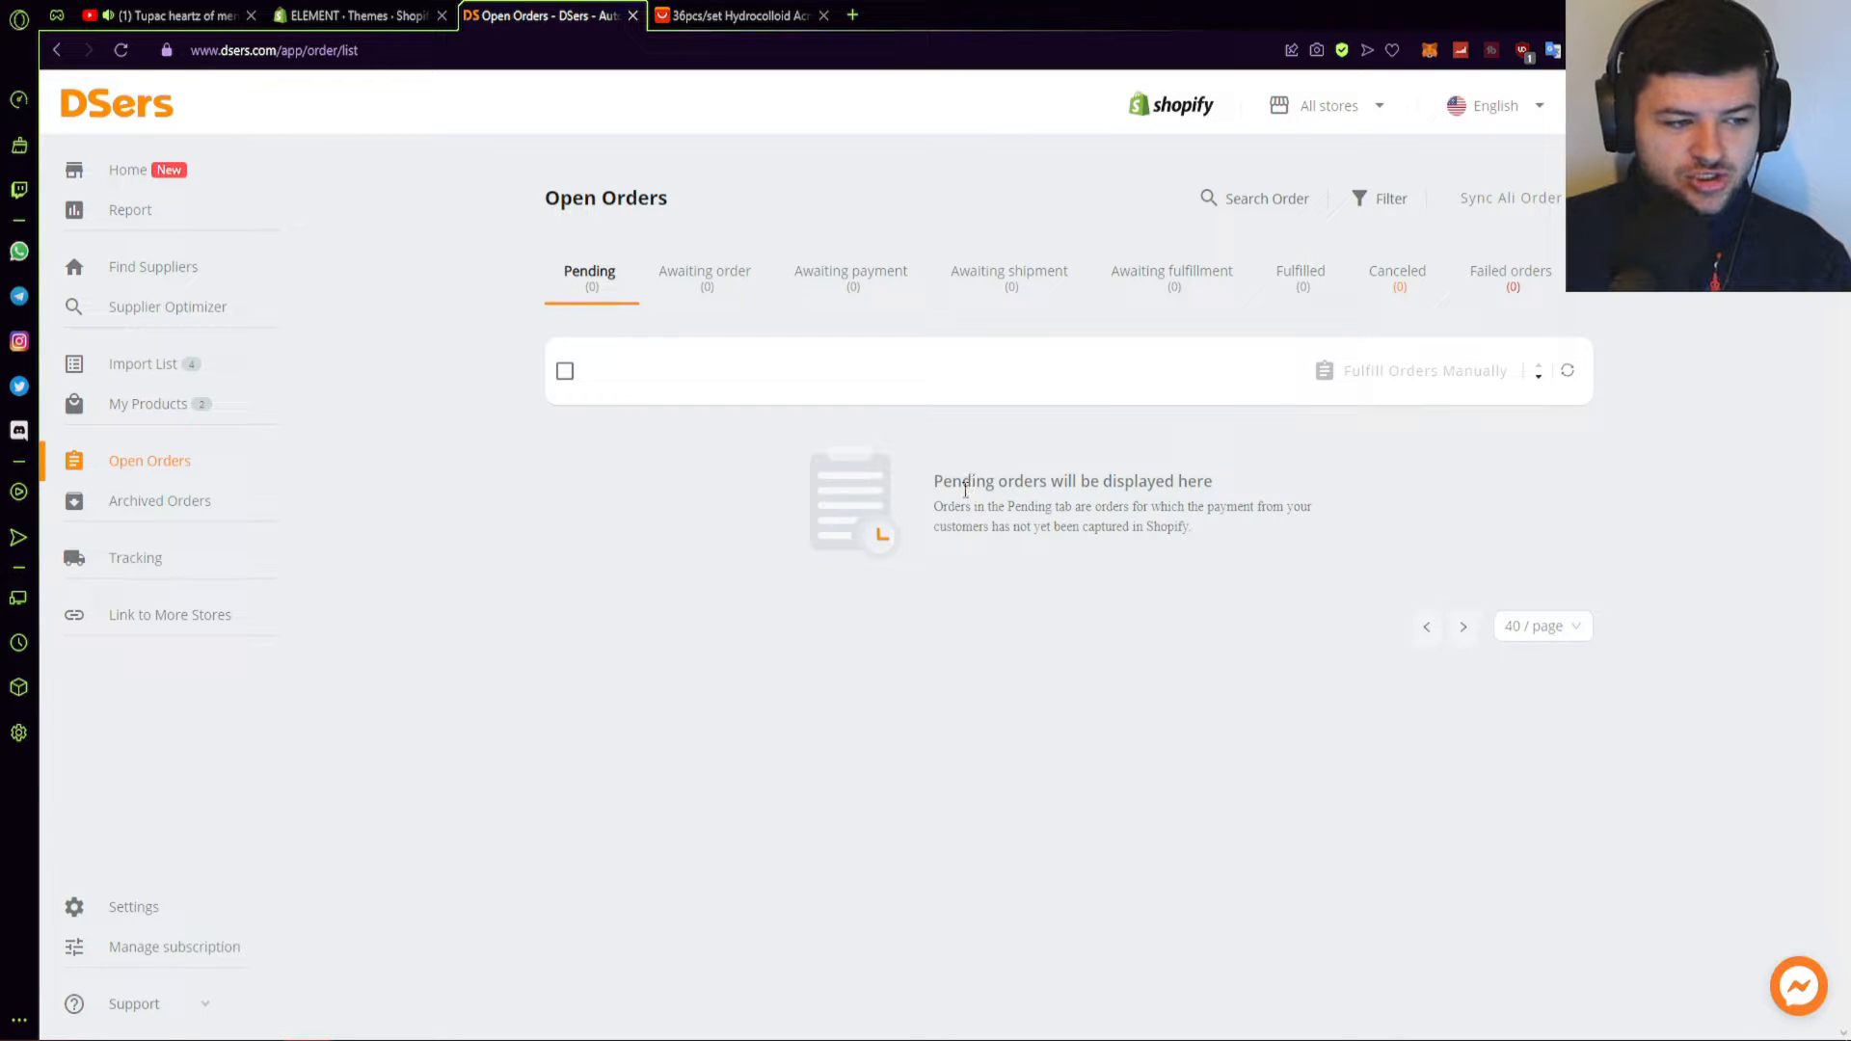
pyautogui.click(699, 270)
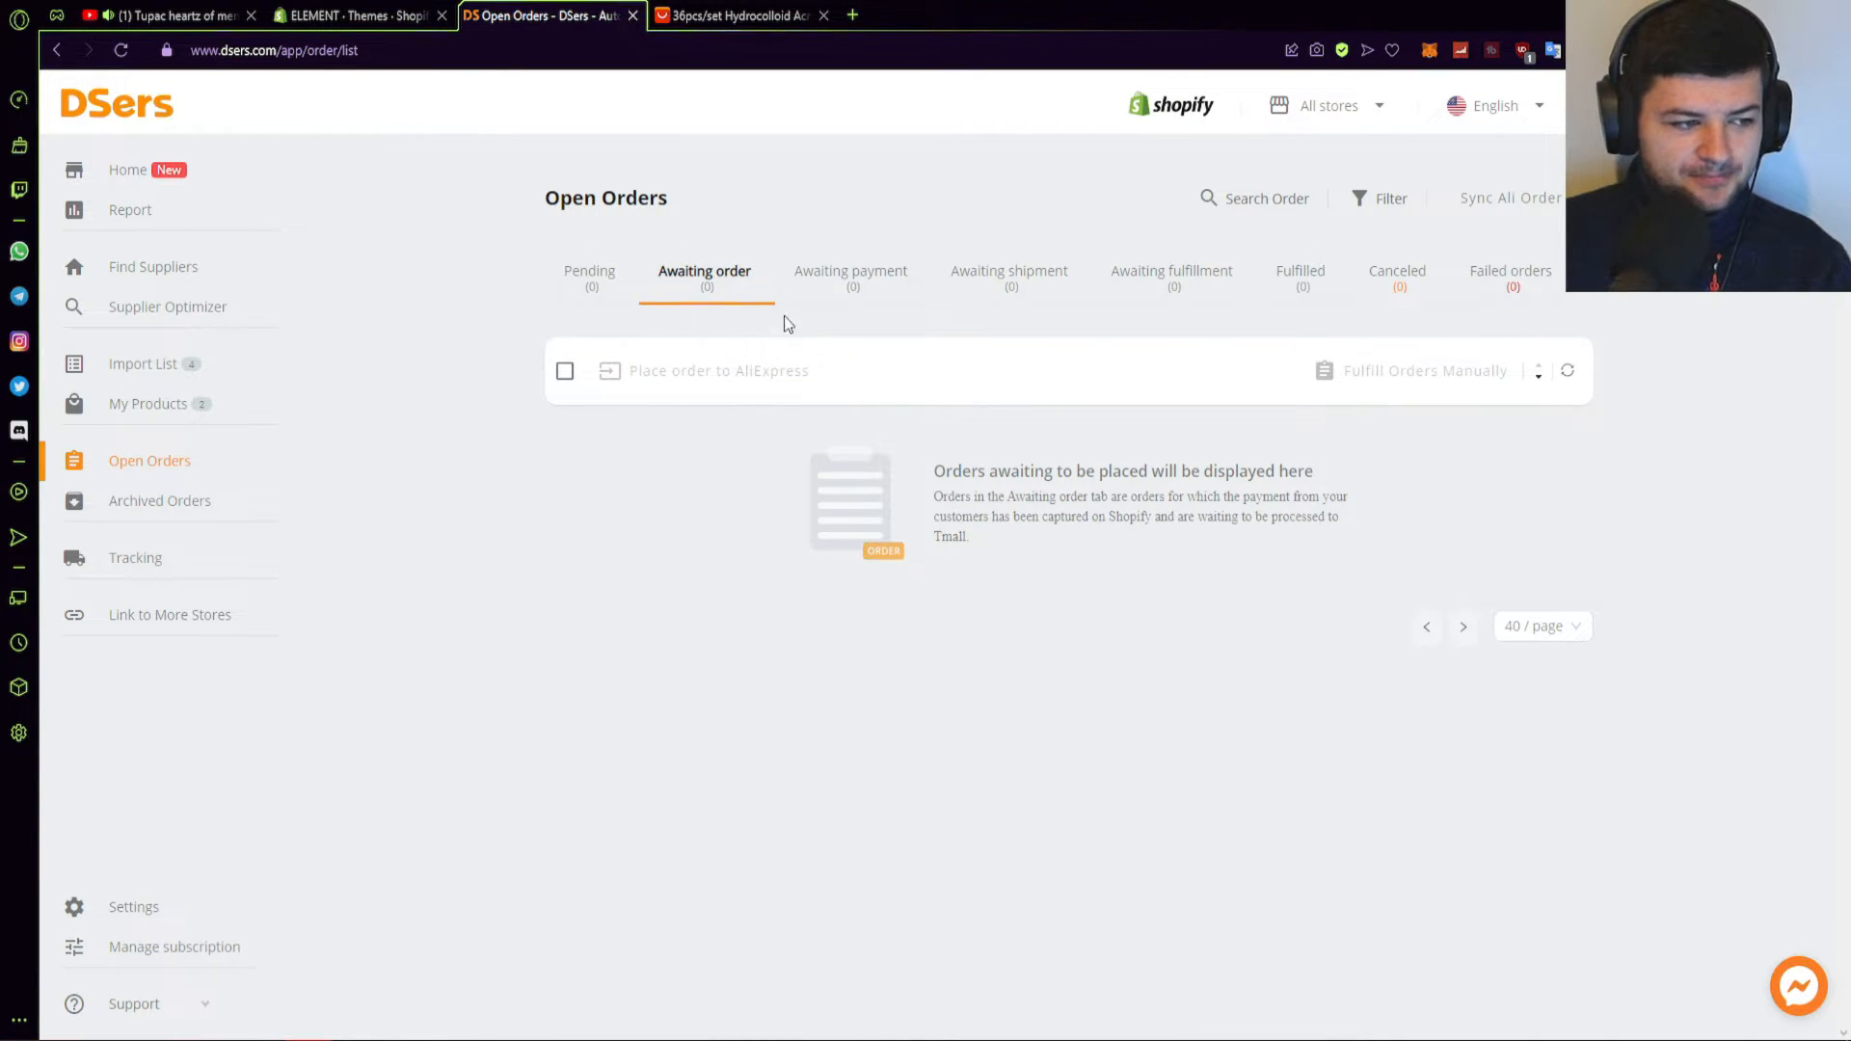
pyautogui.click(852, 289)
pyautogui.click(991, 286)
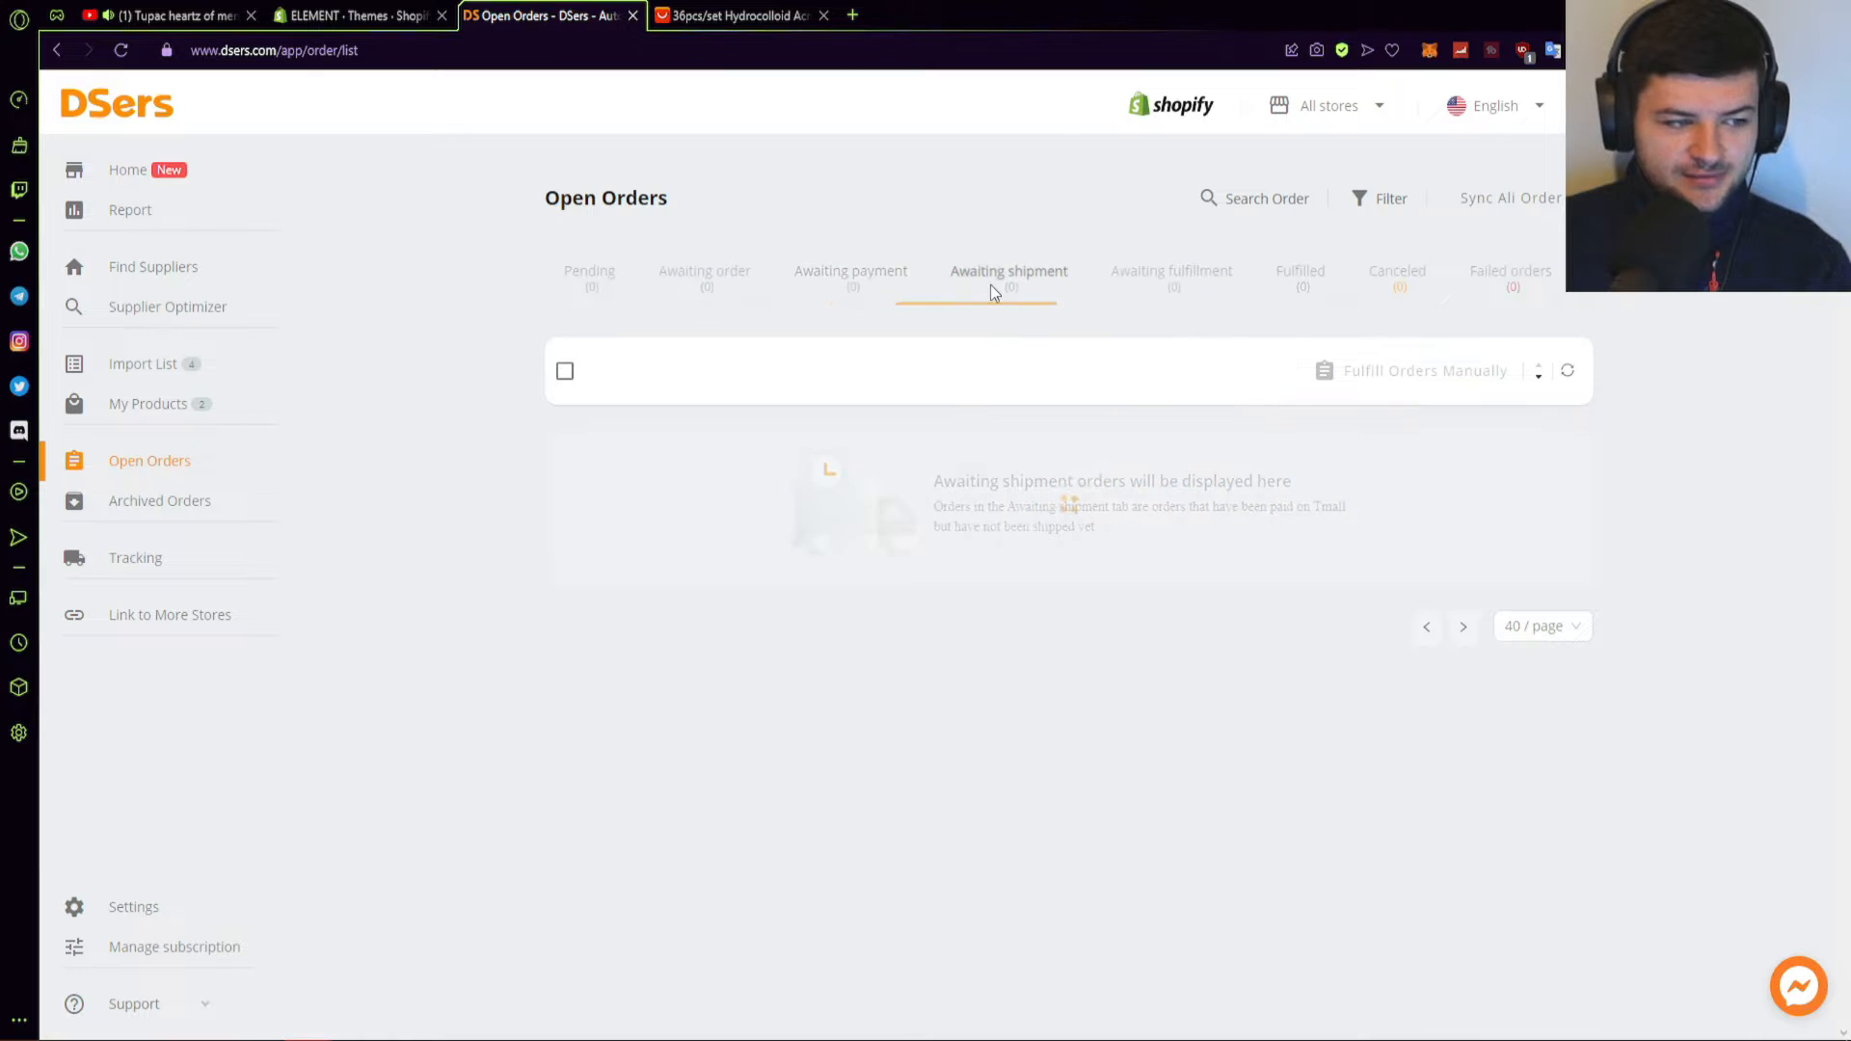
pyautogui.click(1169, 301)
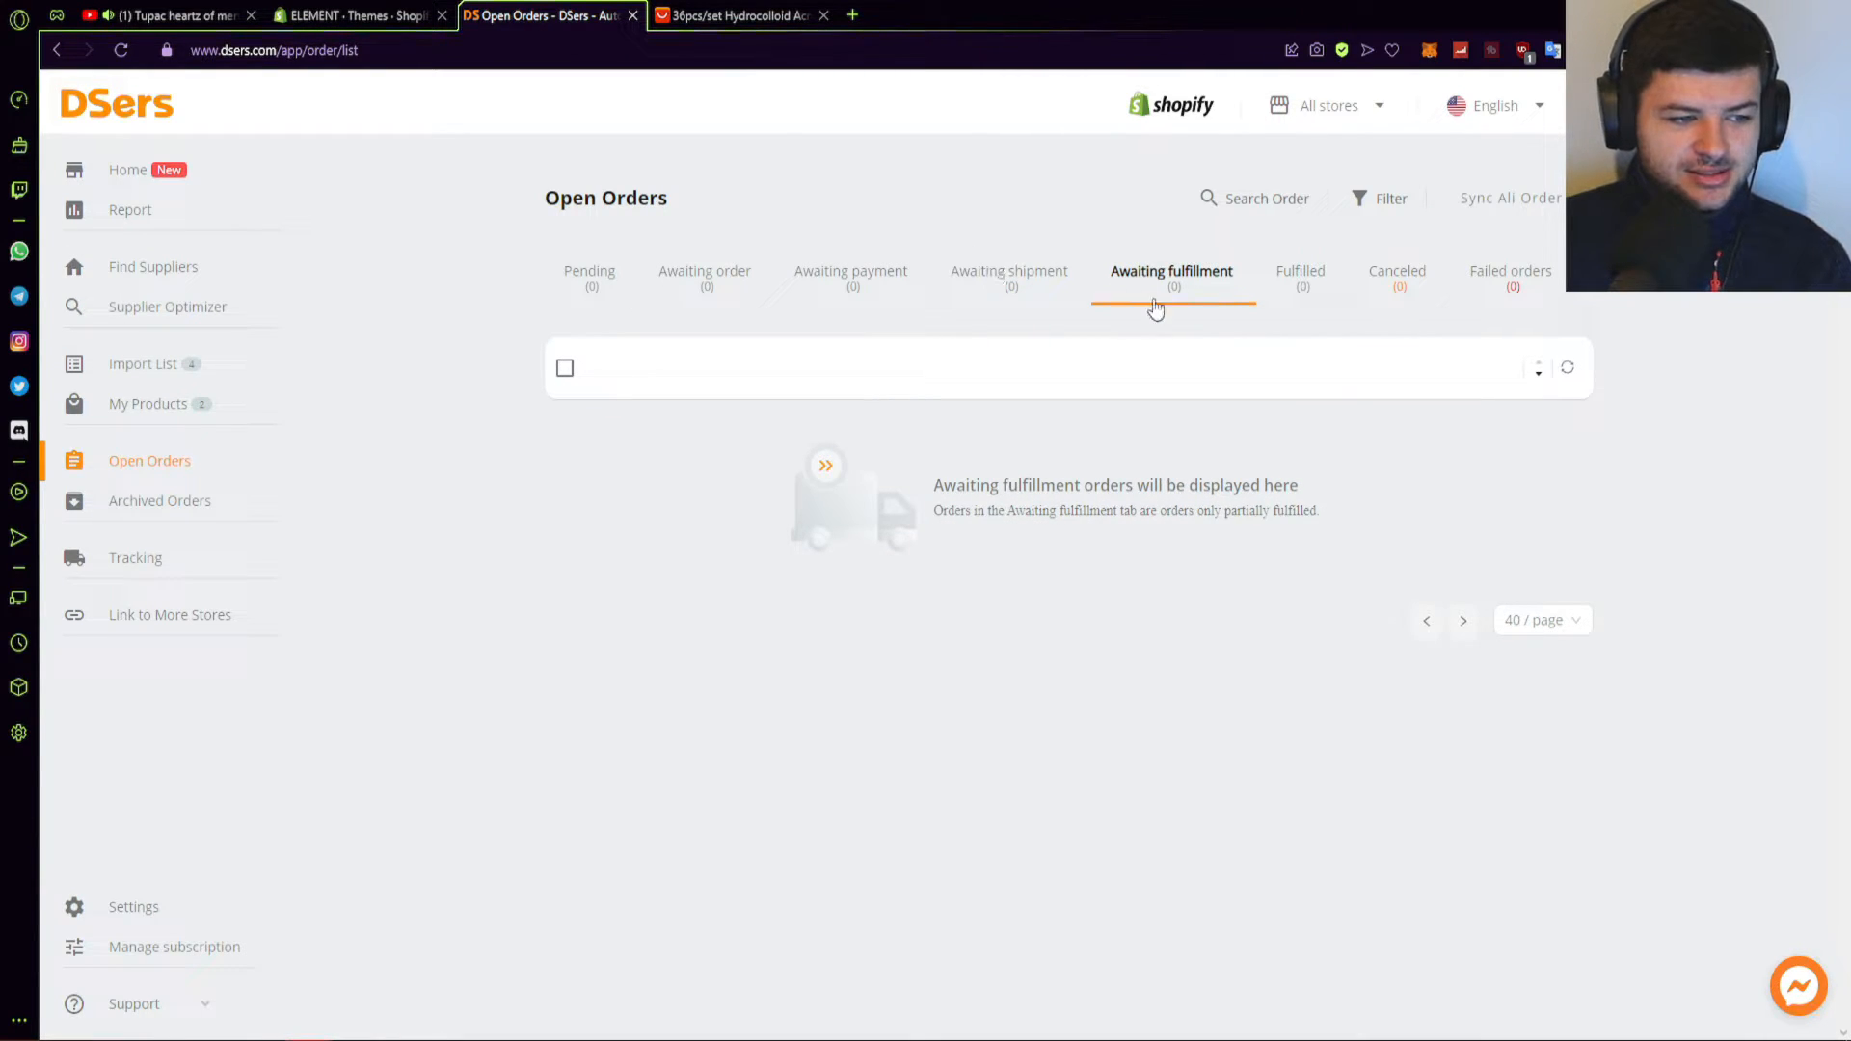
pyautogui.click(1288, 289)
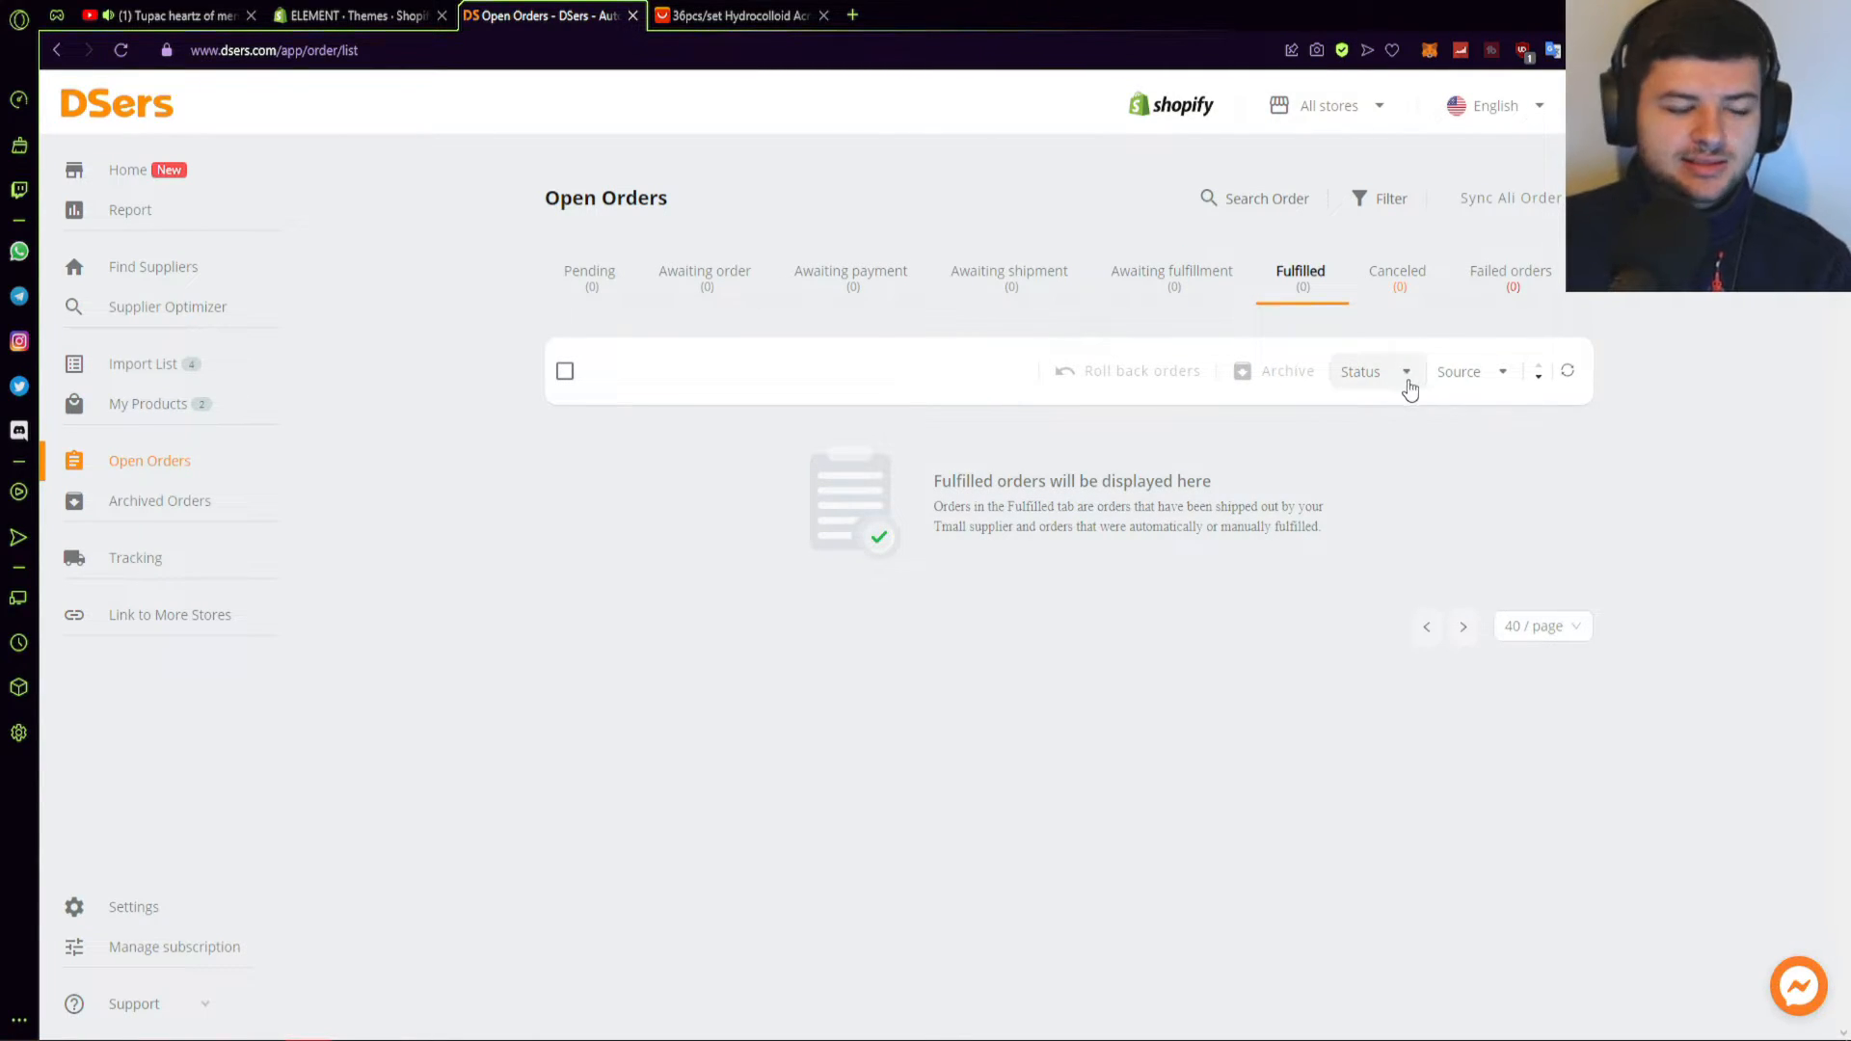
# - Look through the canceled and failed orders in Open Orders, and return to the orders awaiting order
pyautogui.click(1398, 286)
pyautogui.click(1515, 286)
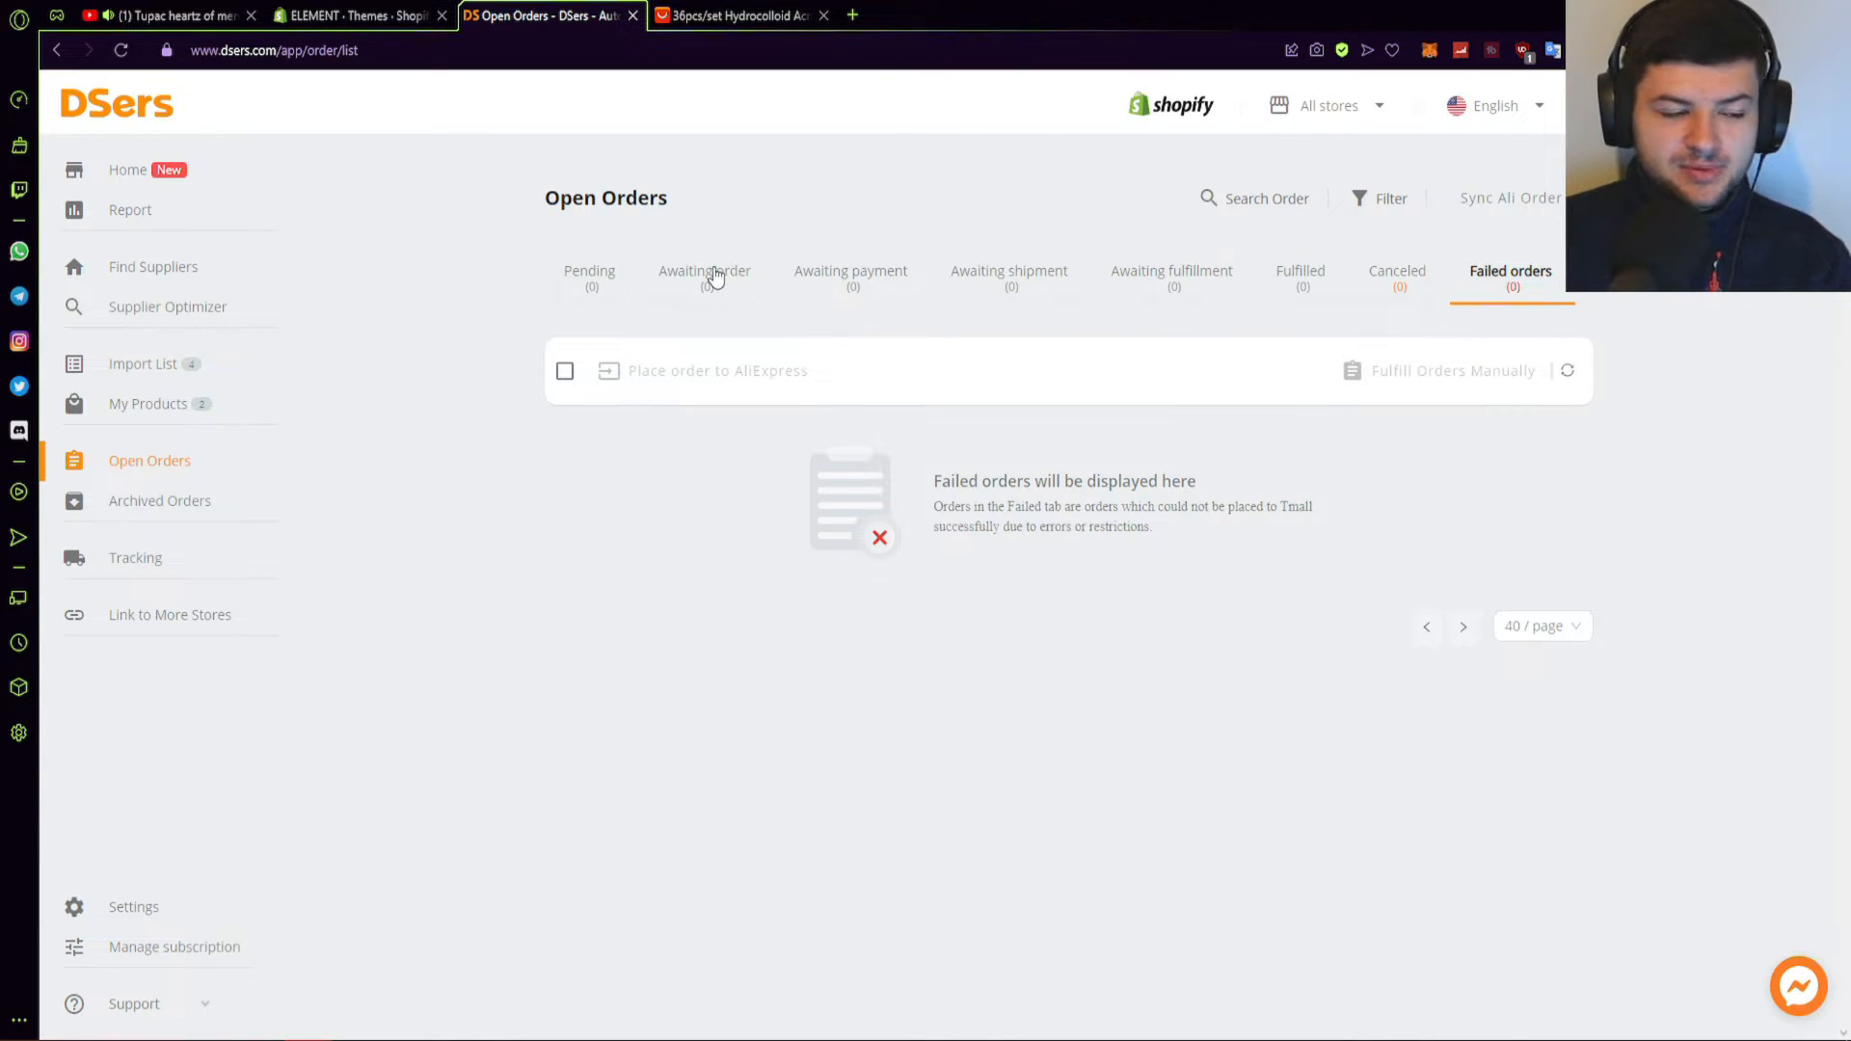
pyautogui.click(718, 273)
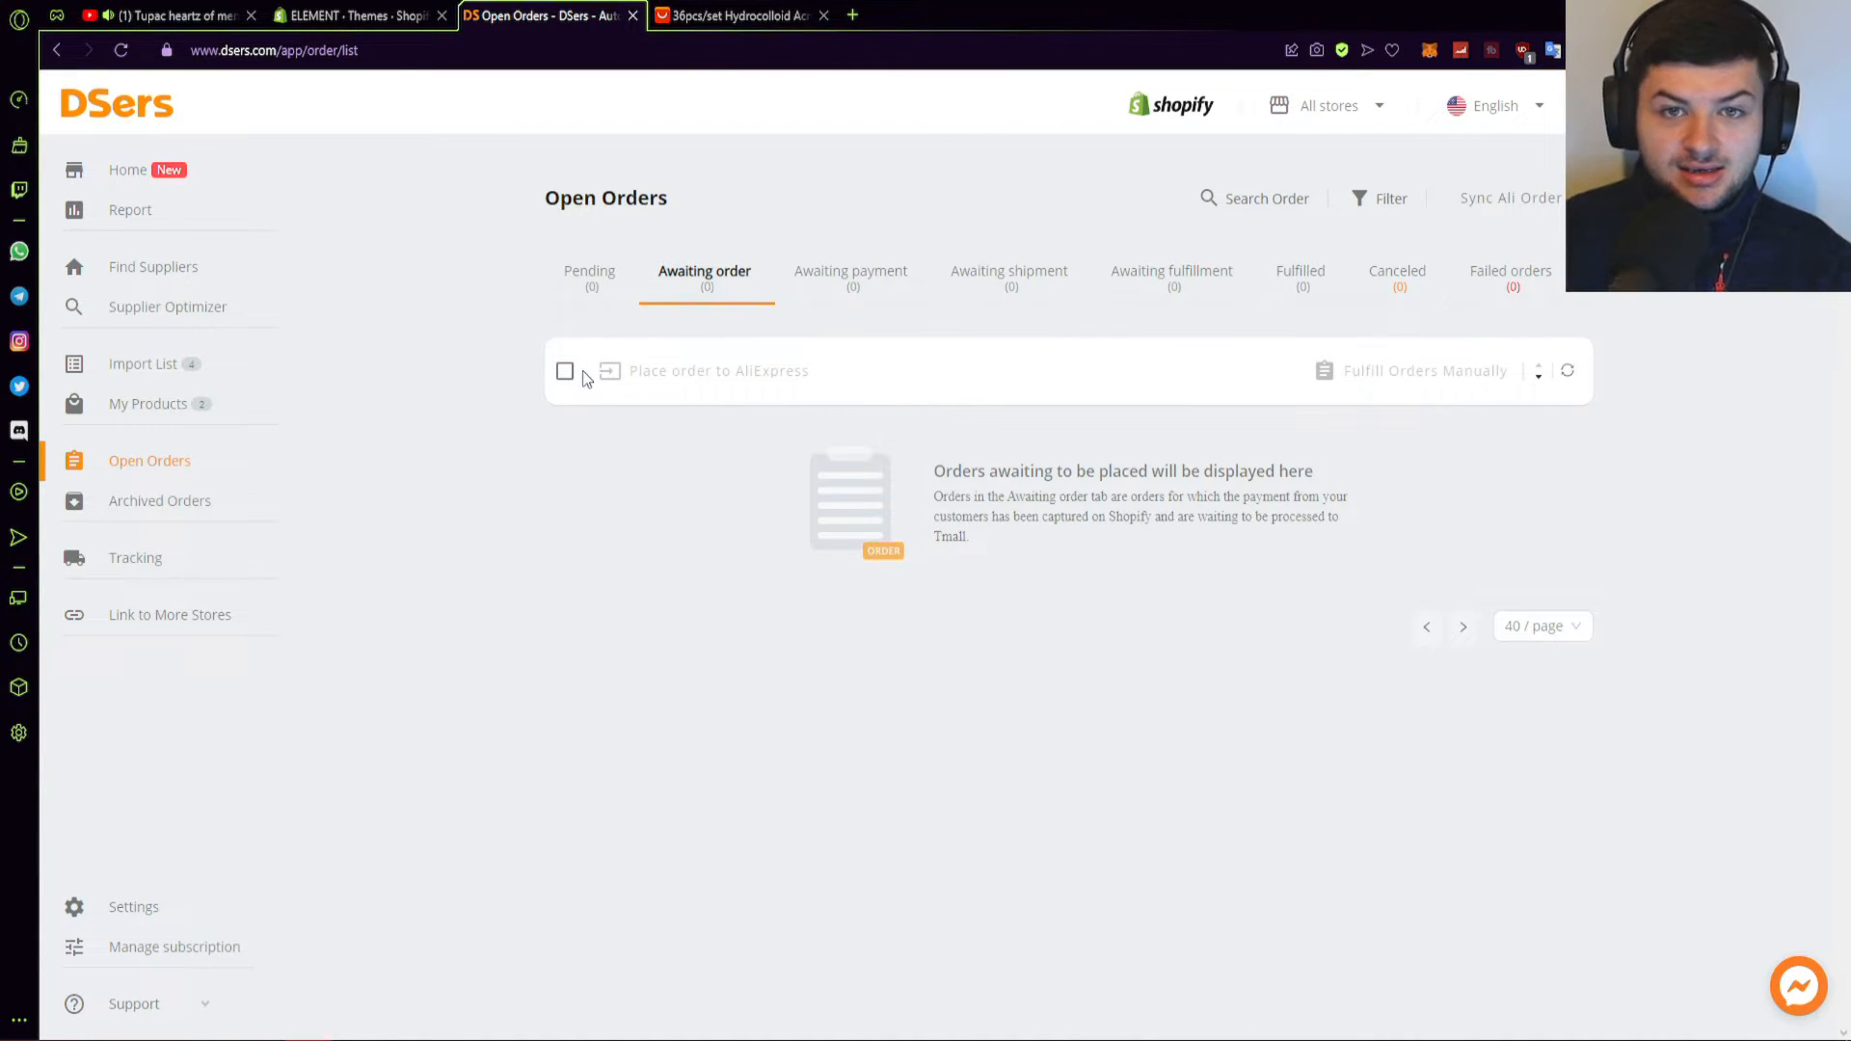
# - Switch to the Shopify admin and create an order manually for one $19.99 product variant, with payment due later
pyautogui.click(356, 16)
pyautogui.click(106, 186)
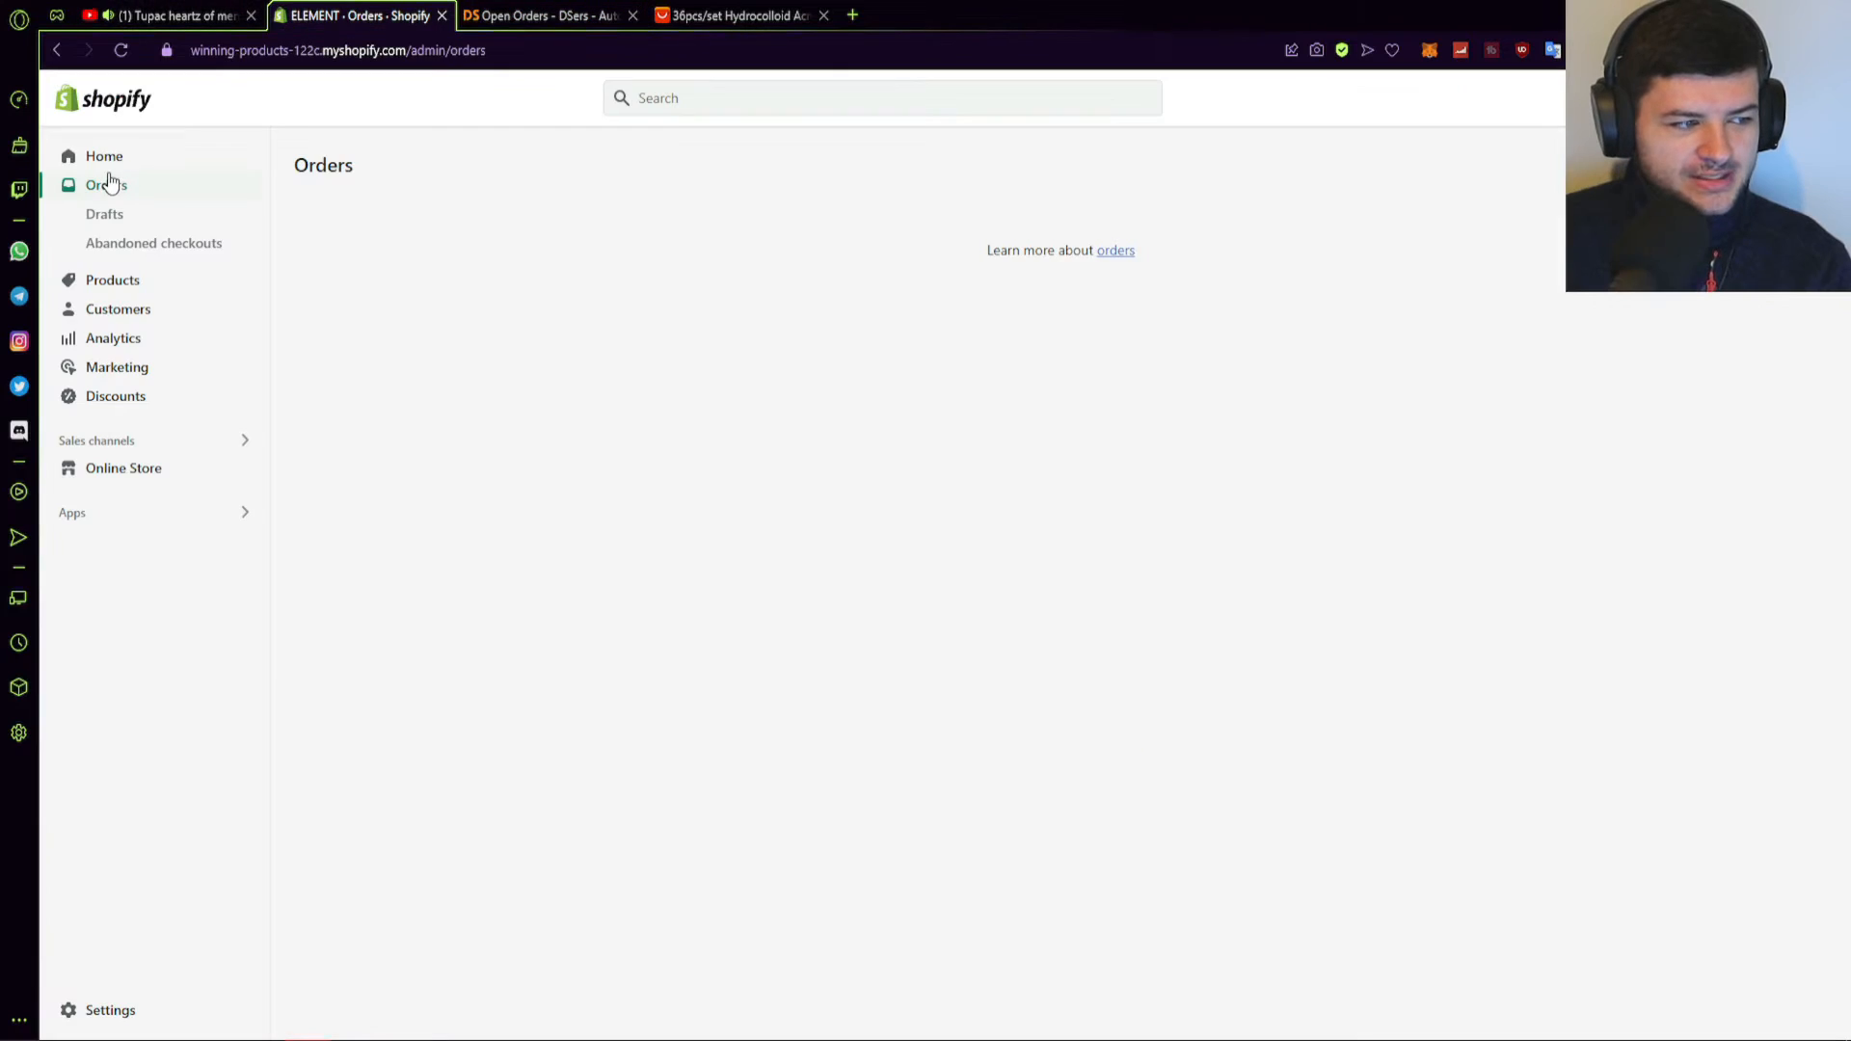
pyautogui.click(1037, 605)
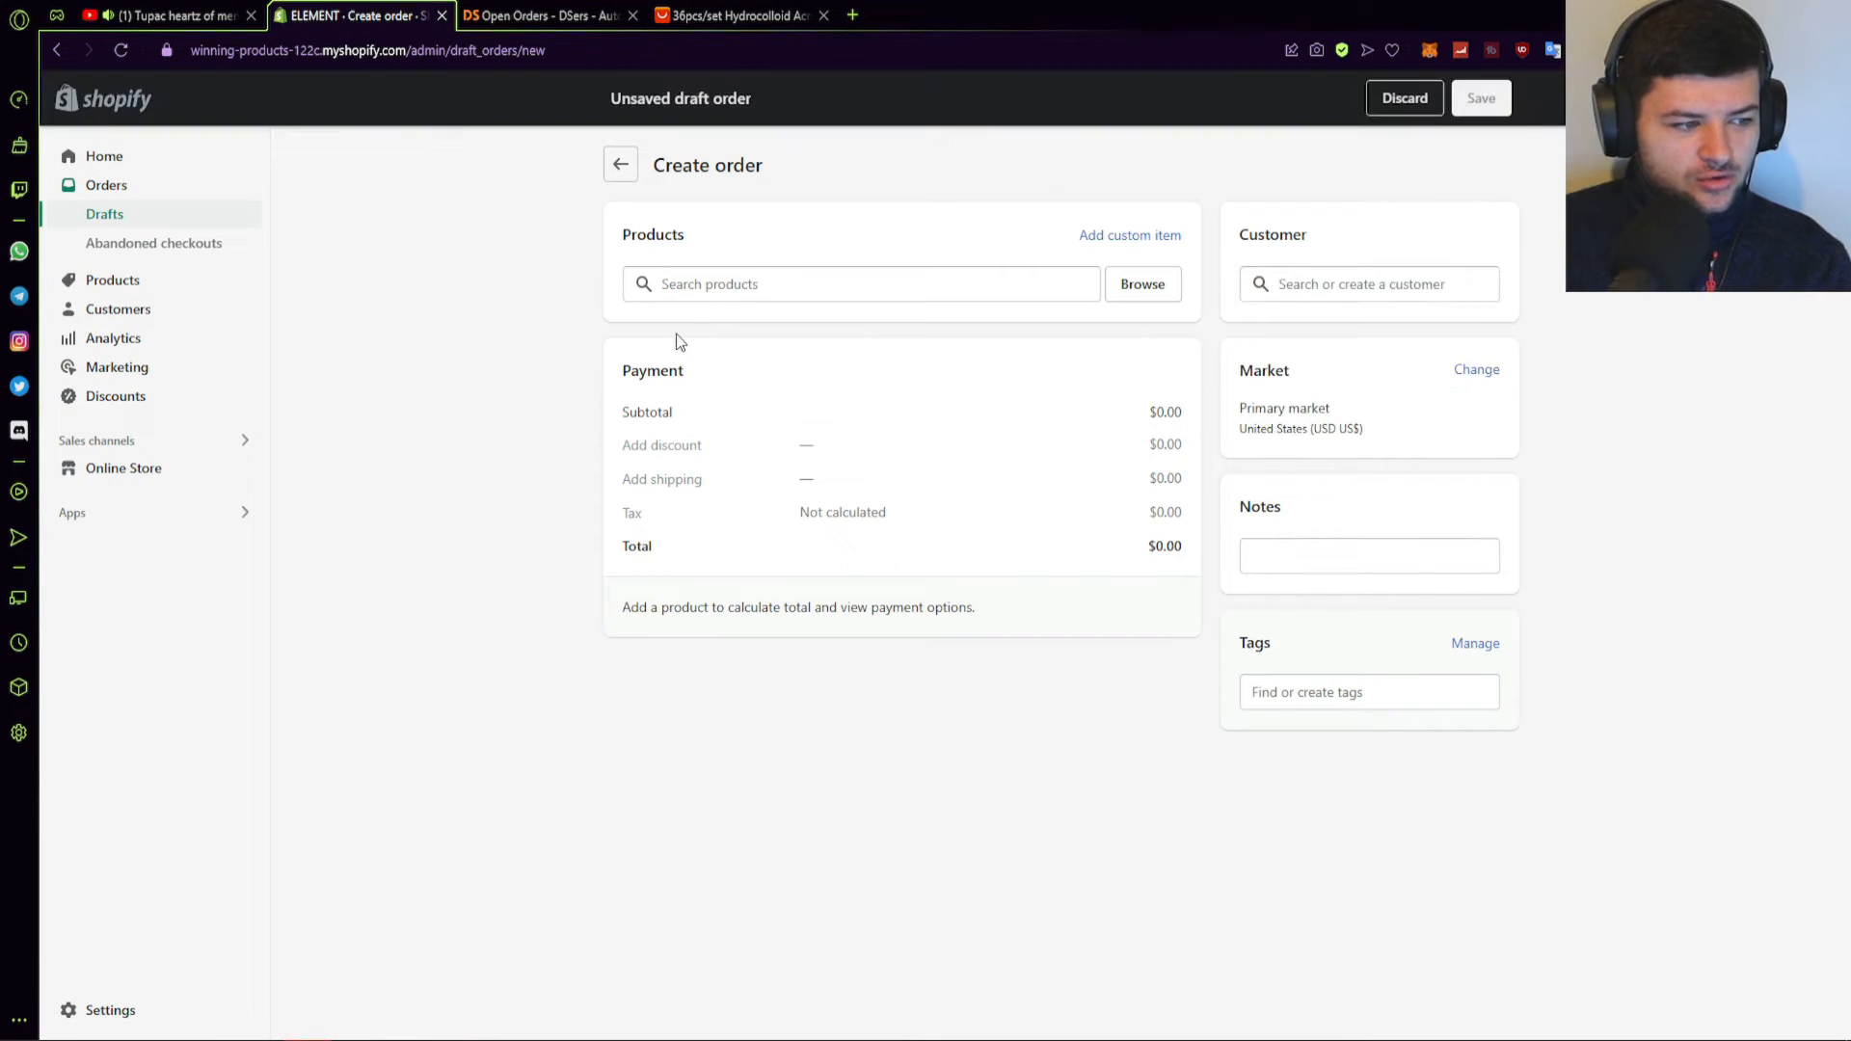
pyautogui.click(942, 299)
pyautogui.click(1013, 522)
pyautogui.click(1206, 823)
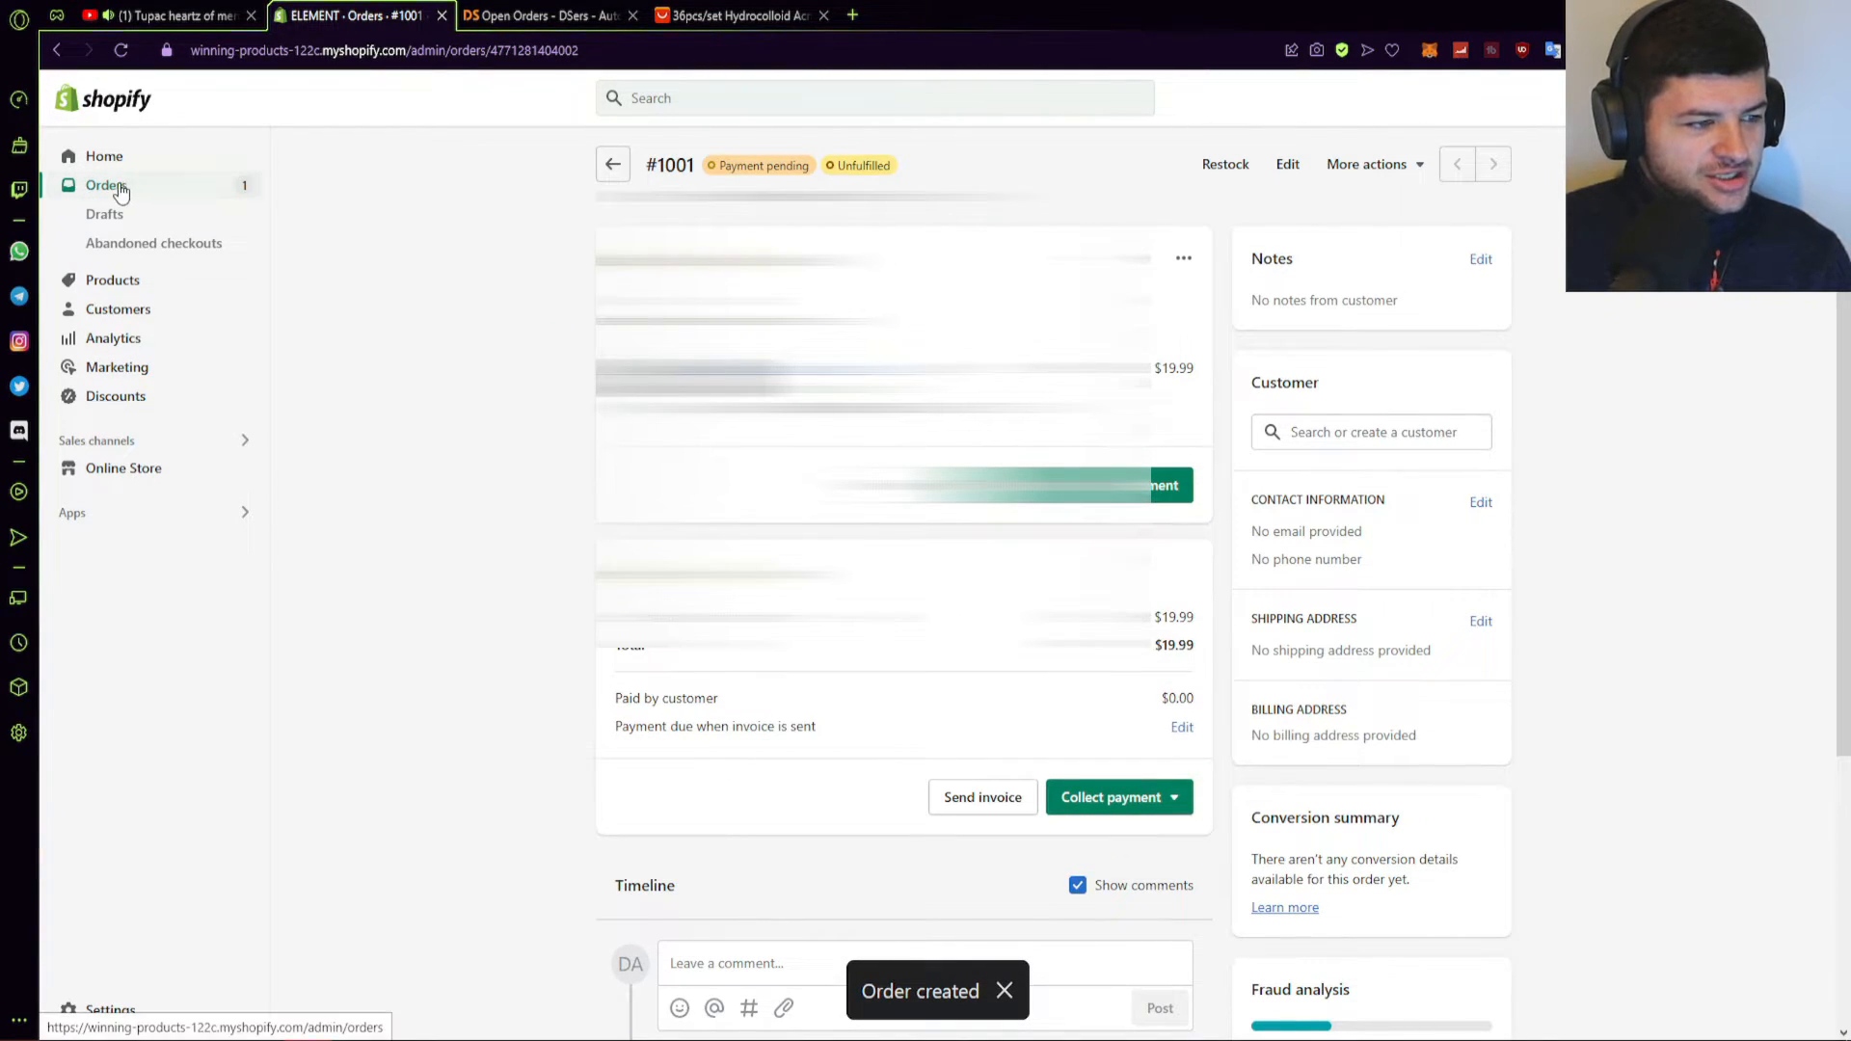
# - View the order in the Shopify orders list, then switch to DSers and reload Open Orders to check its pending orders
pyautogui.click(114, 188)
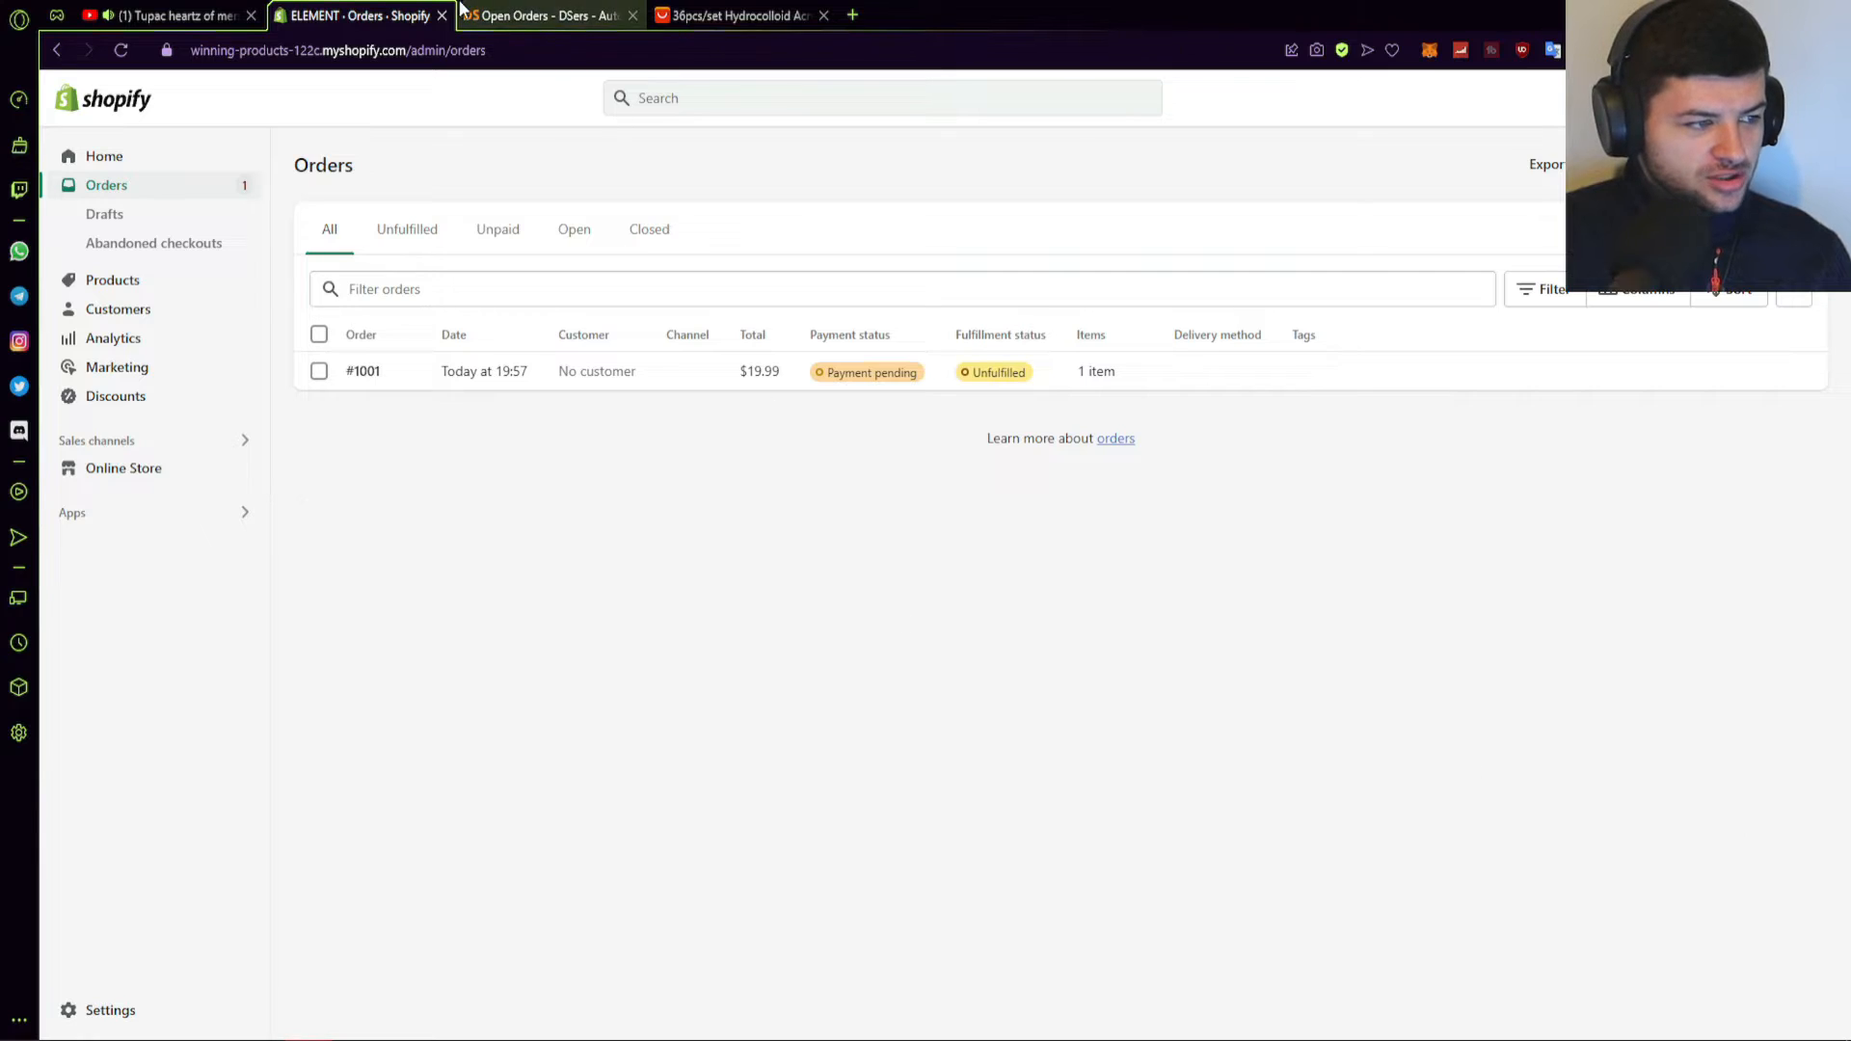
pyautogui.click(545, 16)
pyautogui.click(123, 52)
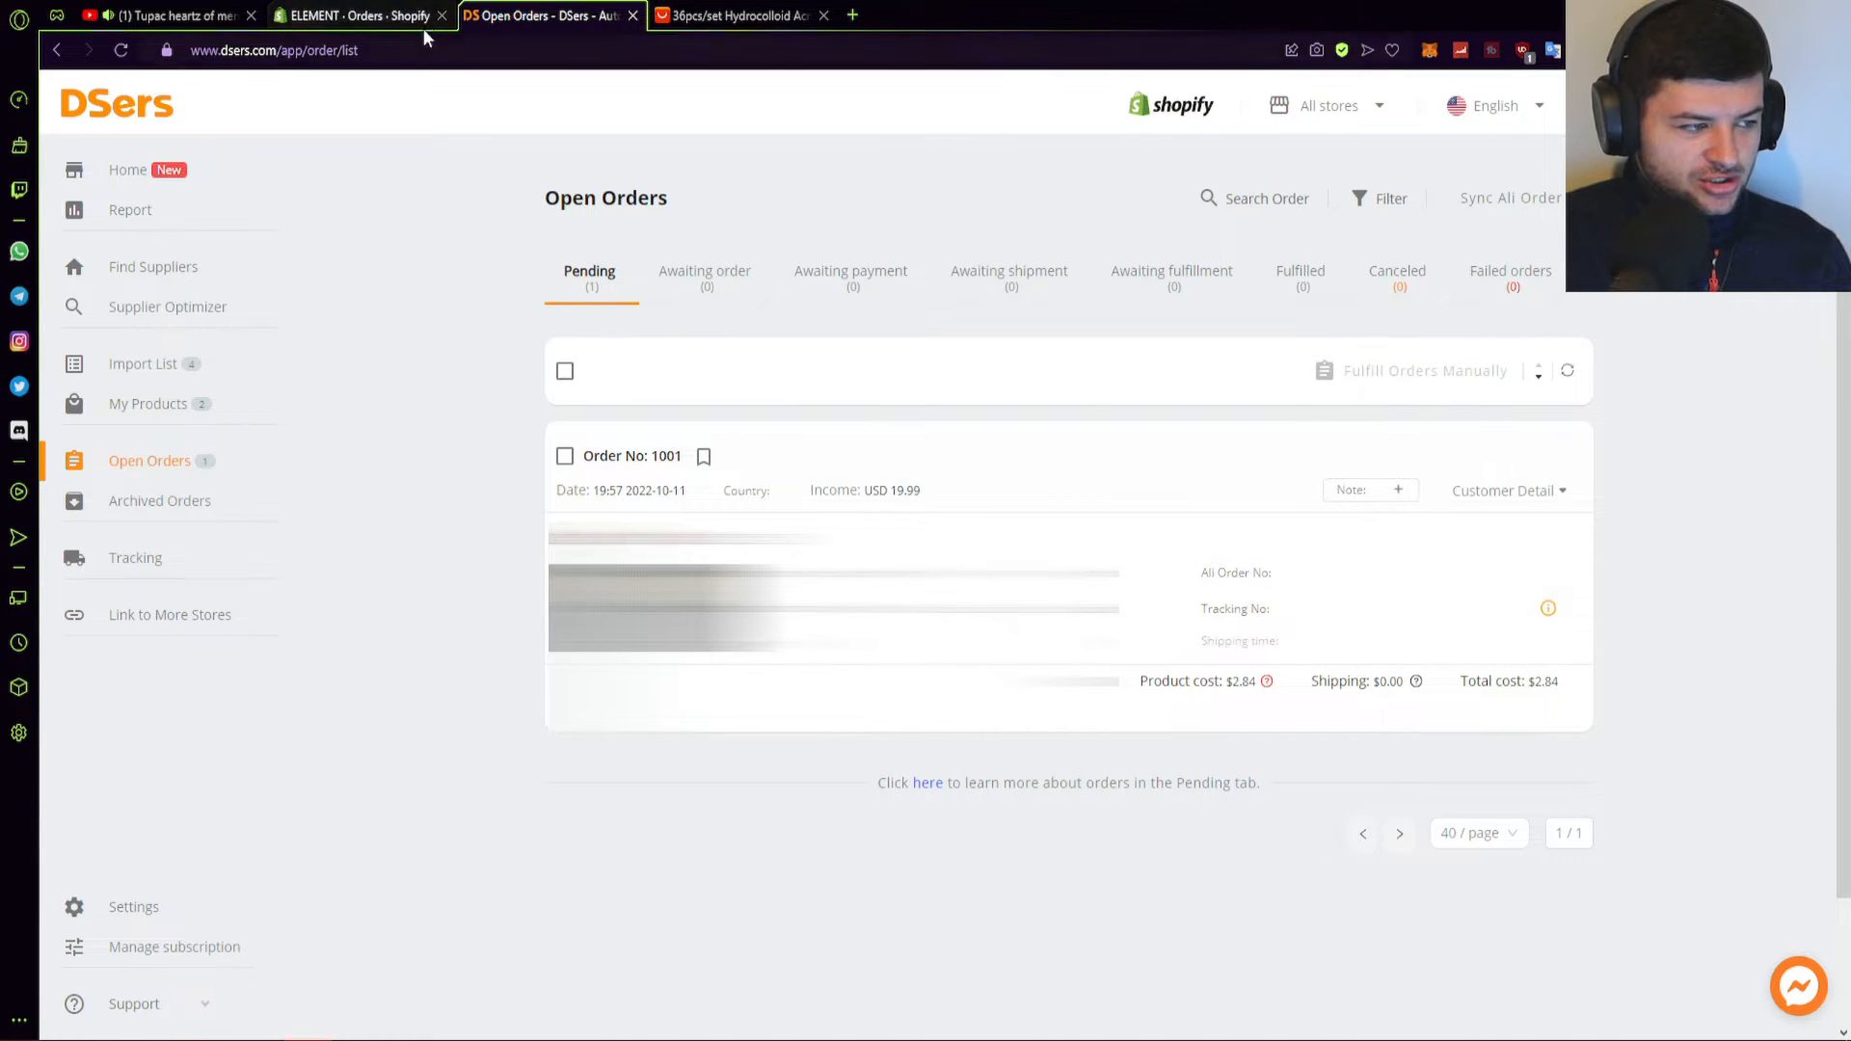
# - Return to Shopify and create a second order for one $19.99 product variant, with payment due later
pyautogui.click(359, 15)
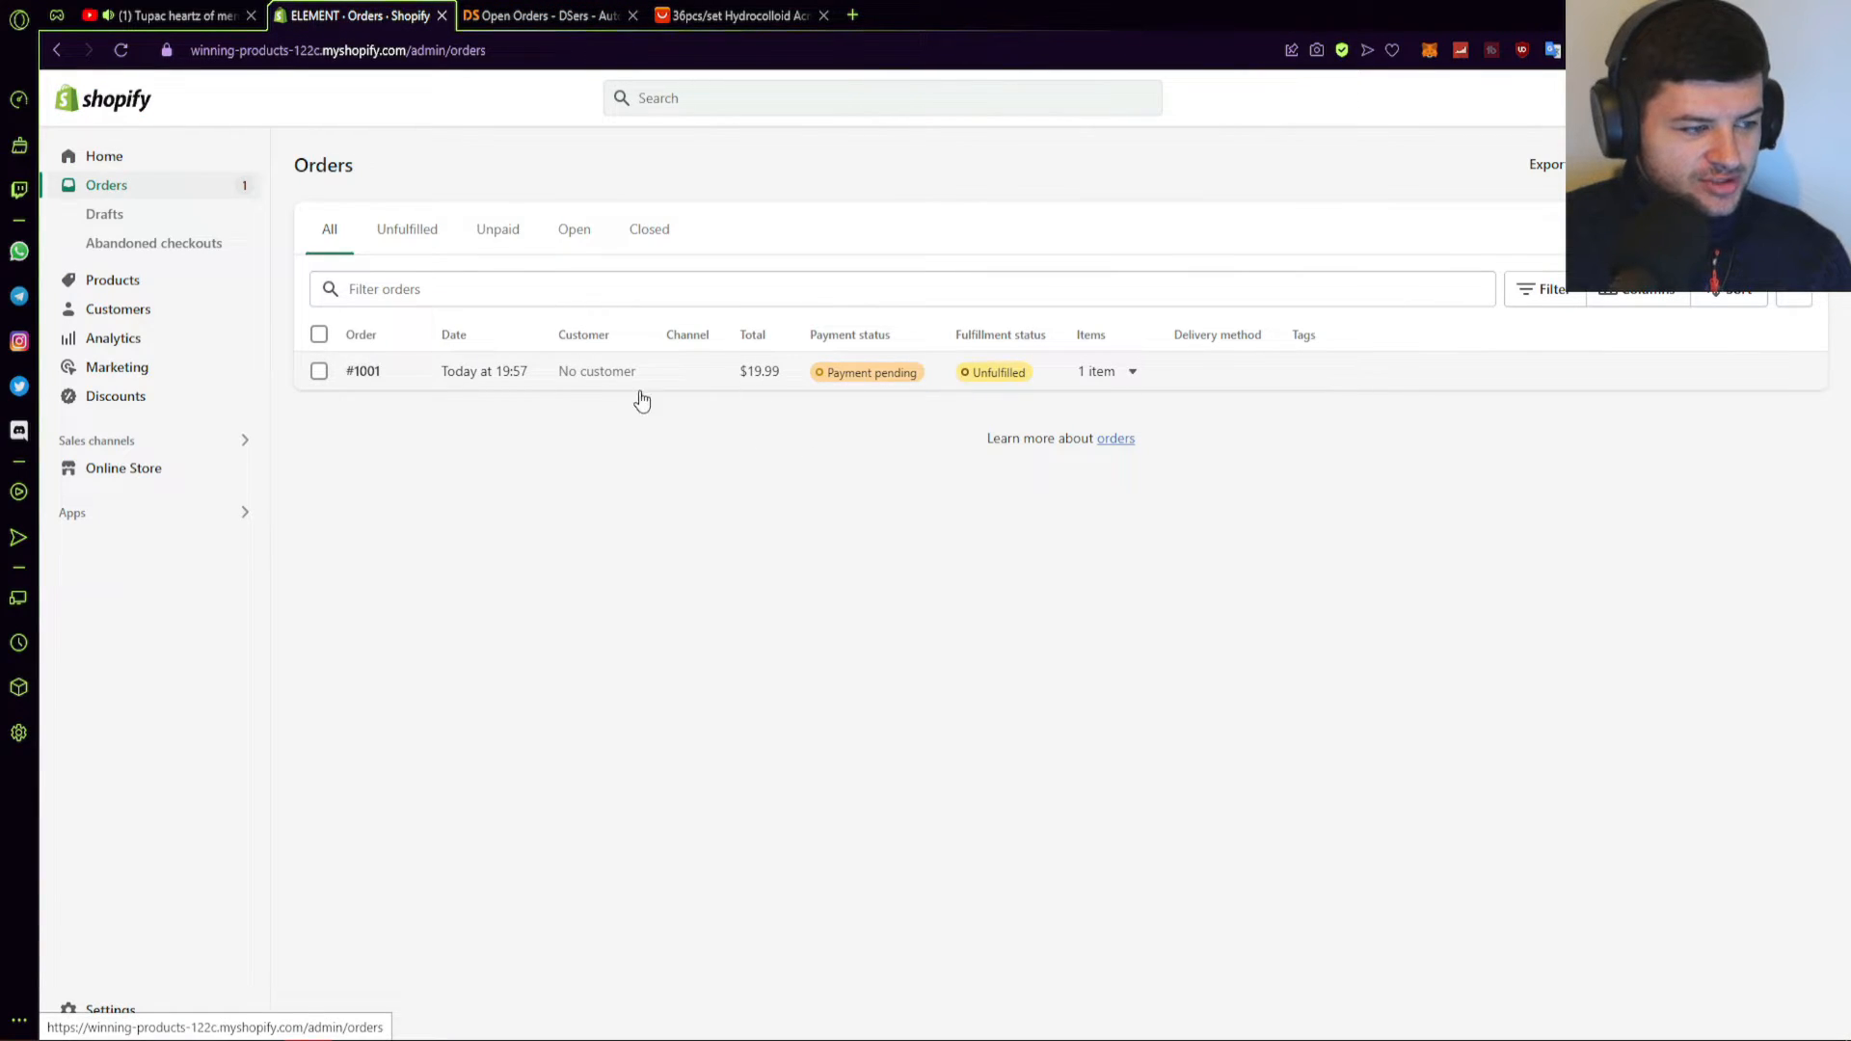
pyautogui.click(1770, 165)
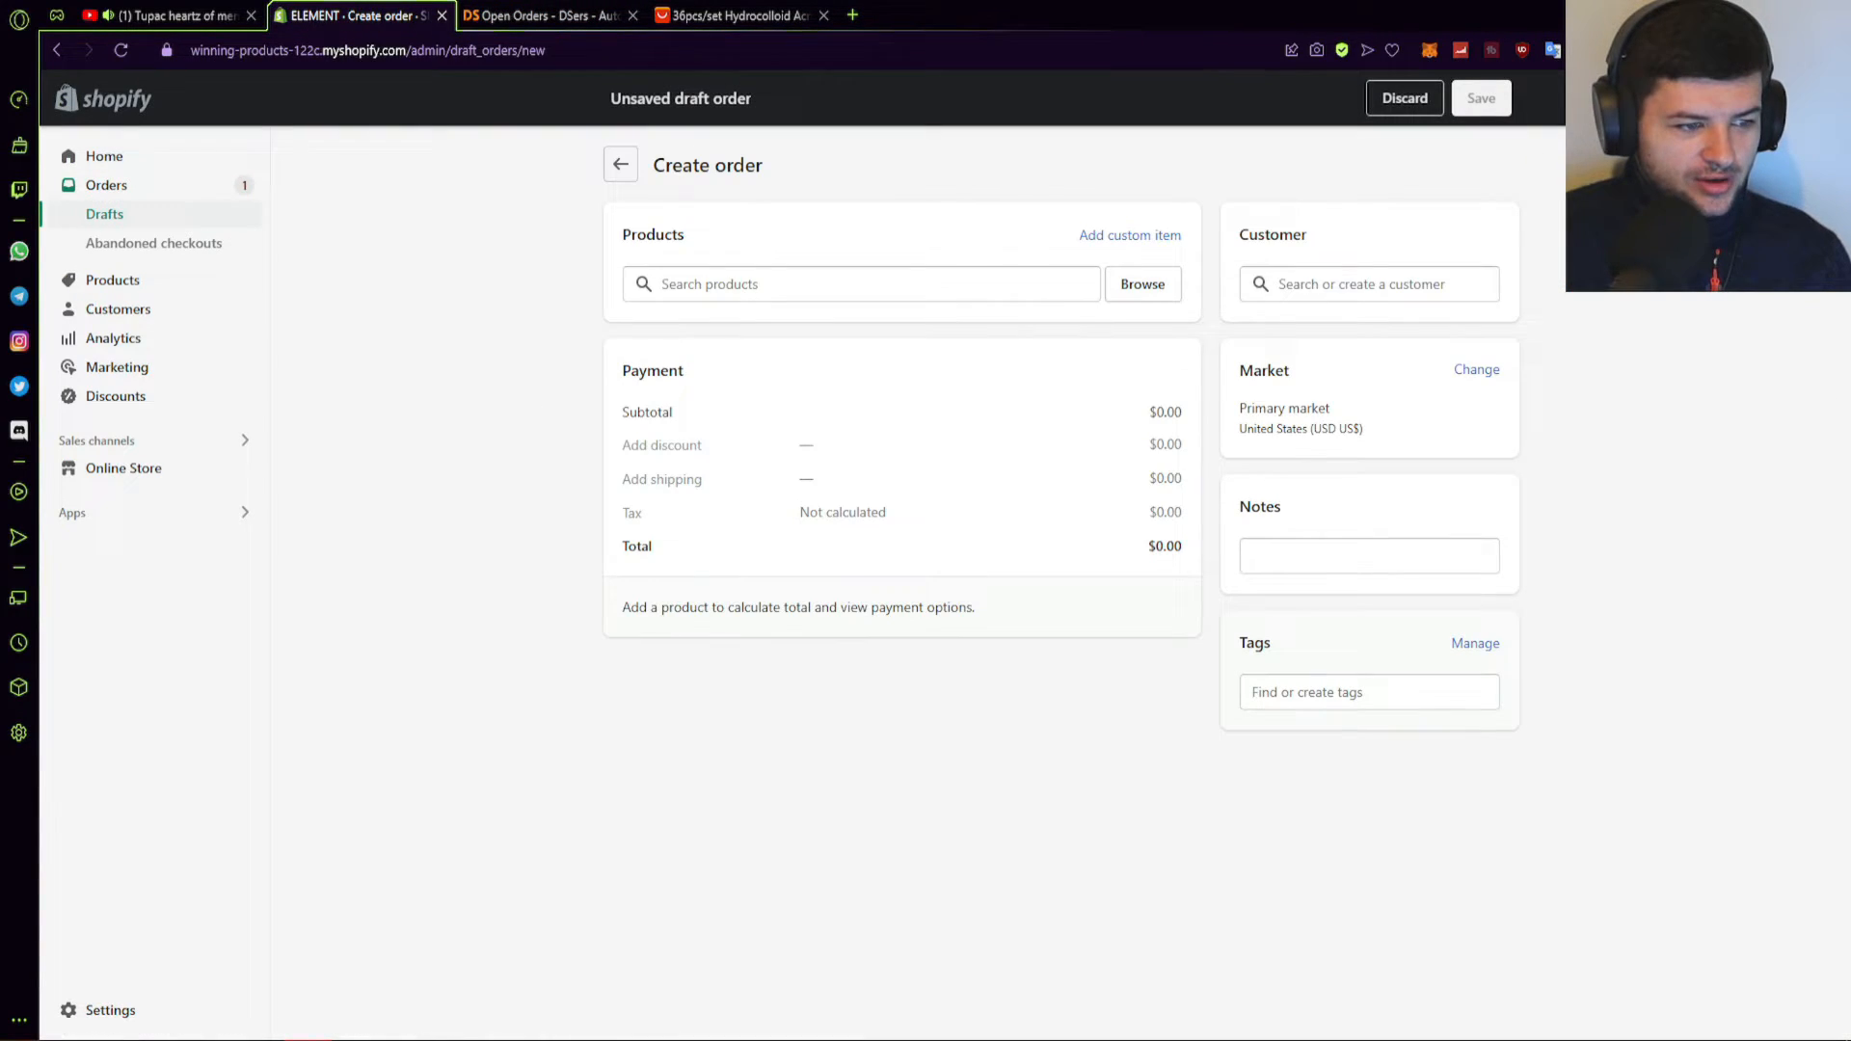
pyautogui.click(871, 289)
pyautogui.click(1161, 287)
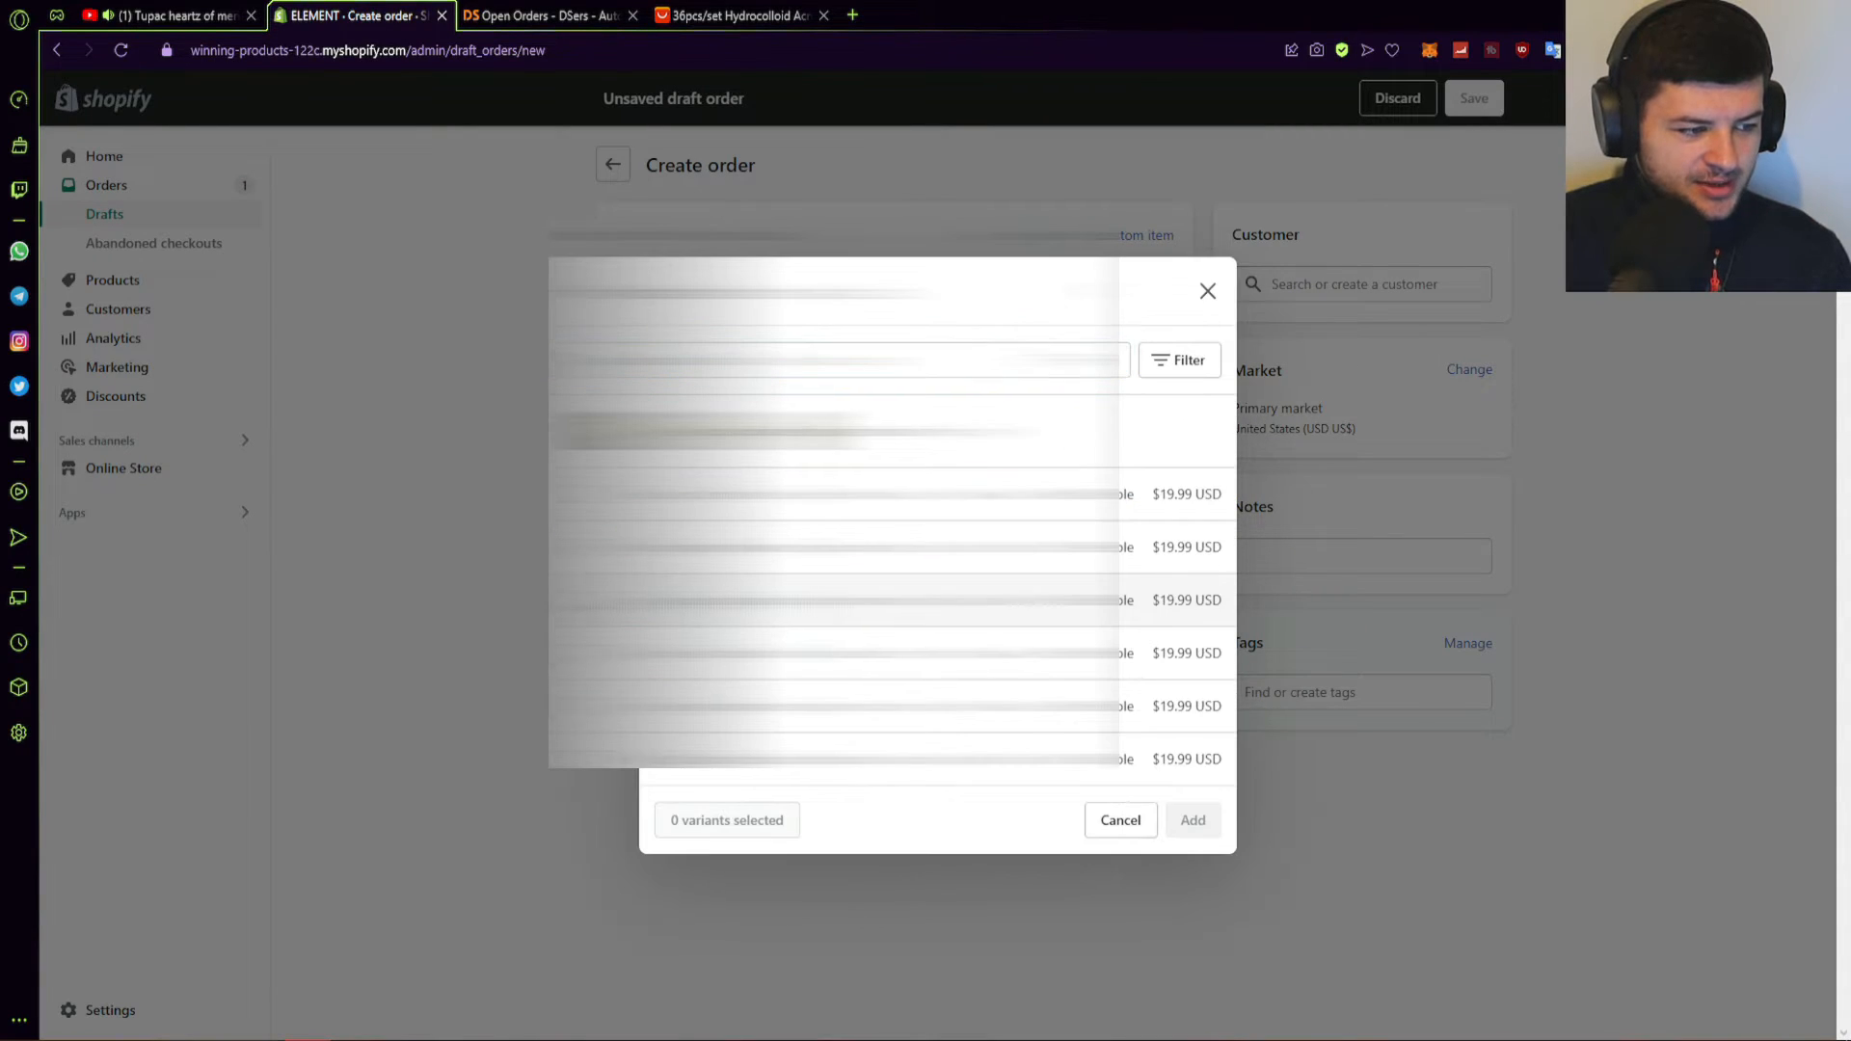
pyautogui.click(1012, 600)
pyautogui.click(1189, 819)
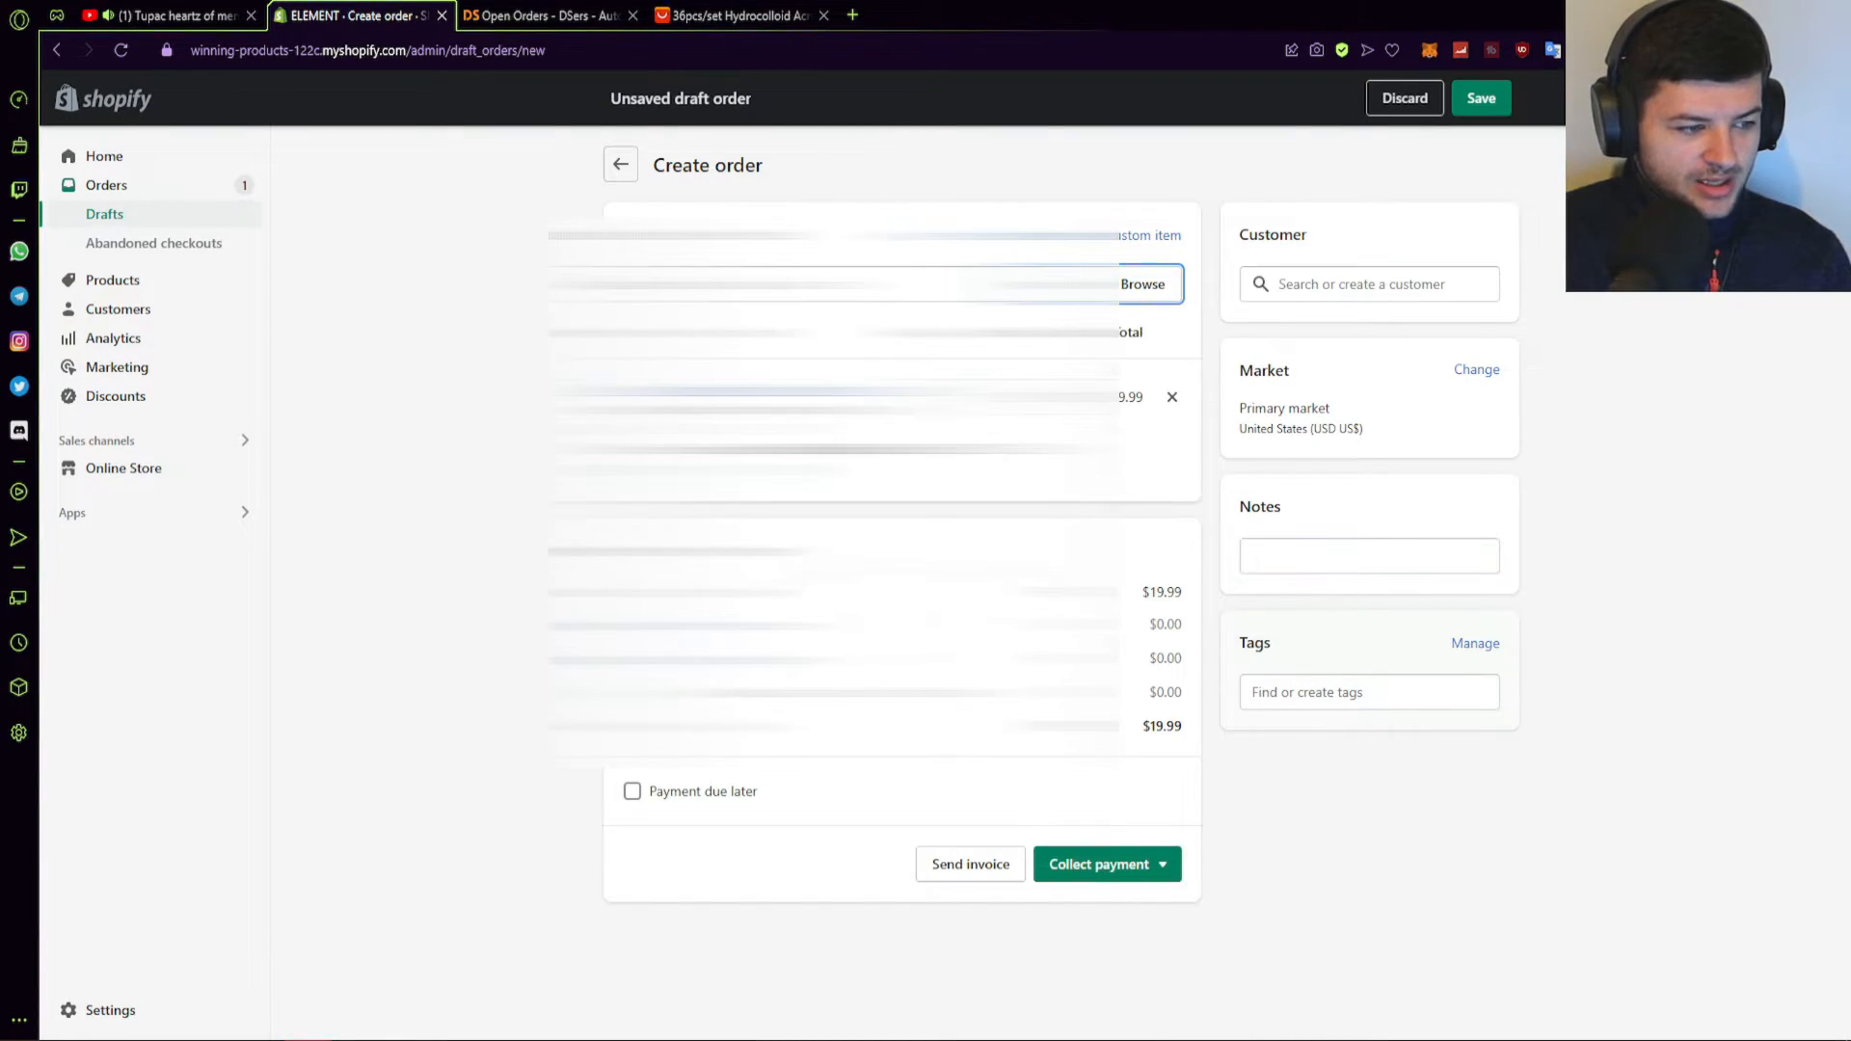
pyautogui.click(638, 792)
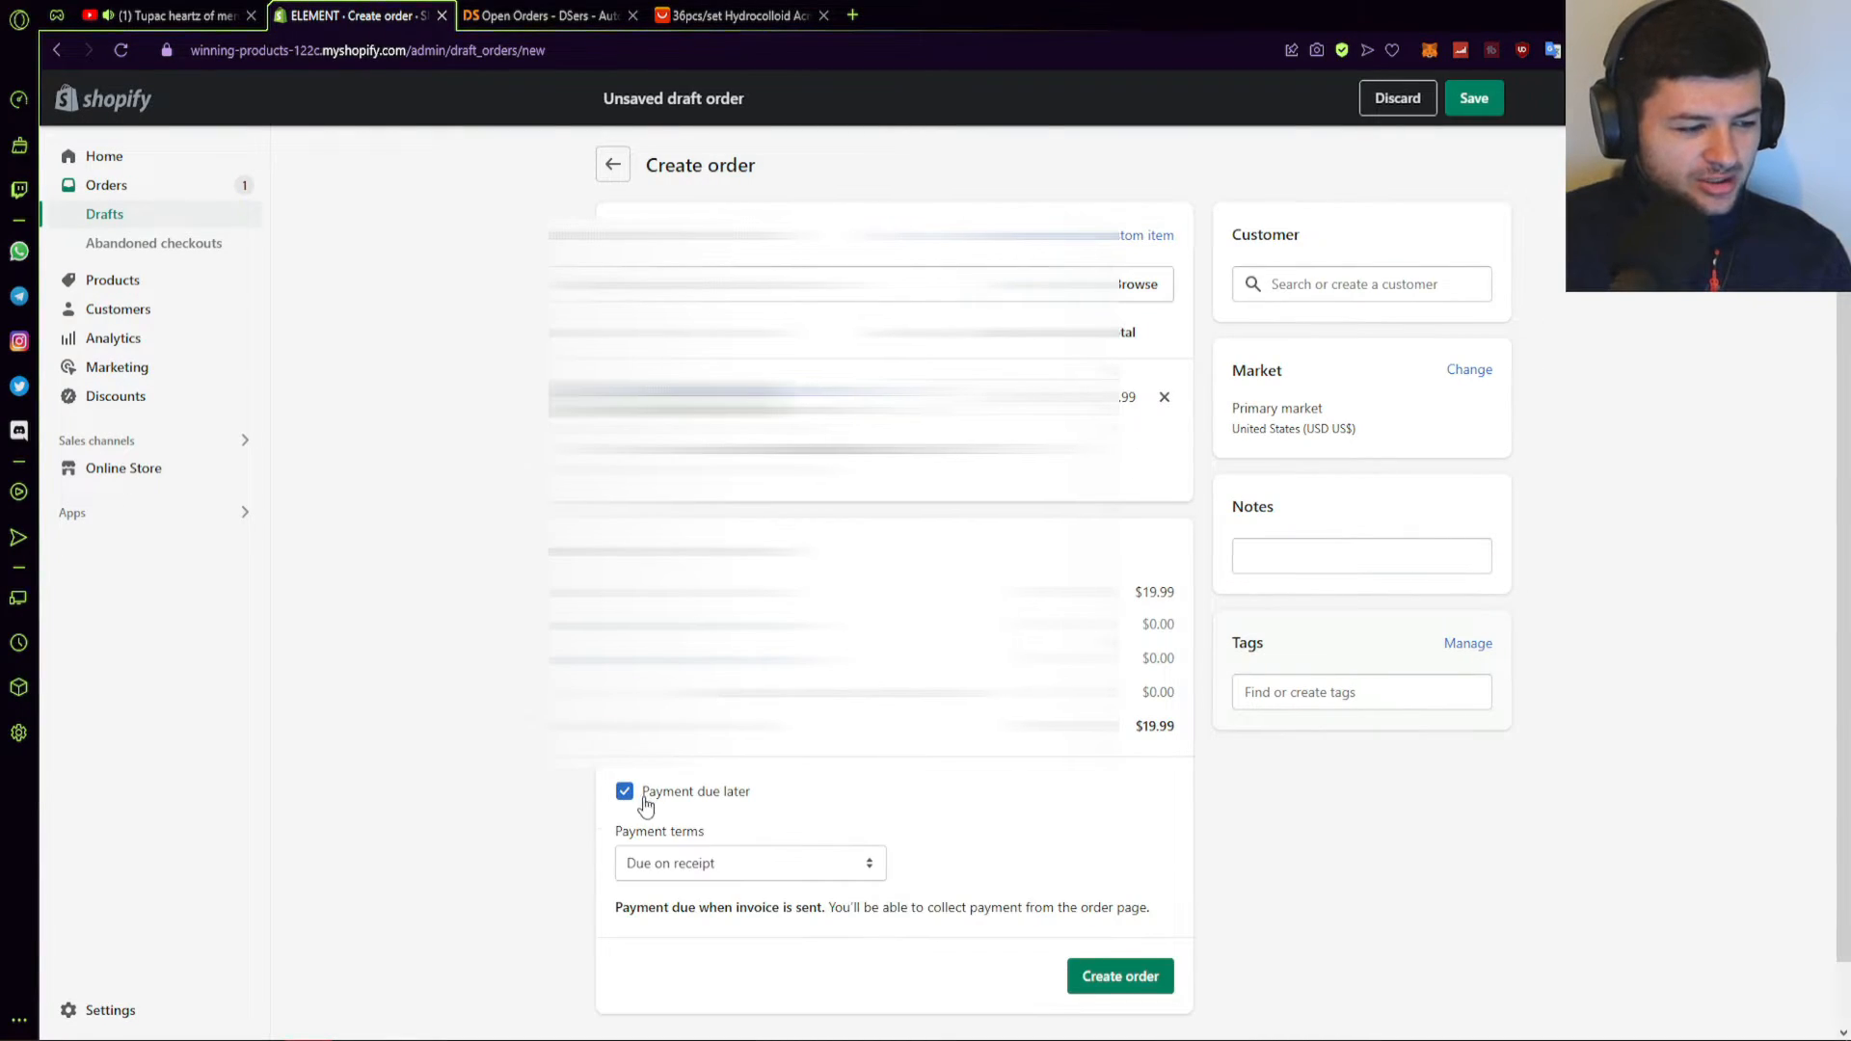
pyautogui.click(1136, 974)
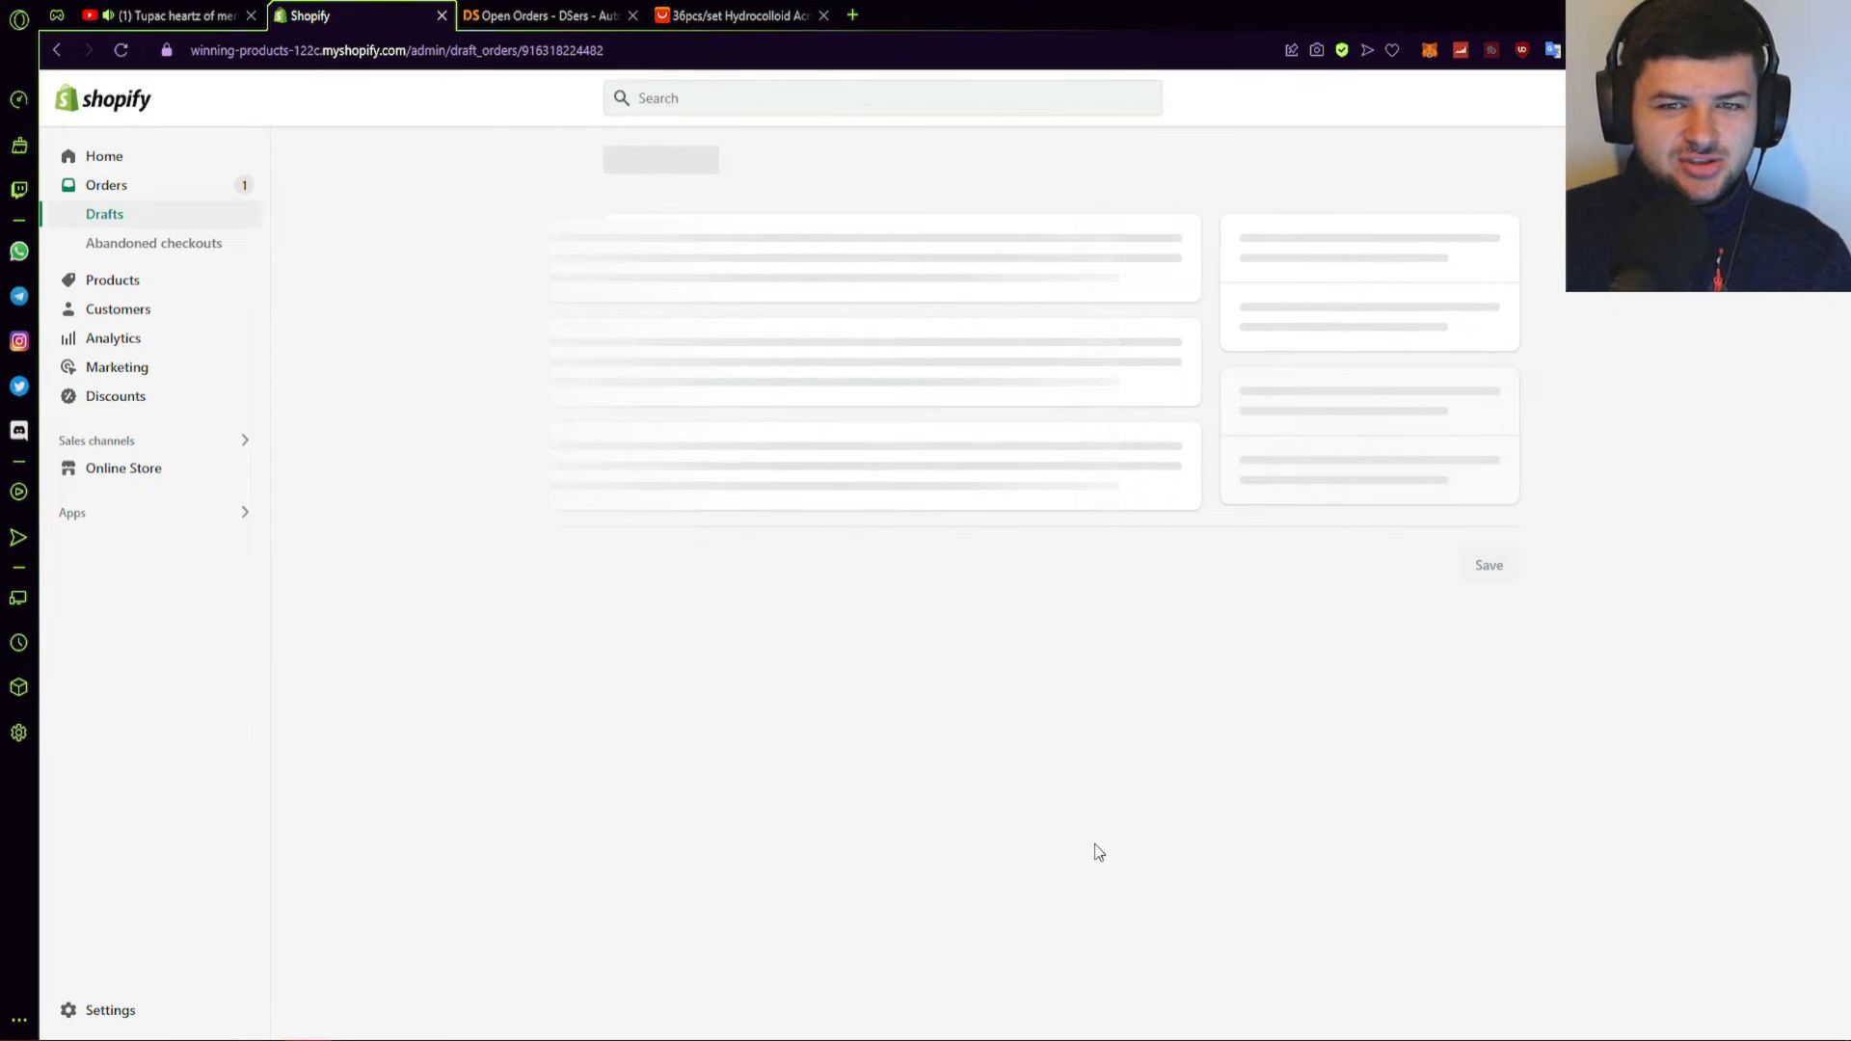
pyautogui.rightClick(1099, 852)
pyautogui.press('Escape')
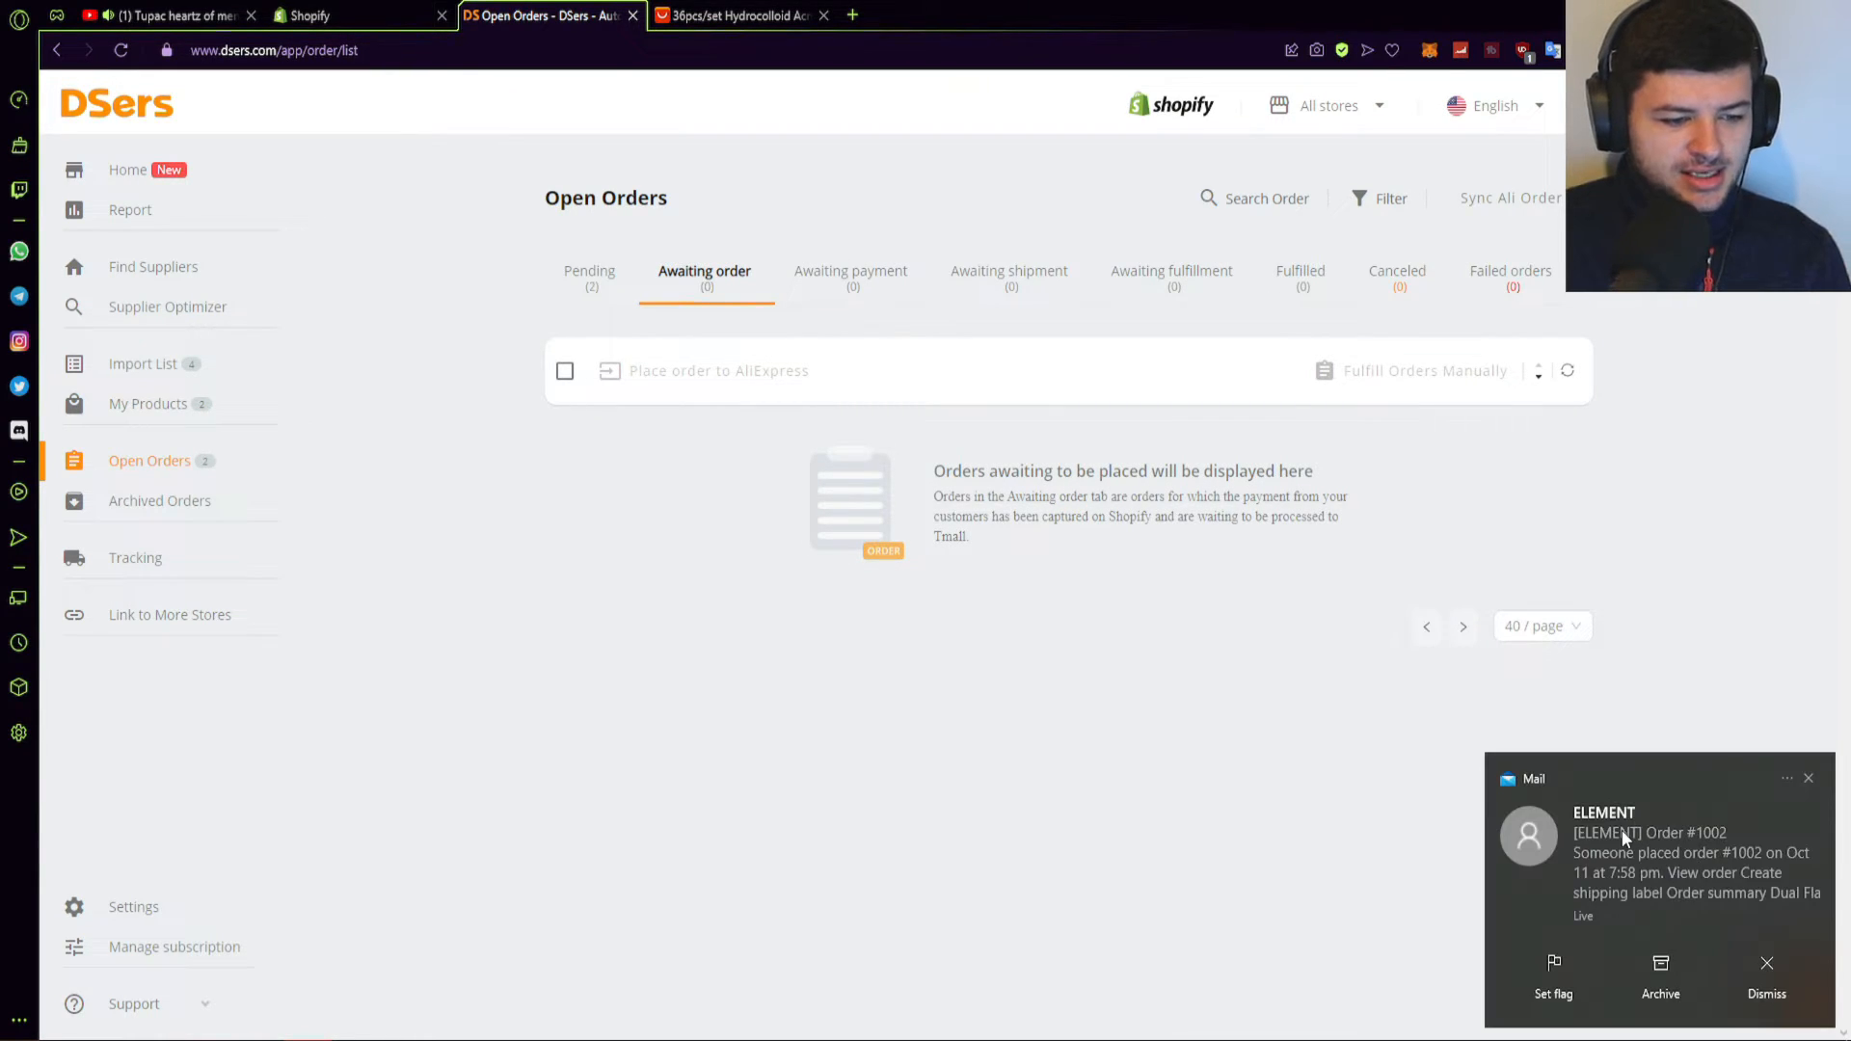
# - Look through the pending orders in DSers Open Orders
pyautogui.moveTo(1622, 841); pyautogui.dragTo(1726, 843)
pyautogui.click(595, 278)
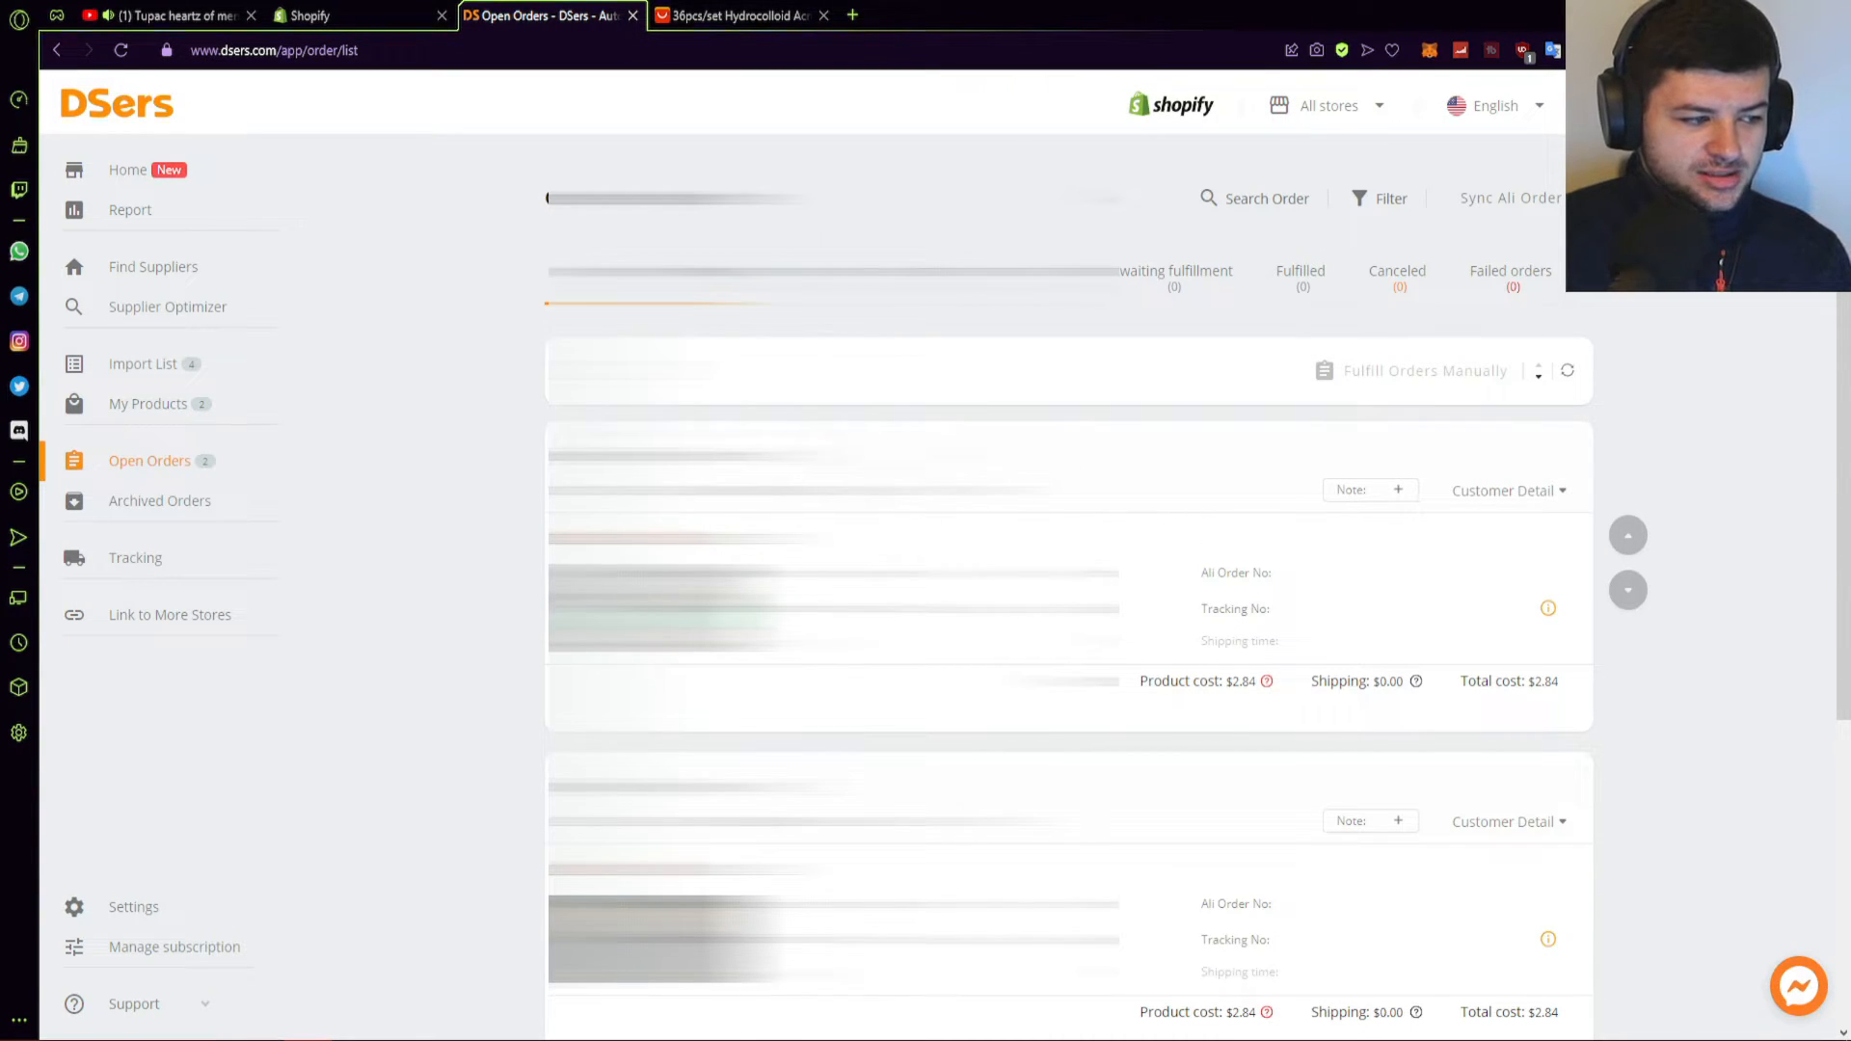
pyautogui.scroll(-3, 1068, 578)
pyautogui.scroll(2, 1068, 578)
pyautogui.scroll(1, 1375, 430)
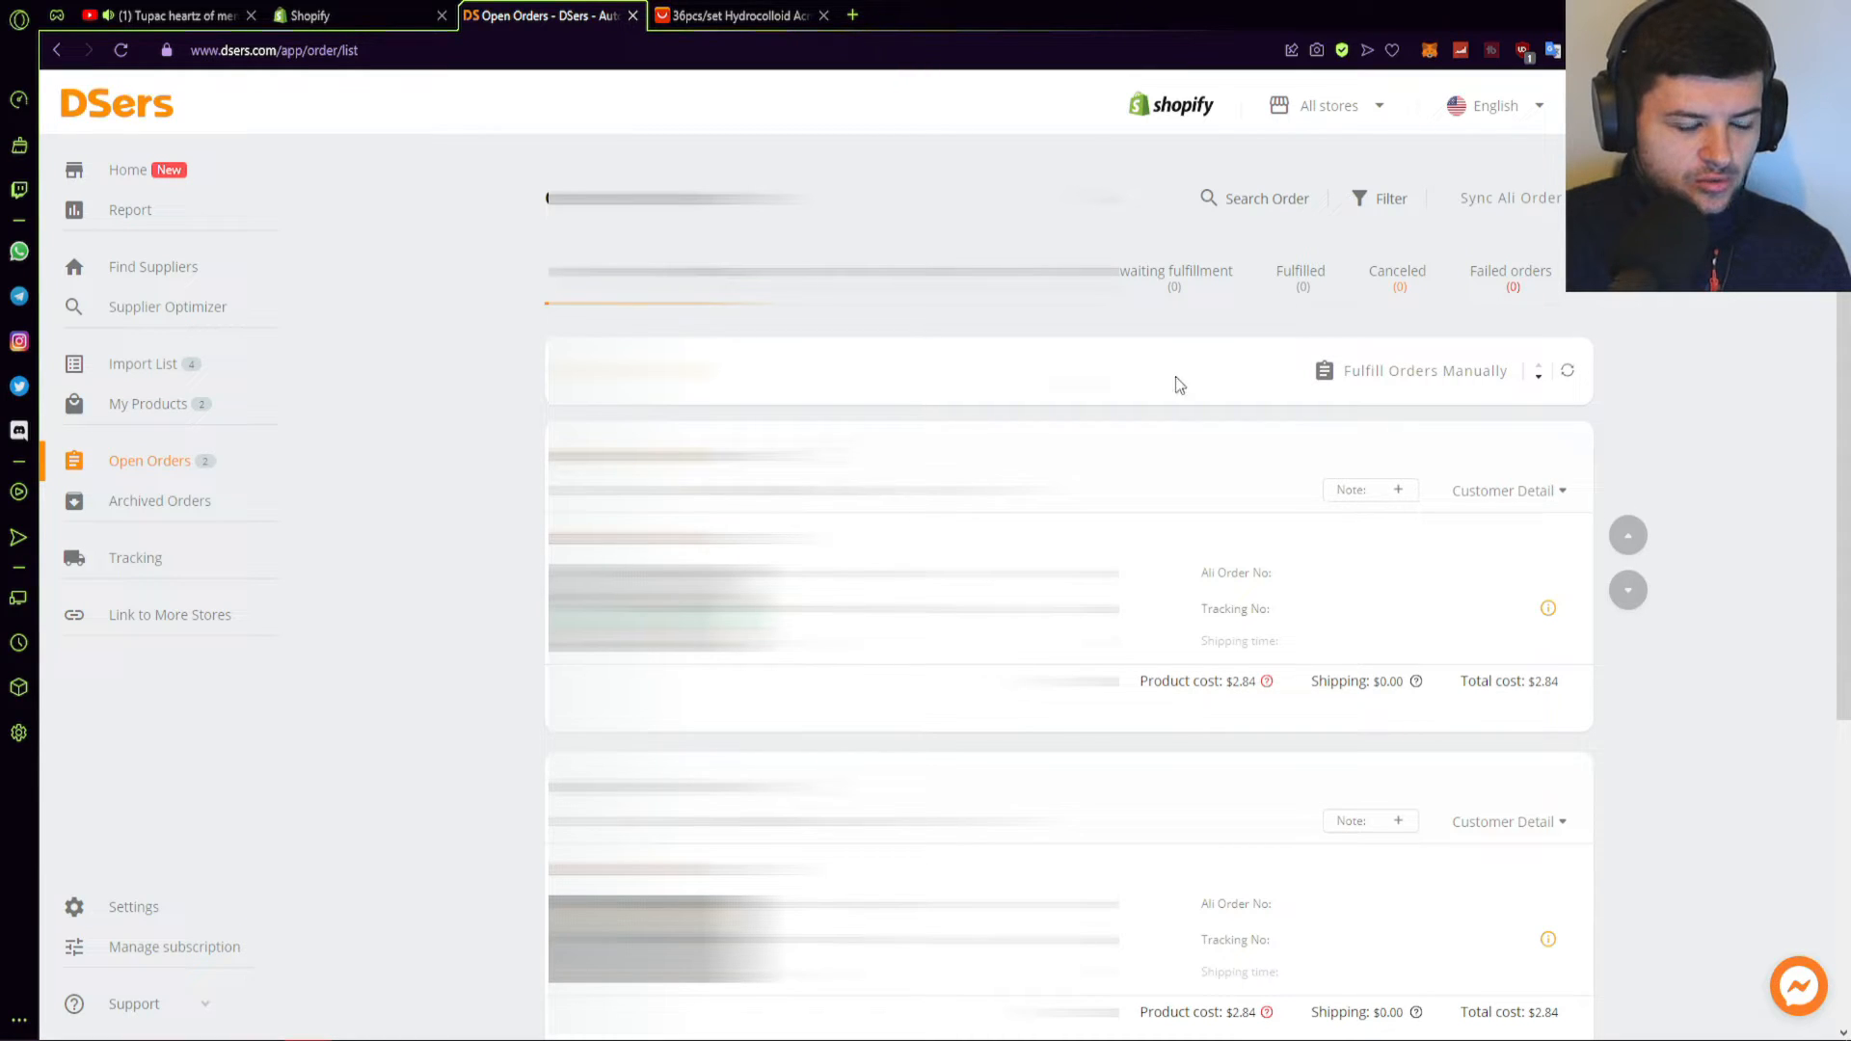
pyautogui.click(1538, 376)
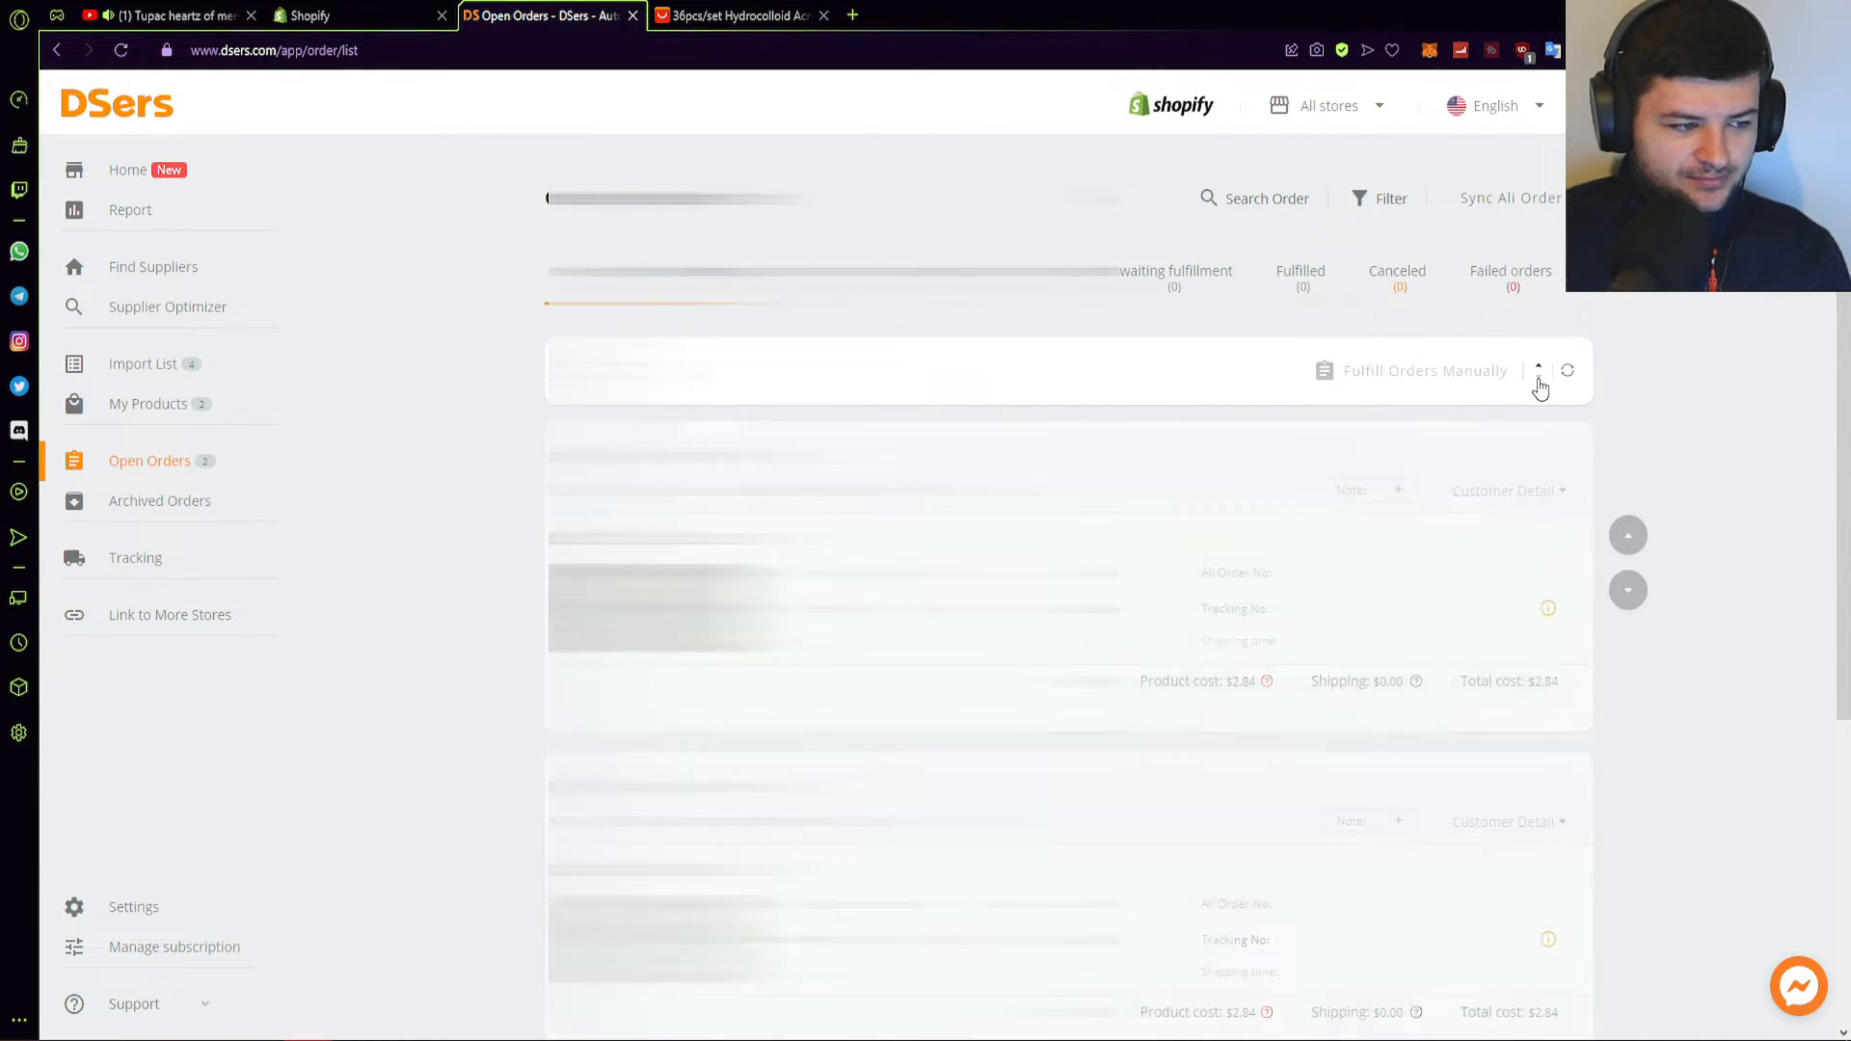
pyautogui.click(1538, 383)
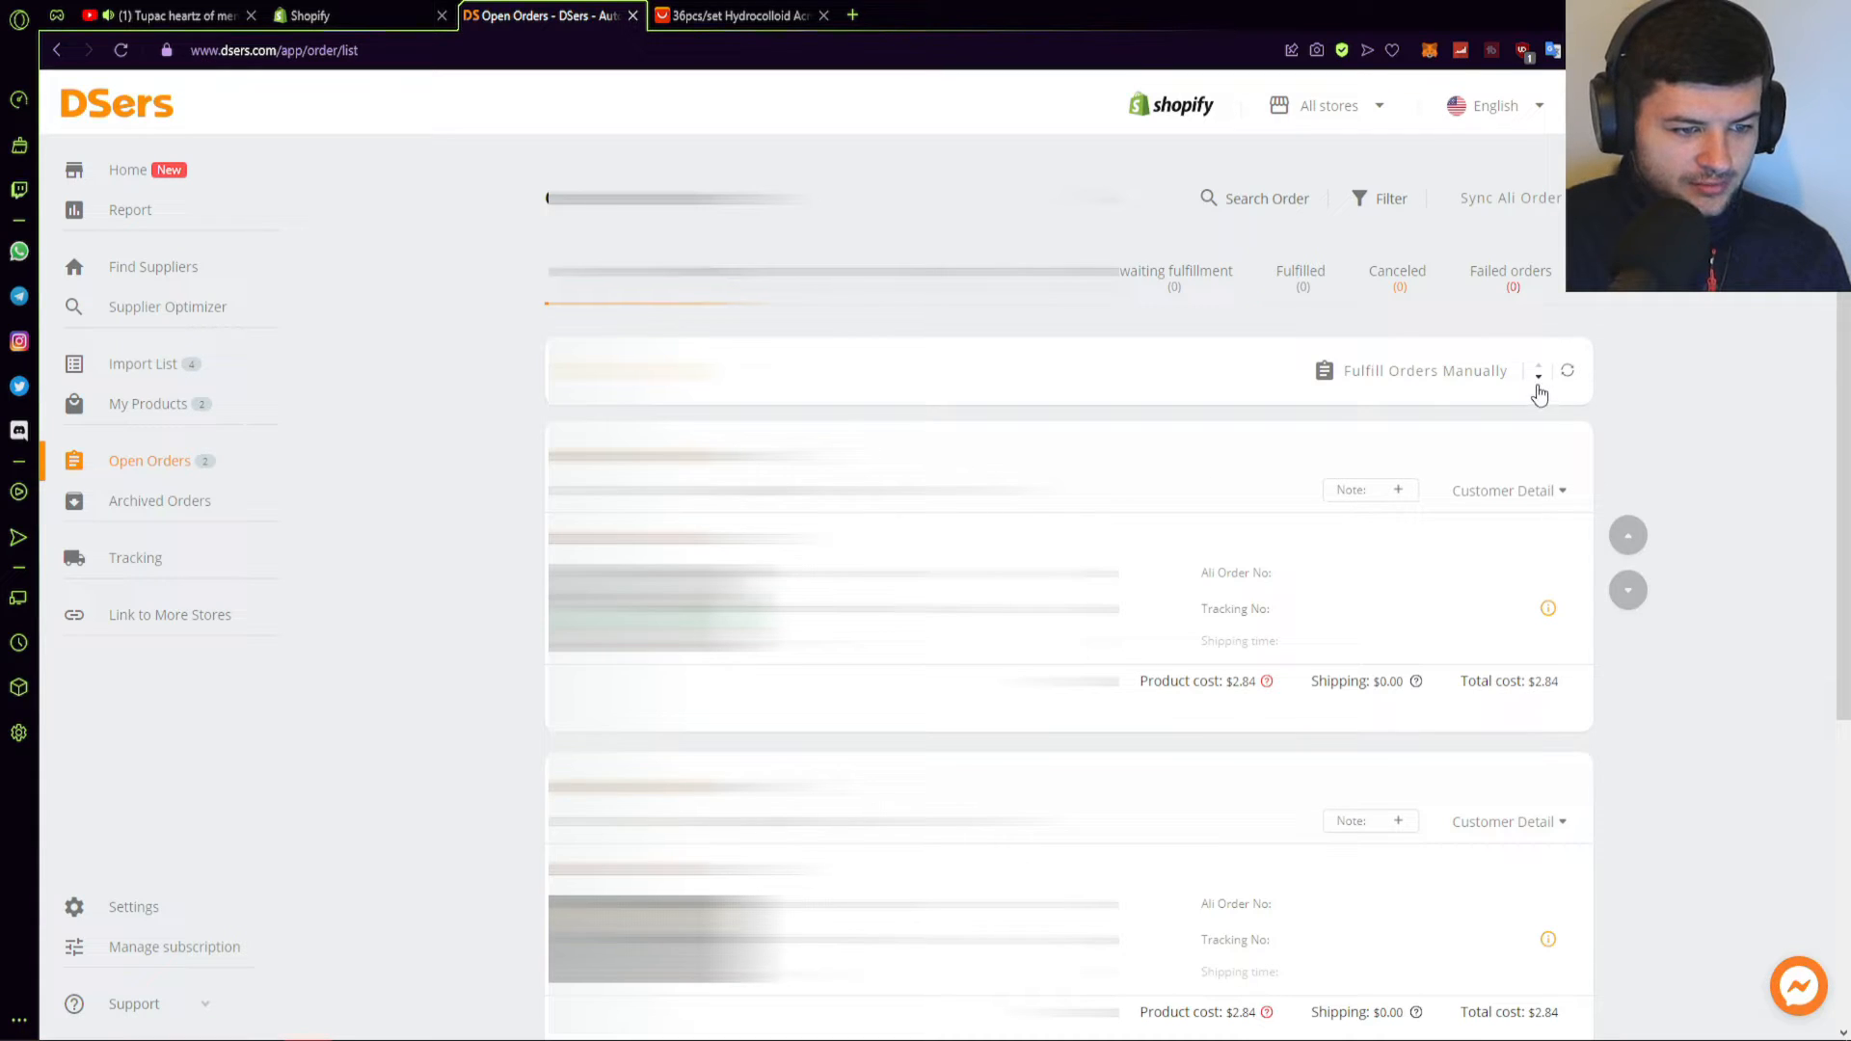
pyautogui.click(1442, 371)
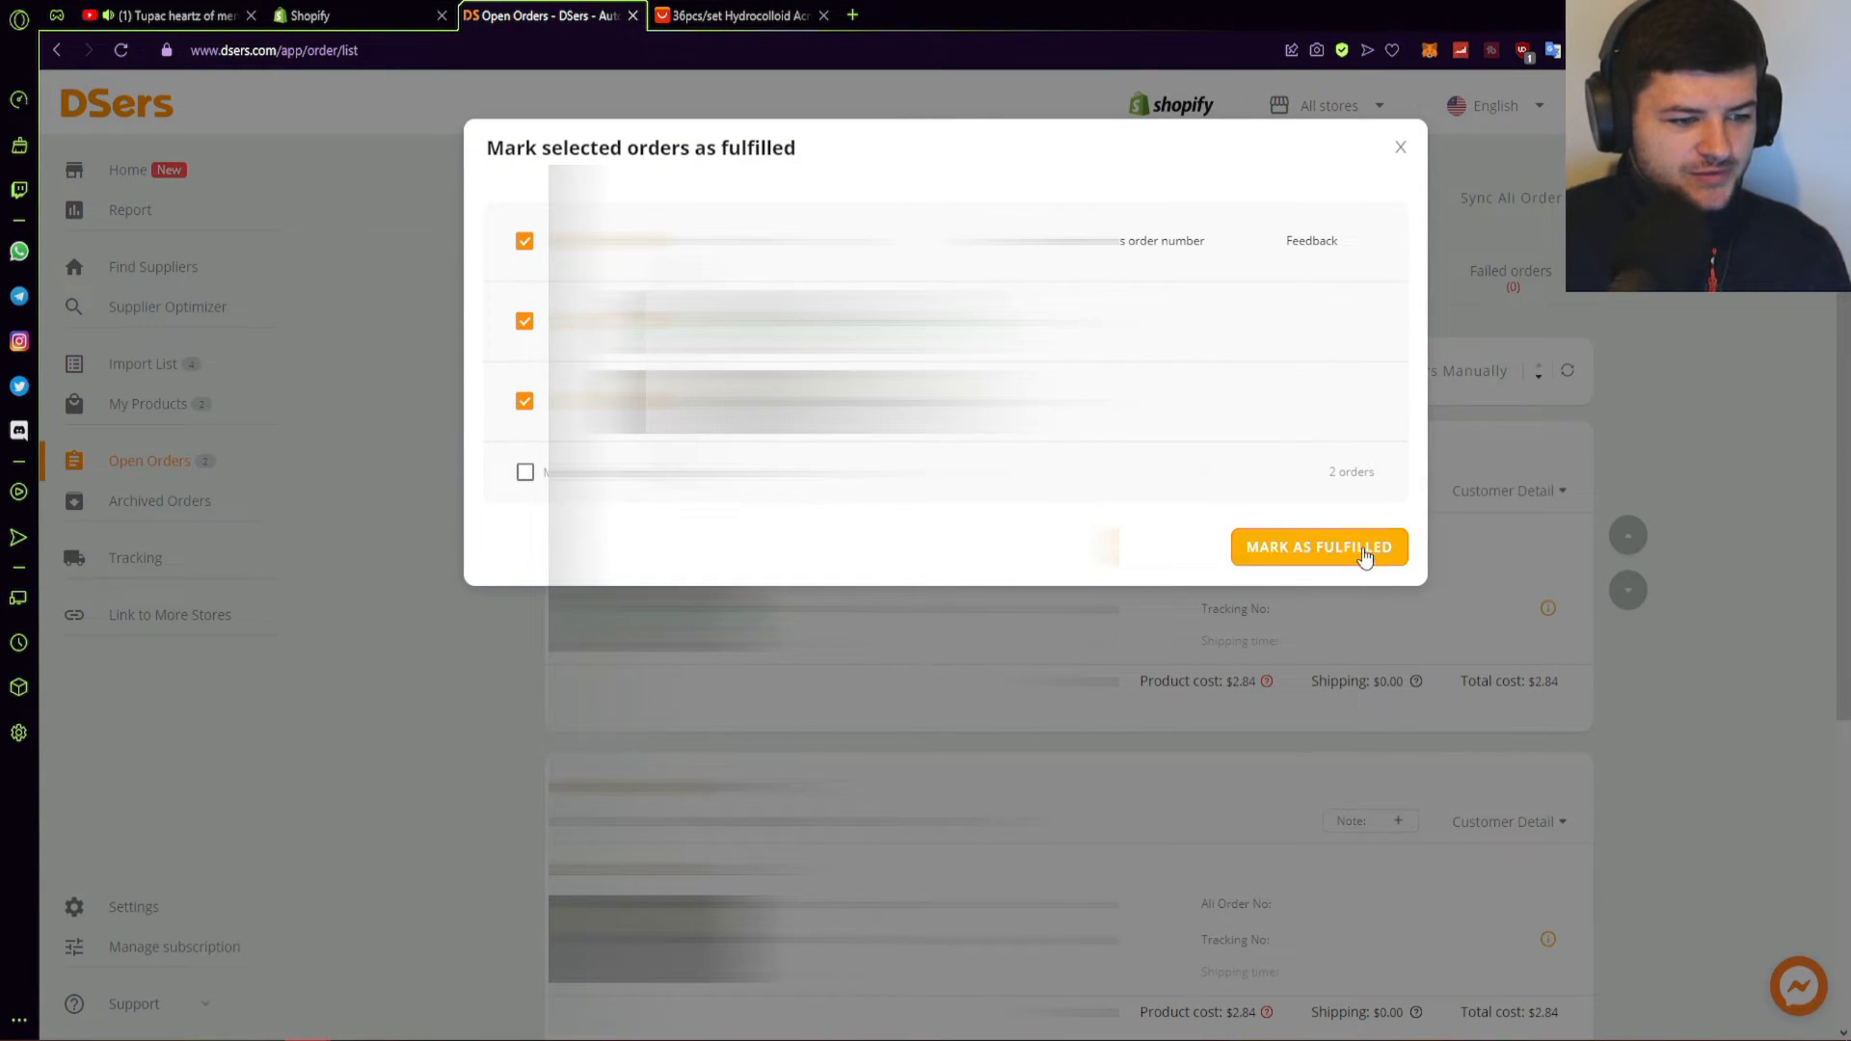
pyautogui.click(1400, 146)
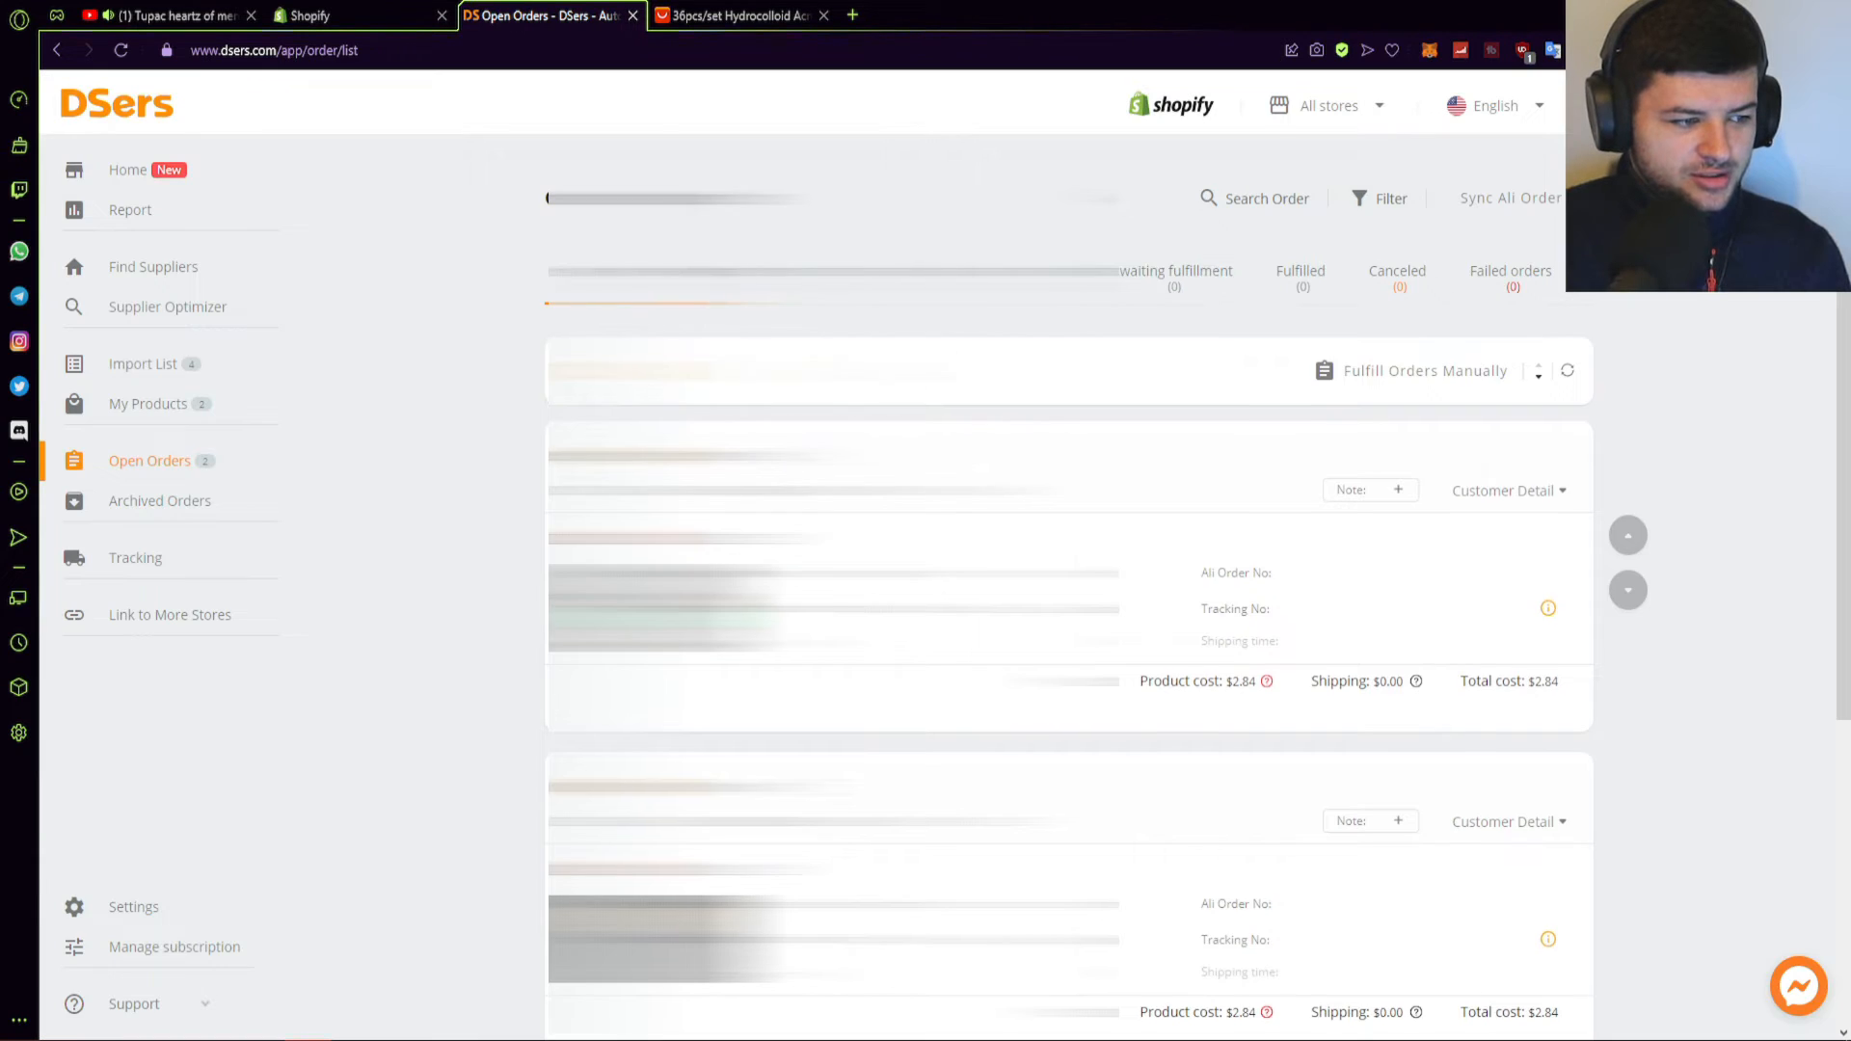
# - Mark both pending orders as fulfilled manually, with the additional "Mark this order as" option enabled, and confirm
pyautogui.moveTo(768, 777); pyautogui.dragTo(926, 777)
pyautogui.click(706, 783)
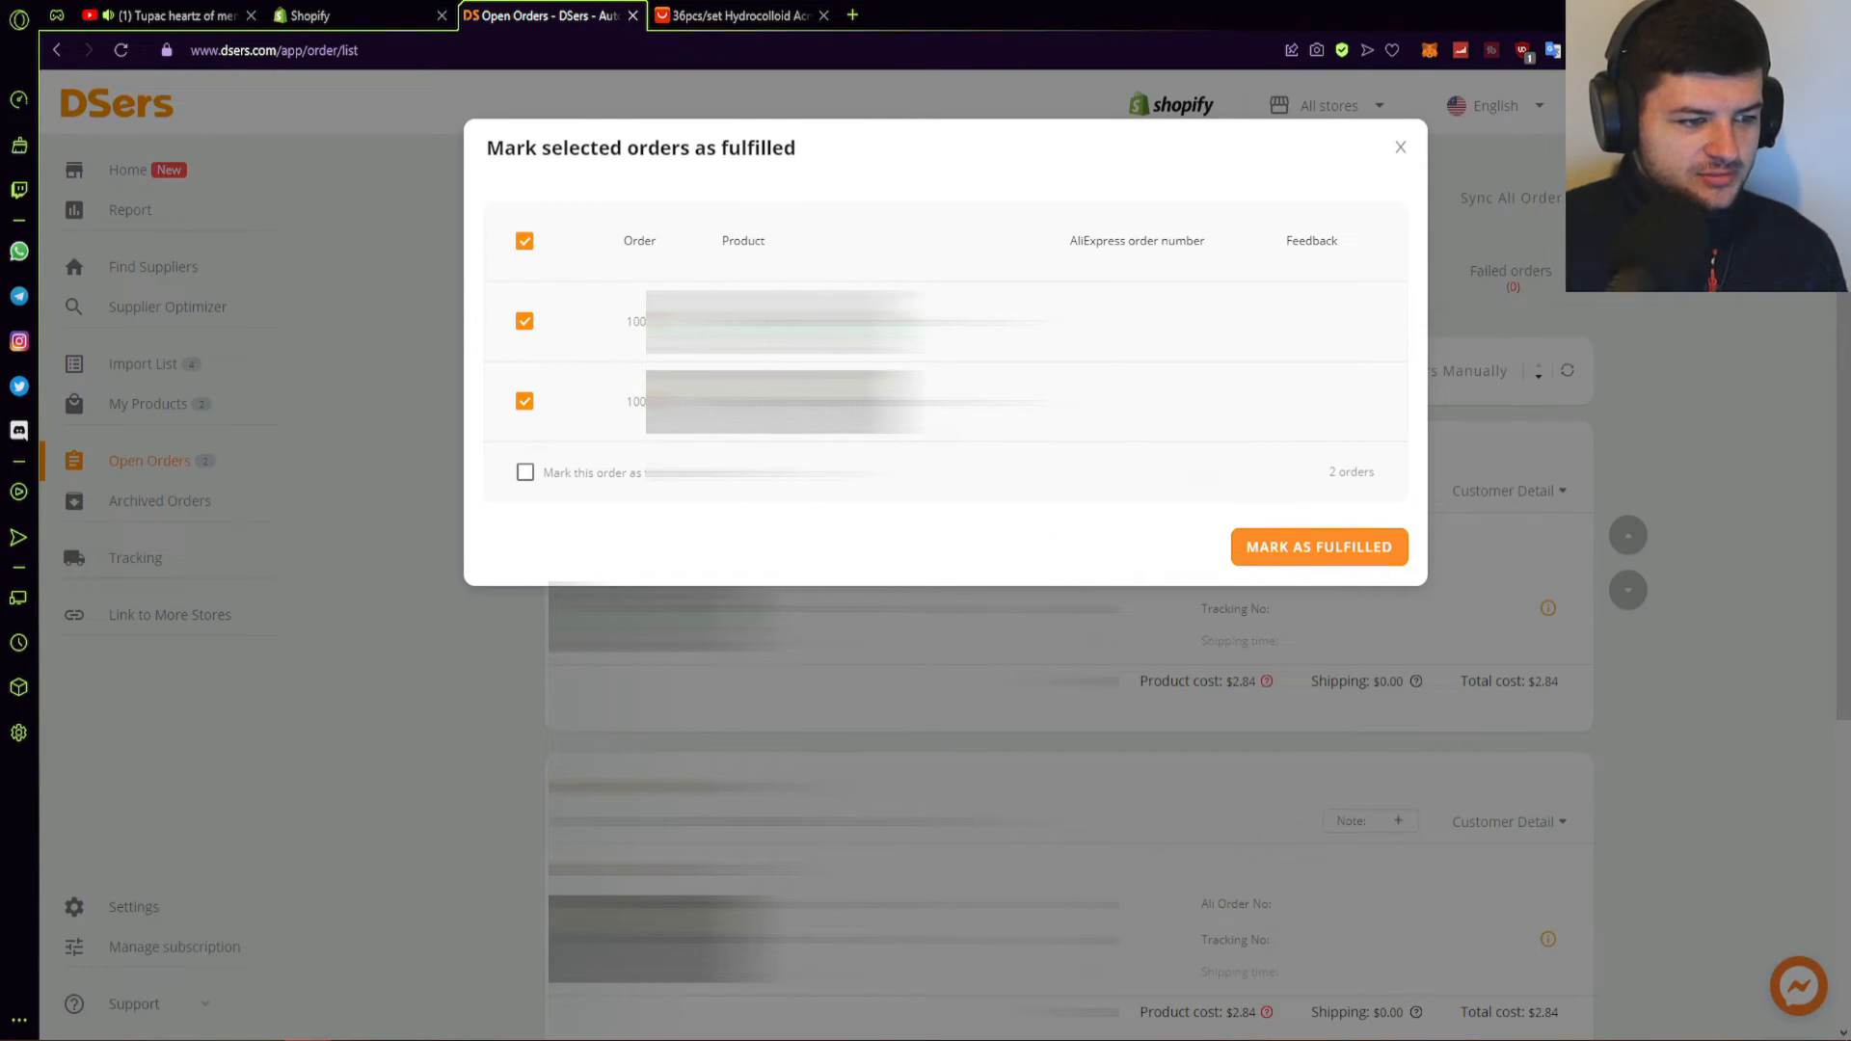
pyautogui.click(559, 473)
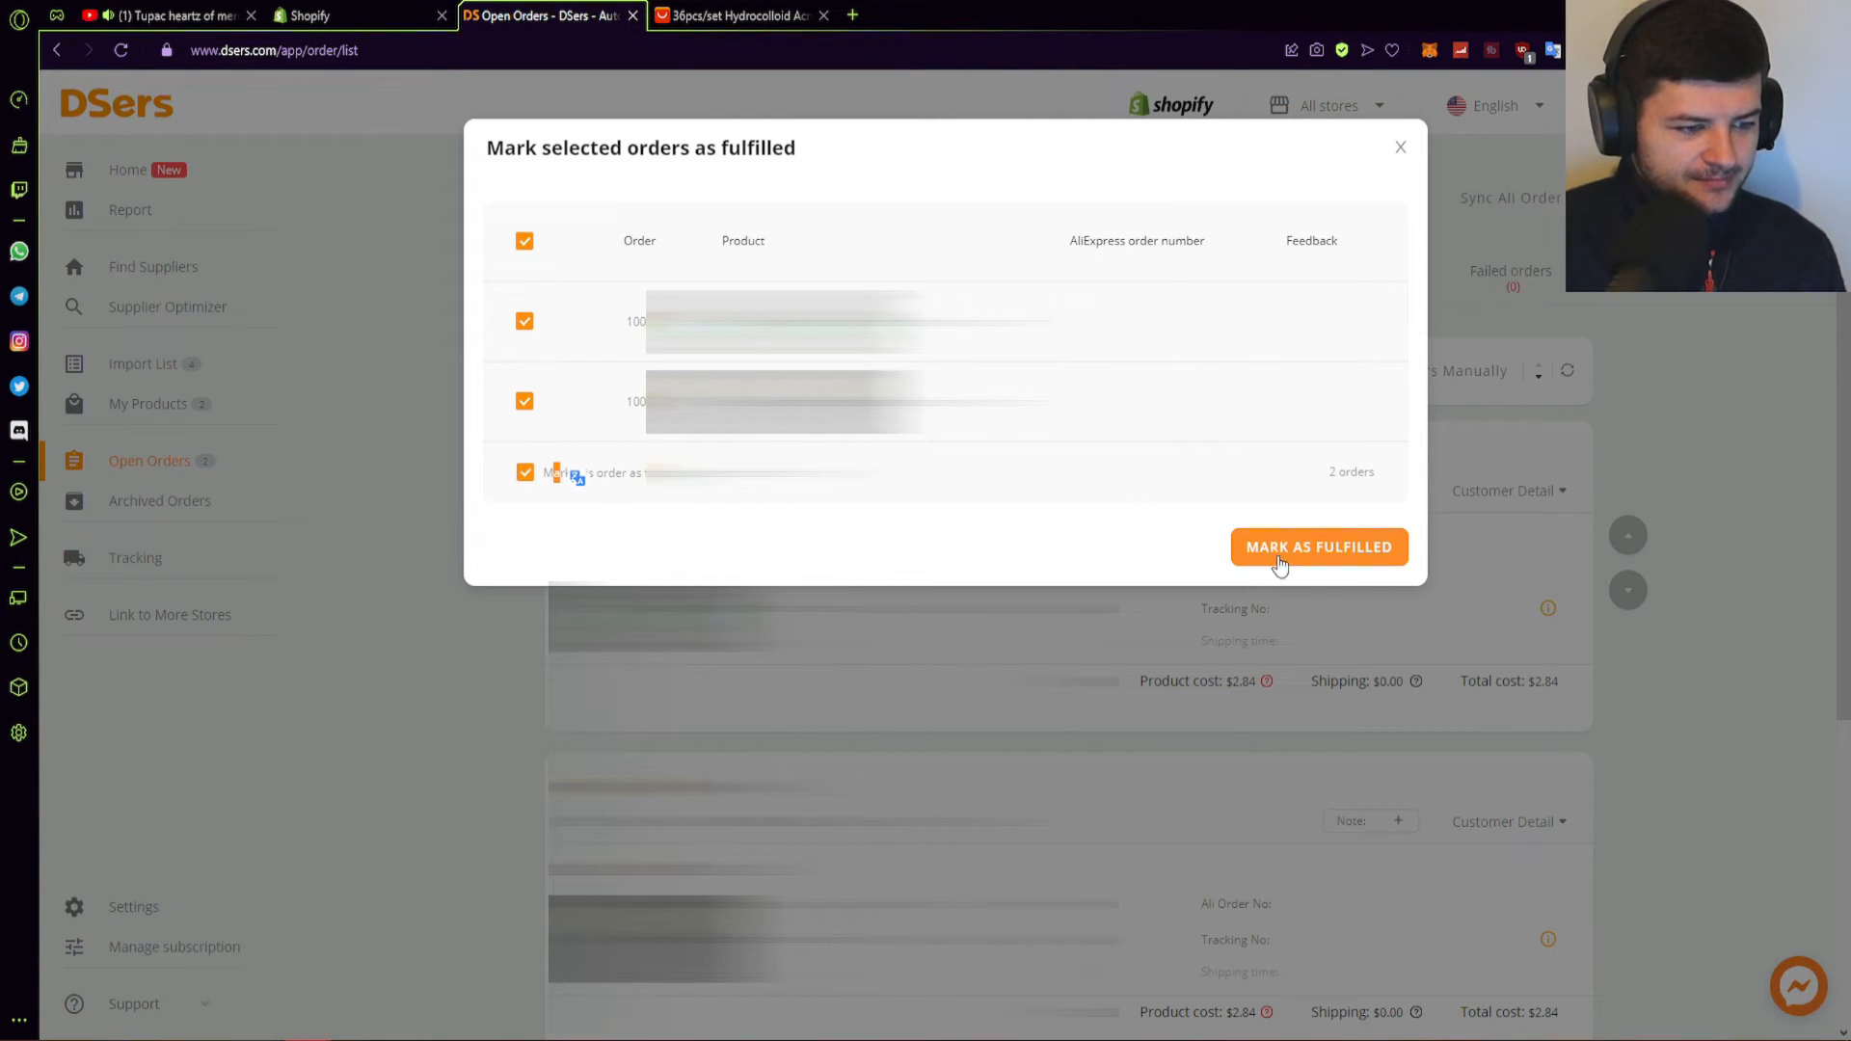
pyautogui.click(1282, 554)
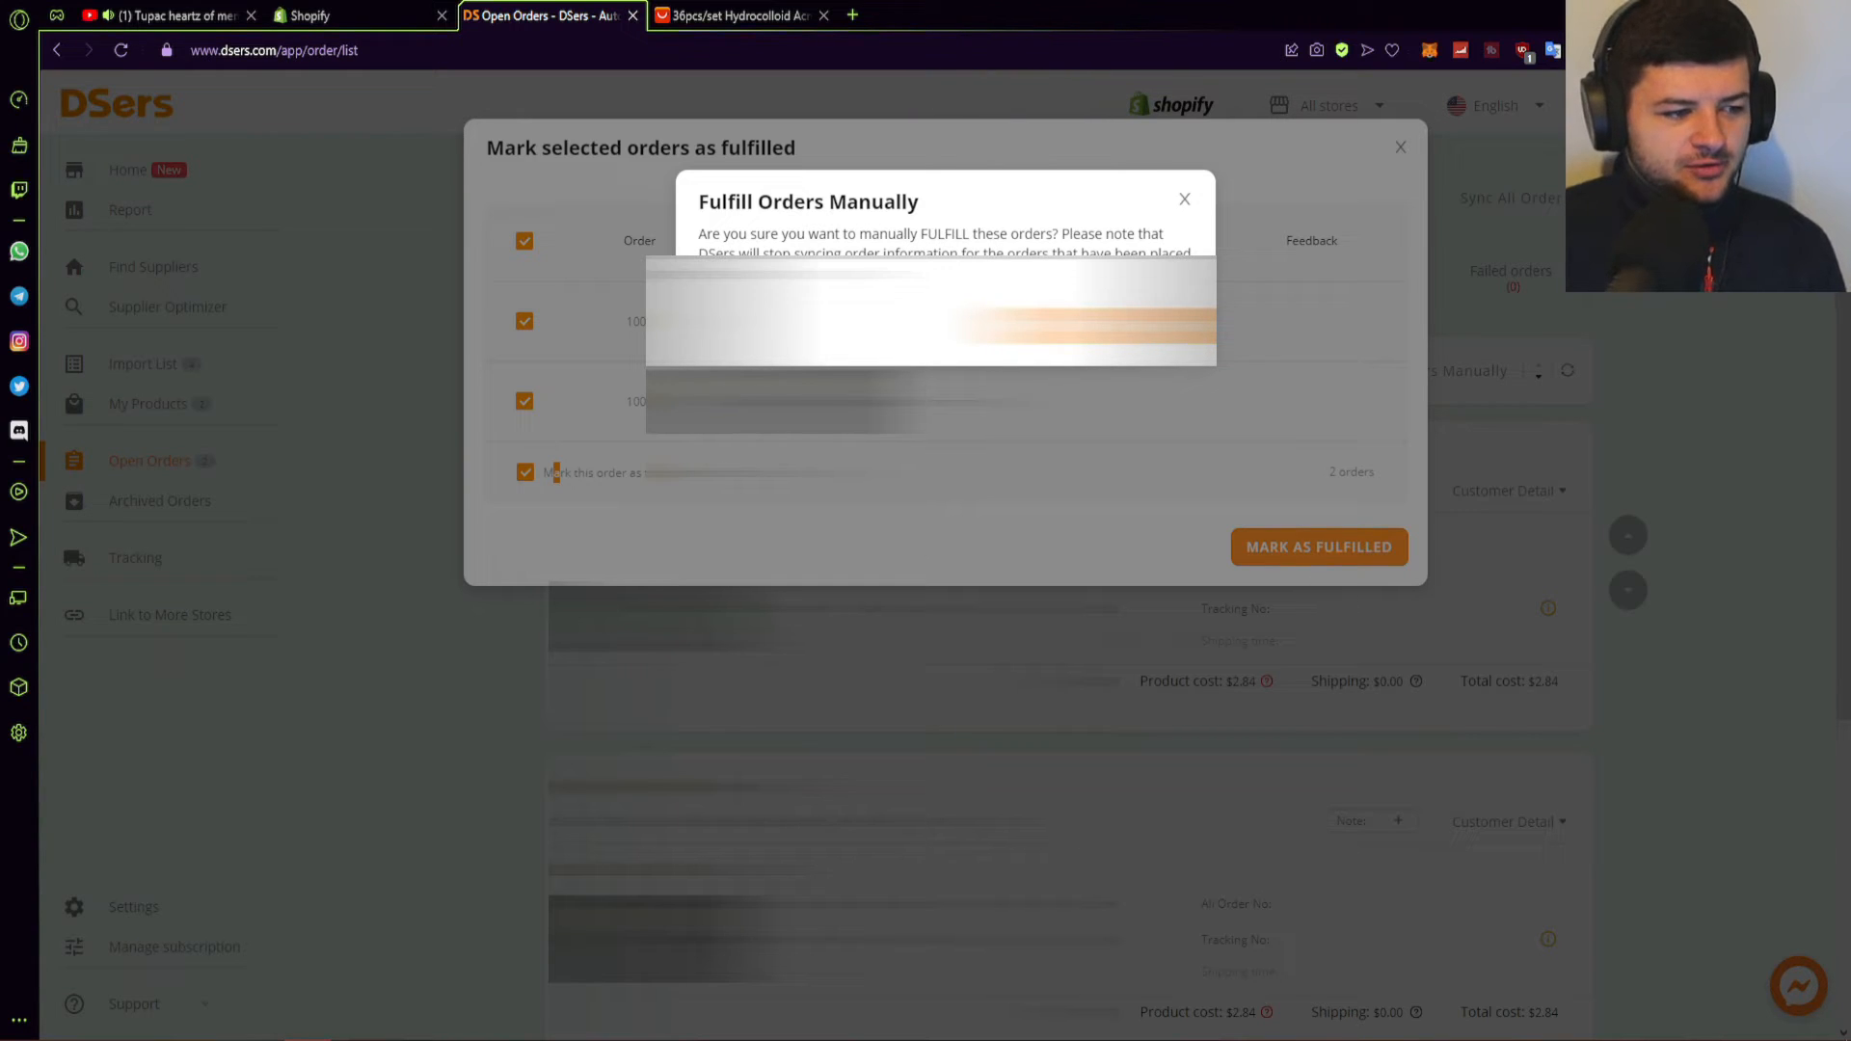
pyautogui.click(1169, 330)
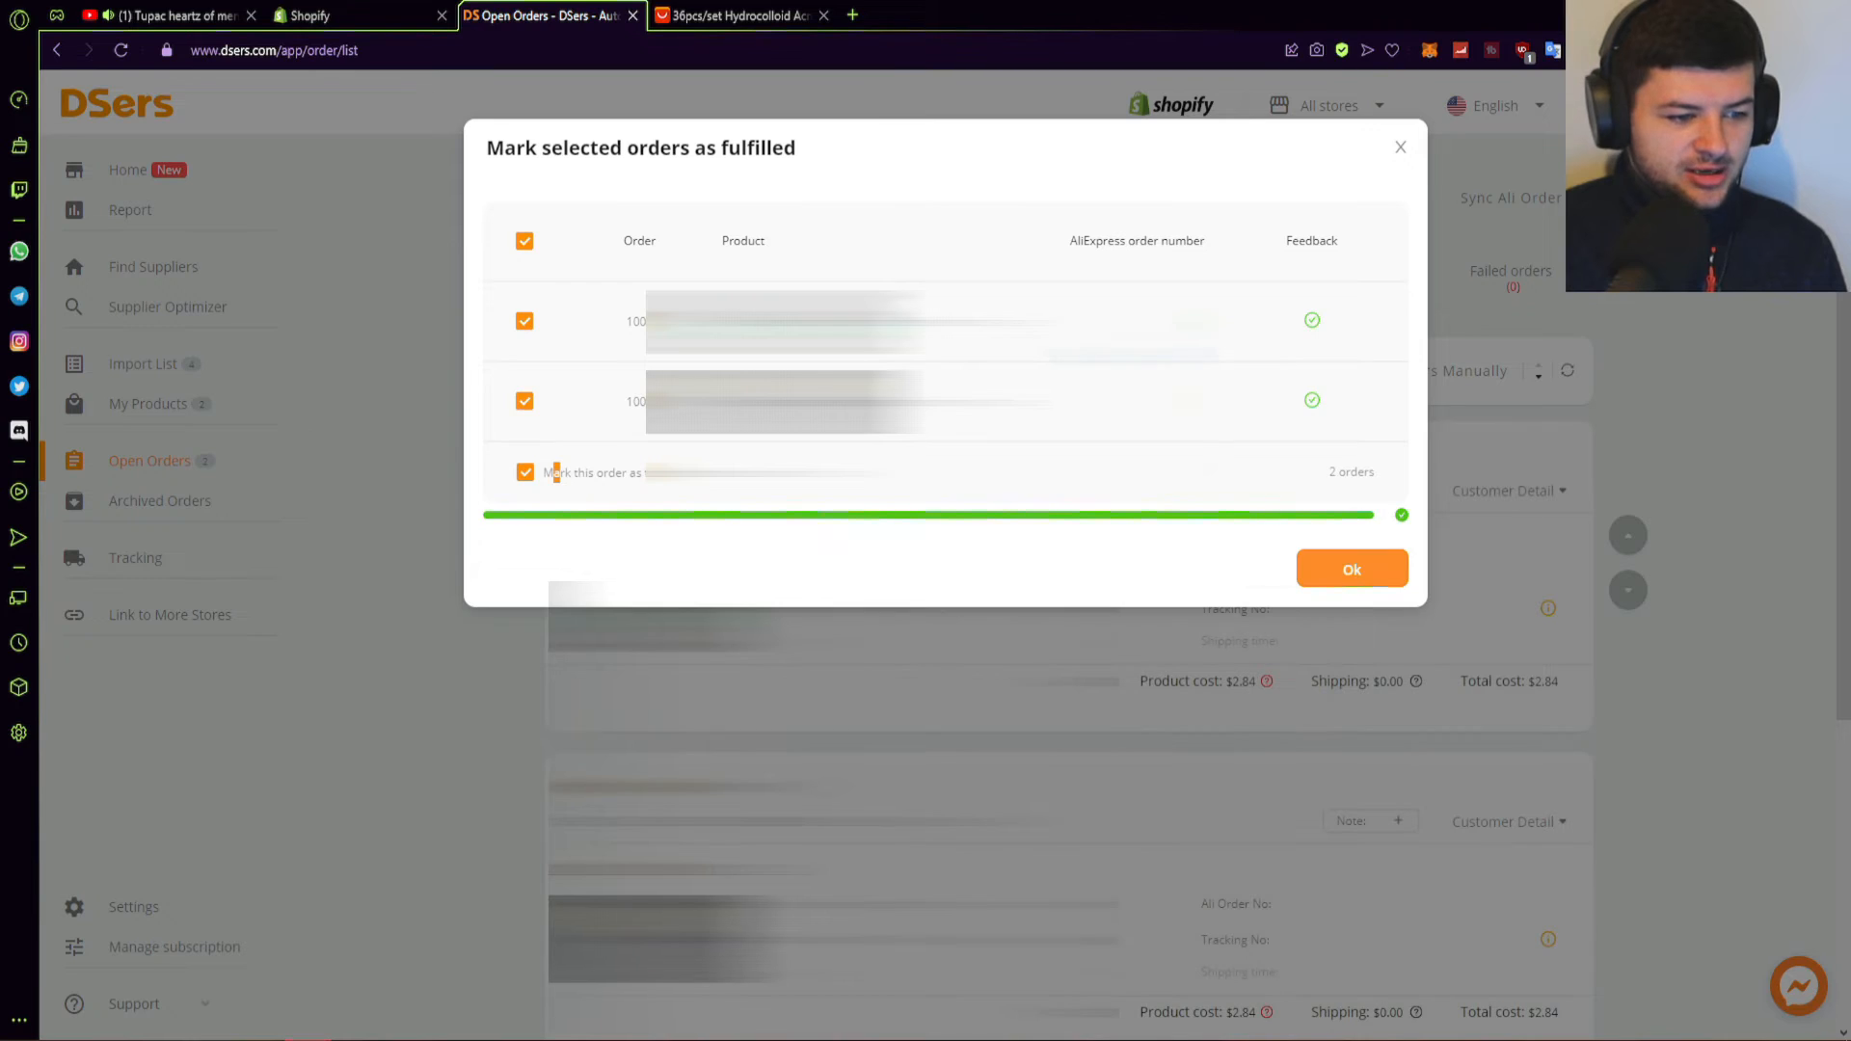
pyautogui.click(1358, 575)
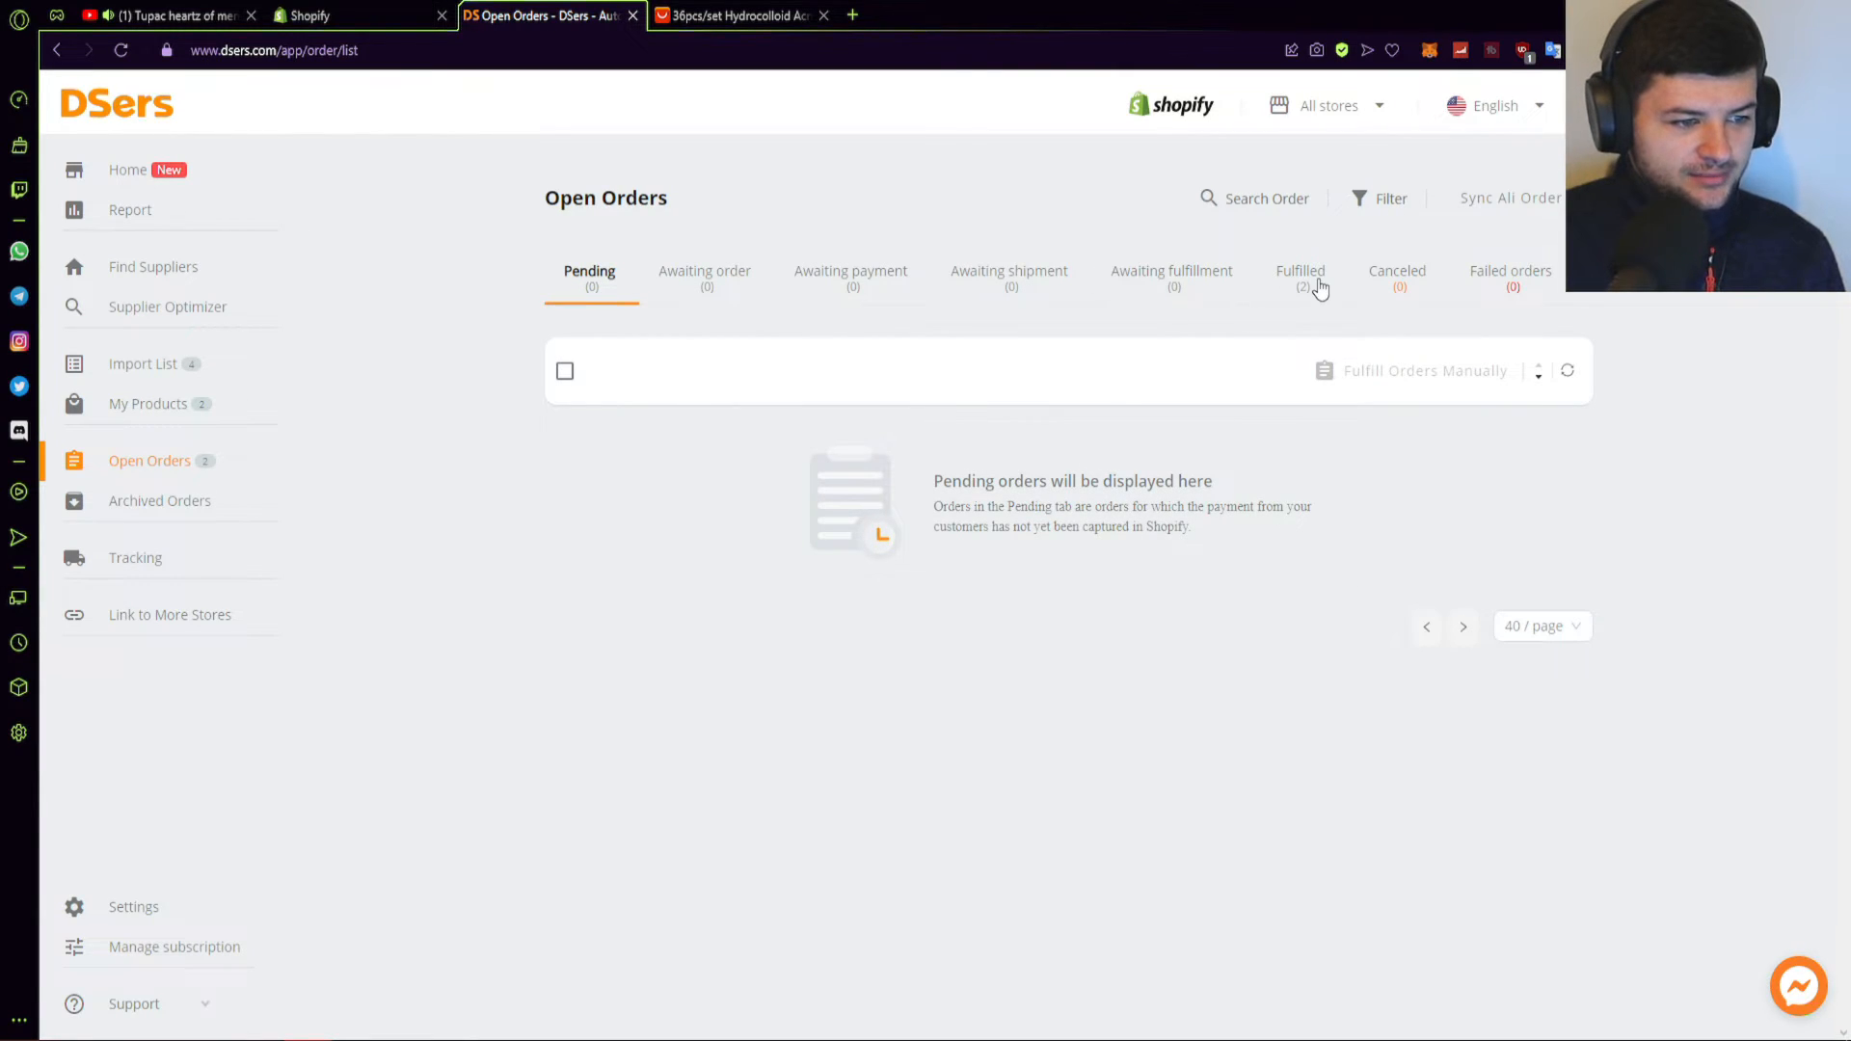
# - Examine the fulfilled orders and the options for filtering them by fulfillment status
pyautogui.click(1300, 274)
pyautogui.scroll(-2, 1032, 557)
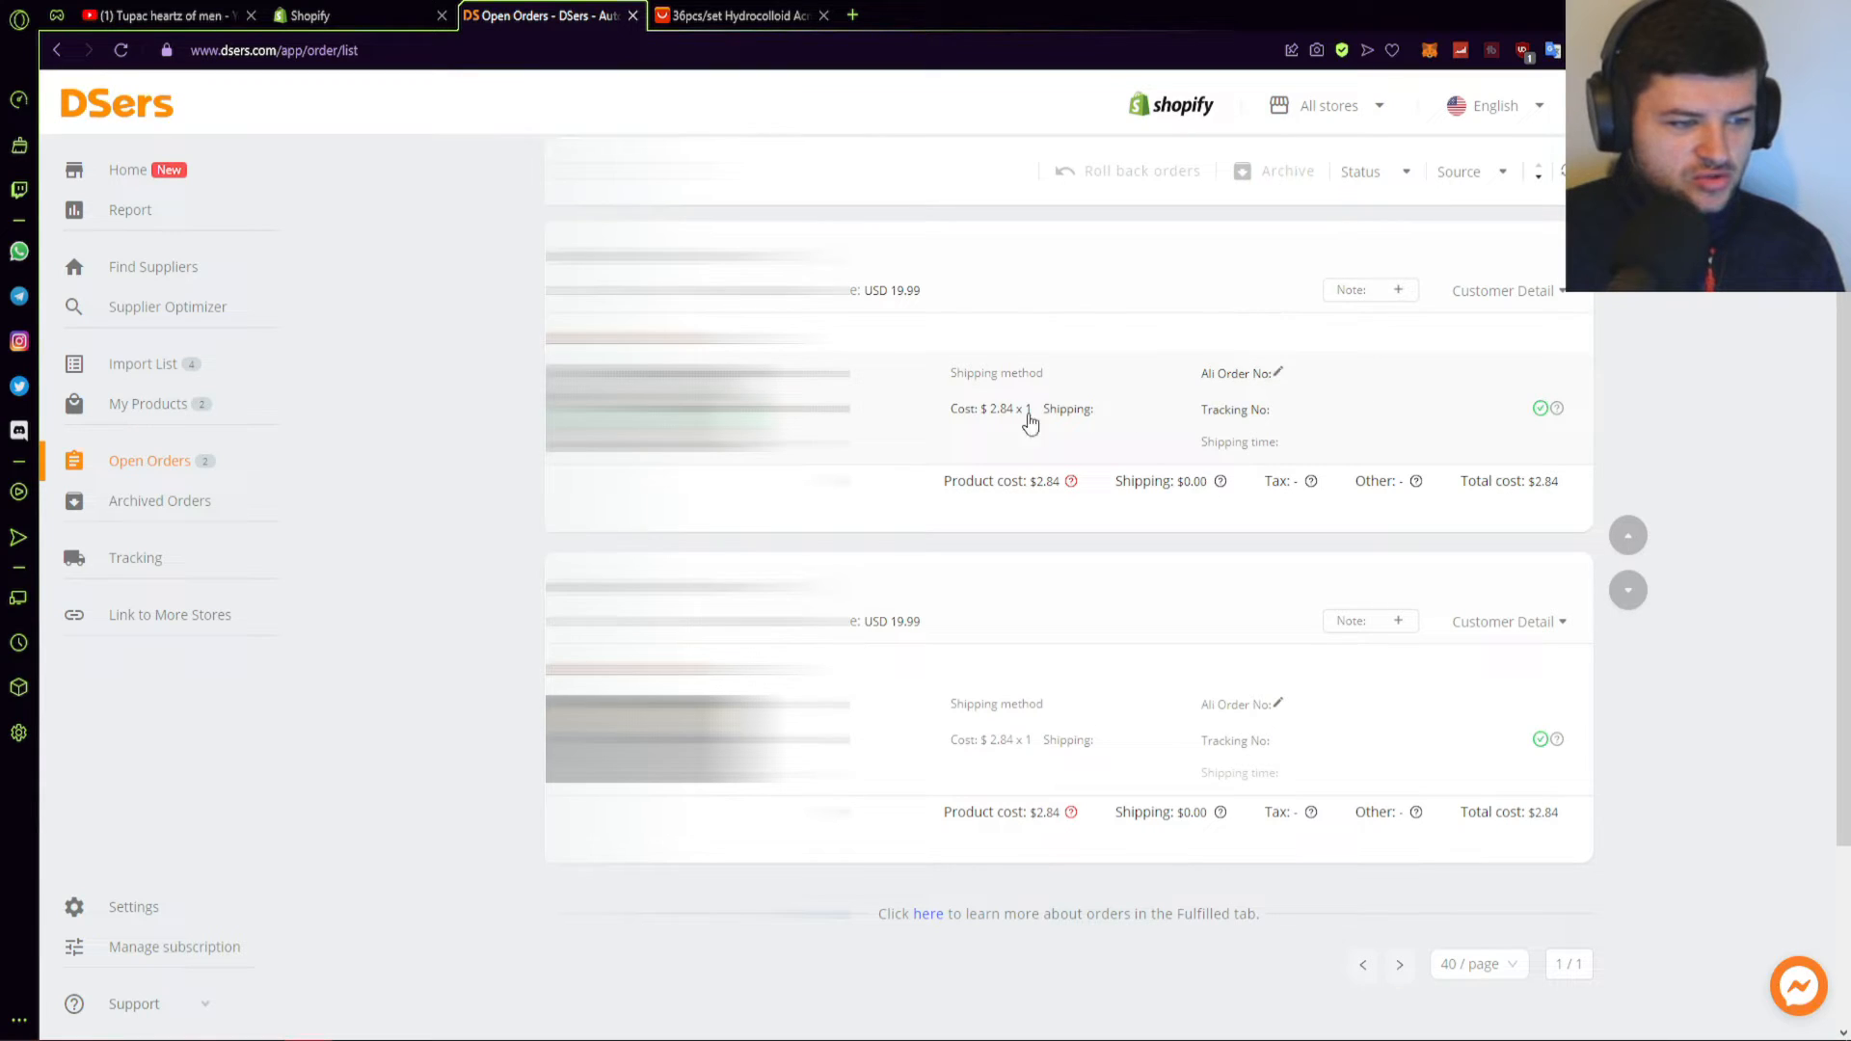
pyautogui.scroll(2, 940, 366)
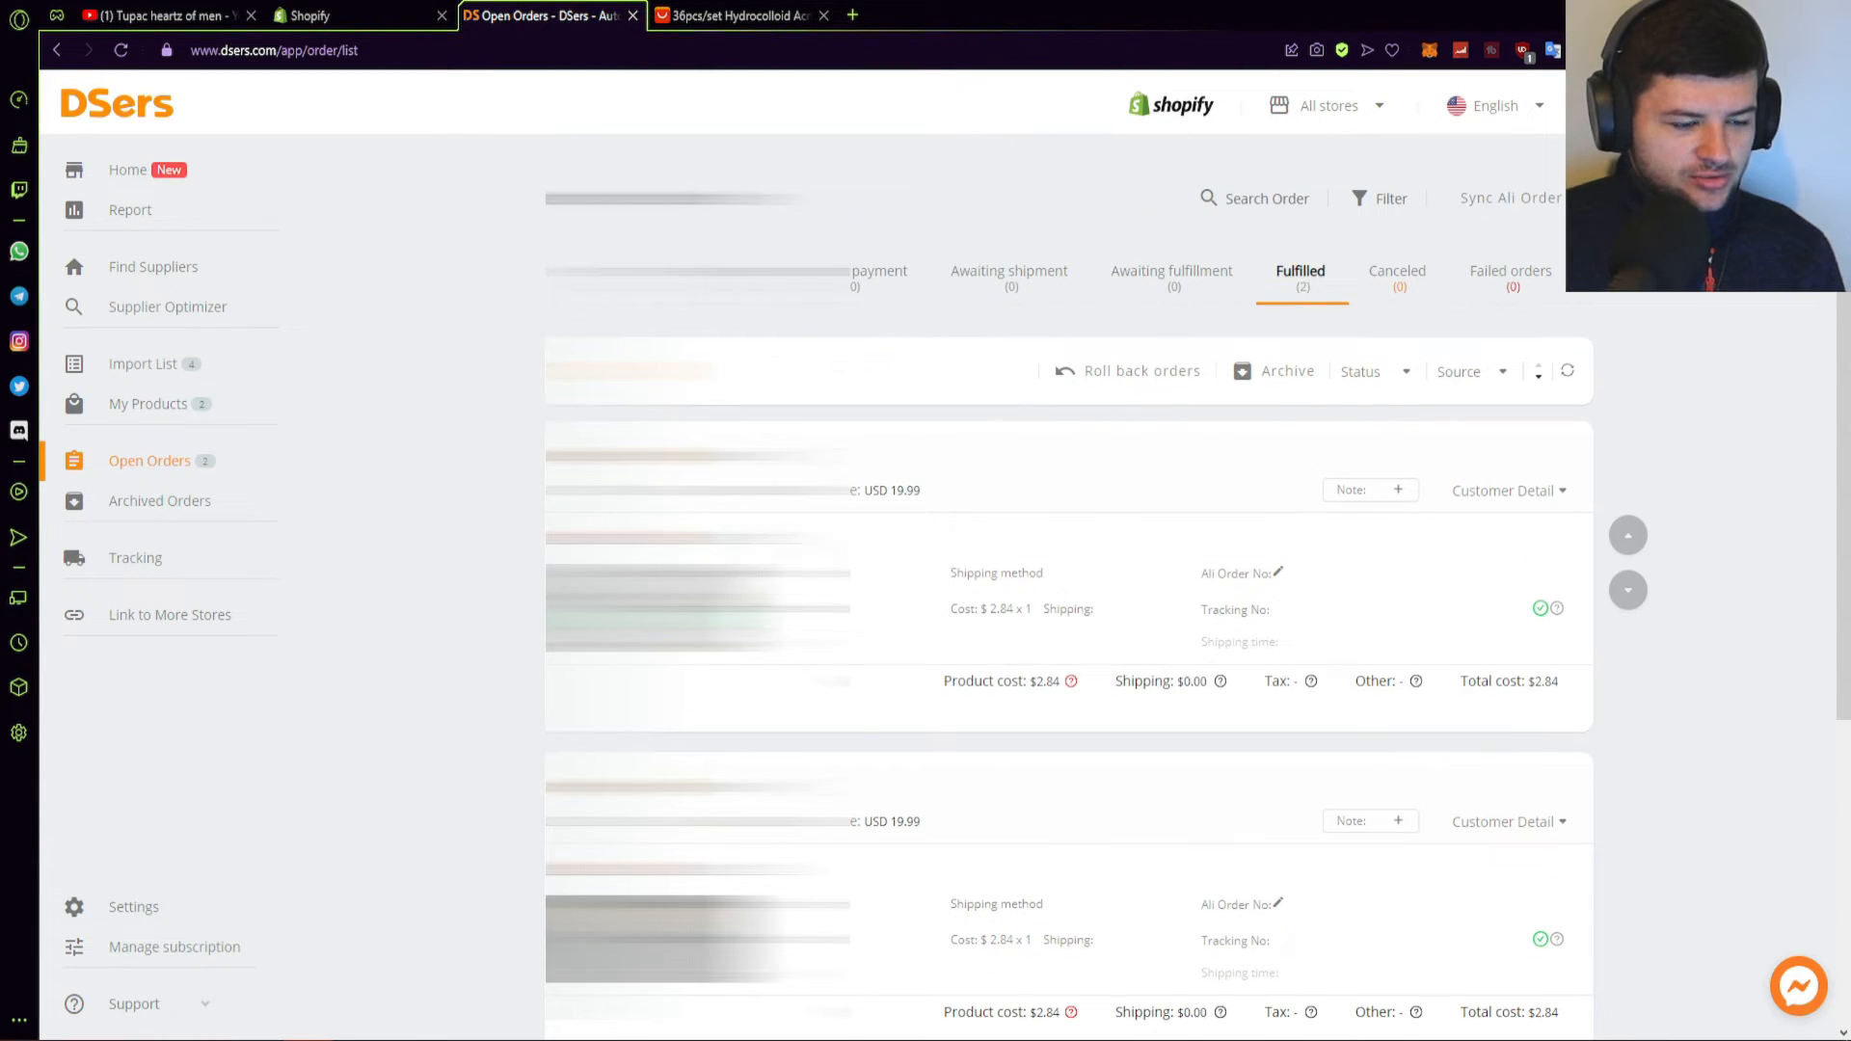
pyautogui.click(1398, 372)
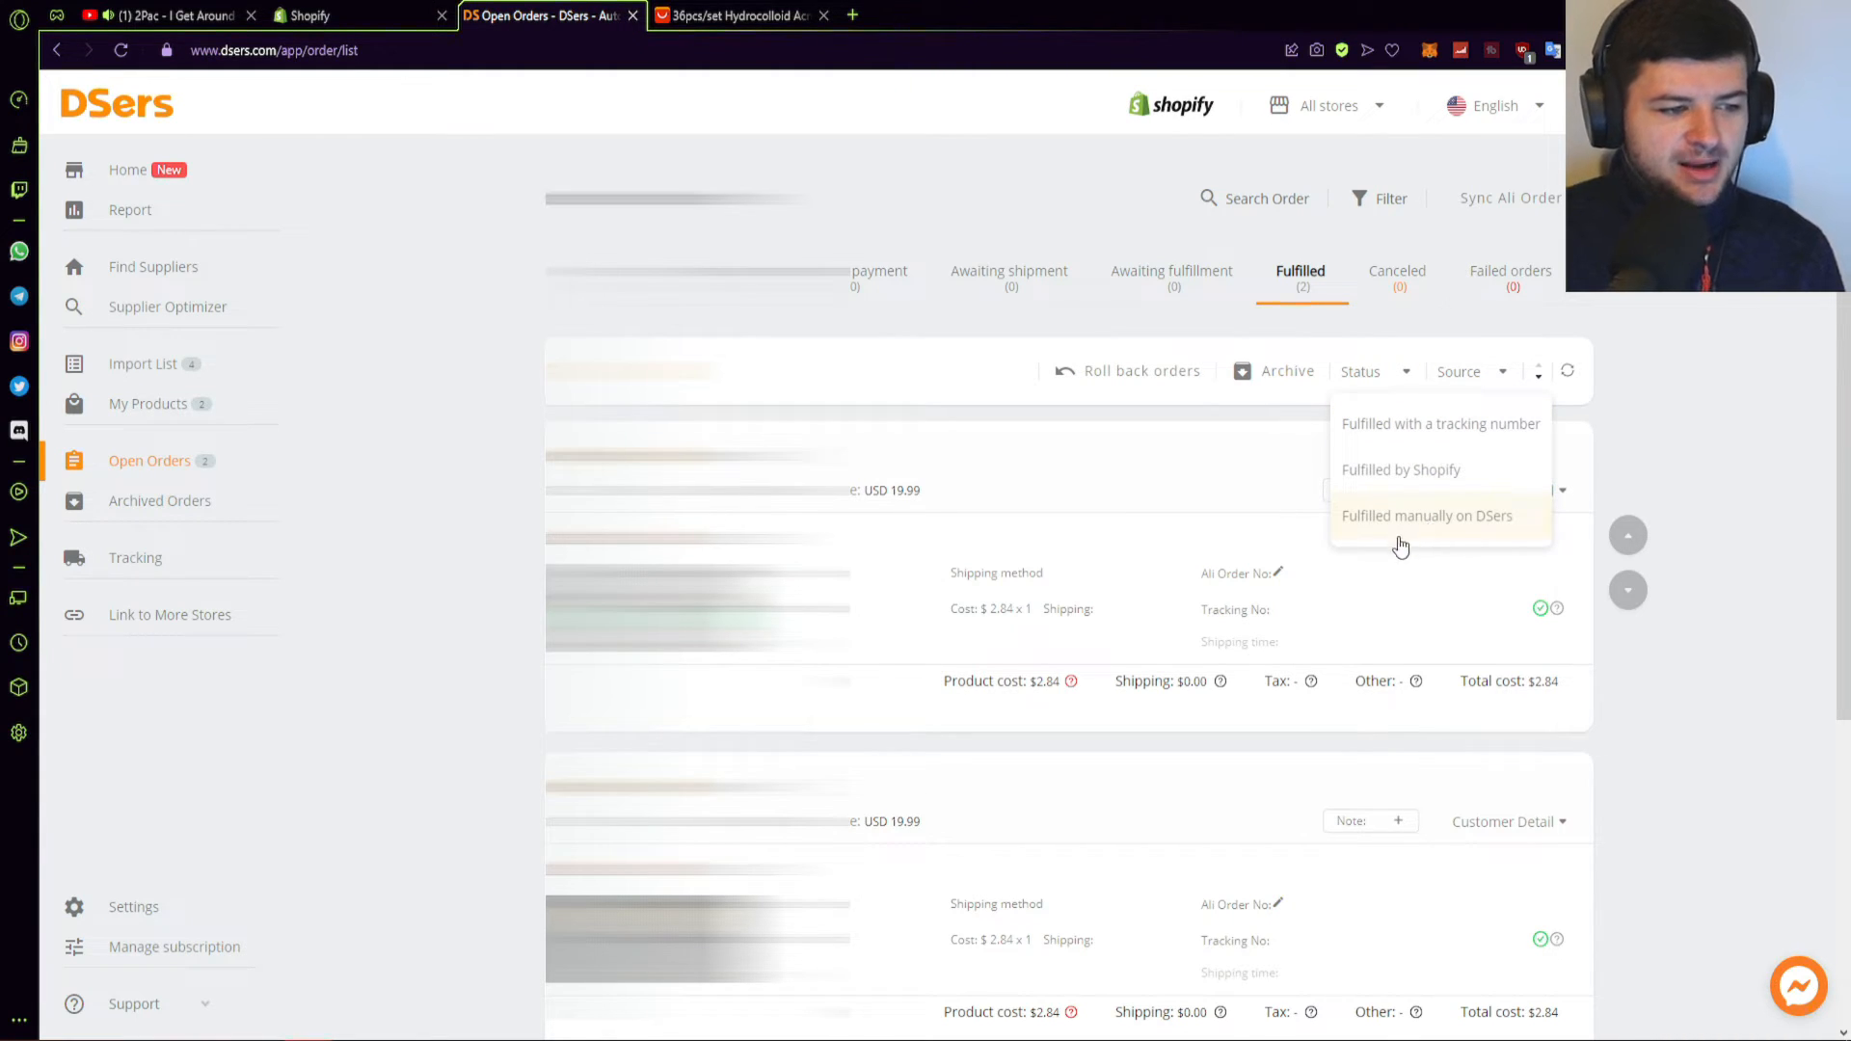
# - Archive both fulfilled orders and return to the pending orders
pyautogui.click(1263, 372)
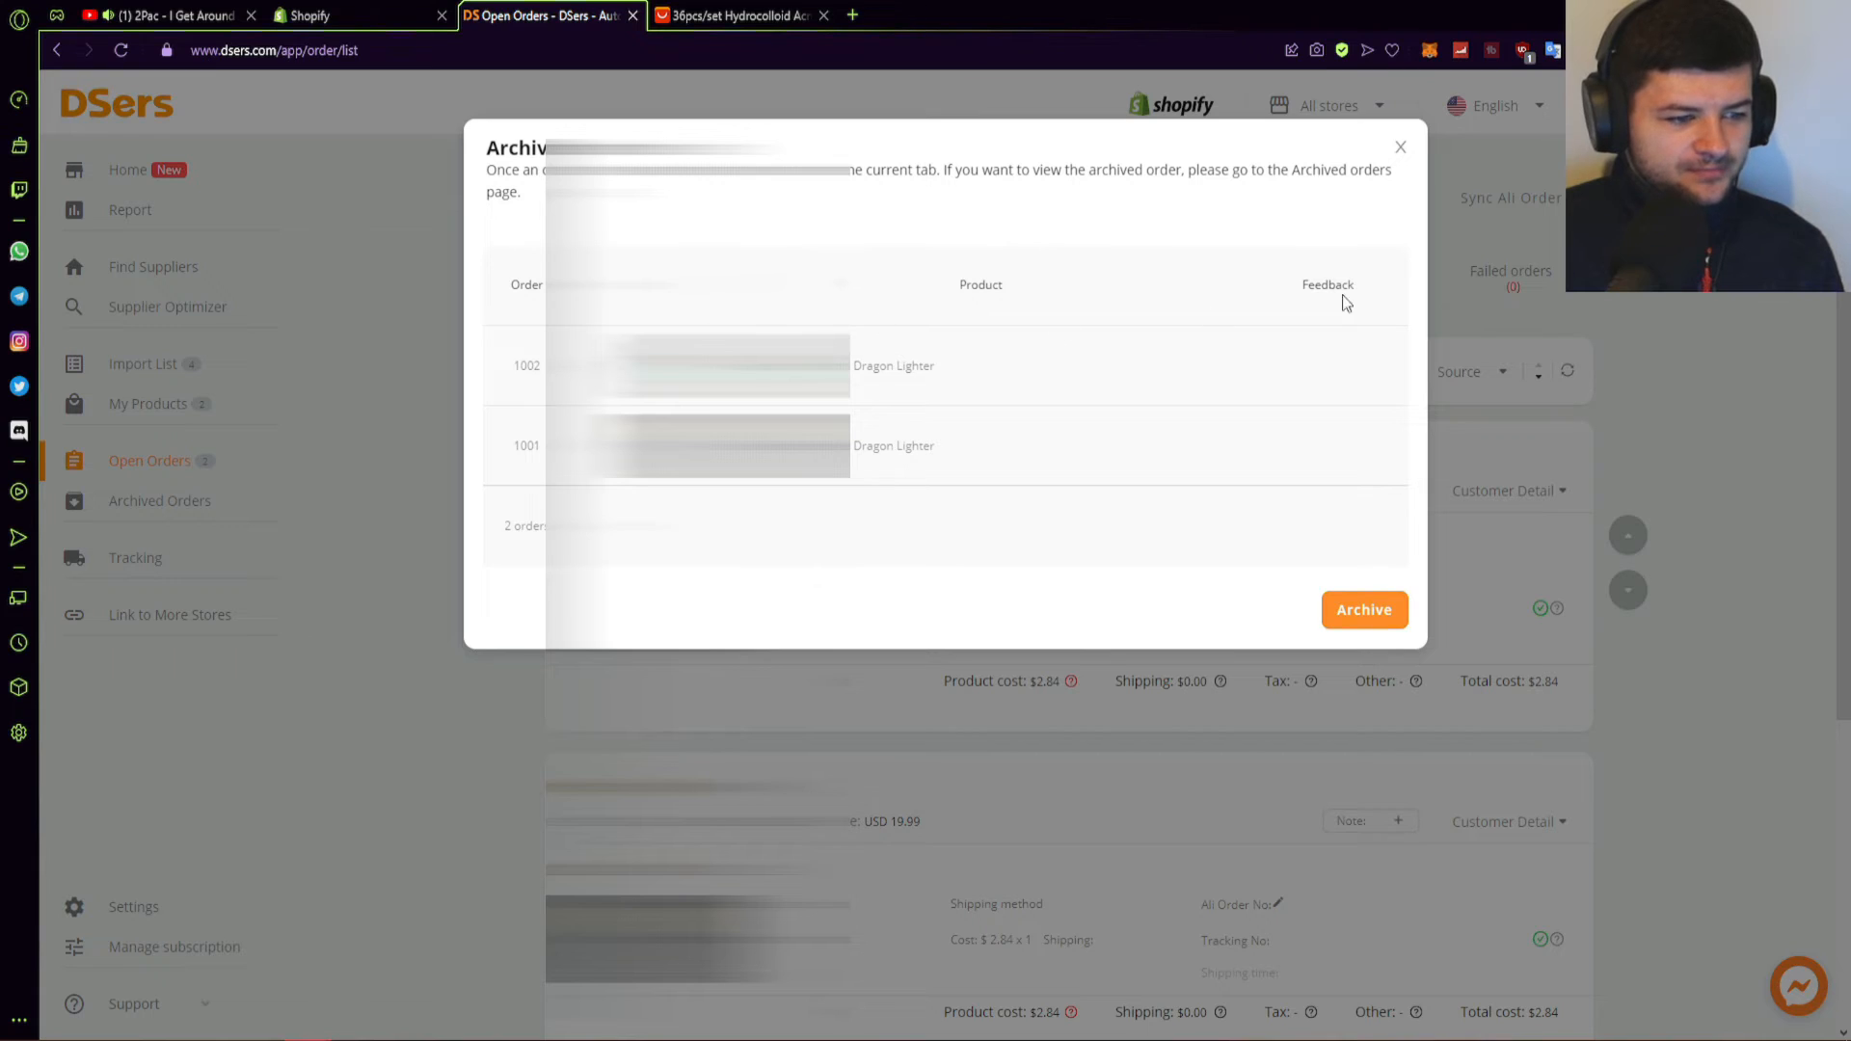
pyautogui.click(1359, 611)
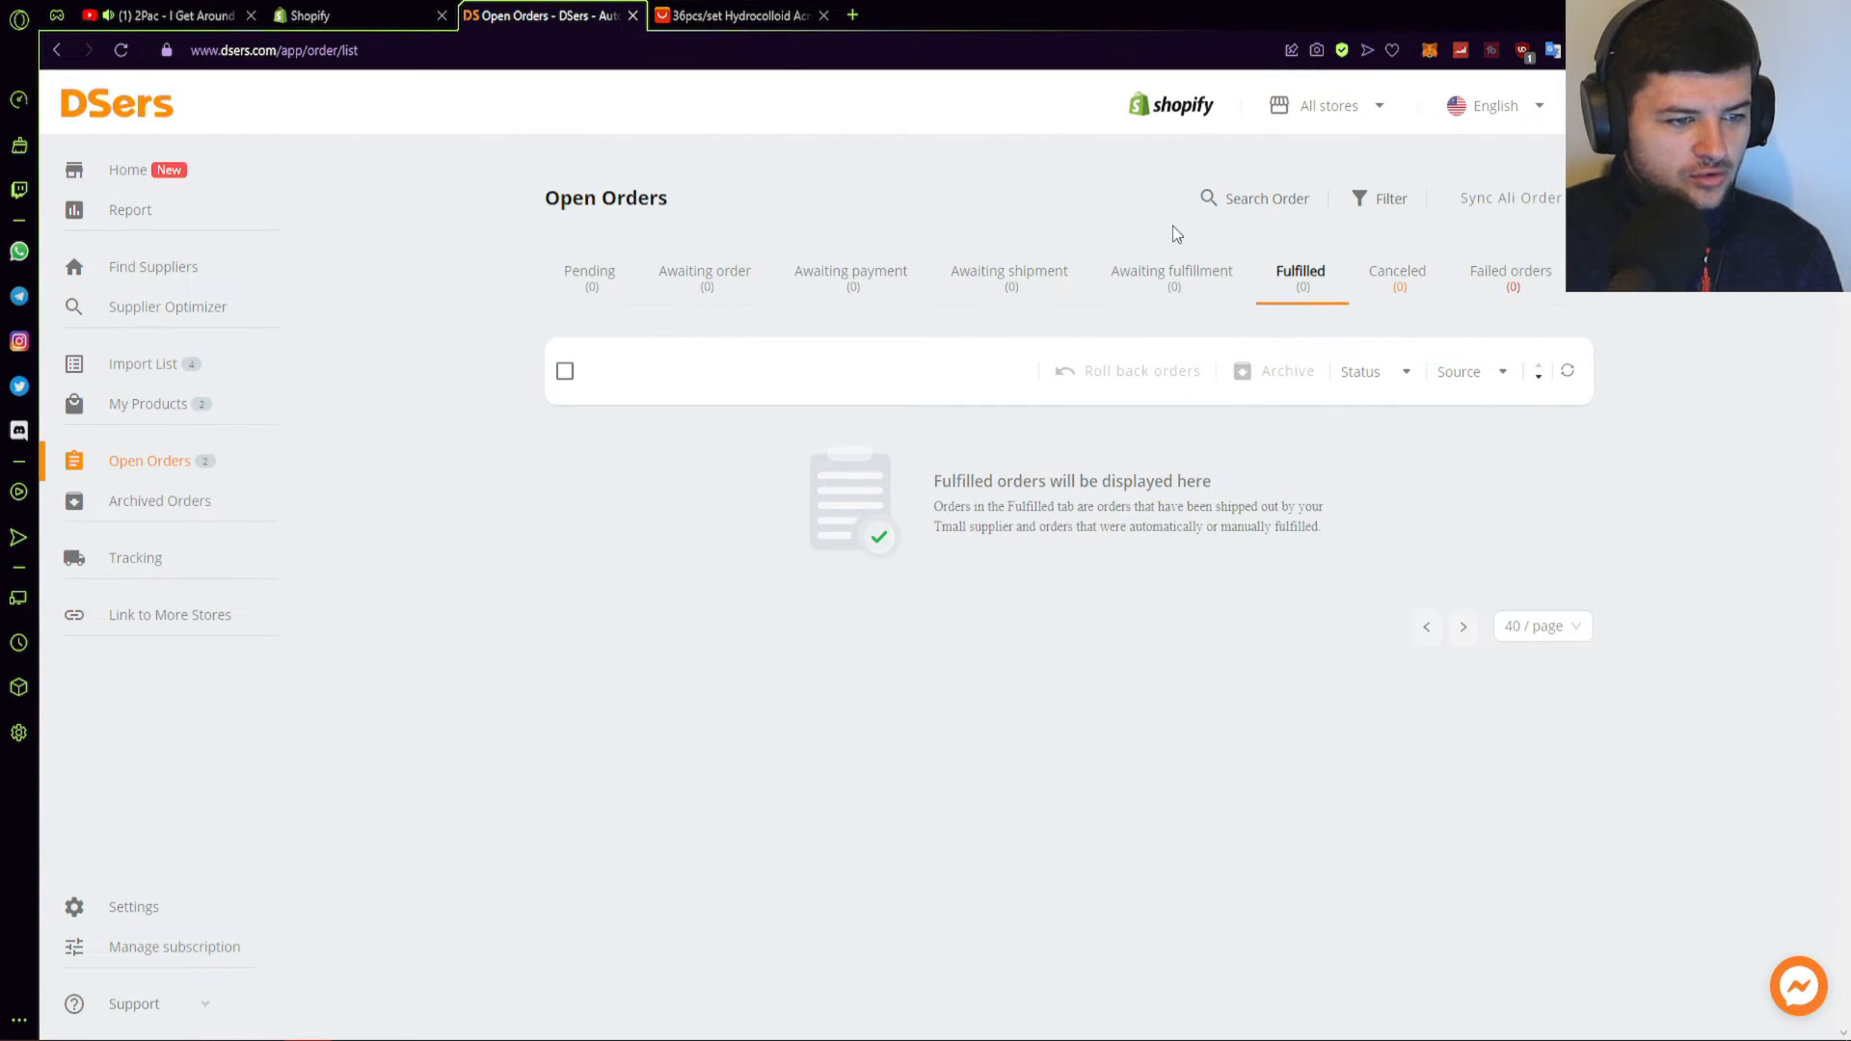
pyautogui.click(628, 273)
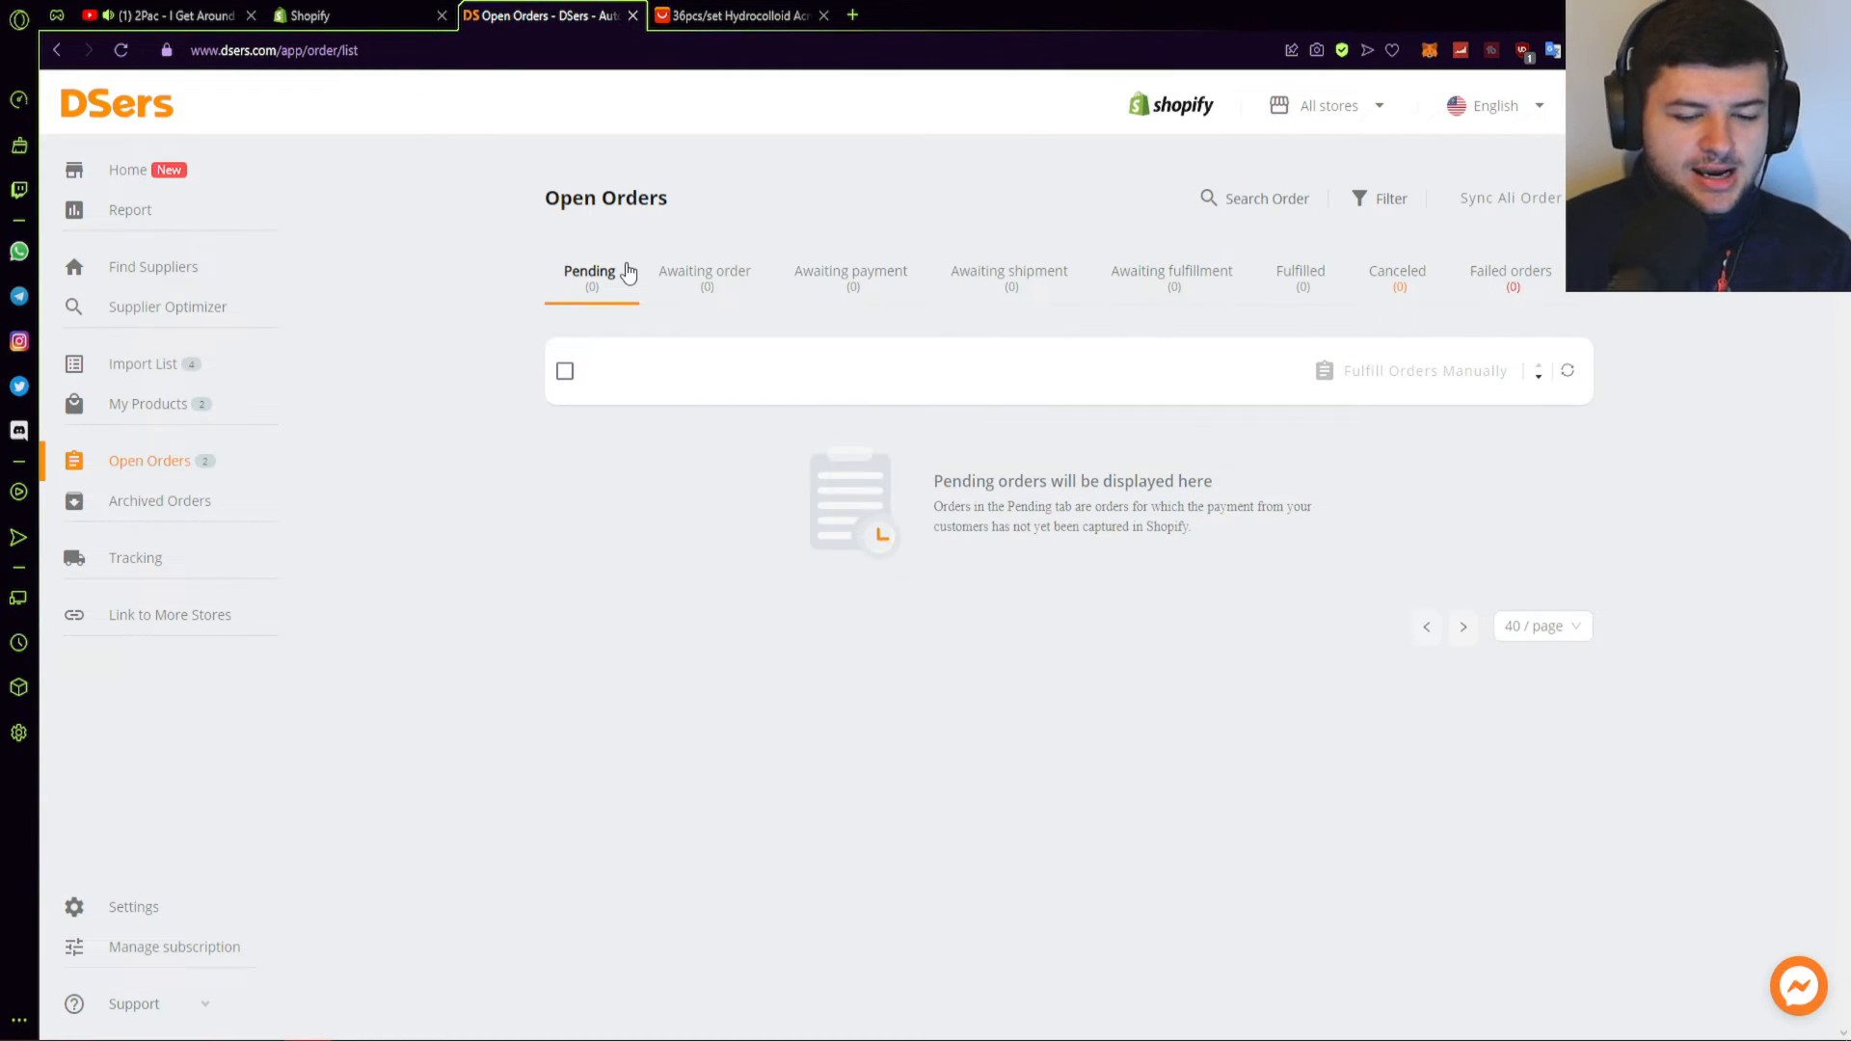
# - Switch to the Shopify admin, open the orders list and check the items of the newest order
pyautogui.click(335, 9)
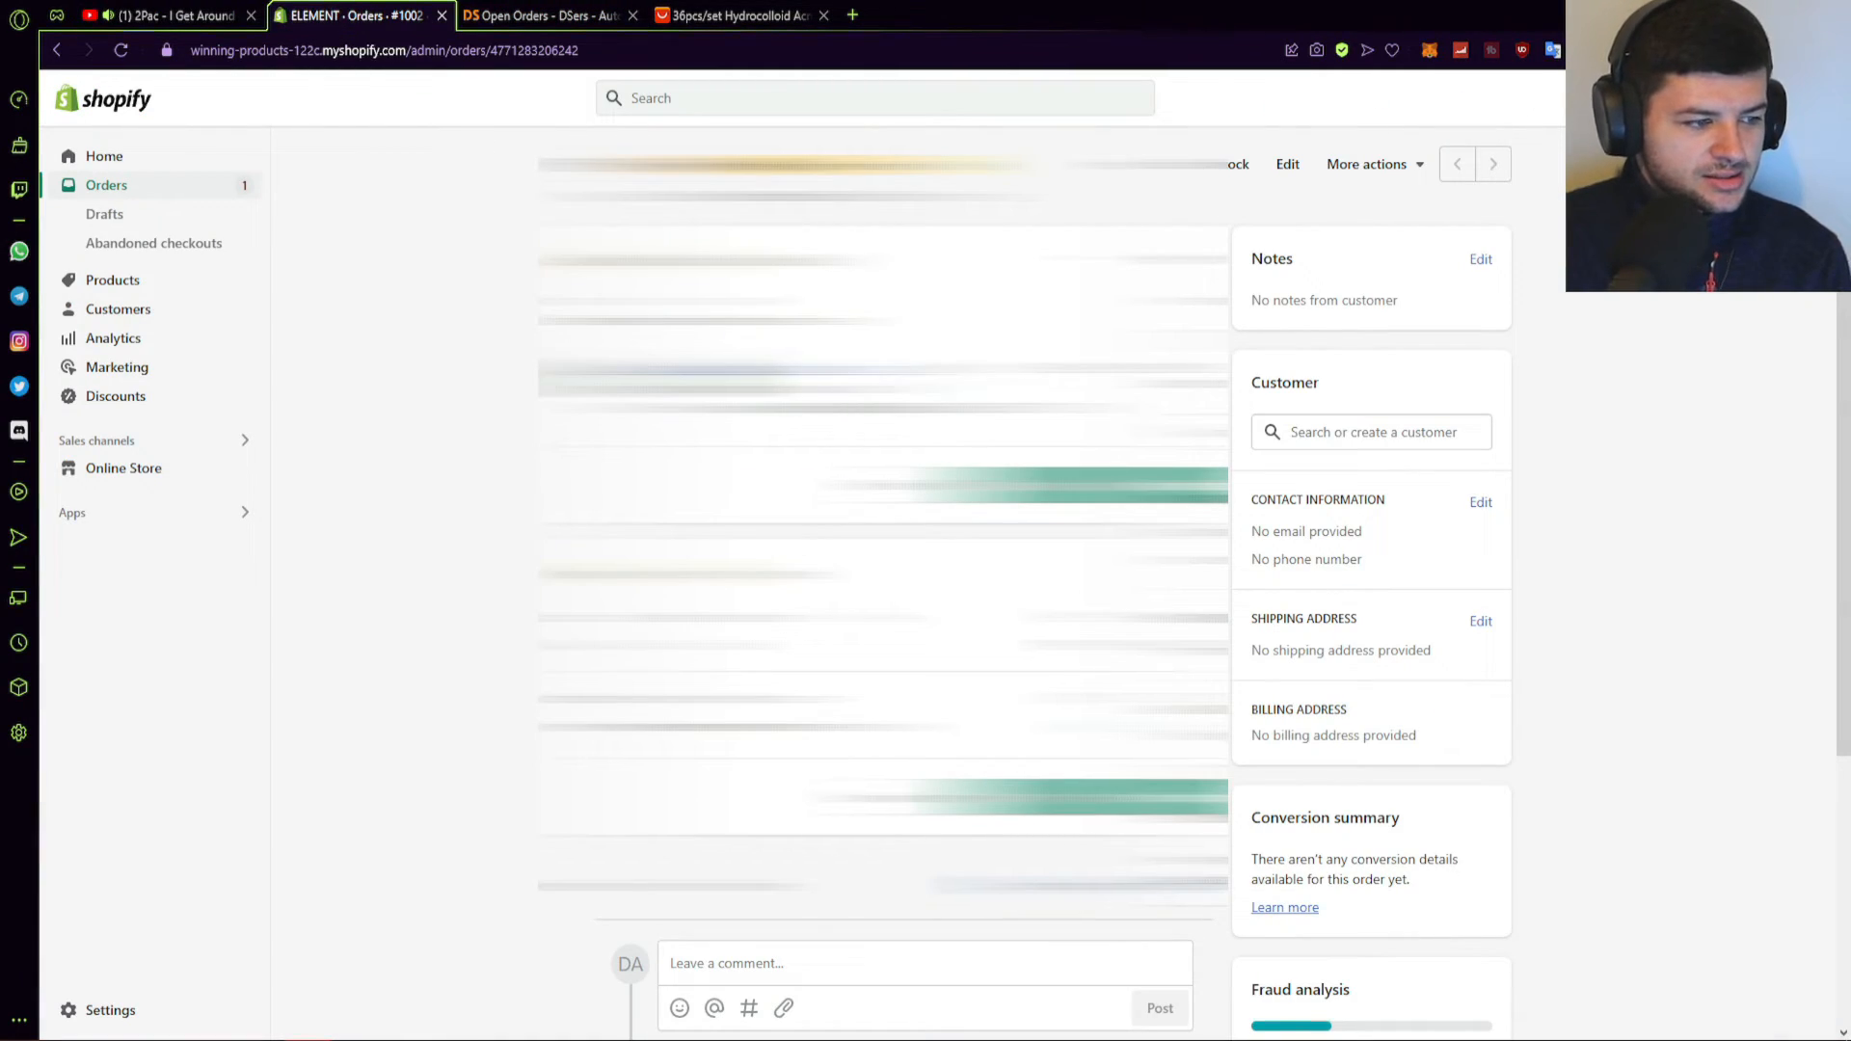
pyautogui.click(102, 189)
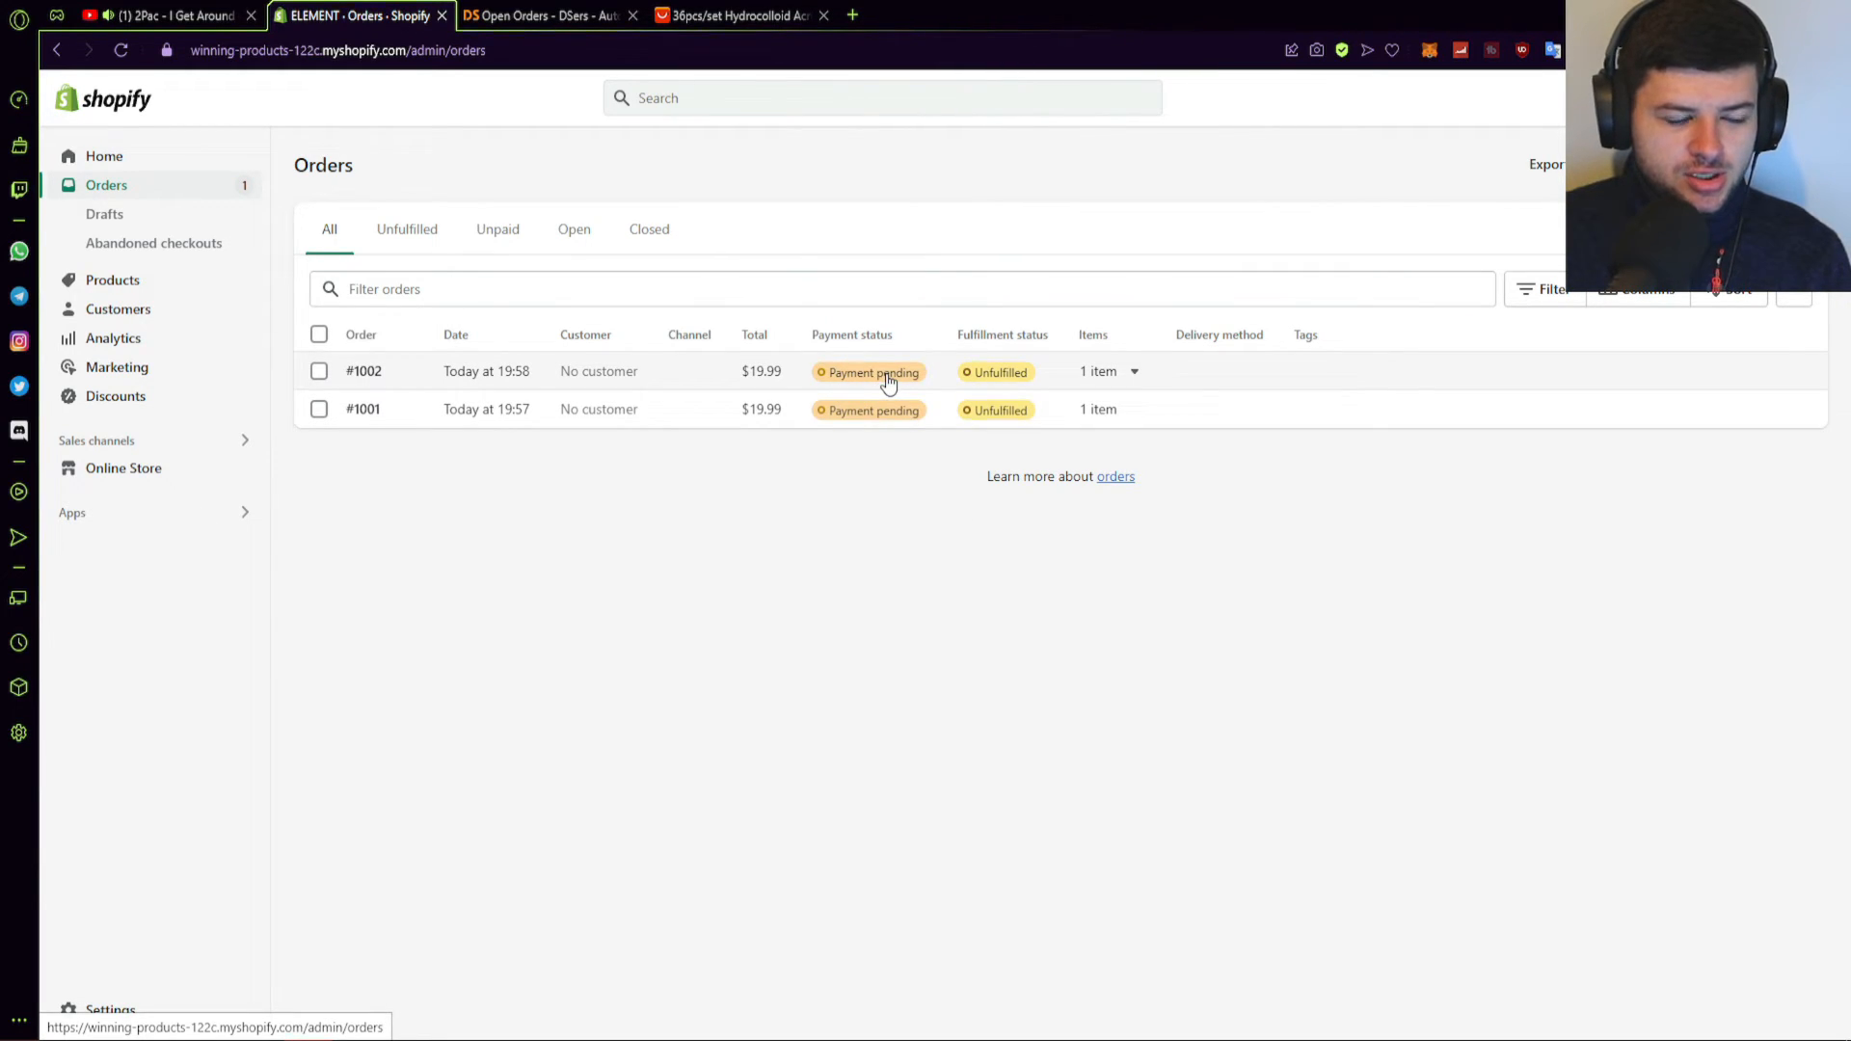
pyautogui.click(1134, 374)
pyautogui.click(1133, 374)
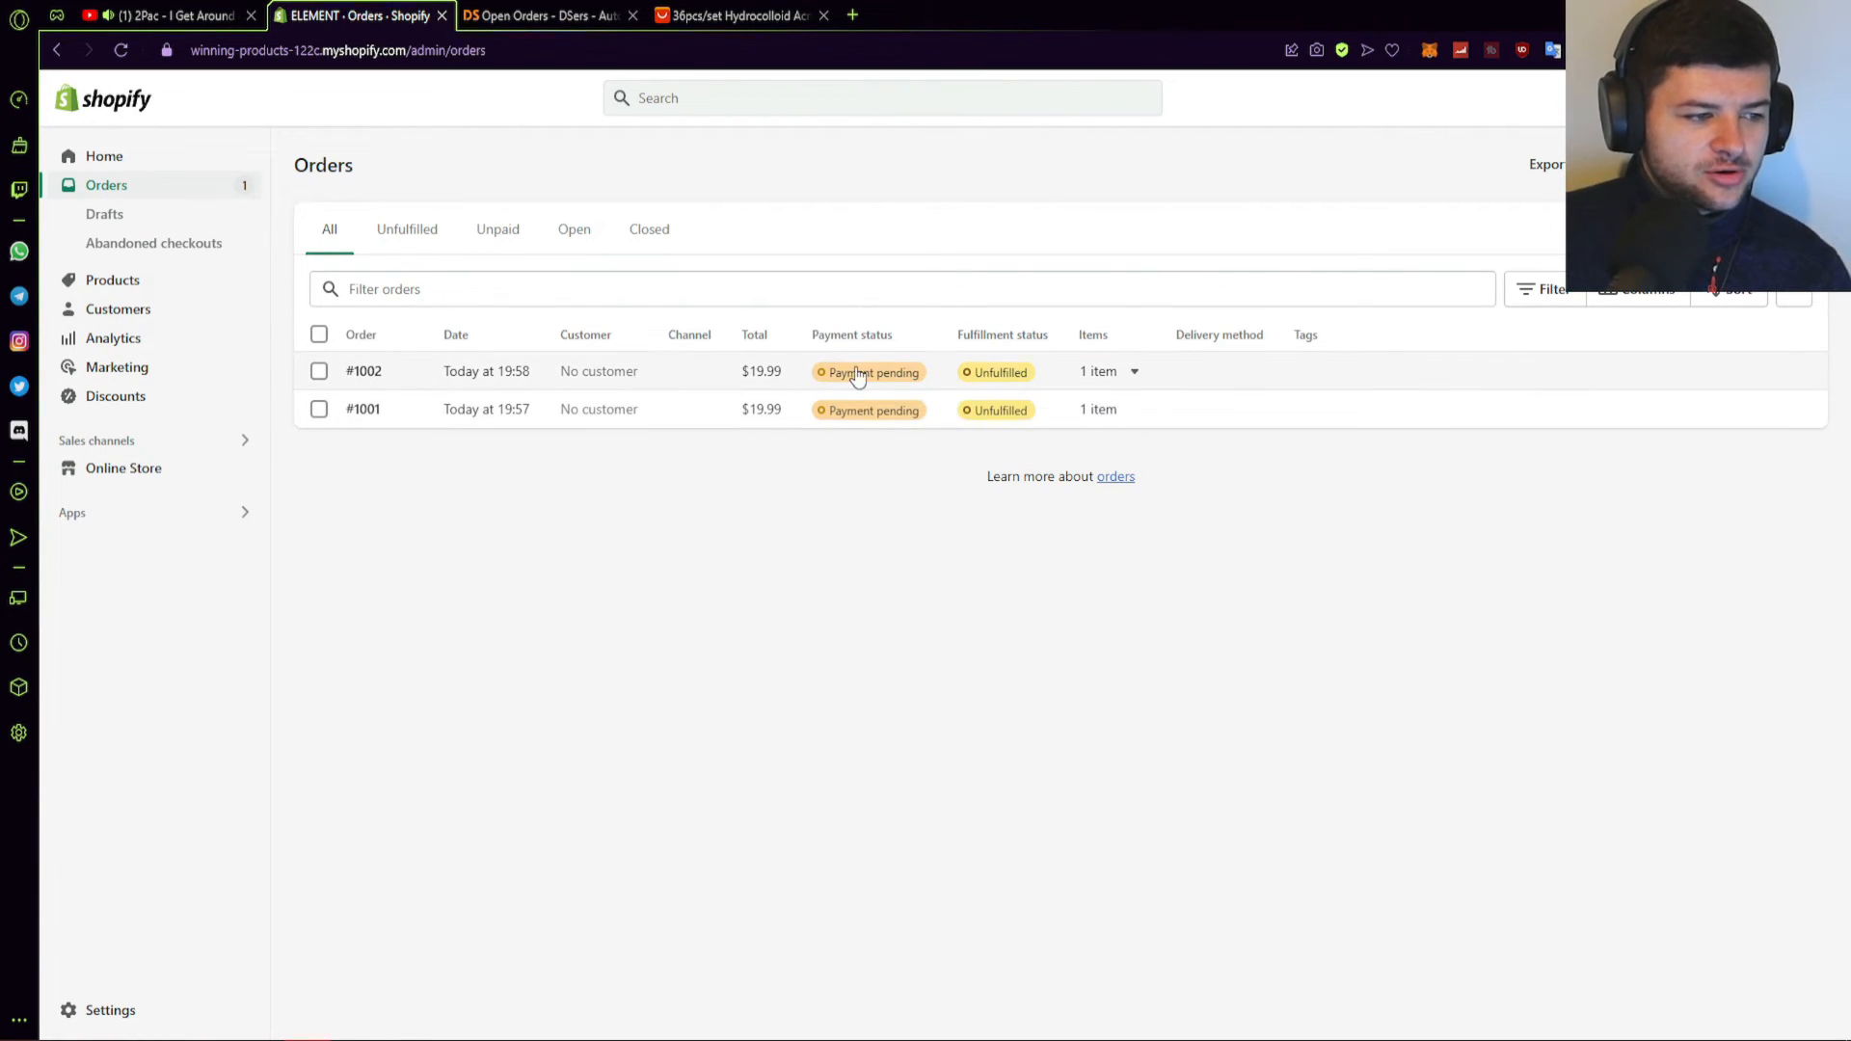
# - Select both orders in the list and examine the additional bulk actions offered for them
pyautogui.click(319, 335)
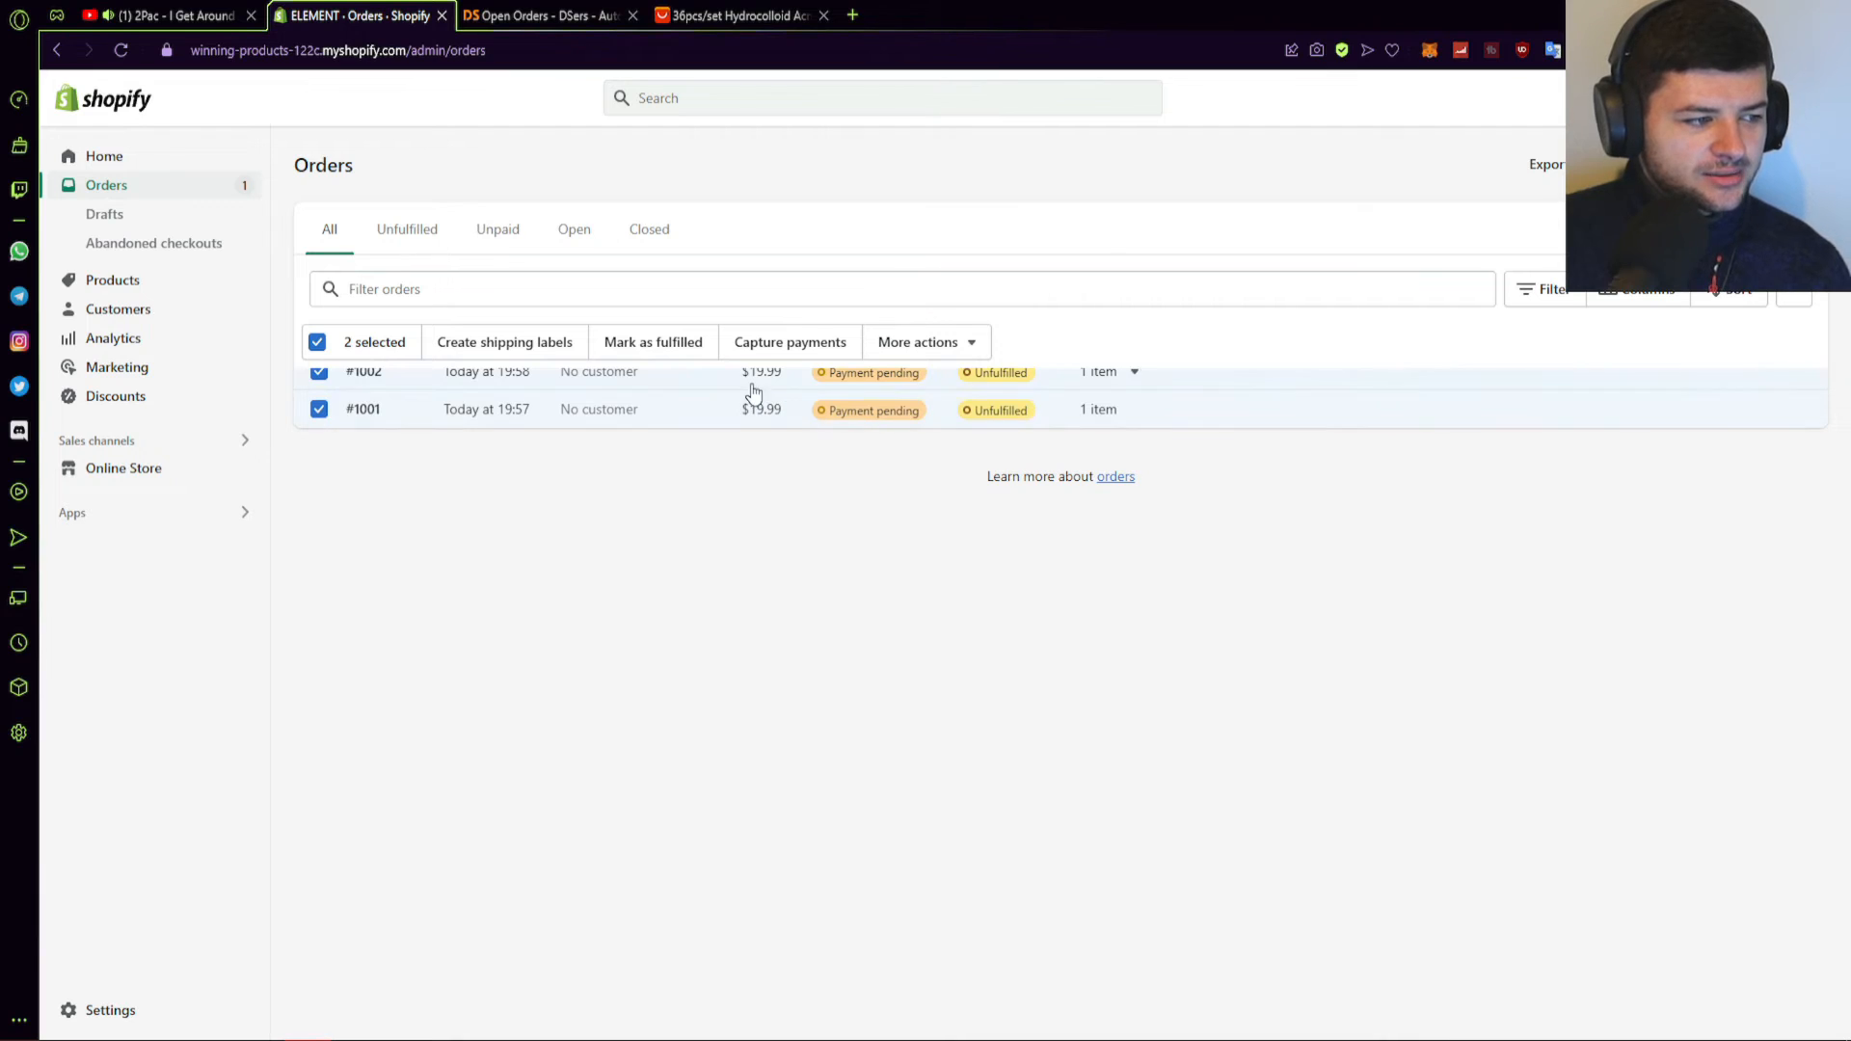
pyautogui.click(935, 353)
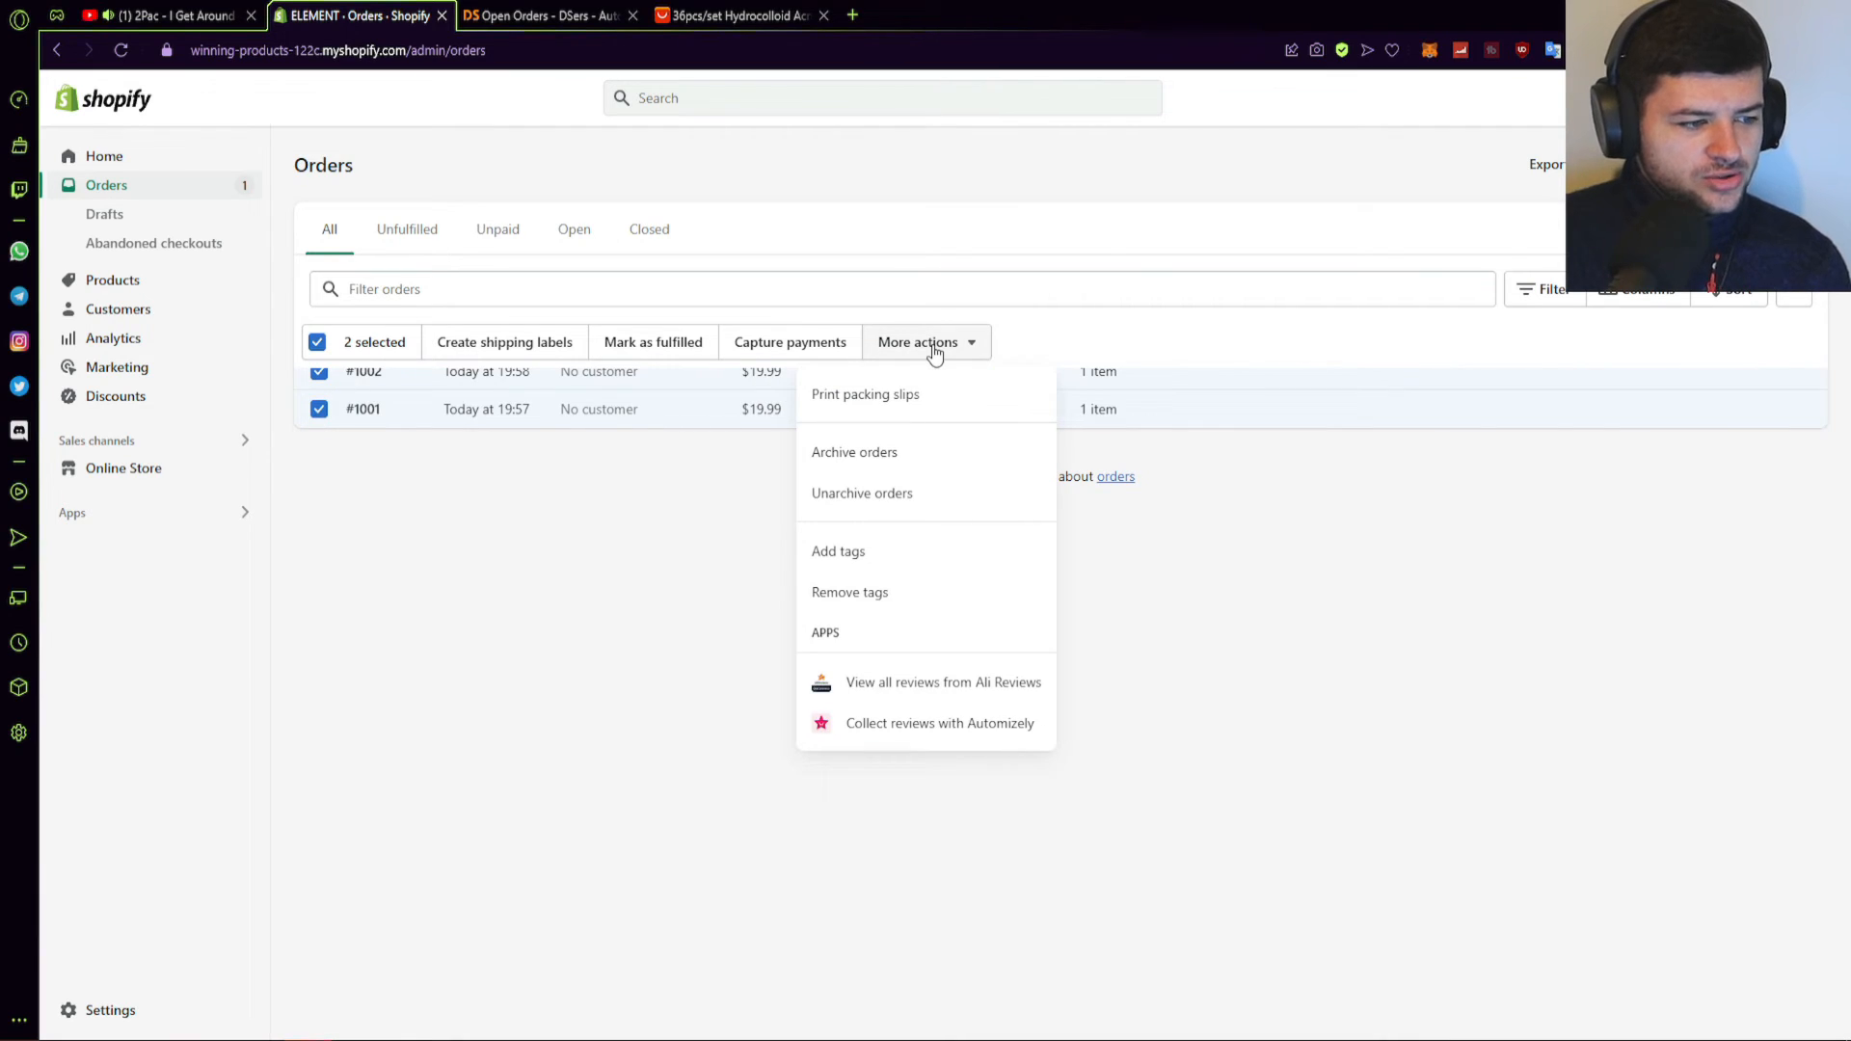
pyautogui.click(742, 549)
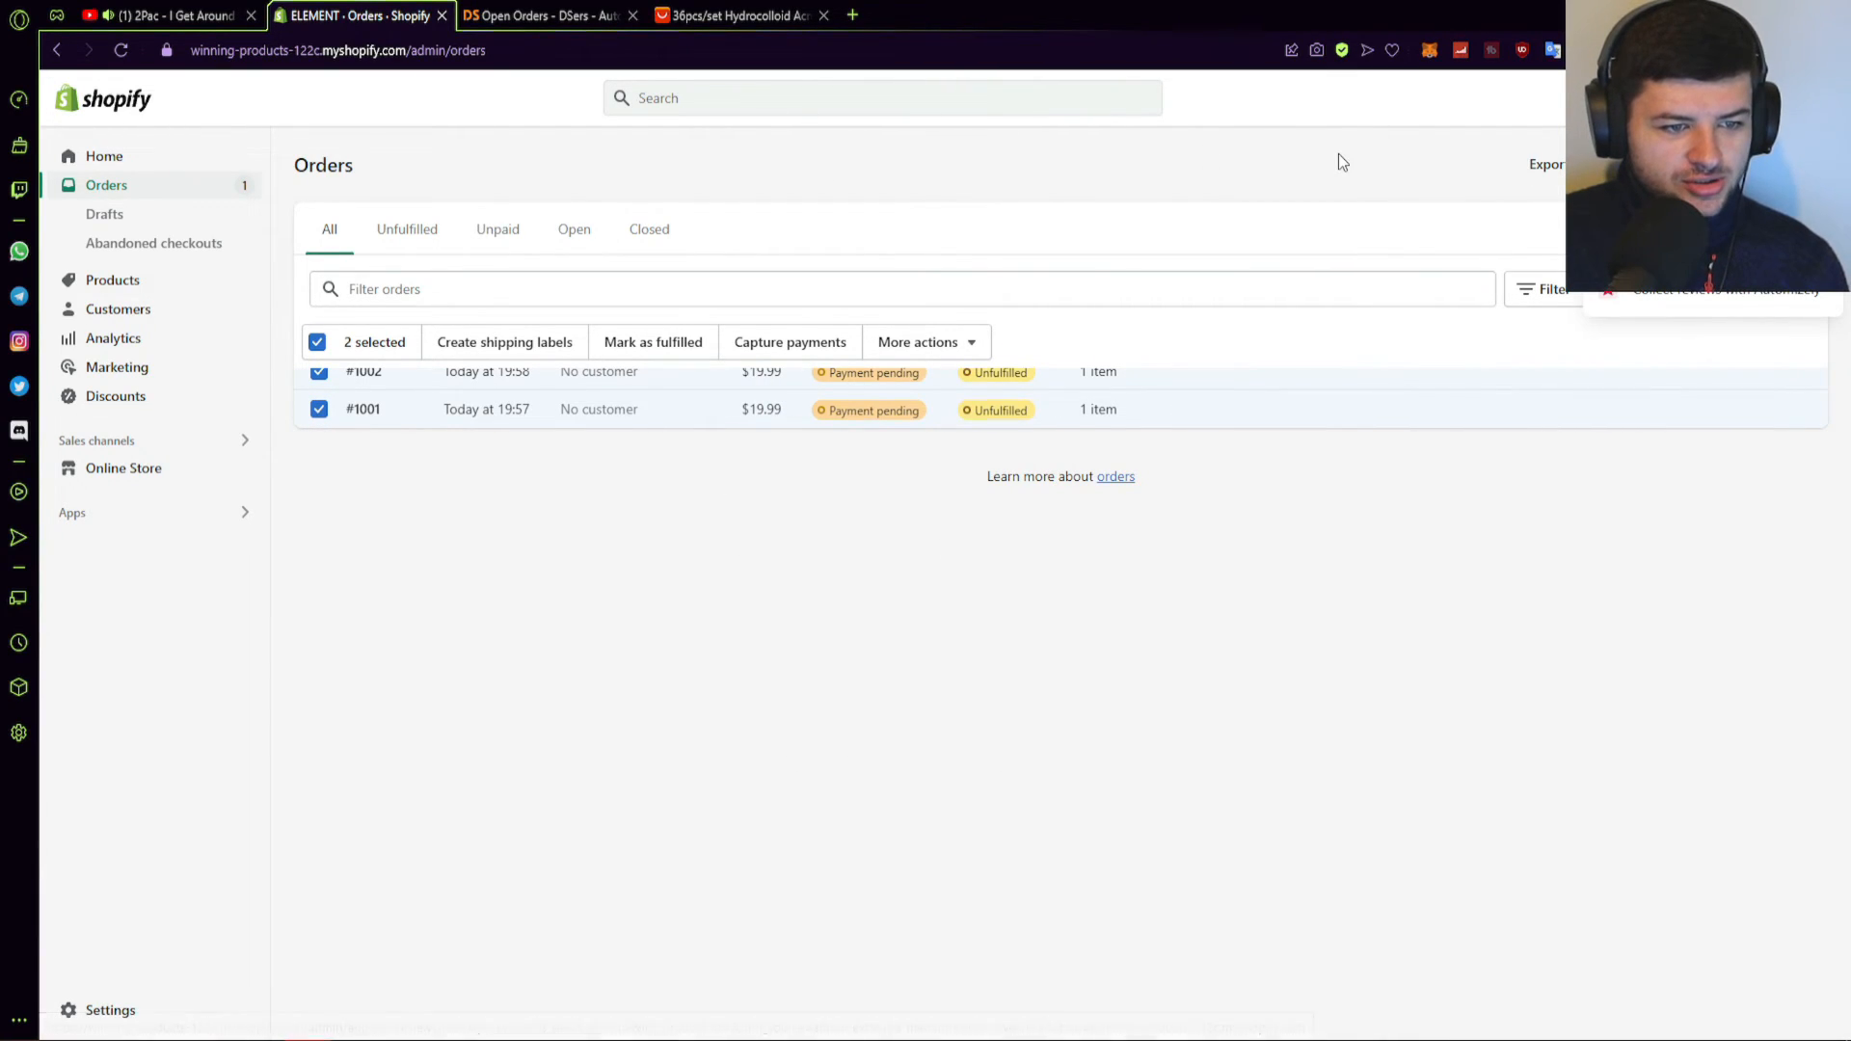
# - Open the newest order and view its Request fulfillment and Fulfill item pages, returning to the order without submitting either
pyautogui.click(1009, 374)
pyautogui.click(1150, 490)
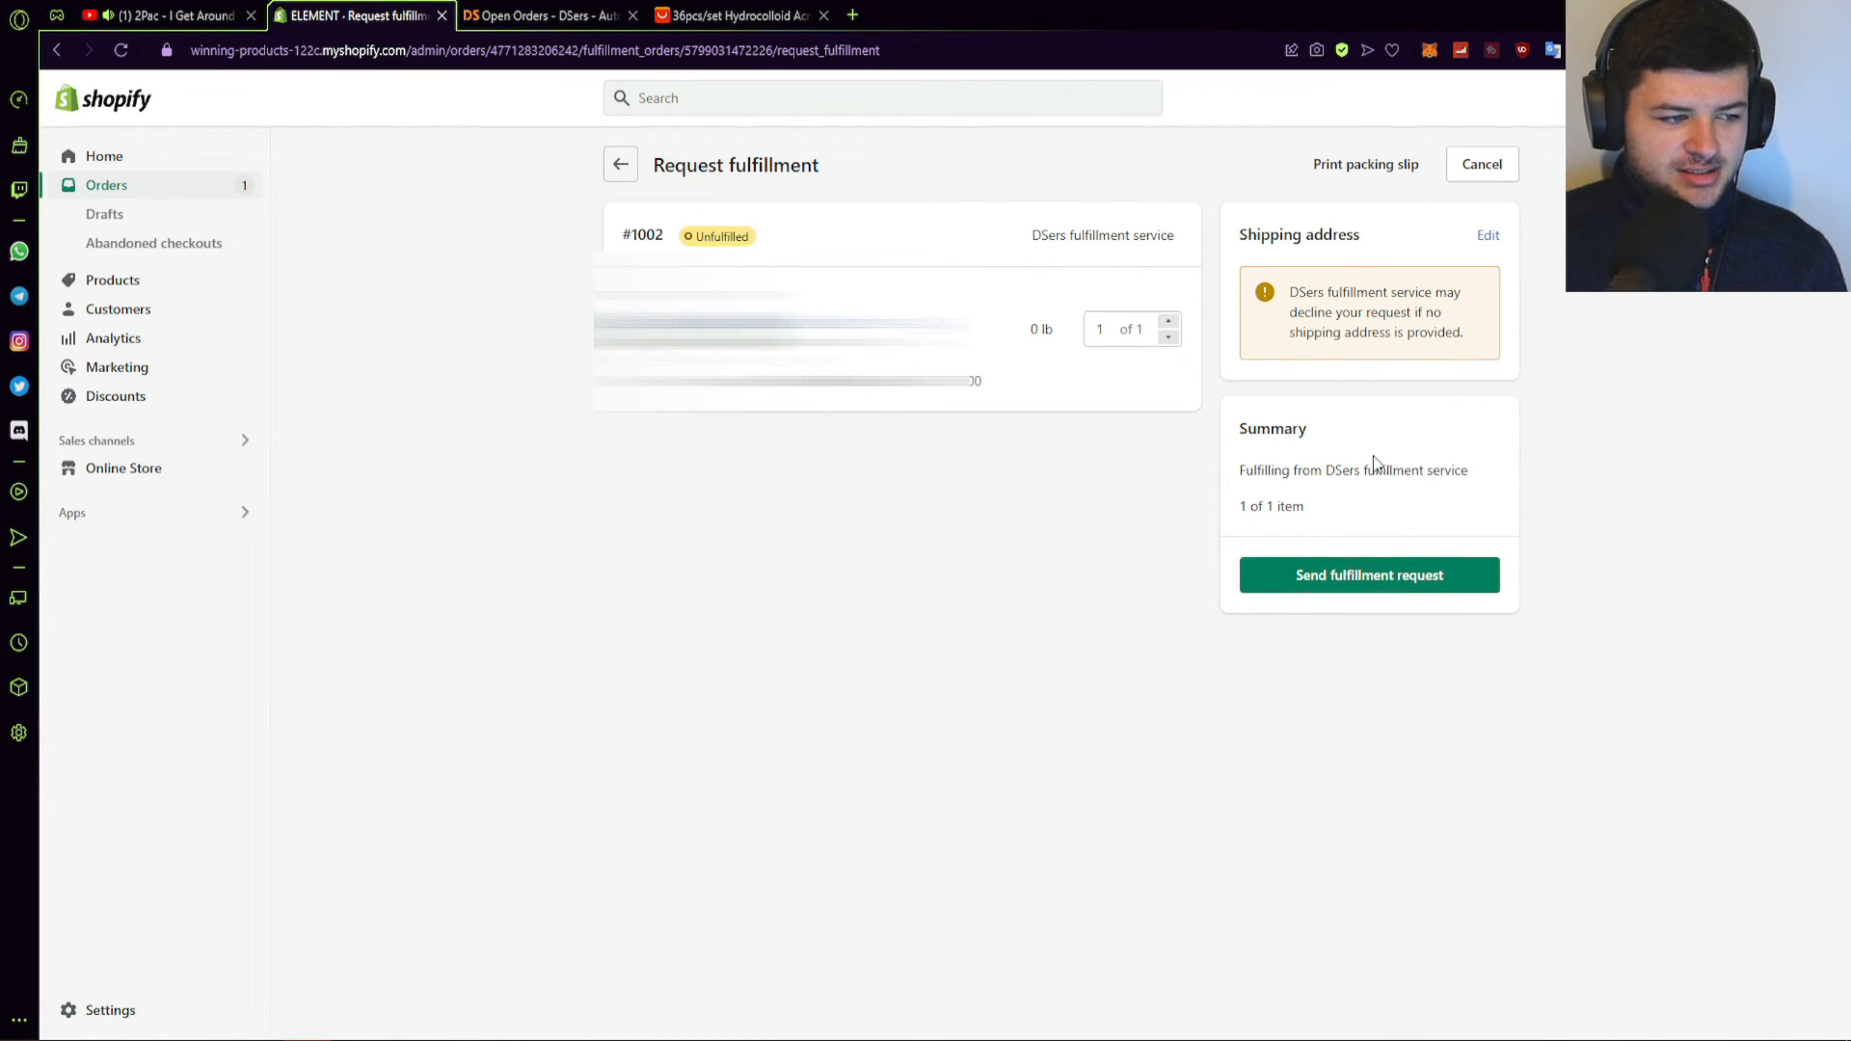
pyautogui.click(621, 168)
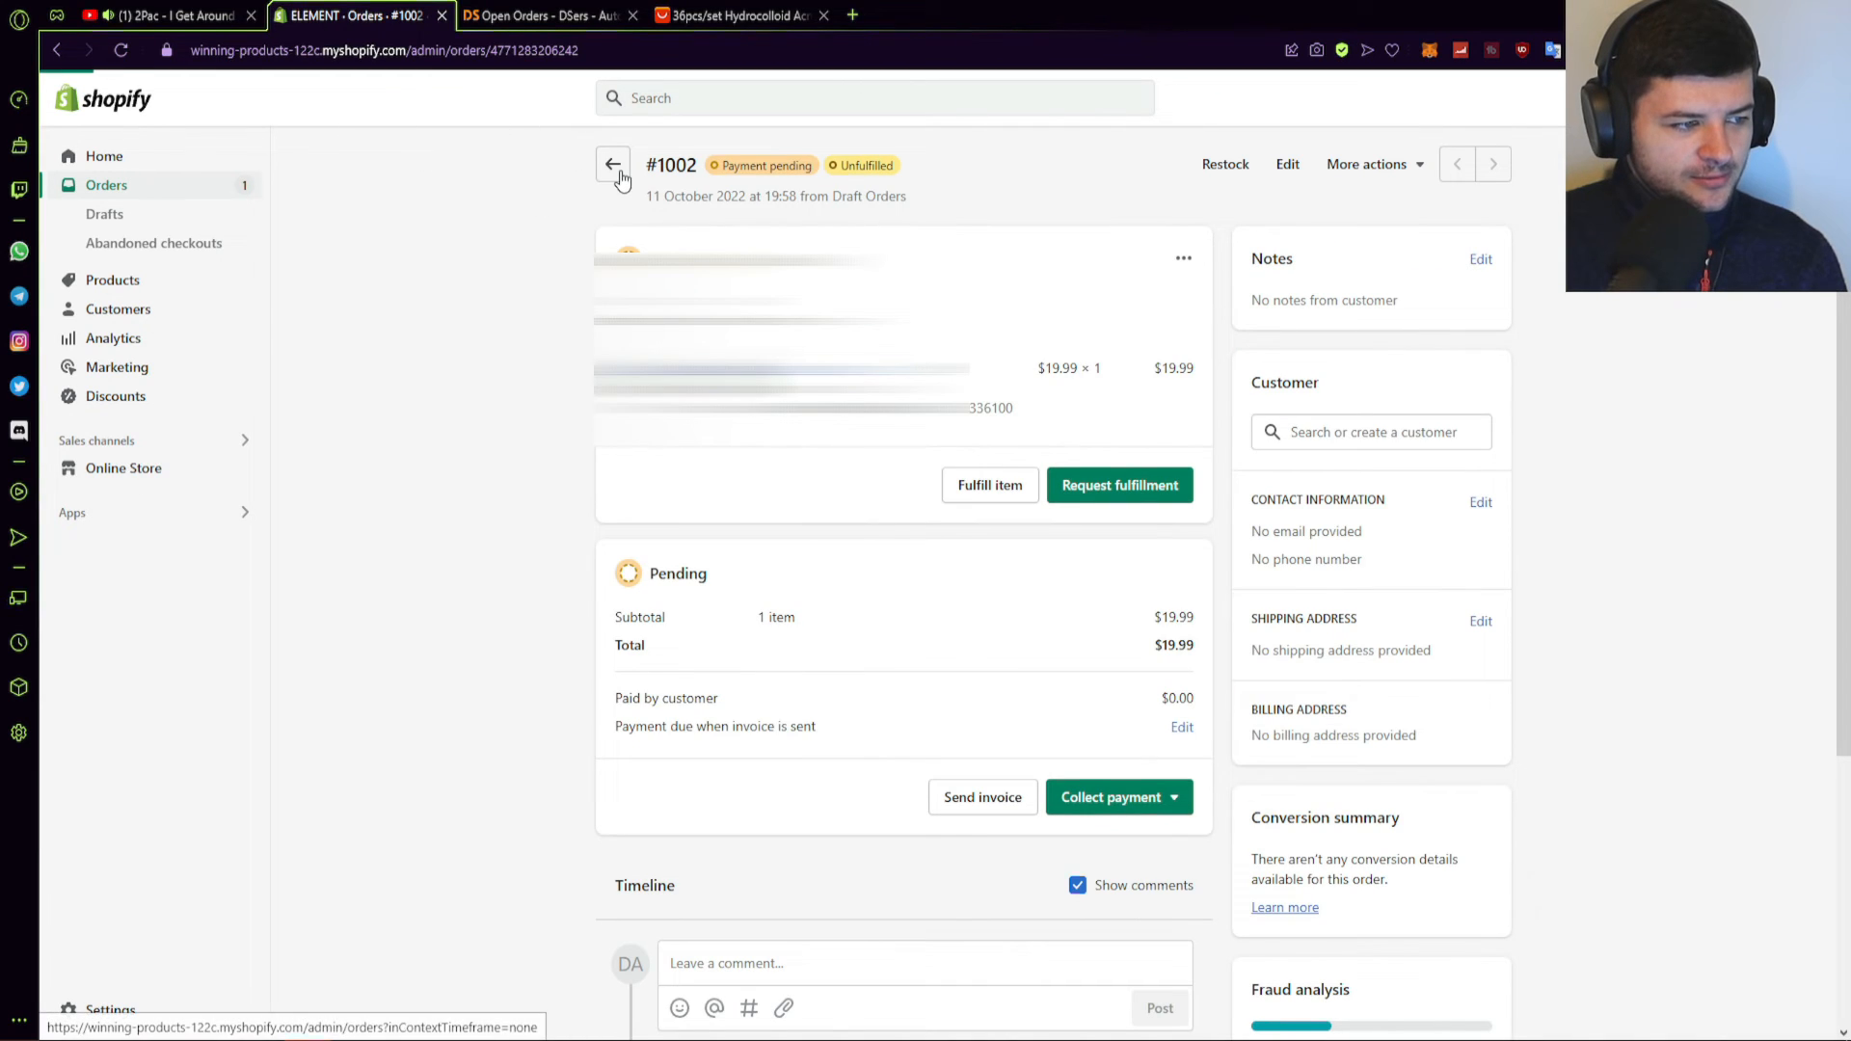
pyautogui.click(972, 488)
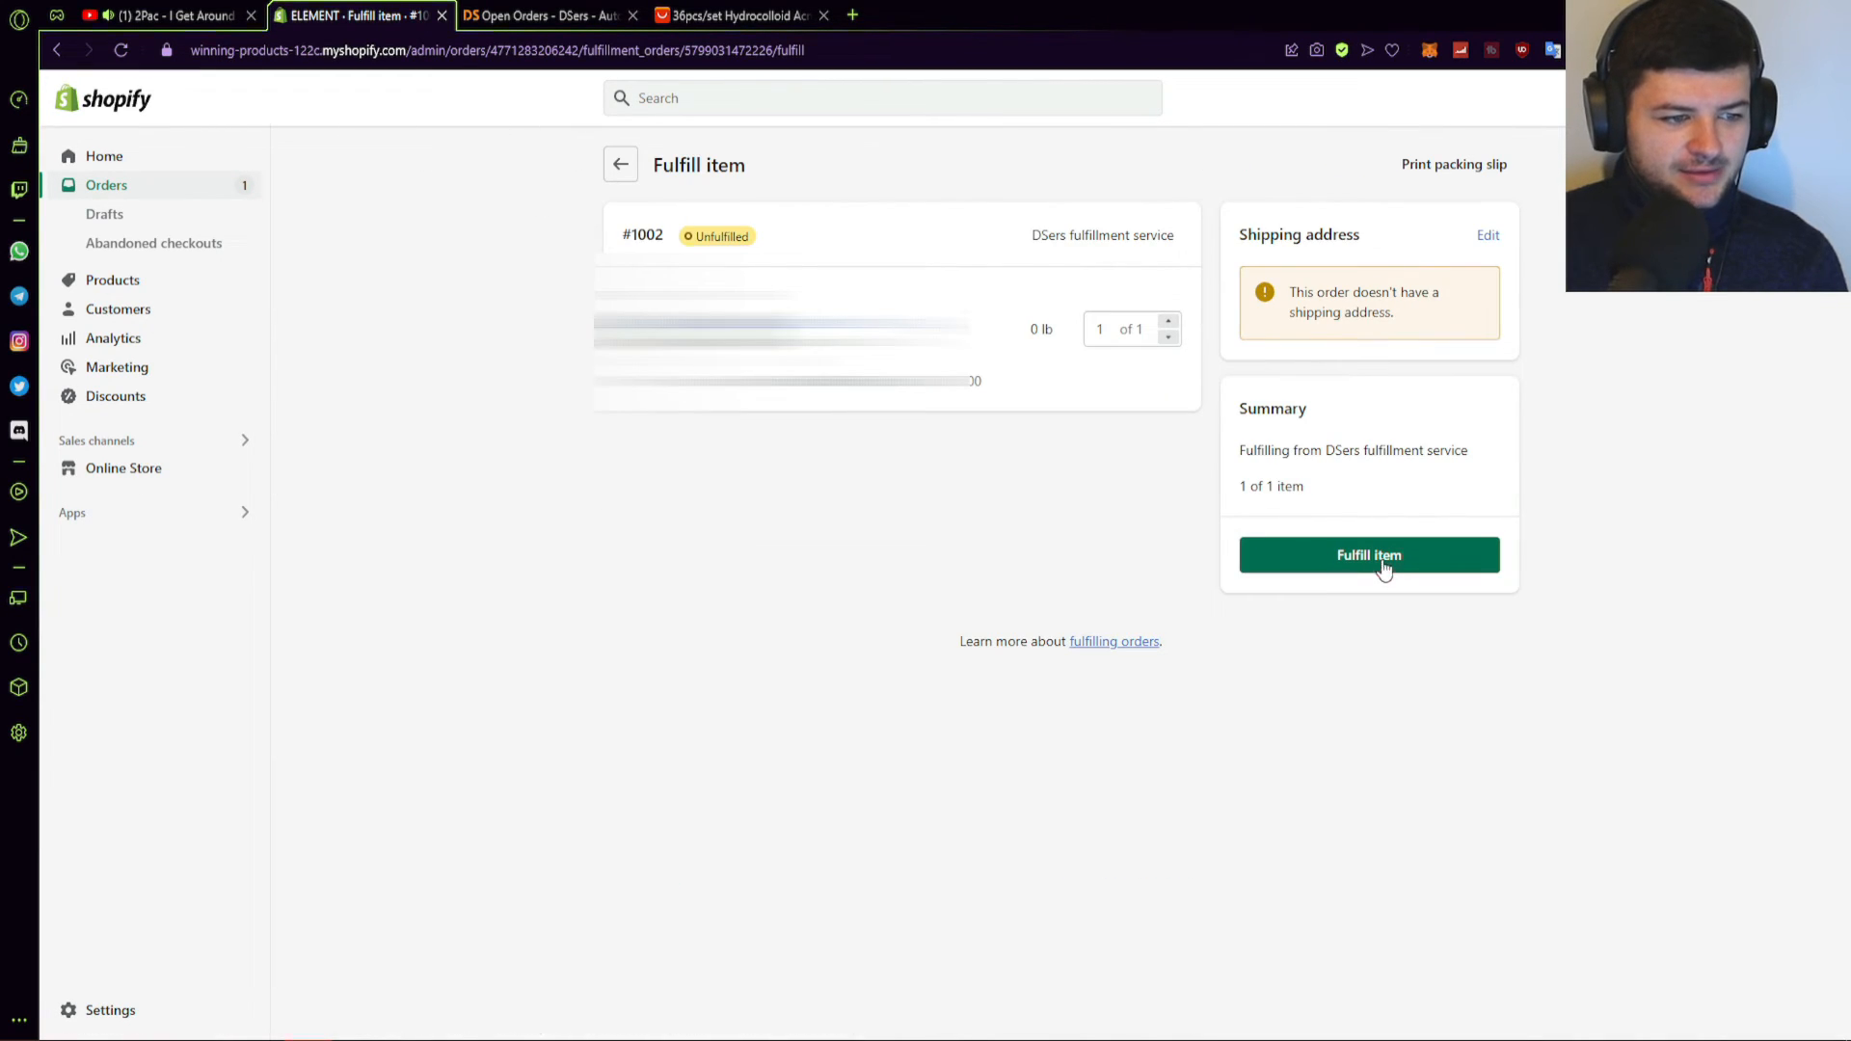
pyautogui.click(621, 164)
# - Look through the order's payment, timeline and fraud analysis details and return to the orders list
pyautogui.scroll(-3, 991, 347)
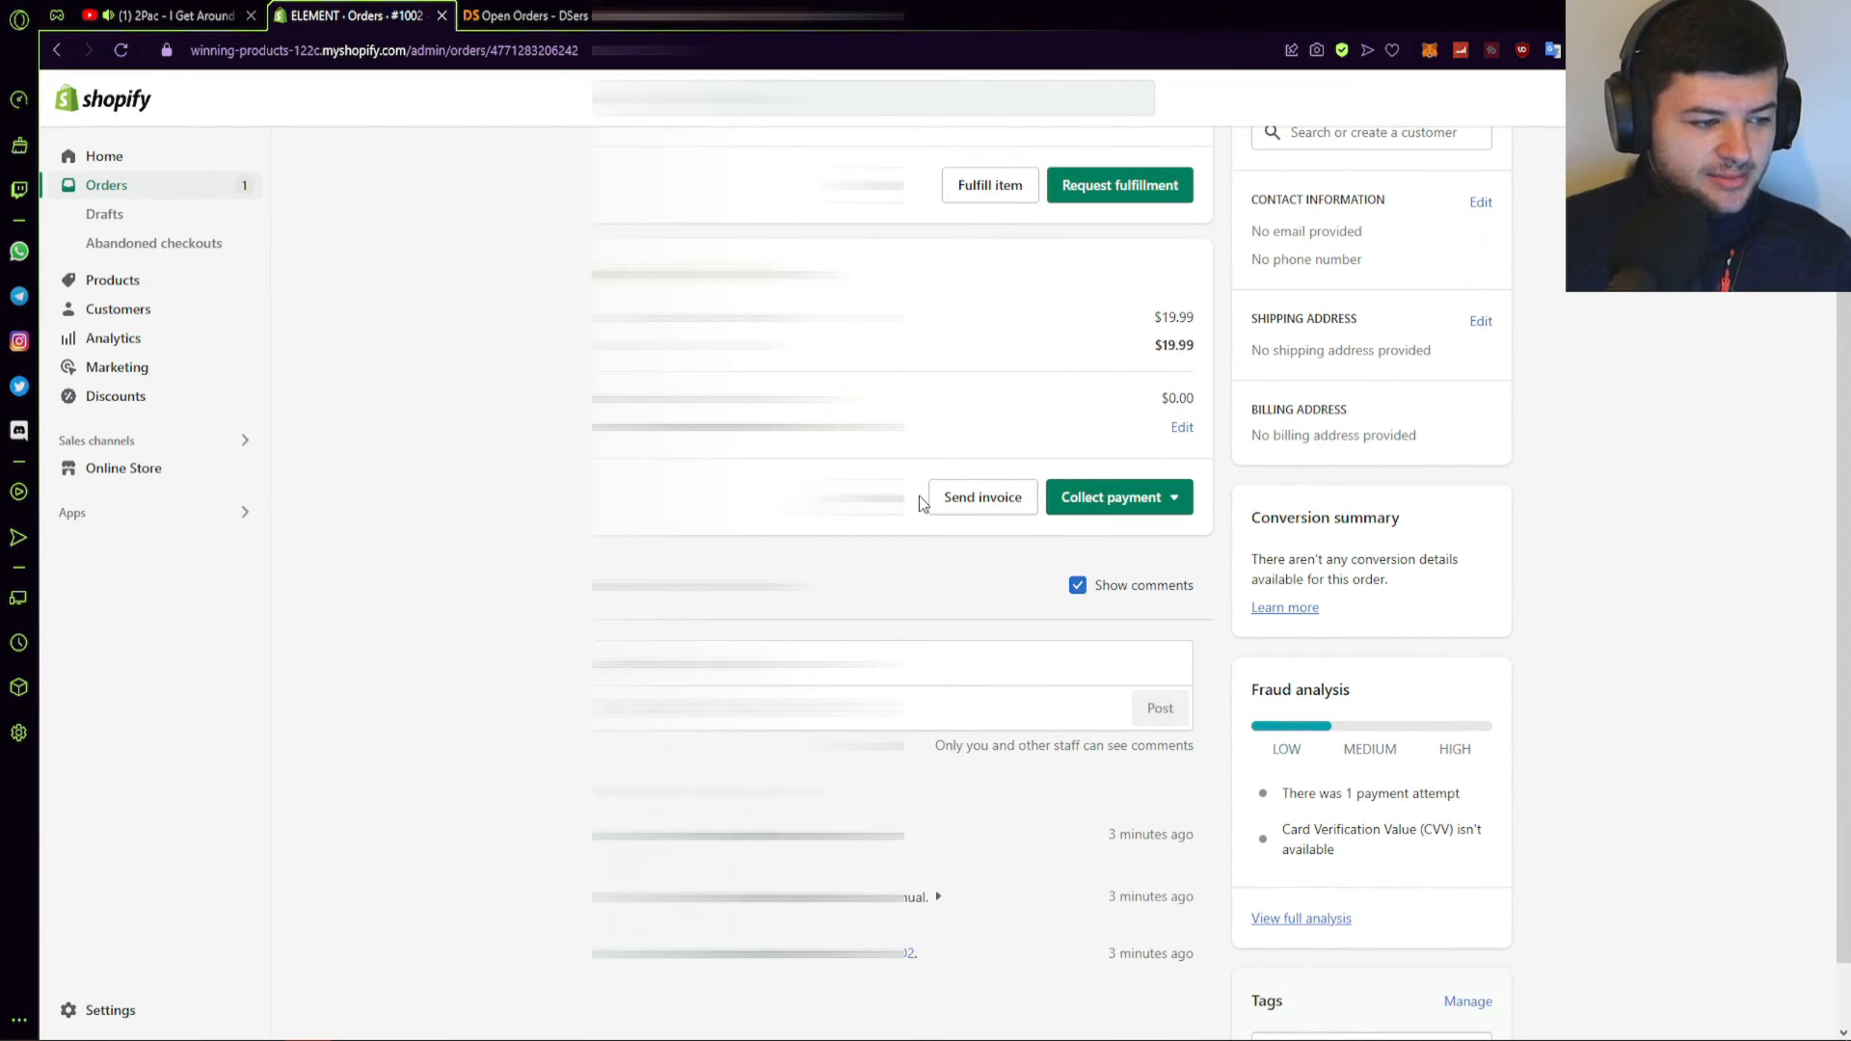
pyautogui.scroll(-1, 917, 500)
pyautogui.scroll(4, 1349, 598)
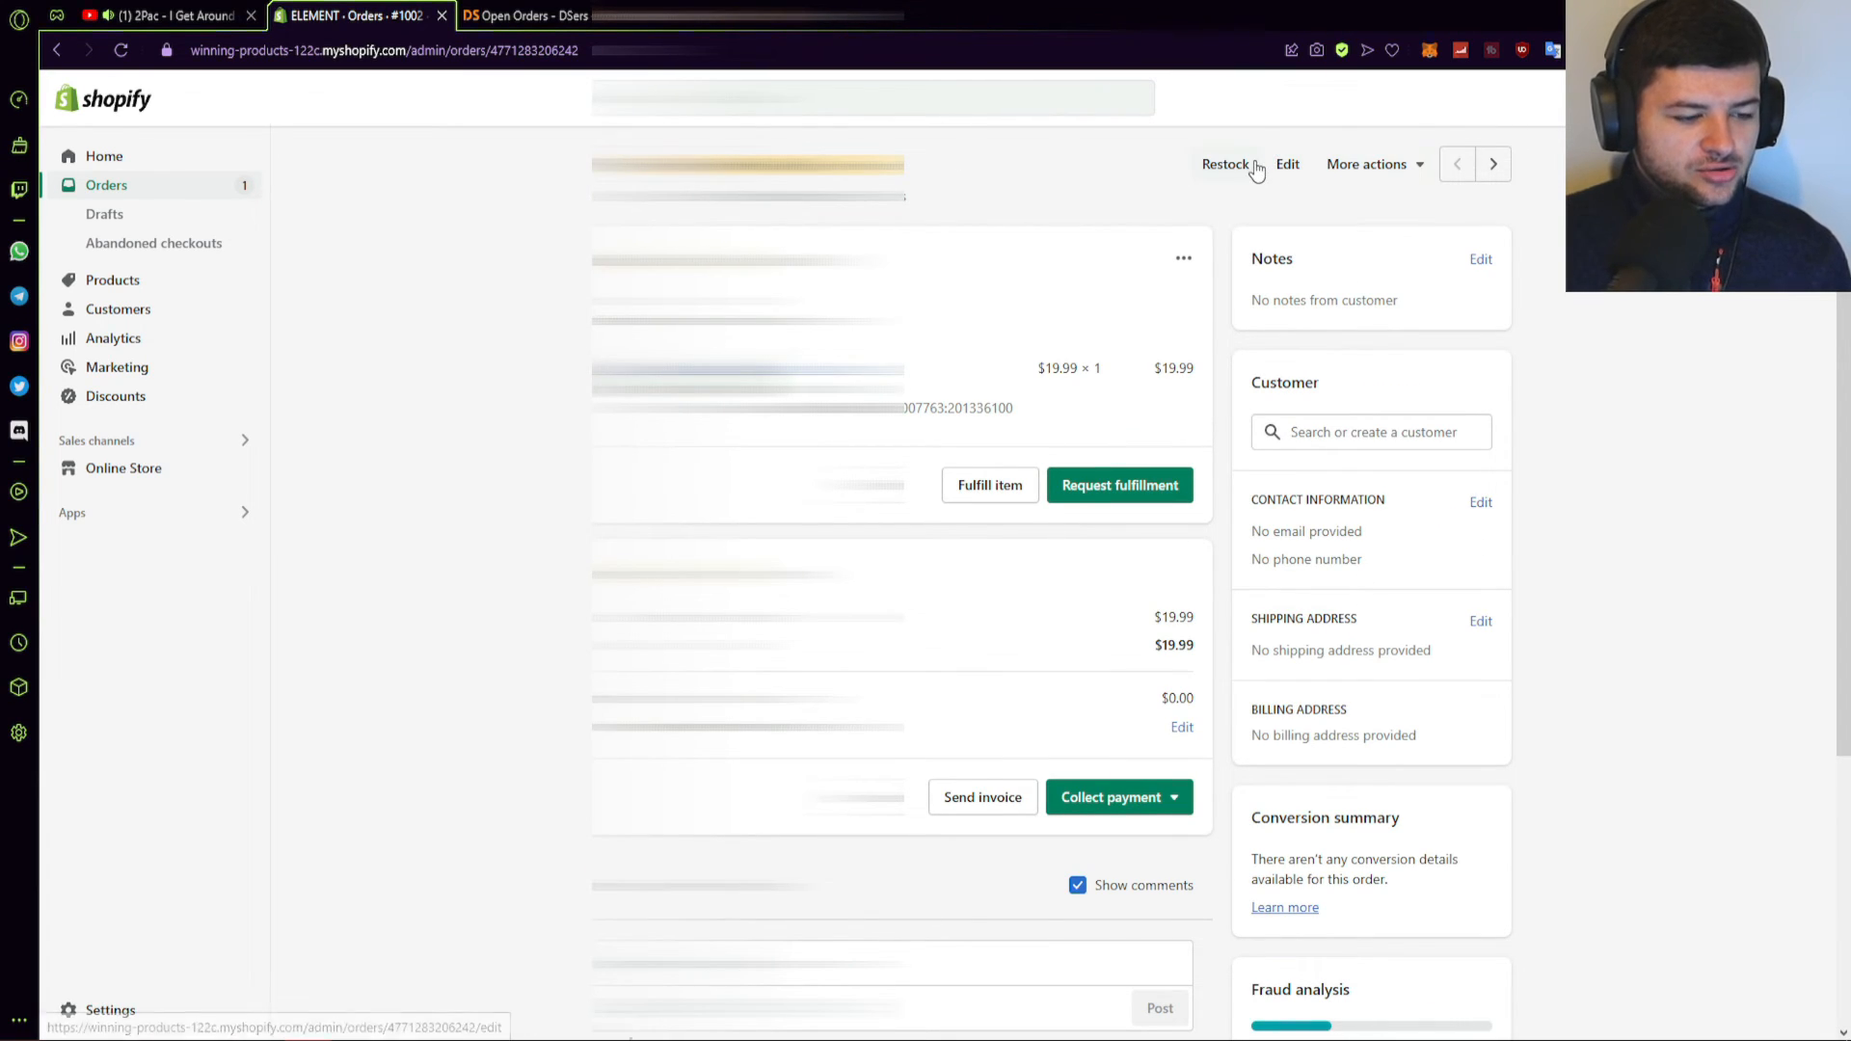
pyautogui.click(604, 165)
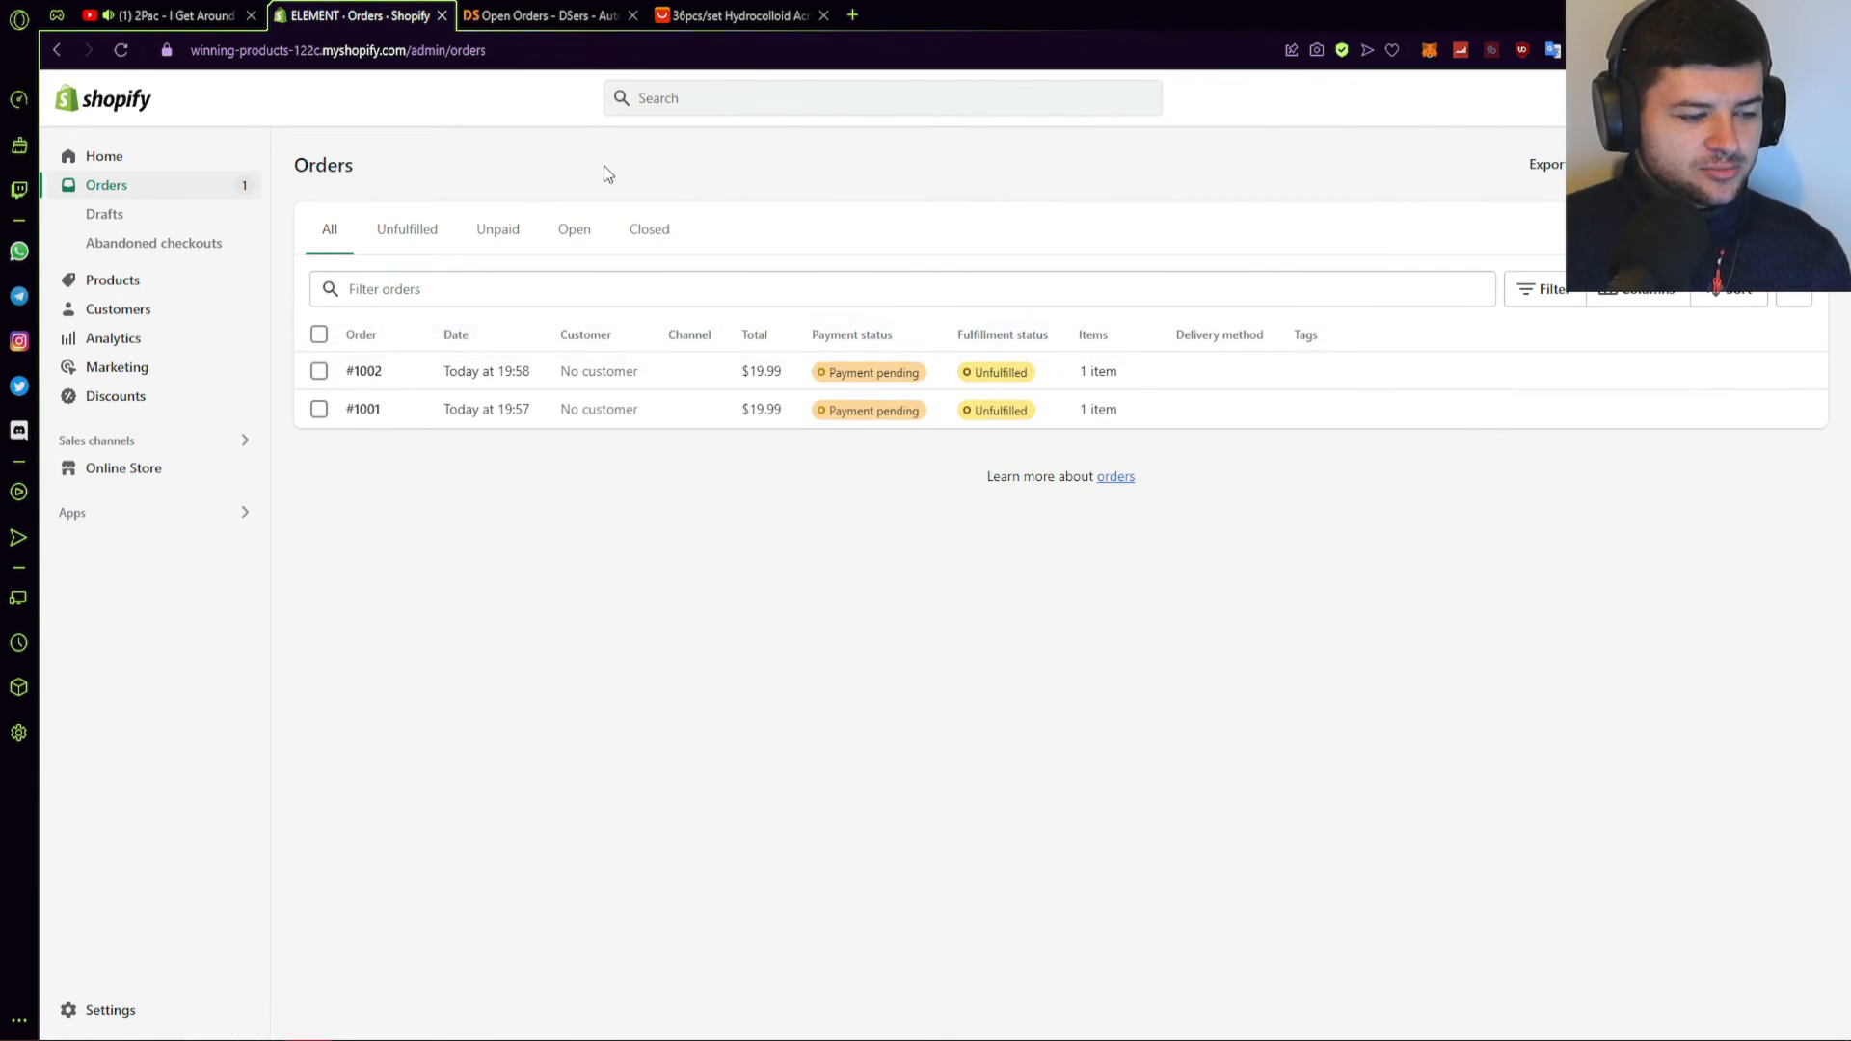